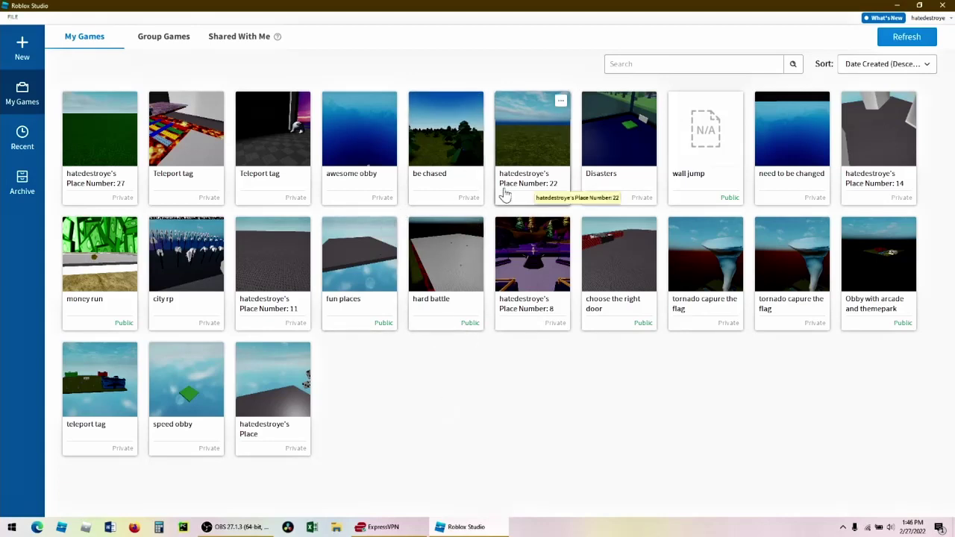
# - Create a new place from the Flat Terrain template
pyautogui.click(21, 49)
pyautogui.click(22, 96)
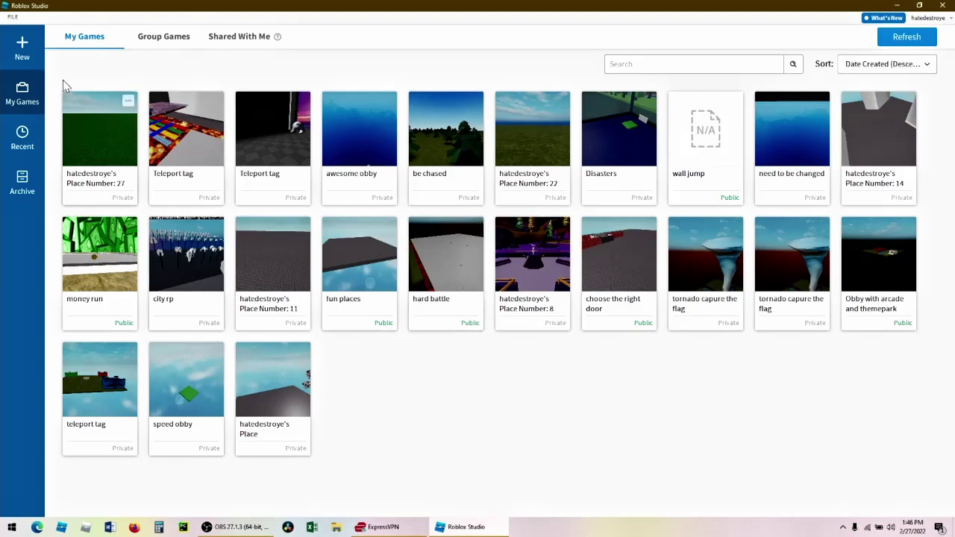
pyautogui.click(29, 59)
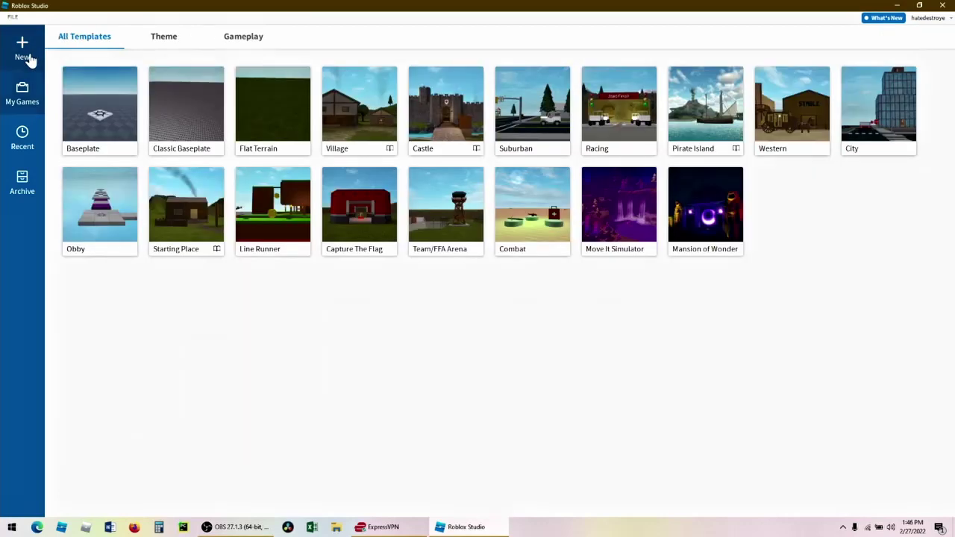
pyautogui.click(270, 112)
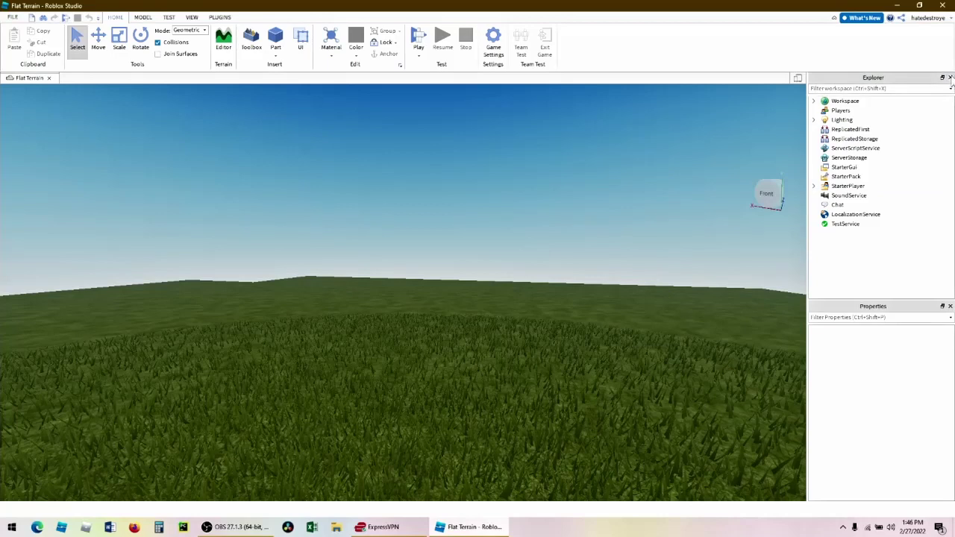
# - Display the Explorer, Properties and Toolbox windows in the workspace
pyautogui.click(950, 78)
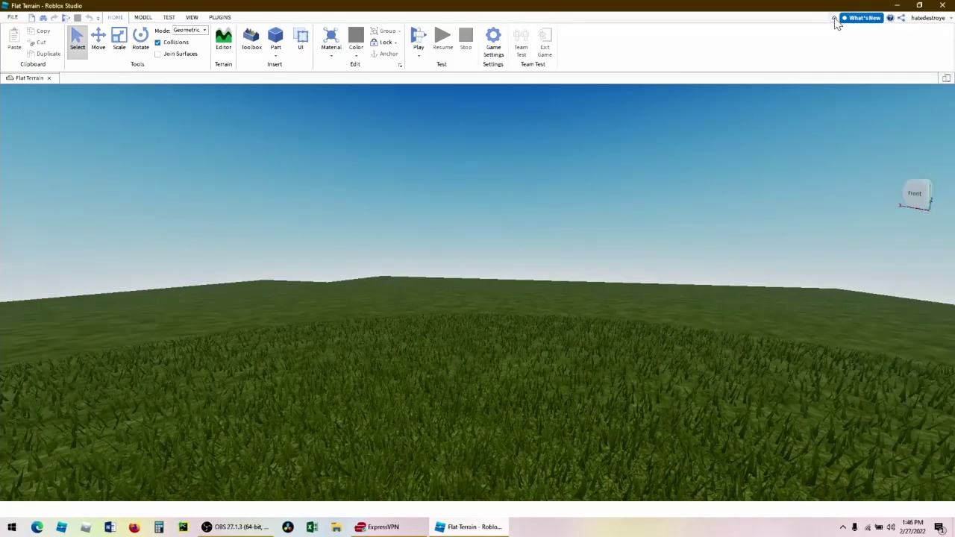
pyautogui.click(834, 19)
pyautogui.click(834, 19)
pyautogui.click(192, 17)
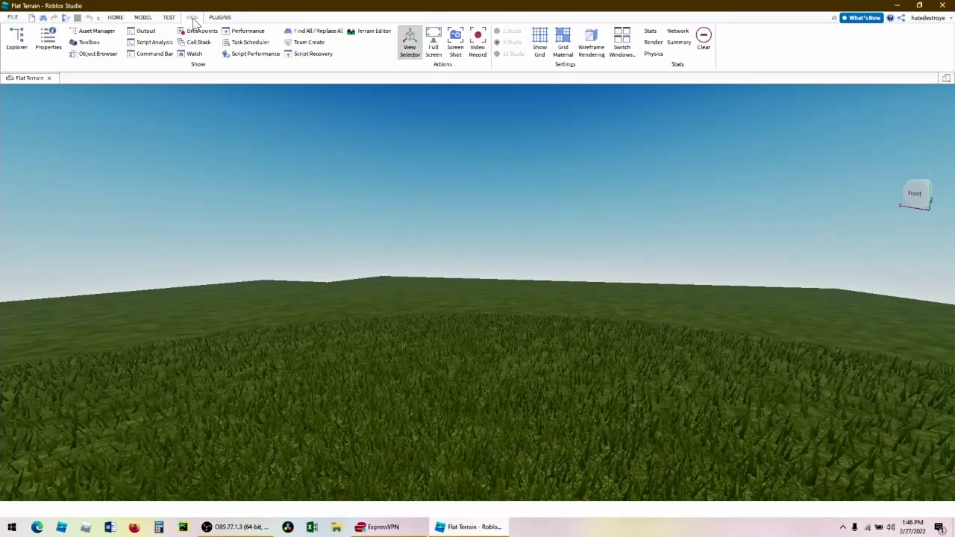
pyautogui.click(16, 39)
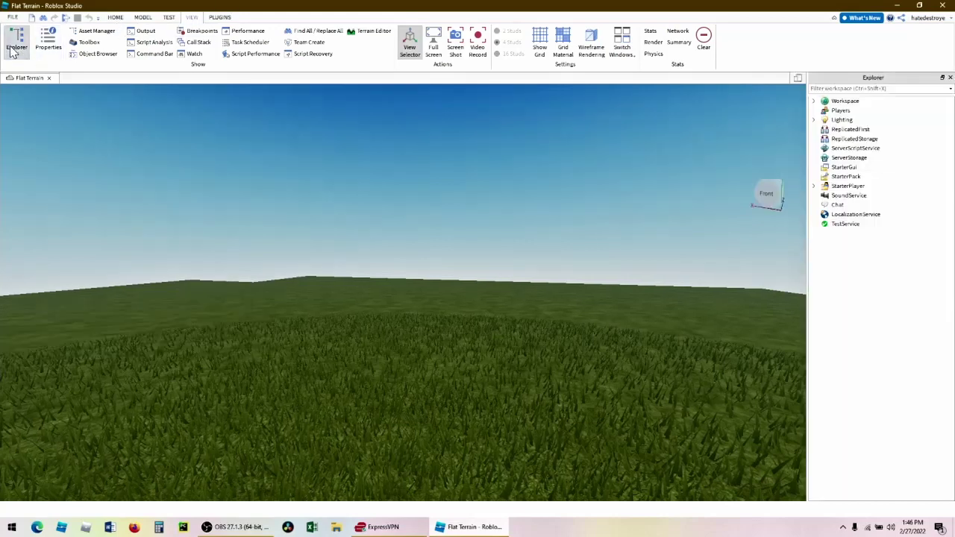
pyautogui.click(59, 47)
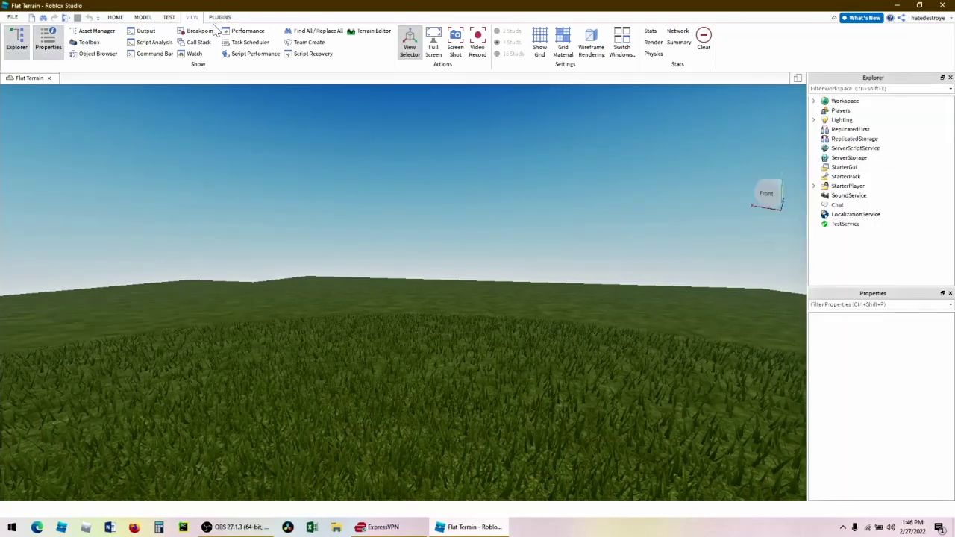
pyautogui.click(88, 42)
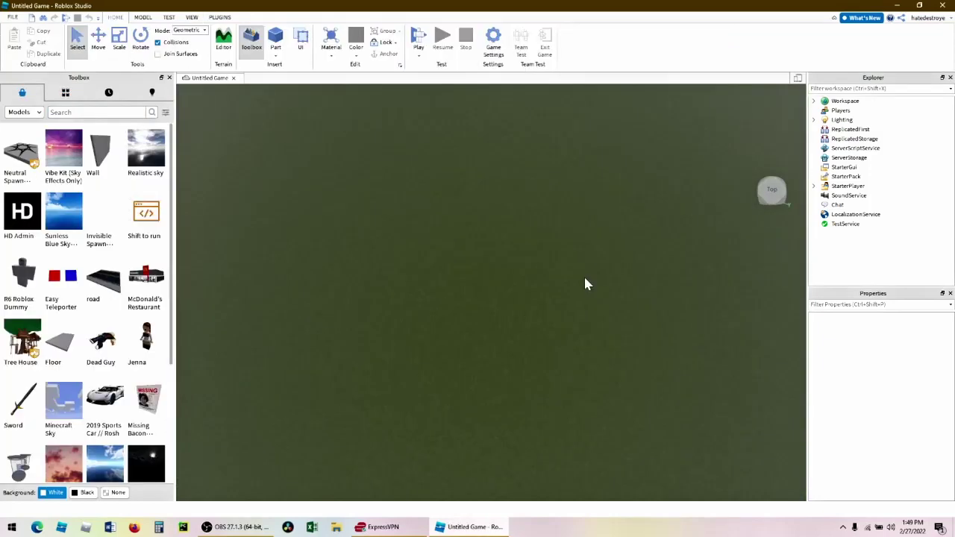
# - Insert the Easy Teleporter model and a neutral spawn location onto the grass terrain
pyautogui.scroll(-6, 583, 274)
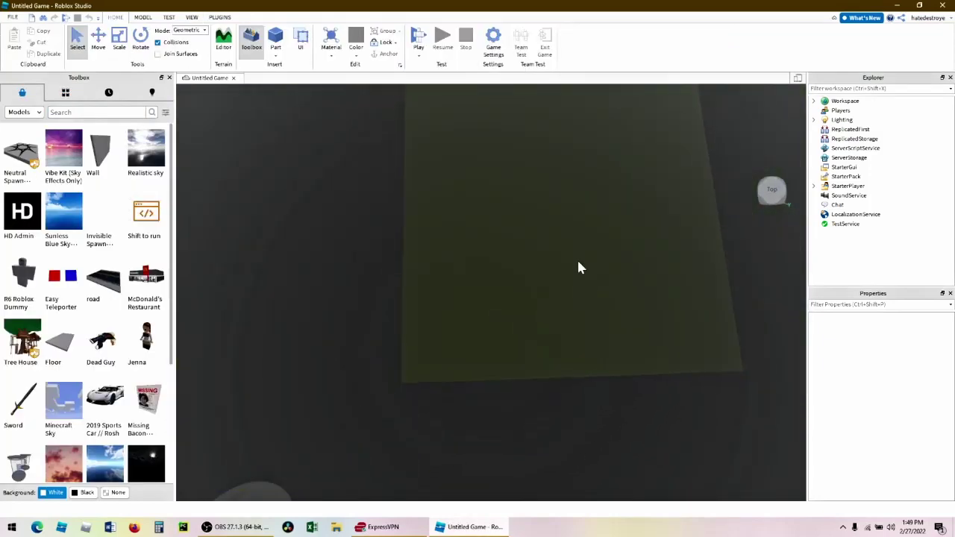
pyautogui.moveTo(539, 278); pyautogui.dragTo(538, 278, button='right')
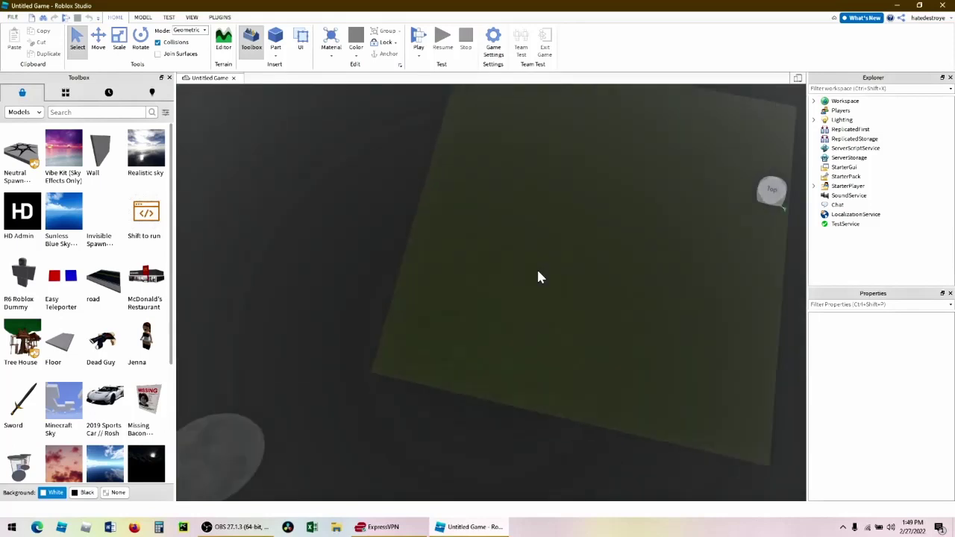
pyautogui.scroll(8, 429, 280)
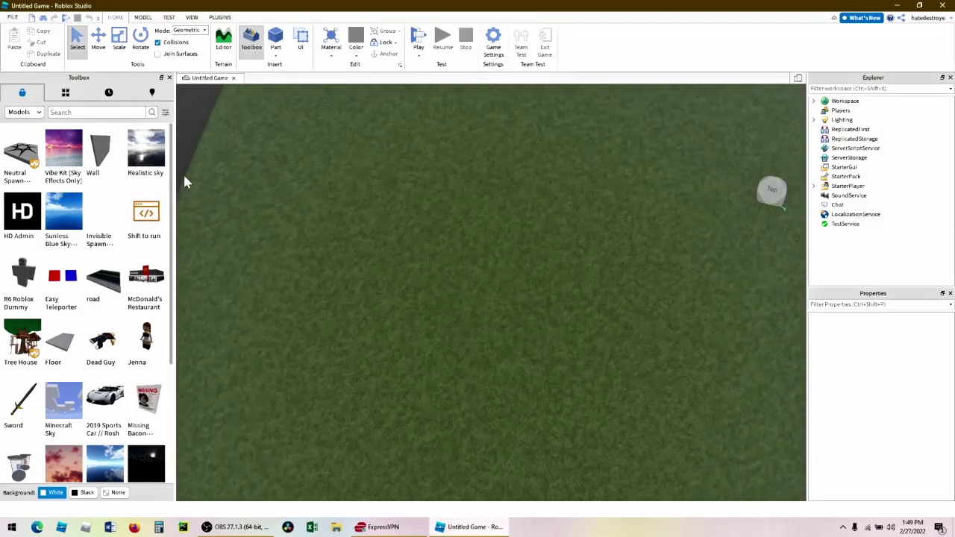
pyautogui.moveTo(425, 337); pyautogui.dragTo(425, 336, button='right')
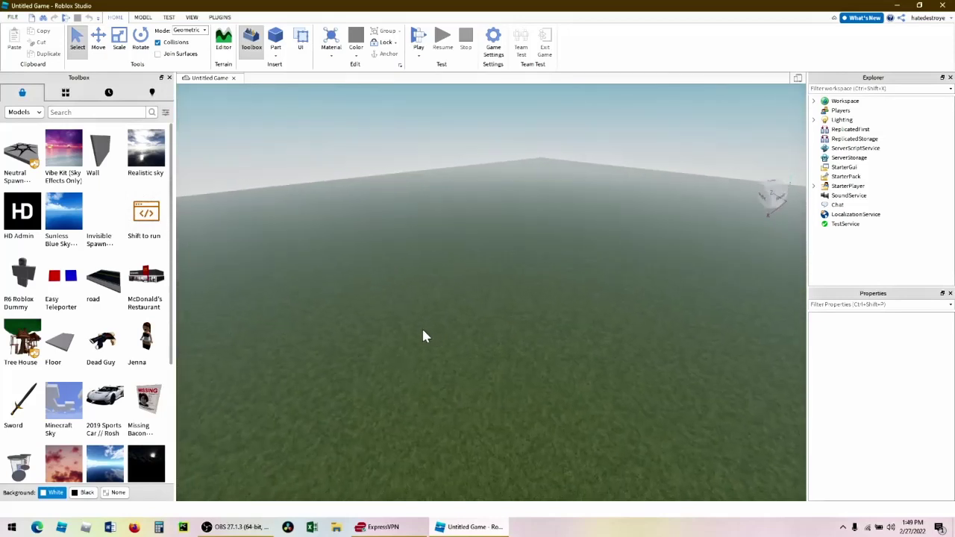
pyautogui.click(58, 279)
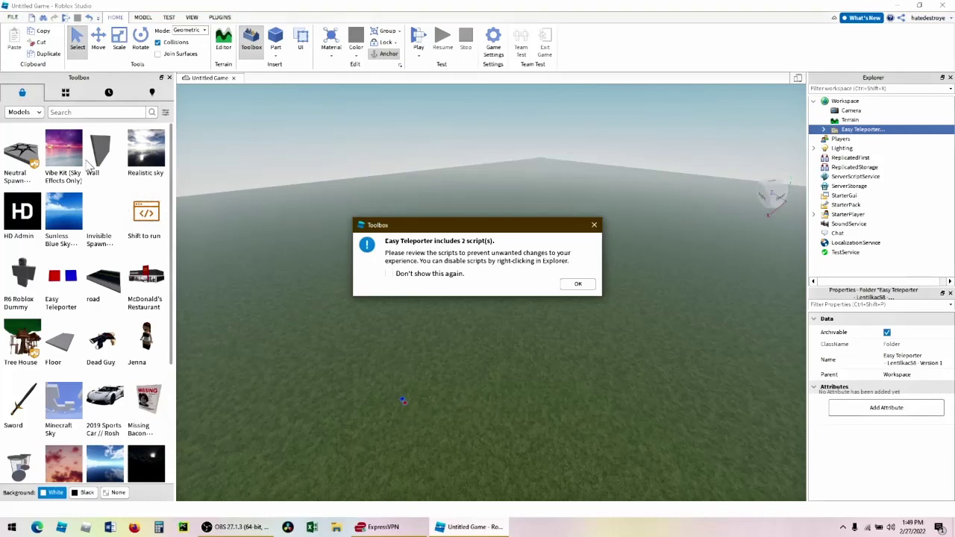
pyautogui.click(576, 284)
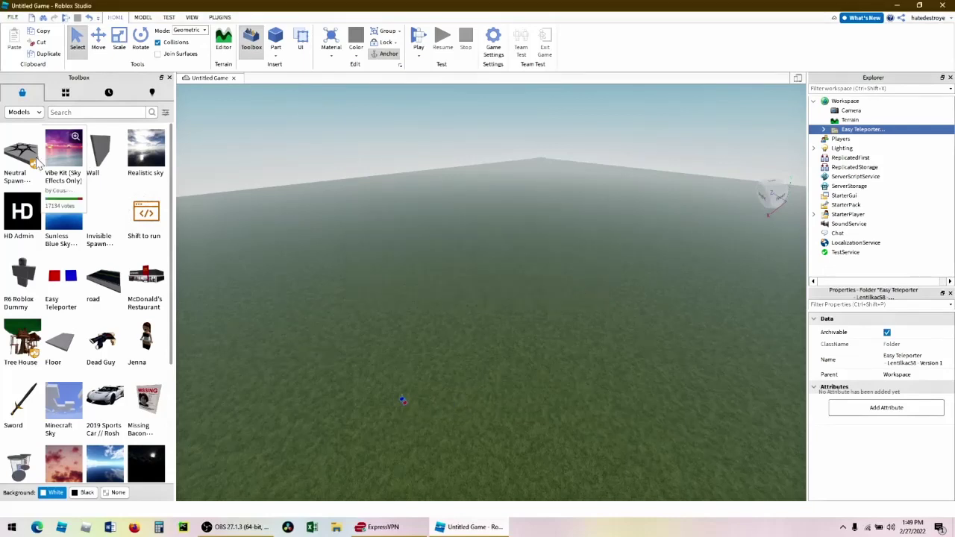
pyautogui.moveTo(162, 194); pyautogui.dragTo(499, 341)
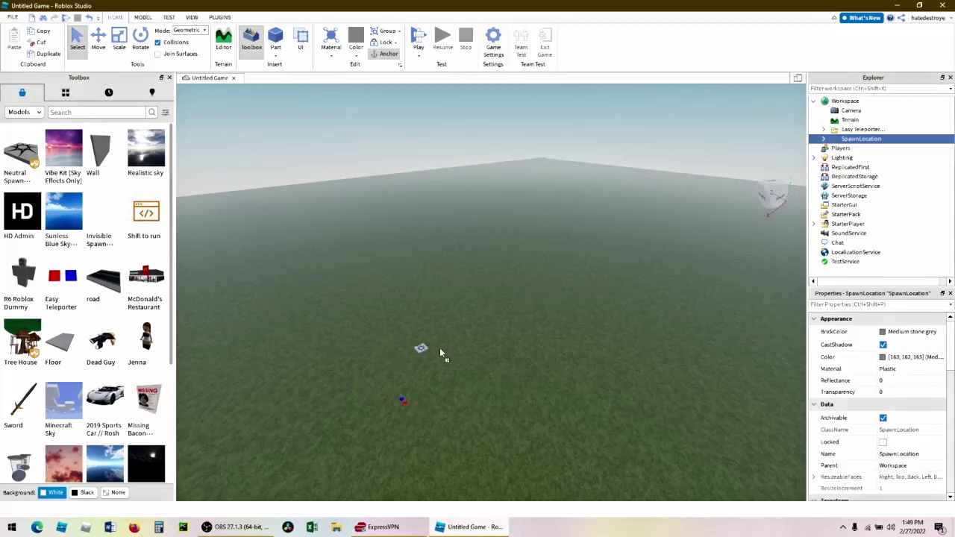
pyautogui.scroll(5, 405, 397)
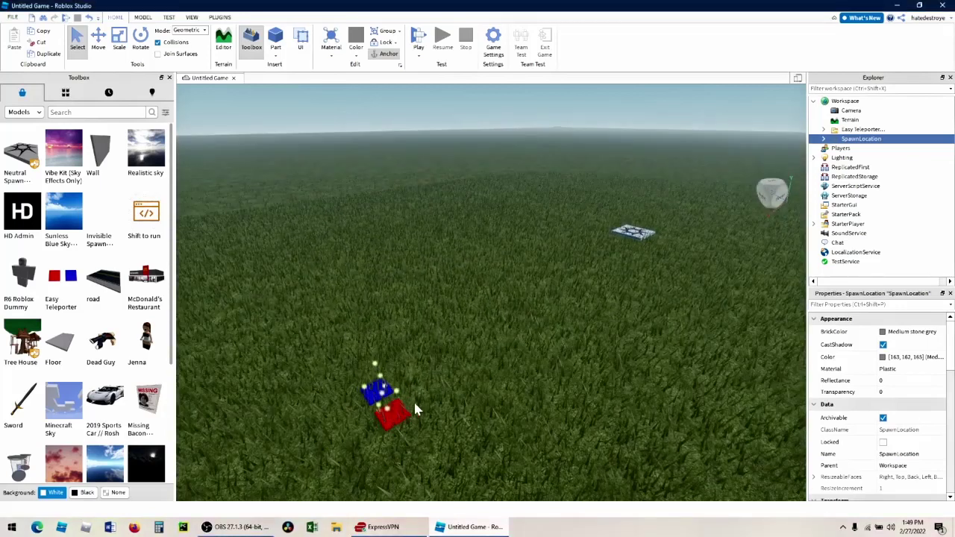
# - Move the red and blue teleporter pads apart, bringing the red one closer to the spawn location
pyautogui.rightClick(447, 415)
pyautogui.click(392, 416)
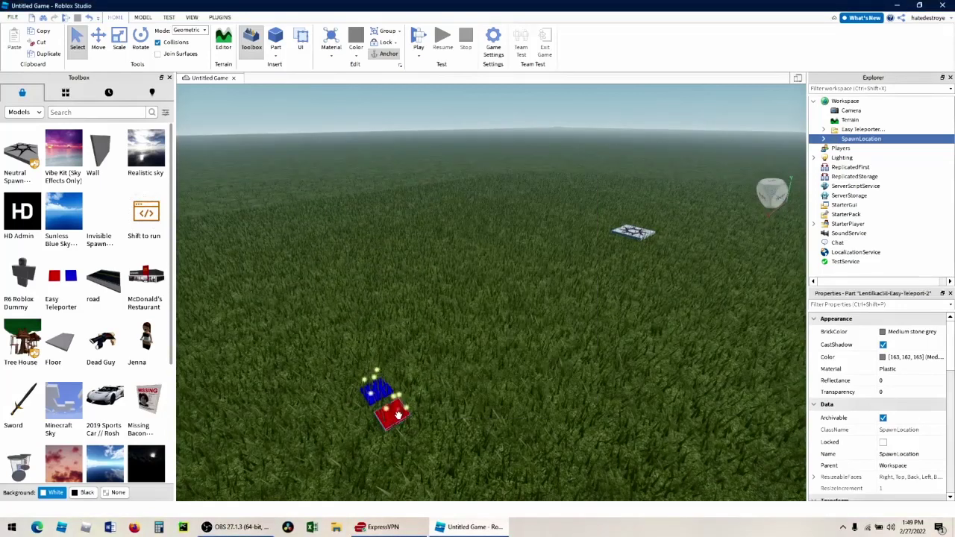
pyautogui.moveTo(392, 416); pyautogui.dragTo(597, 287)
pyautogui.click(619, 267)
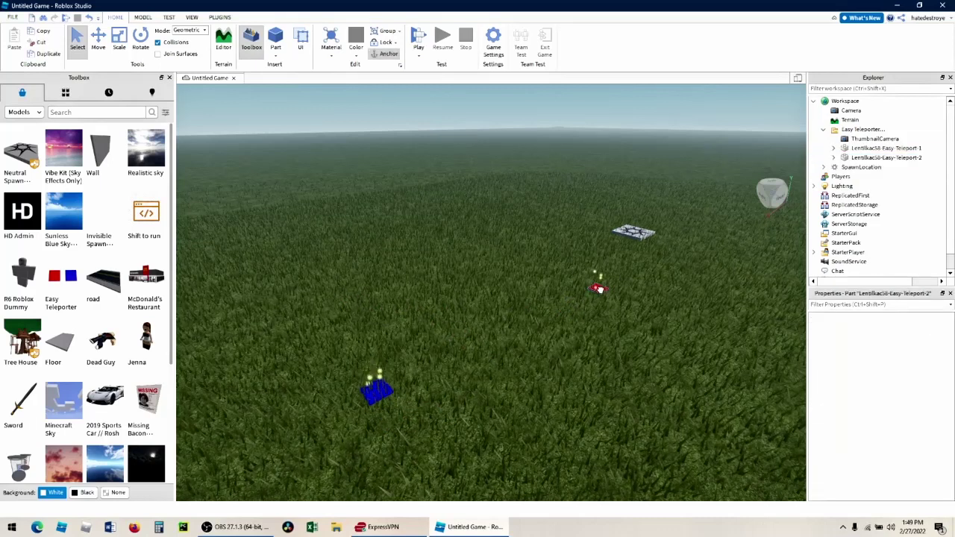
pyautogui.click(377, 388)
pyautogui.moveTo(377, 388); pyautogui.dragTo(350, 274)
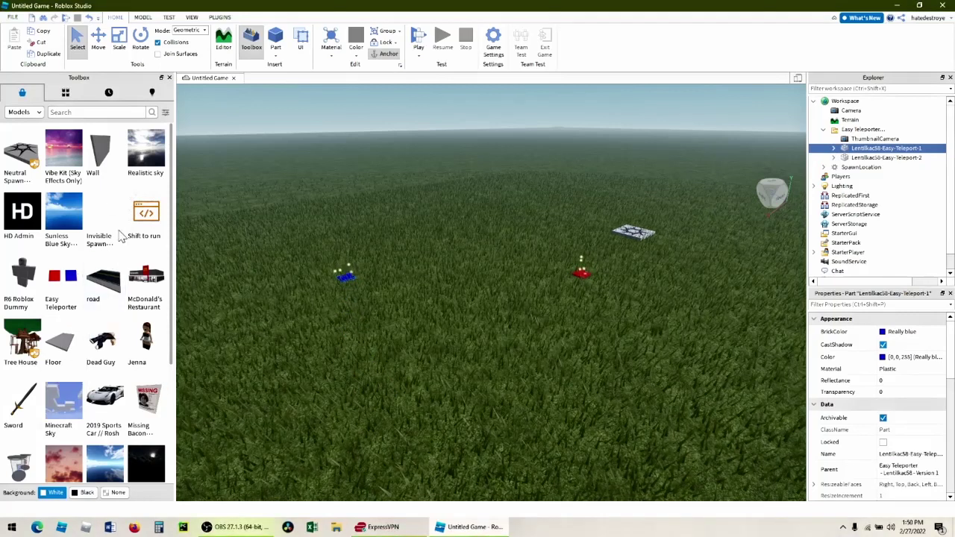
# - Add the Shift to run script to the workspace
pyautogui.click(142, 238)
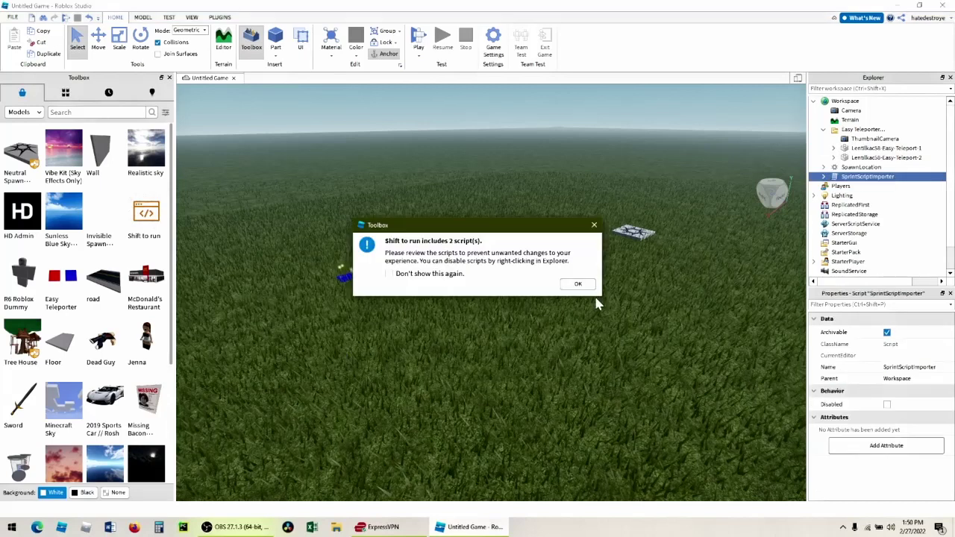
pyautogui.click(579, 284)
# - Delete both teleporter pads, the spawn location and SprintScriptImporter from the workspace
pyautogui.moveTo(645, 402); pyautogui.dragTo(646, 405, button='right')
pyautogui.scroll(-15, 646, 405)
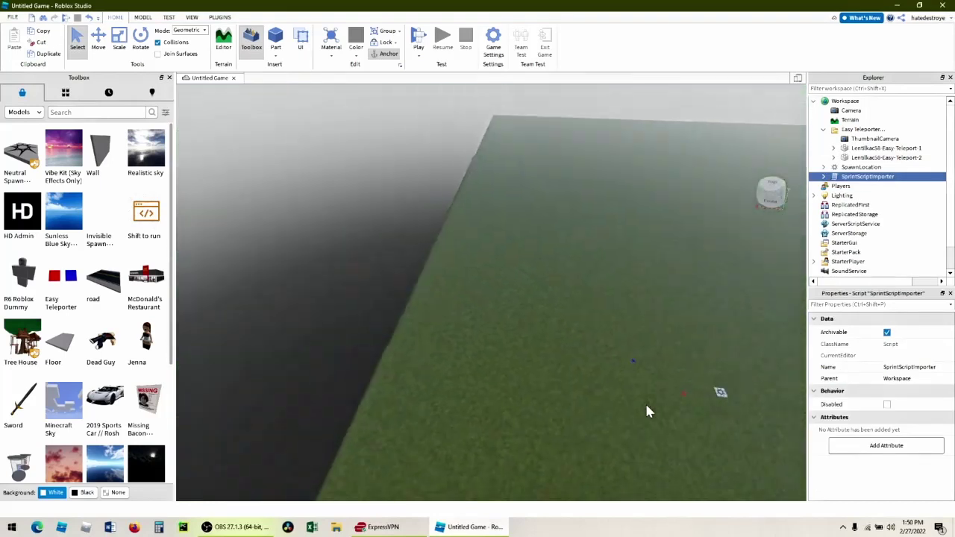
pyautogui.moveTo(554, 284); pyautogui.dragTo(720, 436)
pyautogui.press('Delete')
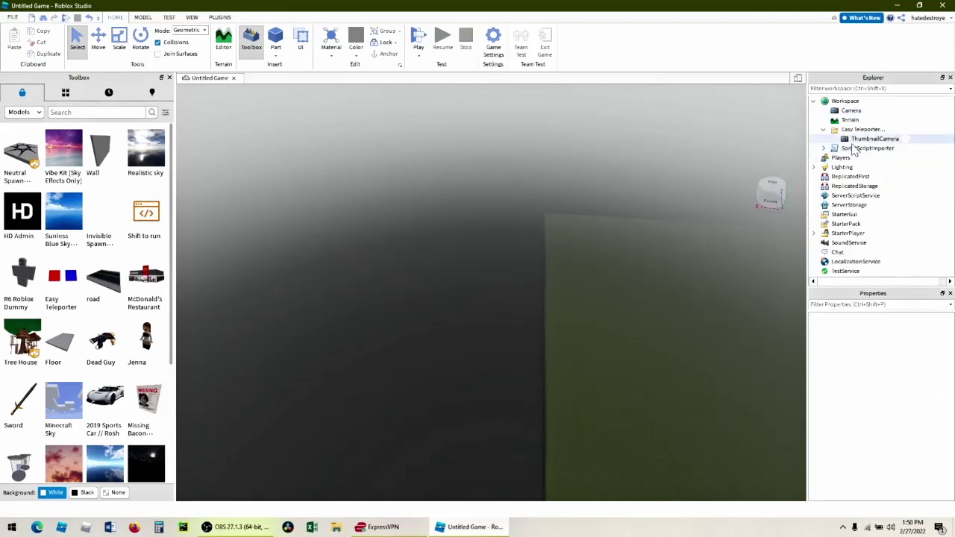
pyautogui.click(854, 148)
pyautogui.press('Delete')
# - Insert a new Easy Teleporter model onto the empty terrain
pyautogui.moveTo(647, 418); pyautogui.dragTo(648, 419, button='right')
pyautogui.moveTo(545, 260); pyautogui.dragTo(545, 264, button='right')
pyautogui.moveTo(558, 356); pyautogui.dragTo(558, 360, button='right')
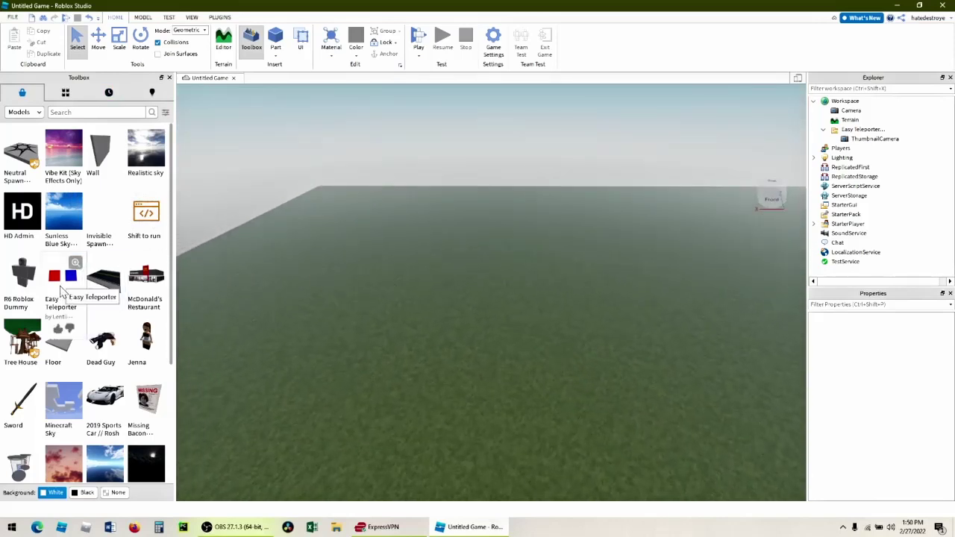
pyautogui.moveTo(63, 292); pyautogui.dragTo(66, 291)
pyautogui.moveTo(257, 360); pyautogui.dragTo(364, 332)
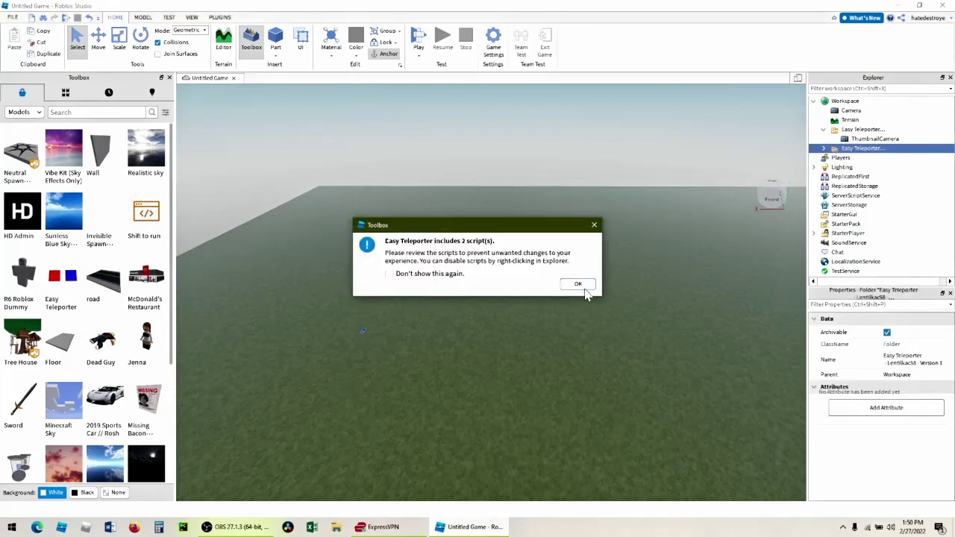
pyautogui.click(578, 288)
# - Move the blue teleporter pad well away from the red pad
pyautogui.scroll(5, 396, 302)
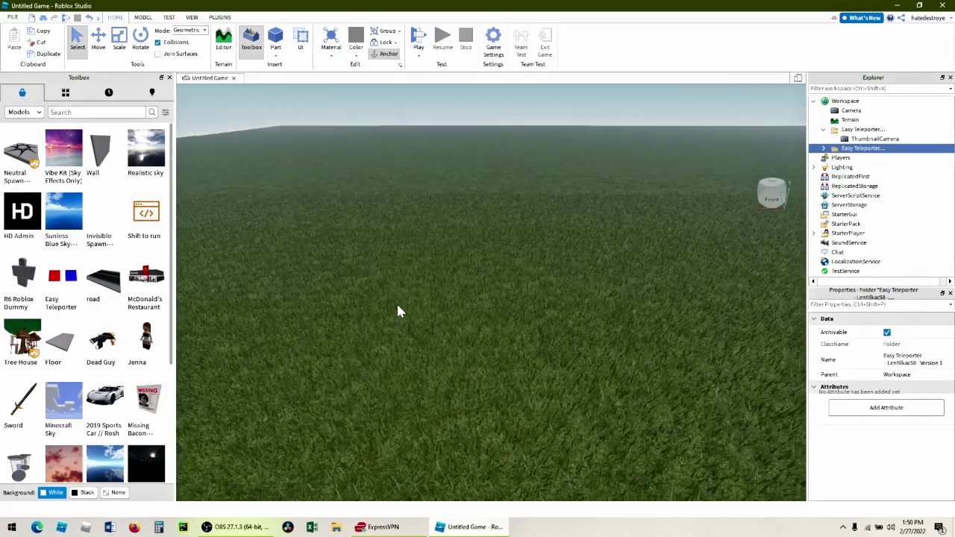
pyautogui.scroll(-3, 397, 305)
pyautogui.moveTo(471, 345); pyautogui.dragTo(471, 345, button='right')
pyautogui.click(507, 355)
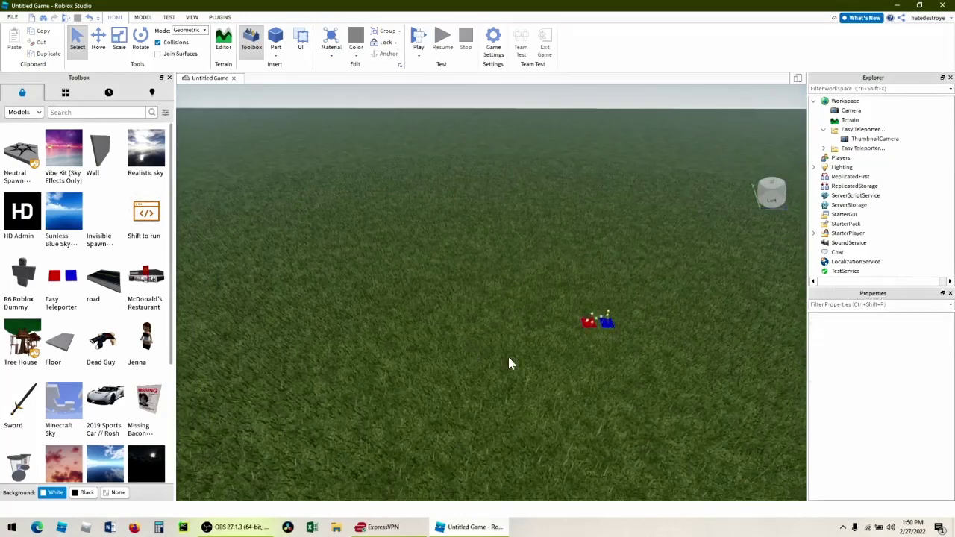
pyautogui.moveTo(607, 323); pyautogui.dragTo(382, 322)
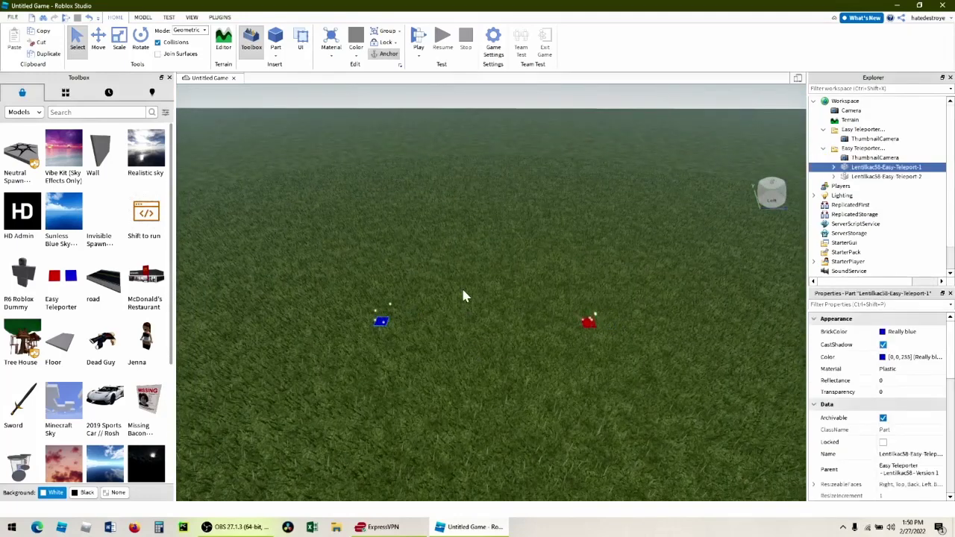
# - Delete the sparkle effects nested under both teleporter pads, keeping their scripts, and reposition the red pad
pyautogui.click(834, 167)
pyautogui.click(874, 177)
pyautogui.moveTo(869, 185); pyautogui.dragTo(880, 193)
pyautogui.click(879, 197)
pyautogui.press('Delete')
pyautogui.moveTo(588, 323); pyautogui.dragTo(539, 267)
# - Place a neutral spawn location on the terrain away from the teleporter pads
pyautogui.scroll(-10, 539, 267)
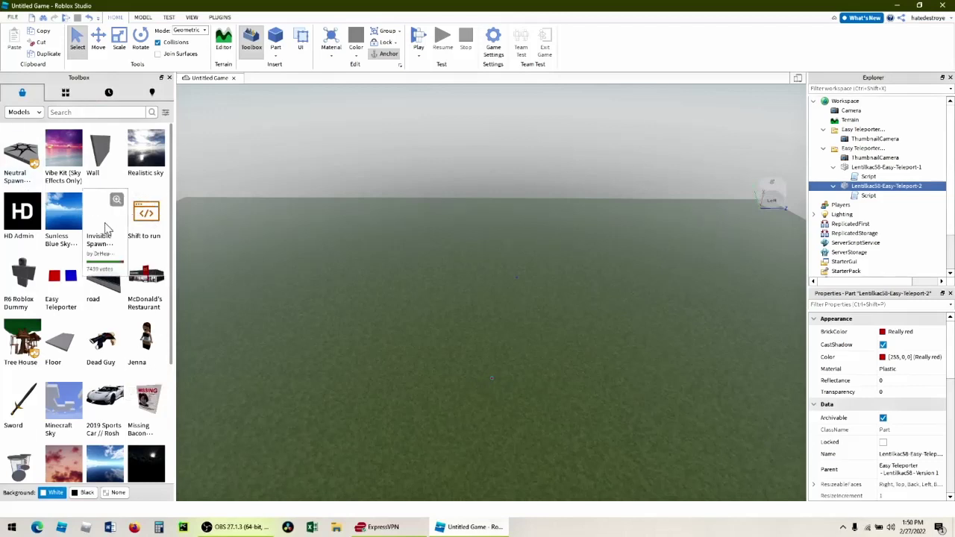
pyautogui.moveTo(31, 173); pyautogui.dragTo(432, 431)
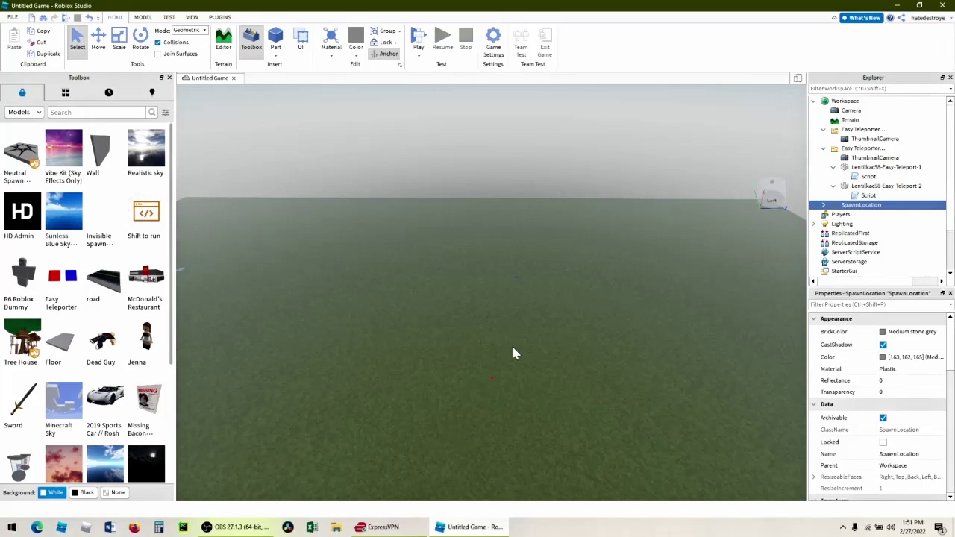
# - Set the spawn location's Transparency to its maximum
pyautogui.moveTo(574, 384); pyautogui.dragTo(575, 386, button='right')
pyautogui.moveTo(498, 131); pyautogui.dragTo(499, 132, button='right')
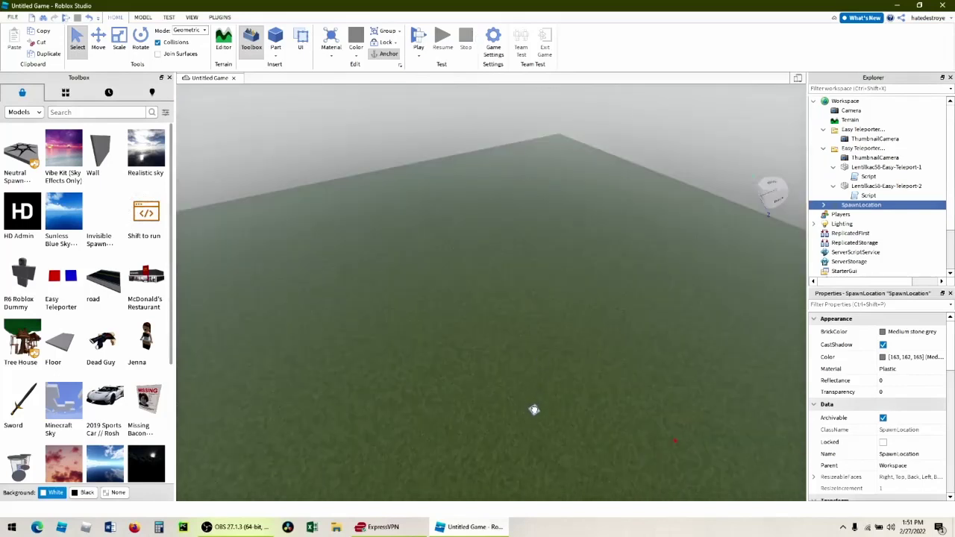
pyautogui.moveTo(564, 341); pyautogui.dragTo(564, 342, button='right')
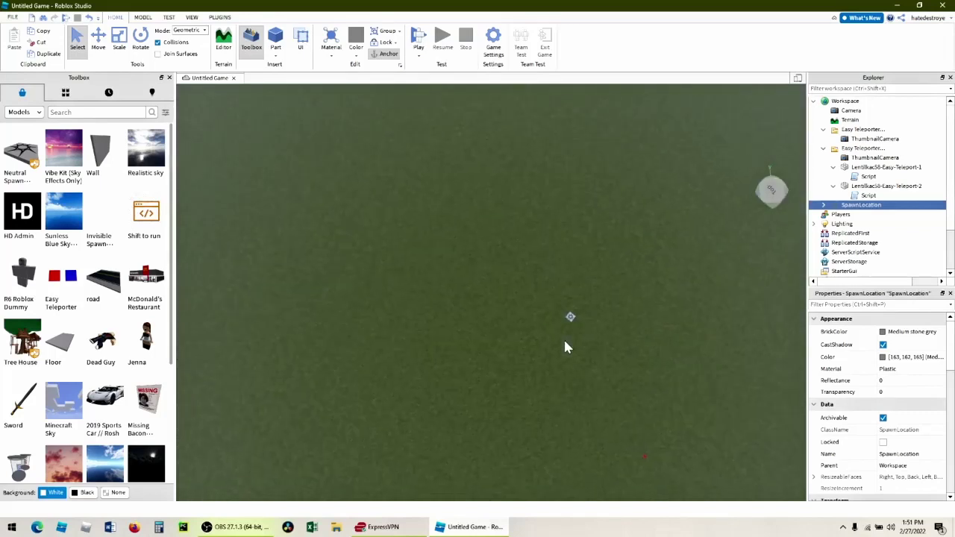
pyautogui.scroll(-8, 565, 342)
pyautogui.moveTo(564, 347); pyautogui.dragTo(566, 330, button='middle')
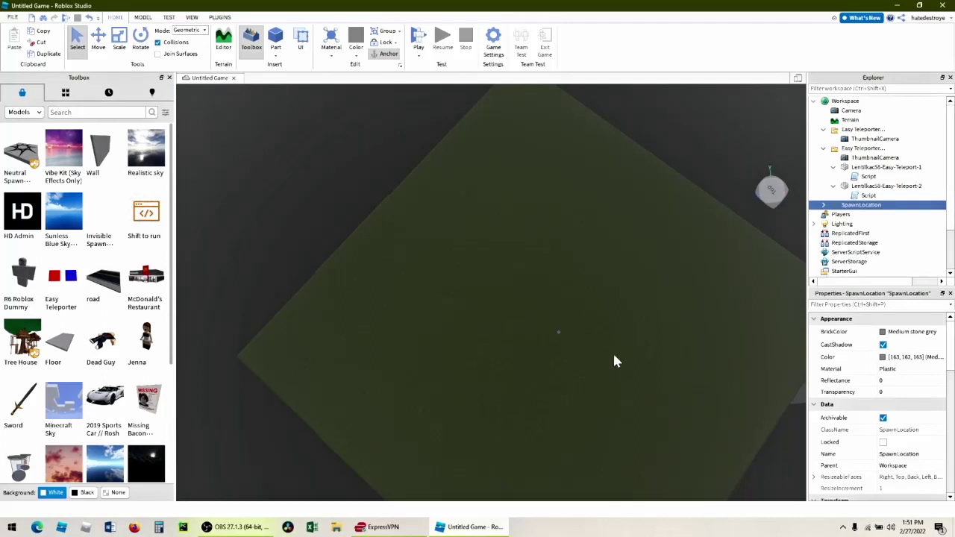
pyautogui.scroll(8, 592, 341)
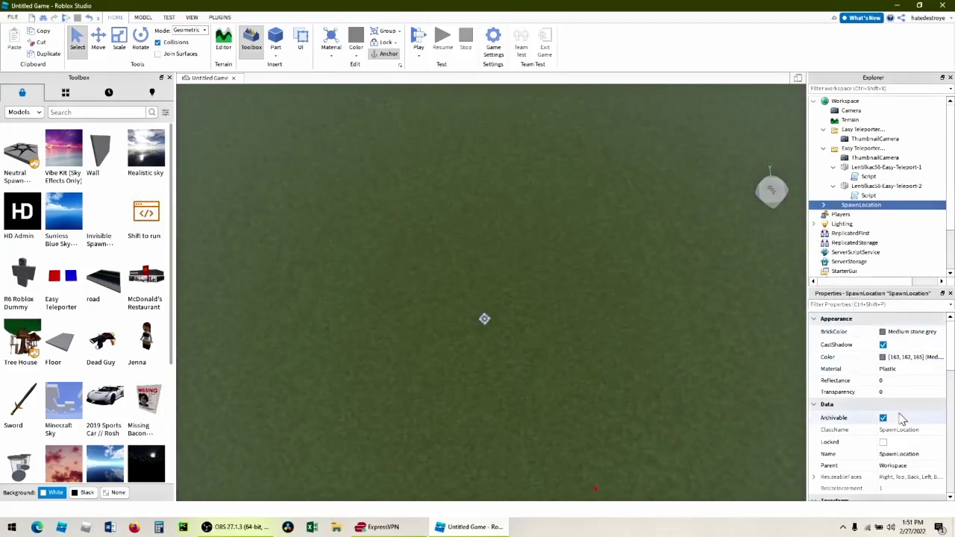
pyautogui.click(889, 393)
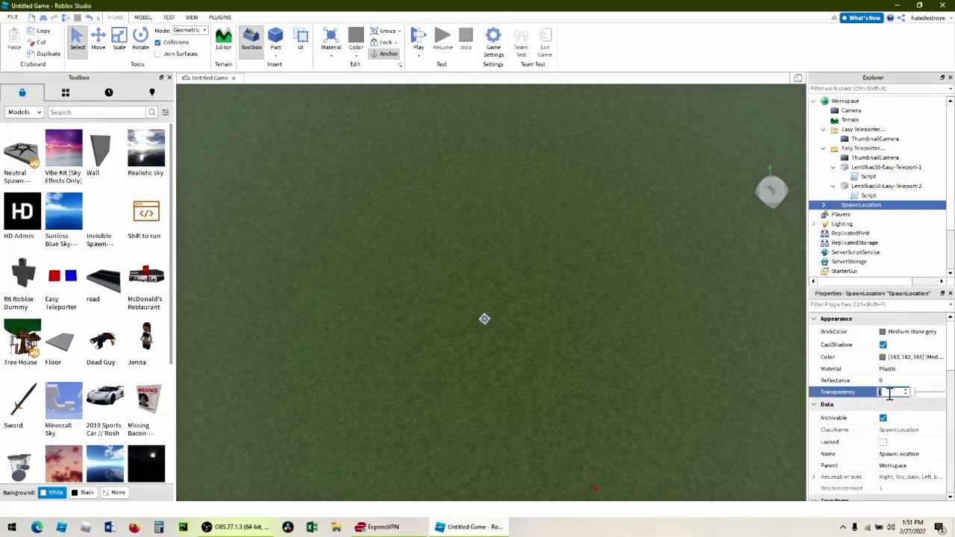
pyautogui.moveTo(915, 394); pyautogui.dragTo(946, 393)
pyautogui.click(501, 330)
# - Delete the surface image nested under SpawnLocation
pyautogui.click(485, 320)
pyautogui.click(823, 207)
pyautogui.click(852, 217)
pyautogui.press('Delete')
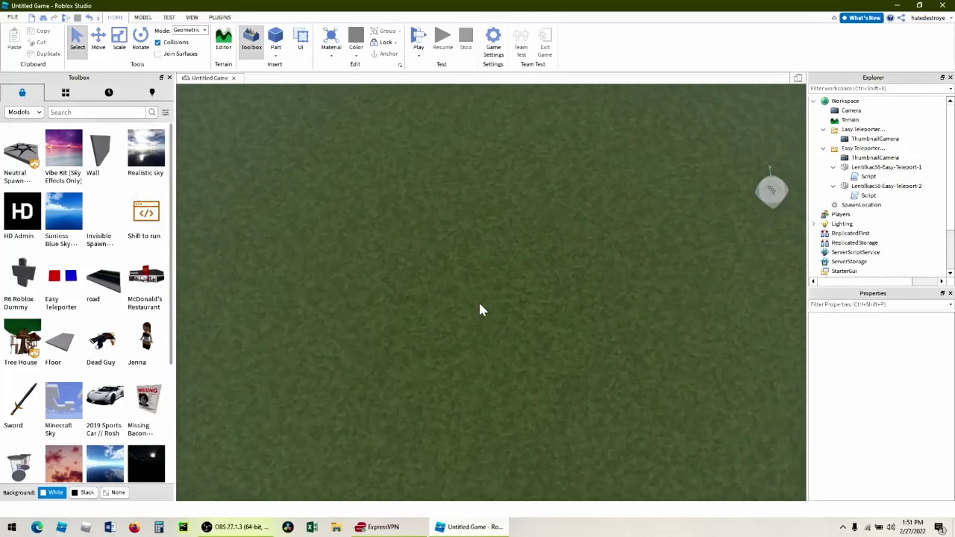
# - Move the red teleporter pad to a new spot on the terrain
pyautogui.click(864, 207)
pyautogui.click(522, 303)
pyautogui.moveTo(779, 329); pyautogui.dragTo(779, 329, button='right')
pyautogui.scroll(-3, 657, 321)
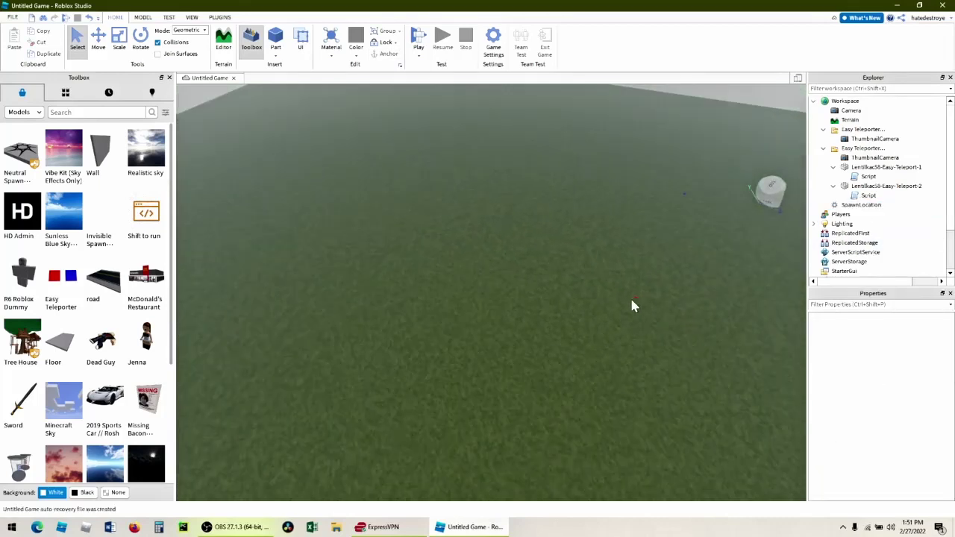
pyautogui.click(634, 302)
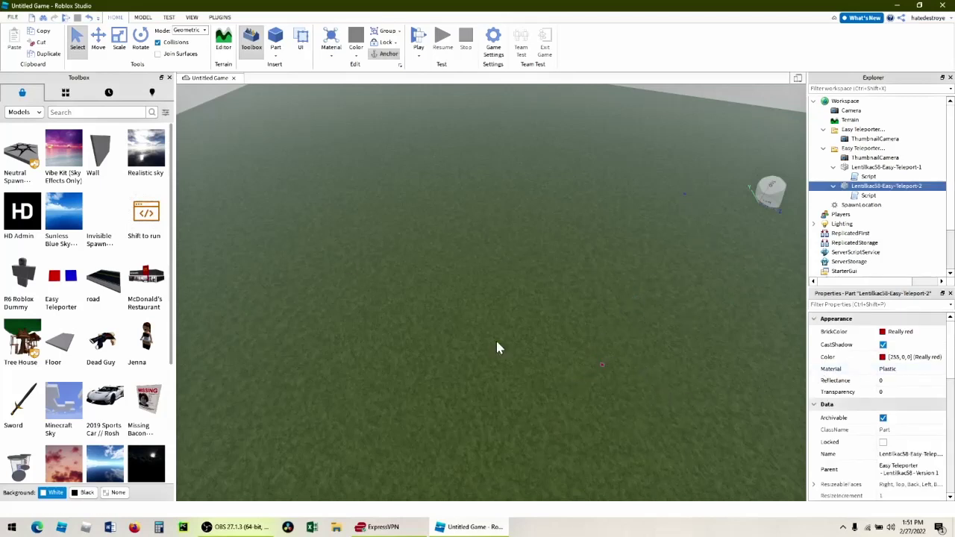
# - Try to enlarge the red teleporter pad sideways with the Scale tool
pyautogui.click(98, 41)
pyautogui.click(119, 43)
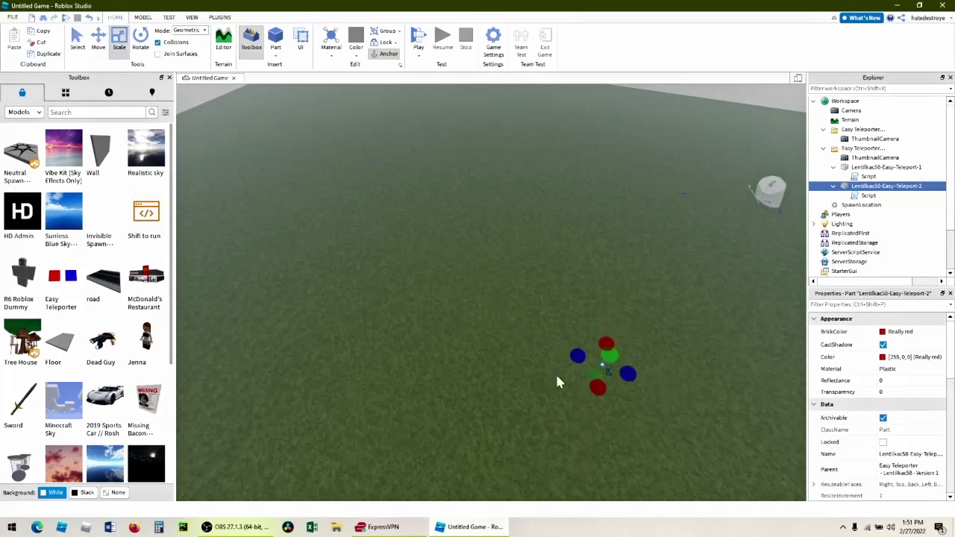
pyautogui.moveTo(577, 356); pyautogui.dragTo(523, 343)
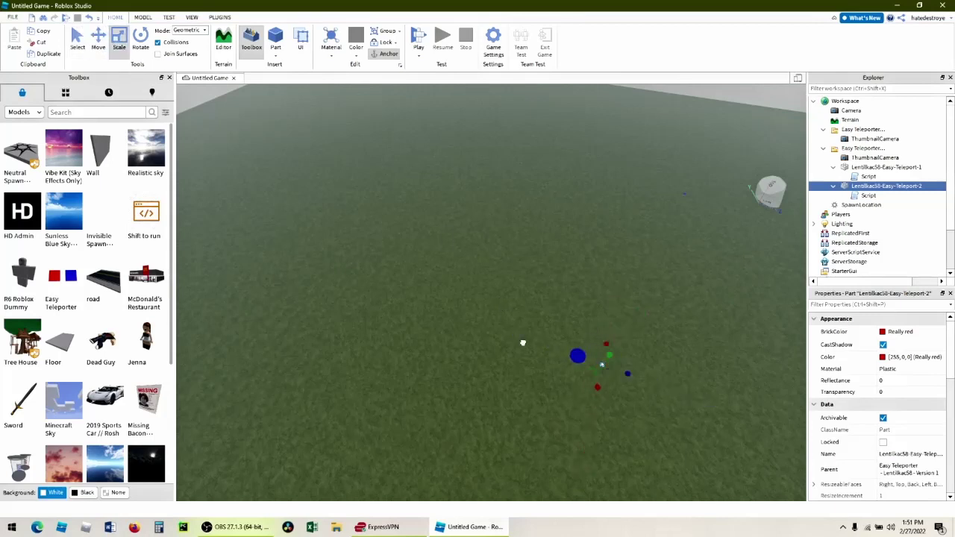
pyautogui.click(623, 386)
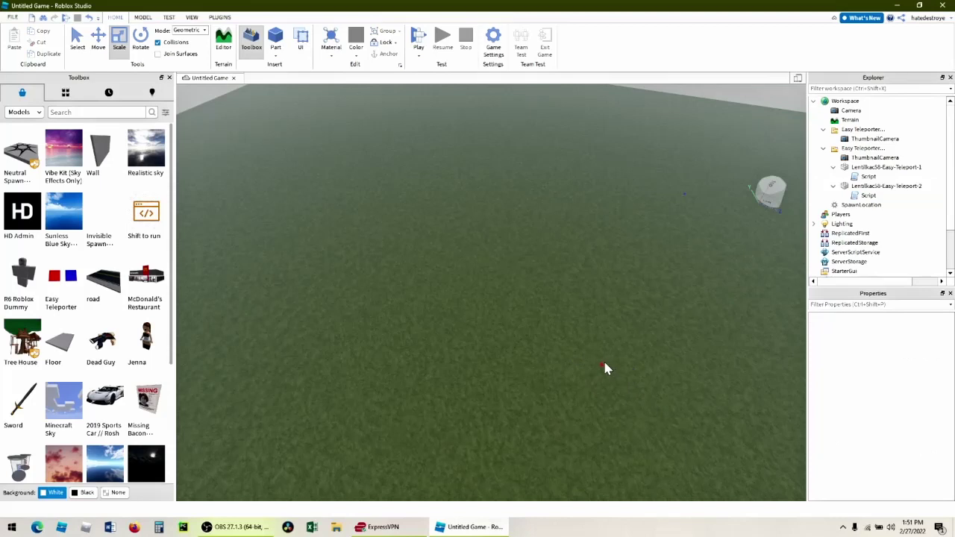
# - Raise the red teleporter pad above the grass and scale it up into a larger pad
pyautogui.click(602, 365)
pyautogui.moveTo(556, 340); pyautogui.dragTo(483, 341)
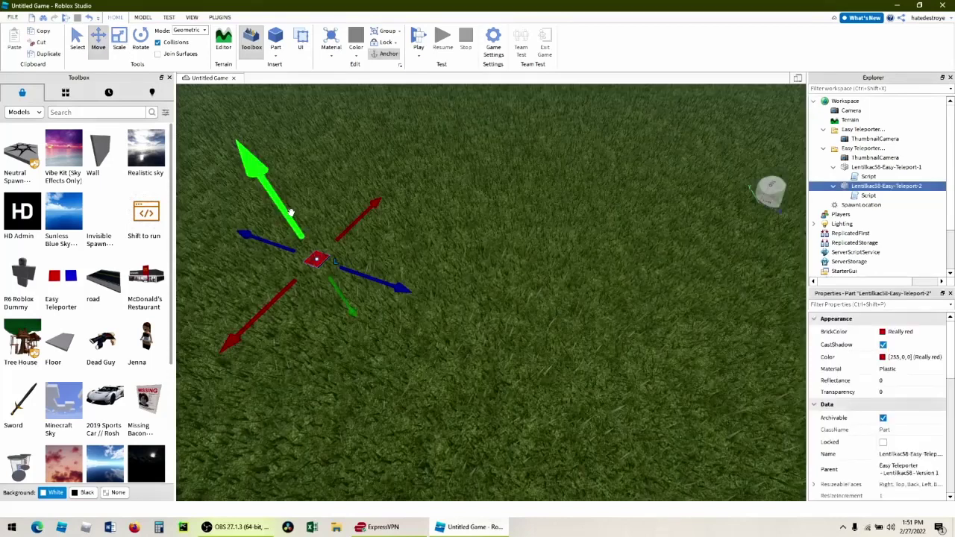
pyautogui.moveTo(291, 212); pyautogui.dragTo(234, 171)
pyautogui.click(119, 41)
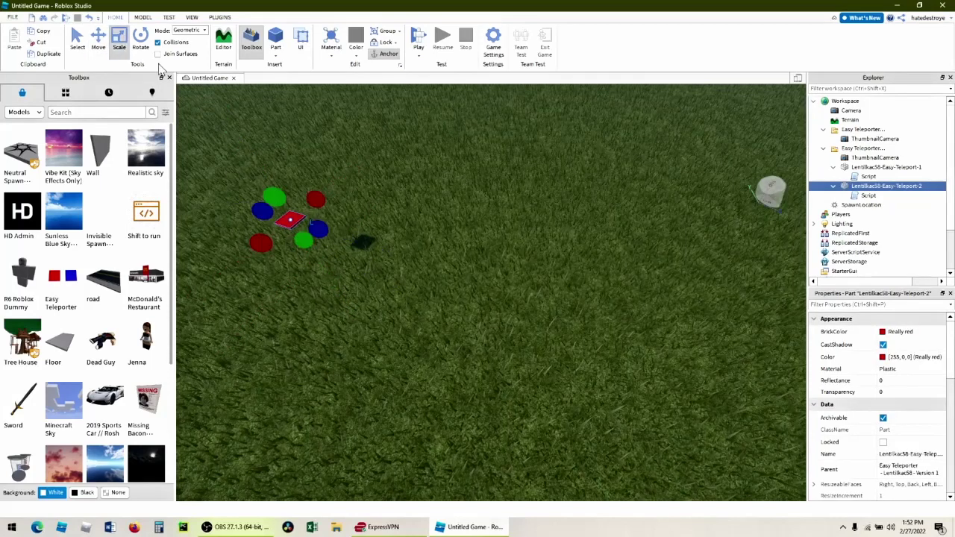
pyautogui.moveTo(323, 223); pyautogui.dragTo(540, 322)
pyautogui.scroll(-10, 583, 309)
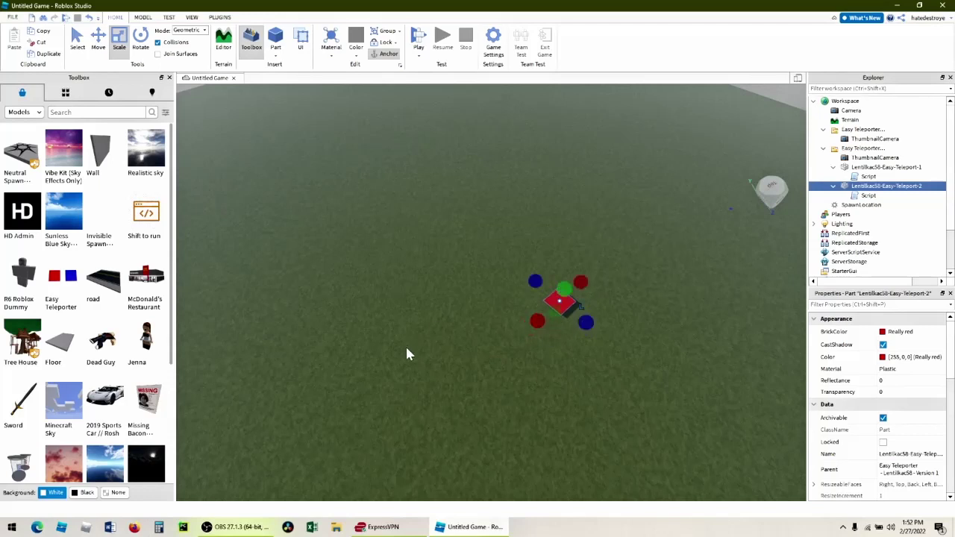
# - Check the spawn location's position and lower the enlarged red teleporter pad toward the terrain
pyautogui.click(840, 207)
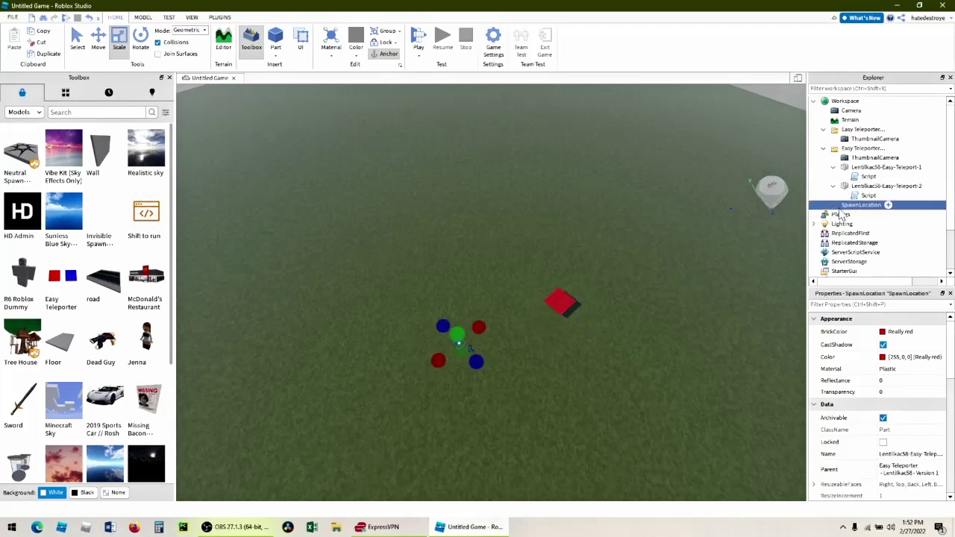
pyautogui.click(857, 187)
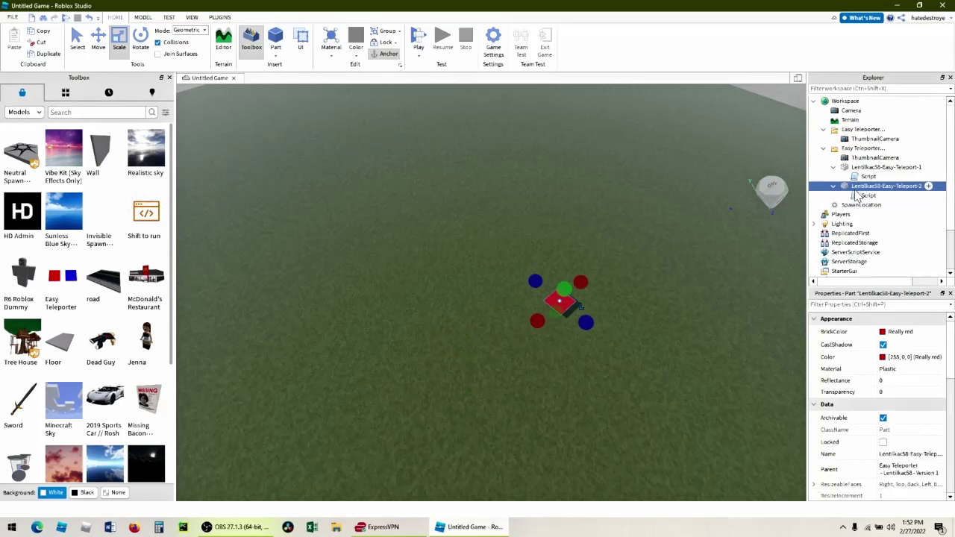
pyautogui.moveTo(558, 297); pyautogui.dragTo(578, 314)
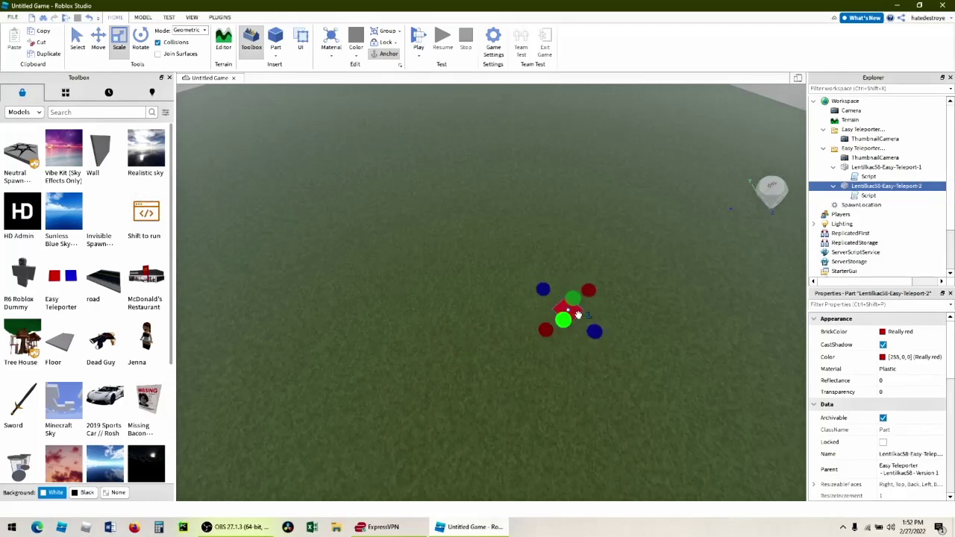
# - Set the red teleporter pad's Transparency to its maximum
pyautogui.click(898, 393)
pyautogui.moveTo(912, 392); pyautogui.dragTo(953, 401)
pyautogui.click(752, 351)
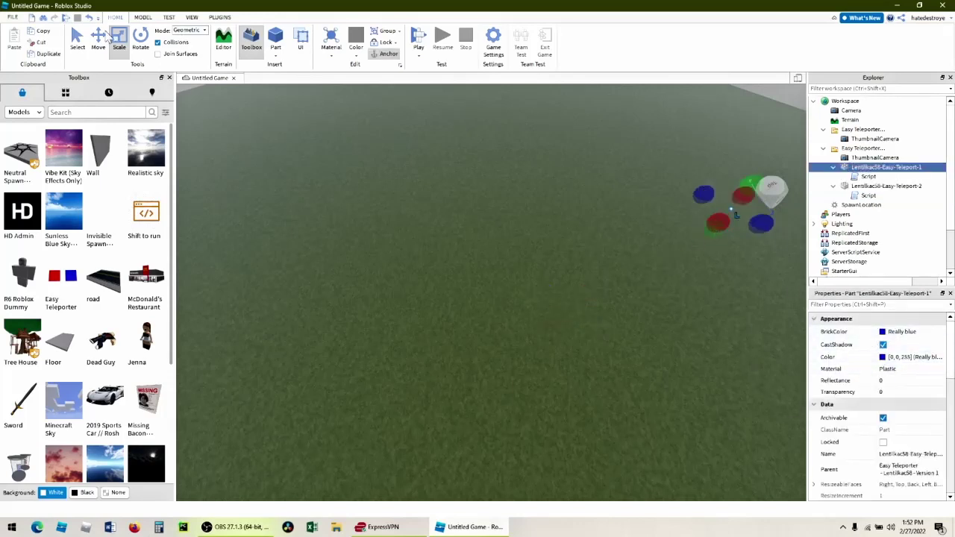
# - Move the blue teleporter pad across the terrain to a new open spot with the Move tool
pyautogui.click(97, 38)
pyautogui.moveTo(781, 158); pyautogui.dragTo(795, 144)
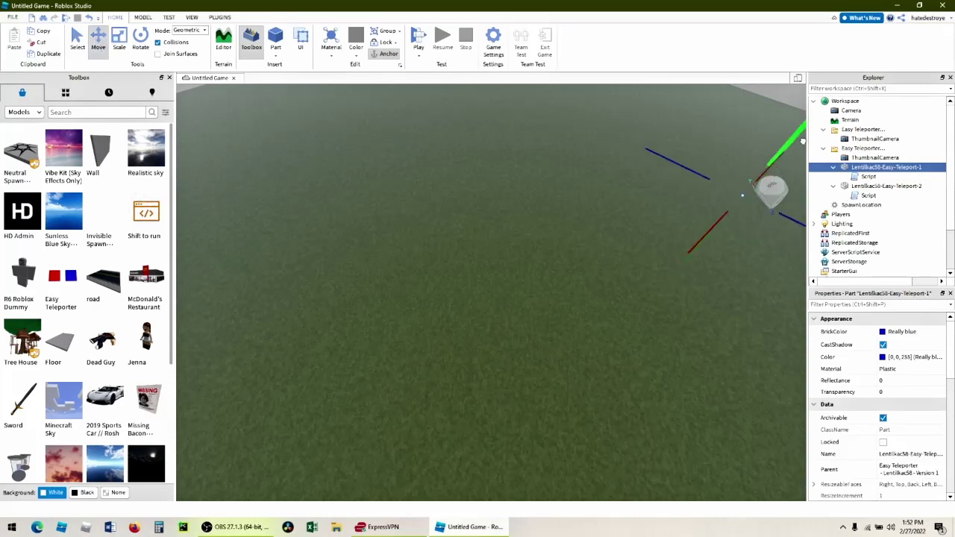
pyautogui.moveTo(685, 168); pyautogui.dragTo(611, 132)
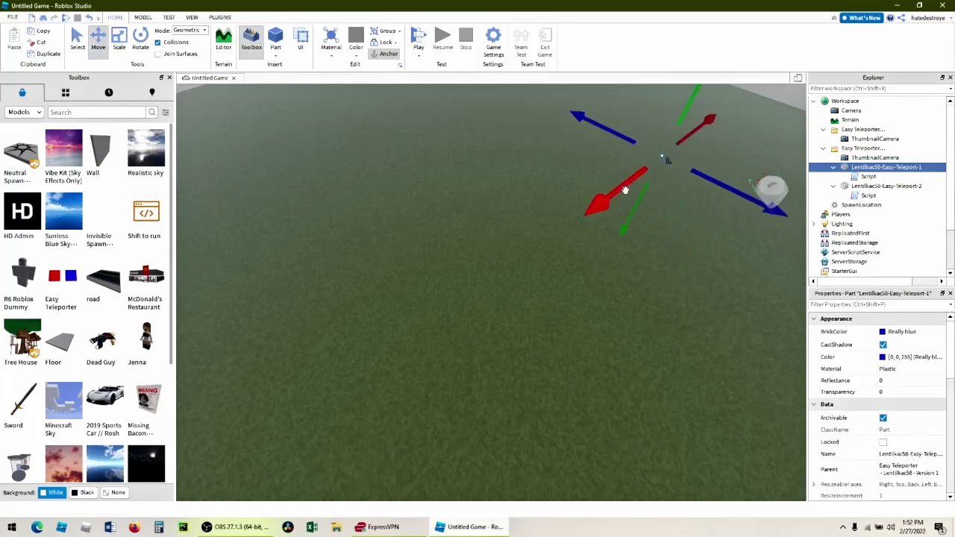
pyautogui.moveTo(624, 187); pyautogui.dragTo(564, 212)
pyautogui.moveTo(646, 139); pyautogui.dragTo(665, 72)
pyautogui.moveTo(696, 279); pyautogui.dragTo(694, 277, button='right')
pyautogui.scroll(-3, 695, 277)
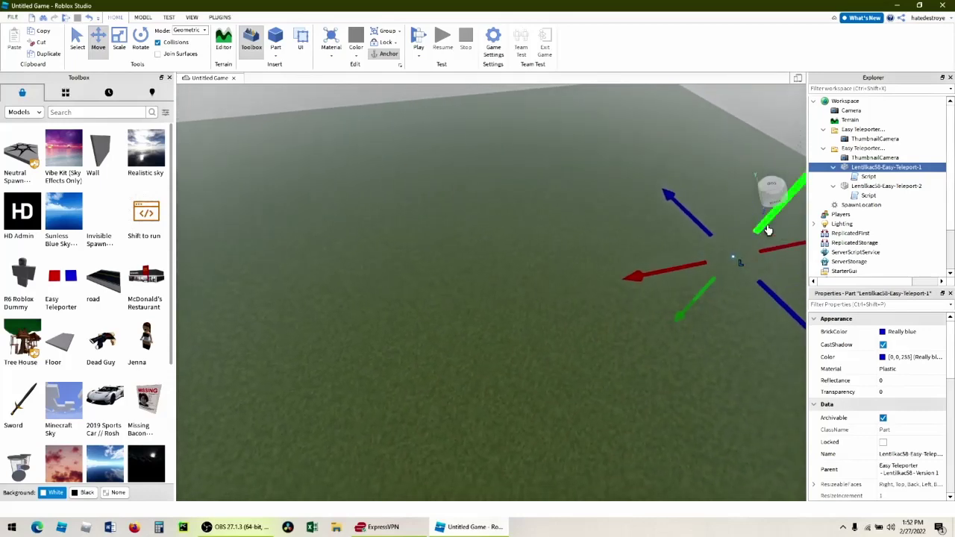
pyautogui.moveTo(732, 258); pyautogui.dragTo(702, 279)
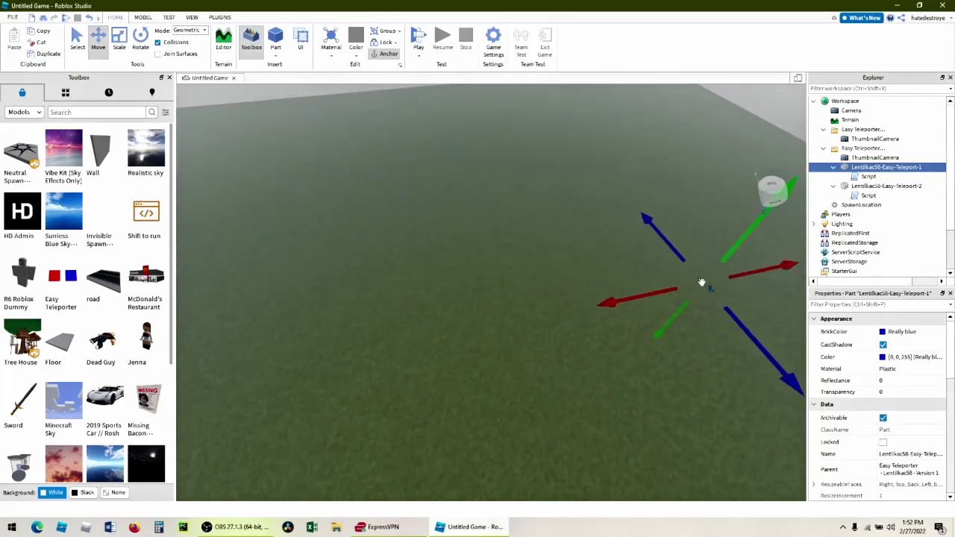
pyautogui.scroll(5, 701, 282)
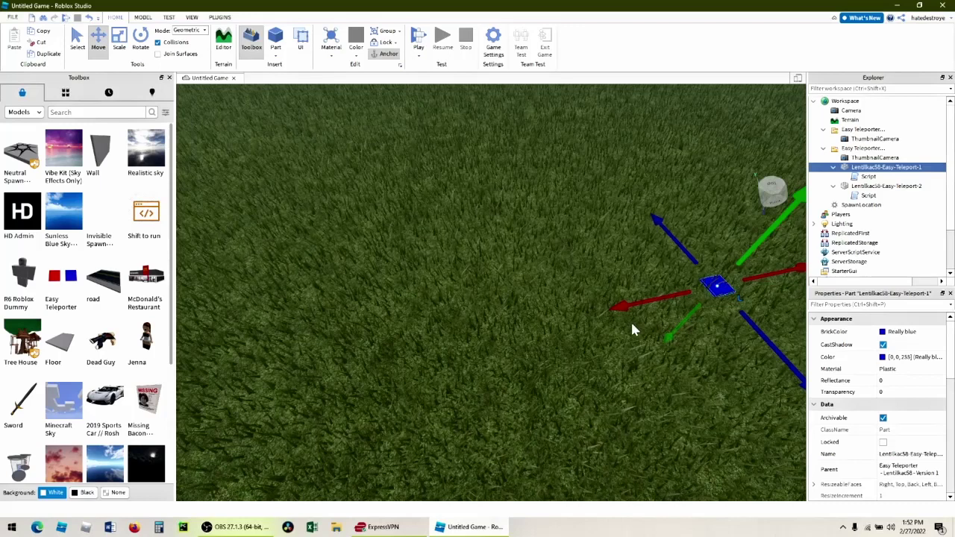
pyautogui.scroll(-4, 632, 329)
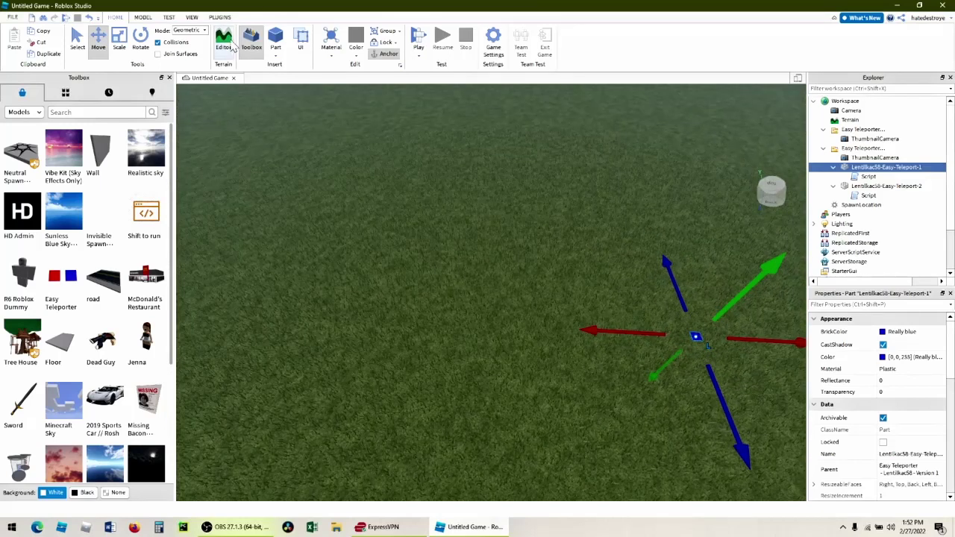
# - Raise a grass mound beside the blue teleporter pad using the terrain Add brush with base size 6
pyautogui.click(230, 49)
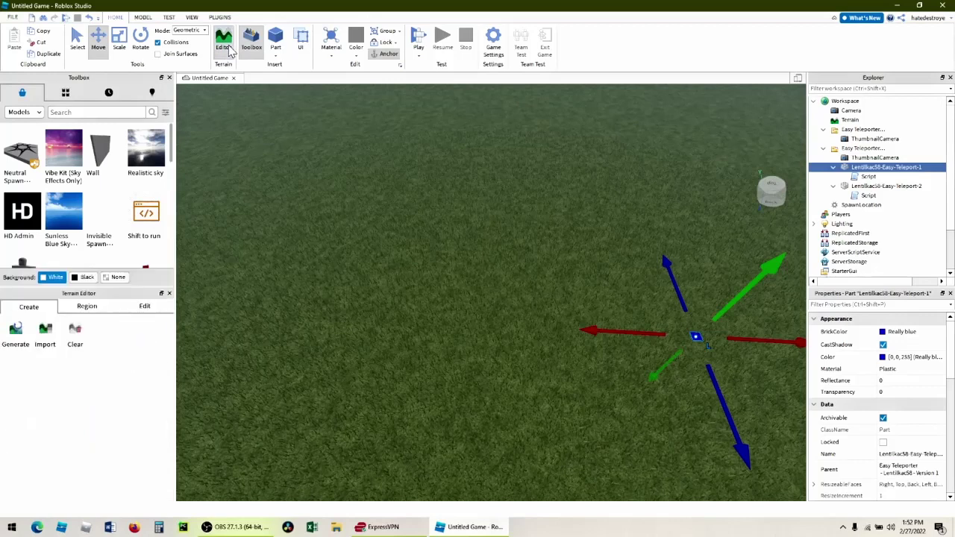
pyautogui.click(146, 308)
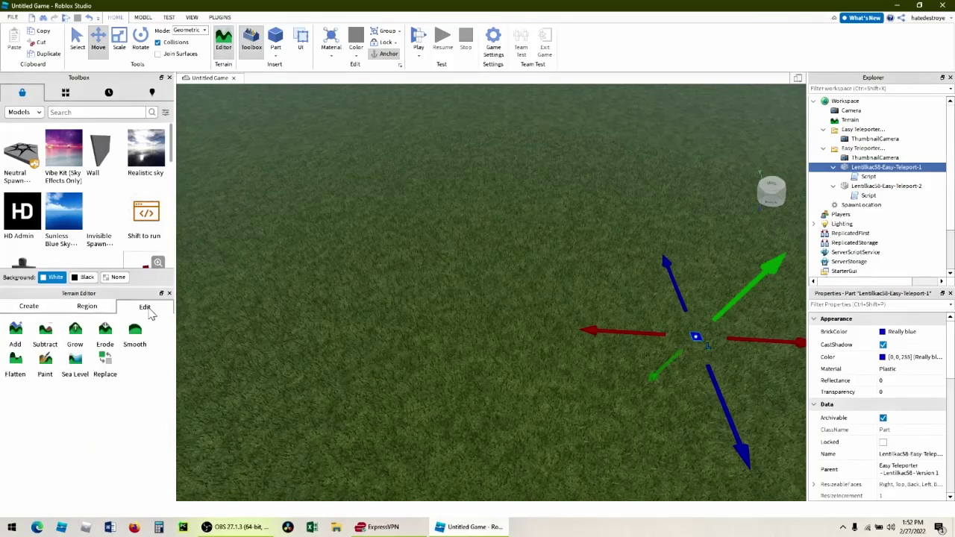
pyautogui.click(76, 346)
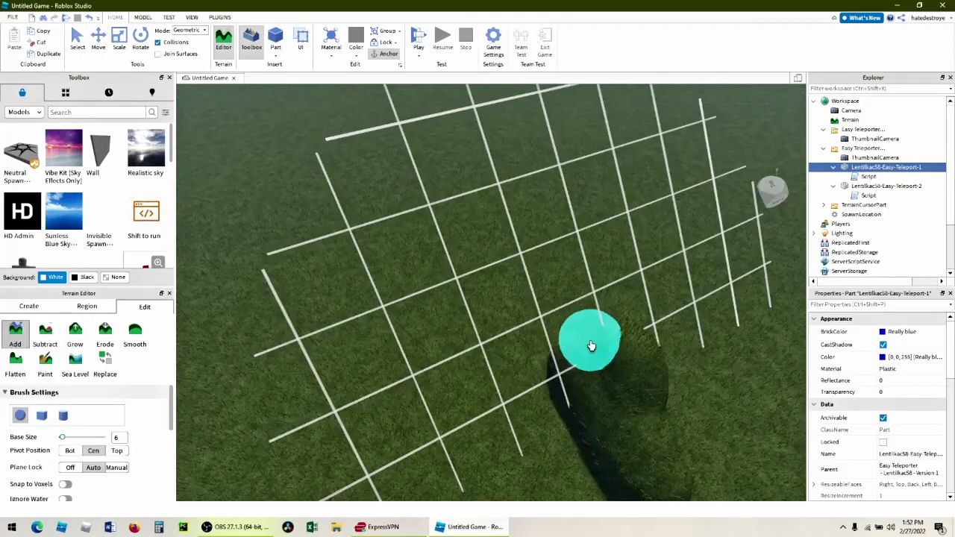
pyautogui.moveTo(592, 347); pyautogui.dragTo(590, 345, button='right')
pyautogui.press('s')
pyautogui.press('d')
pyautogui.press('w')
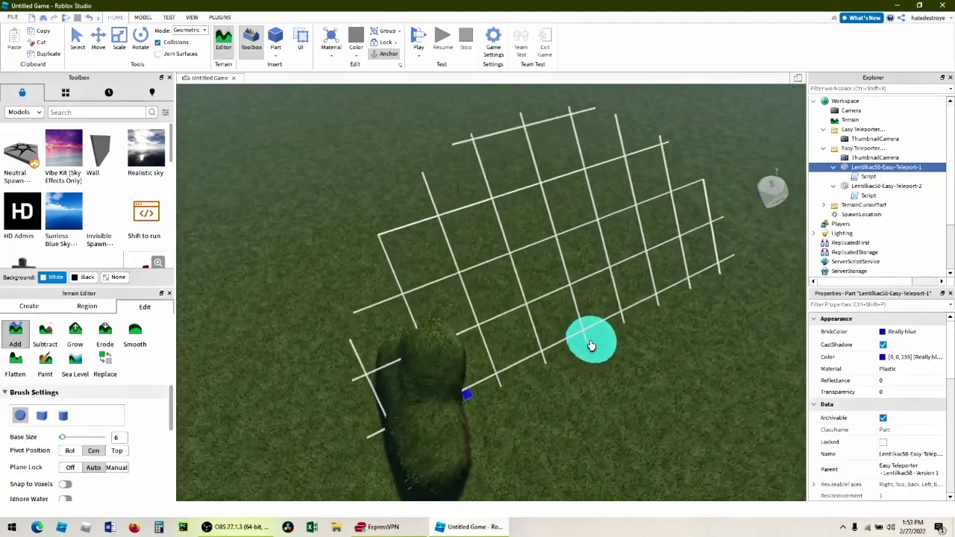
# - Extend the grass mound around and over the blue teleporter pad and leave the terrain sculpting tools
pyautogui.moveTo(392, 379)
pyautogui.mouseDown()
pyautogui.moveTo(432, 371)
pyautogui.moveTo(328, 362)
pyautogui.moveTo(506, 328)
pyautogui.mouseUp()
pyautogui.moveTo(506, 328); pyautogui.dragTo(506, 328, button='right')
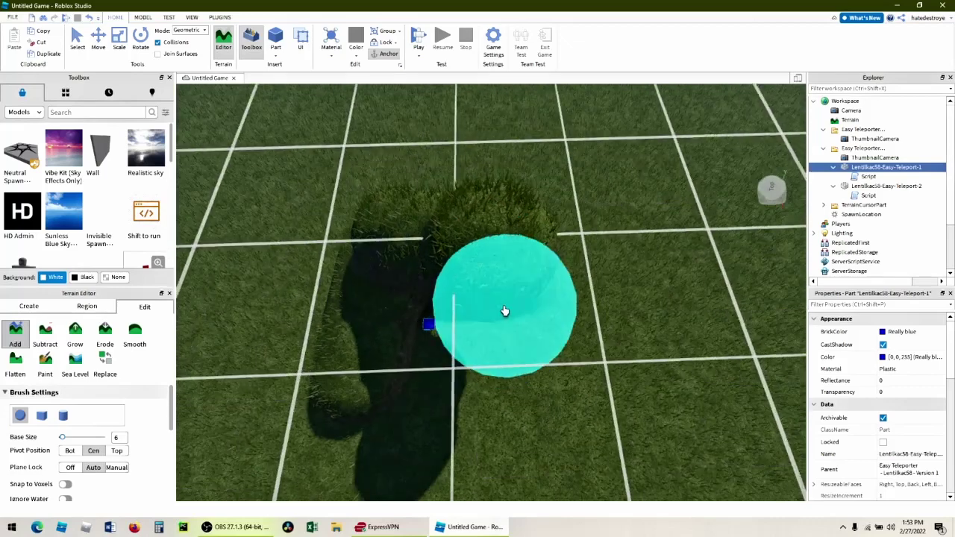
pyautogui.moveTo(504, 312); pyautogui.dragTo(525, 369)
pyautogui.scroll(-10, 525, 368)
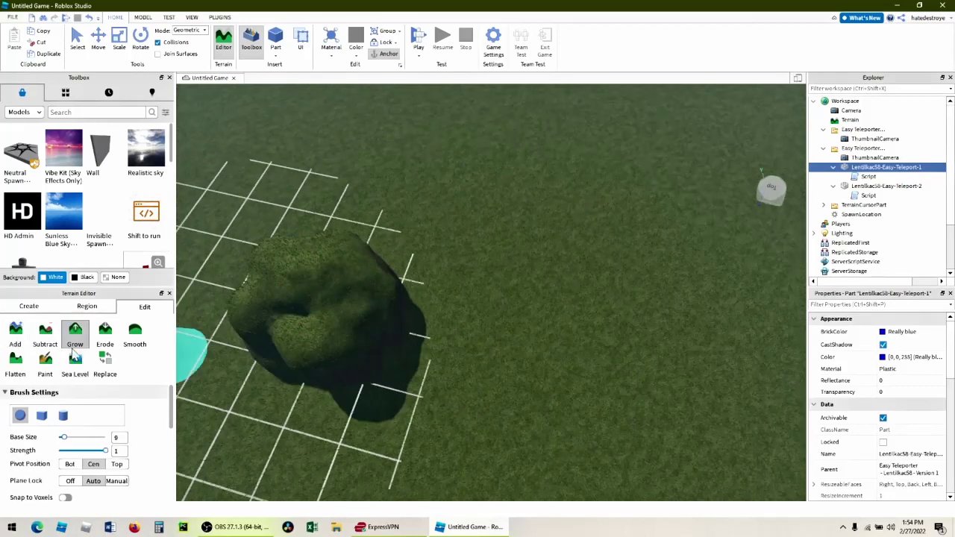
pyautogui.click(76, 340)
# - Examine the grass mound from outside and beneath to locate the blue teleporter pad within it
pyautogui.moveTo(440, 400); pyautogui.dragTo(424, 400, button='right')
pyautogui.scroll(-7, 476, 249)
pyautogui.moveTo(476, 248); pyautogui.dragTo(476, 249, button='right')
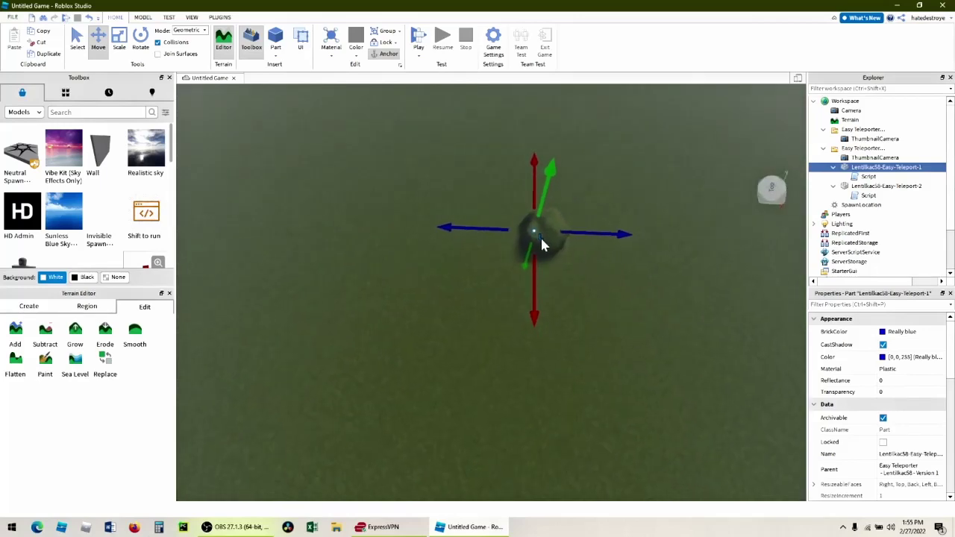
pyautogui.scroll(3, 542, 237)
pyautogui.scroll(10, 565, 191)
pyautogui.moveTo(566, 192); pyautogui.dragTo(434, 210)
pyautogui.moveTo(434, 210); pyautogui.dragTo(434, 210, button='right')
pyautogui.scroll(3, 434, 210)
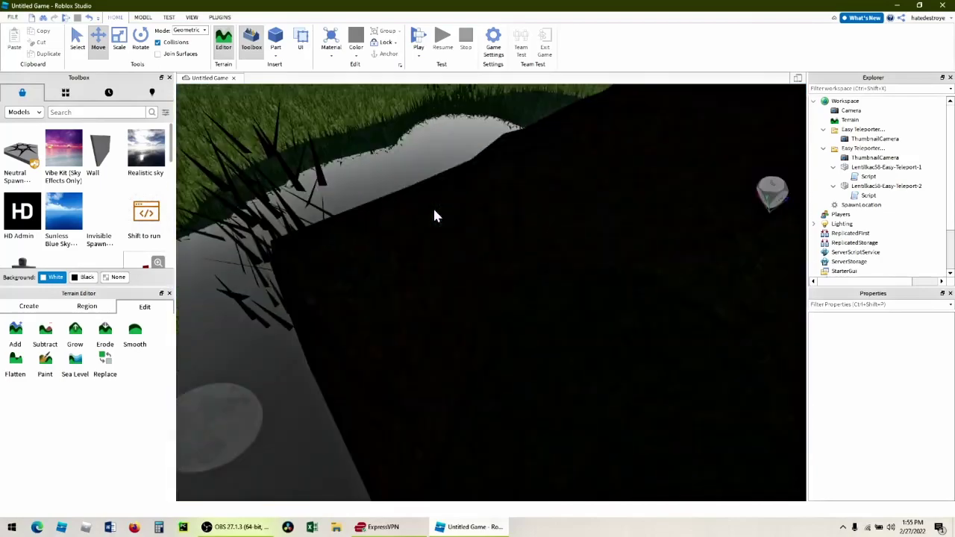
pyautogui.scroll(-3, 500, 246)
pyautogui.scroll(-3, 558, 318)
pyautogui.scroll(3, 589, 307)
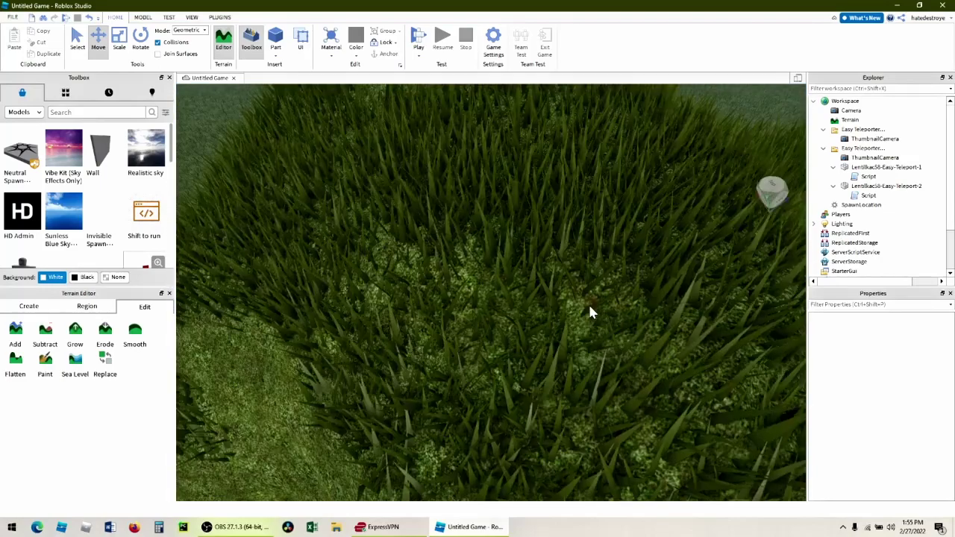
pyautogui.scroll(6, 589, 312)
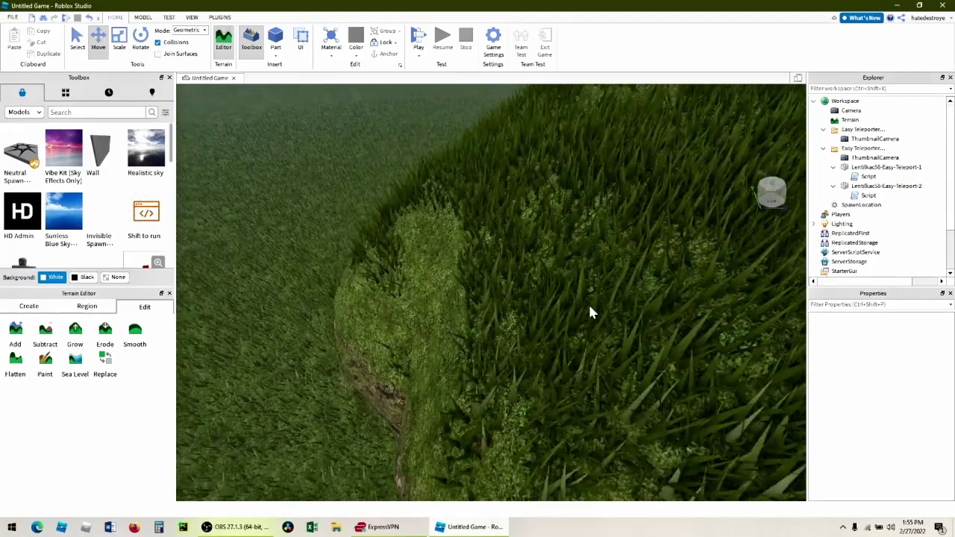
pyautogui.scroll(-5, 589, 312)
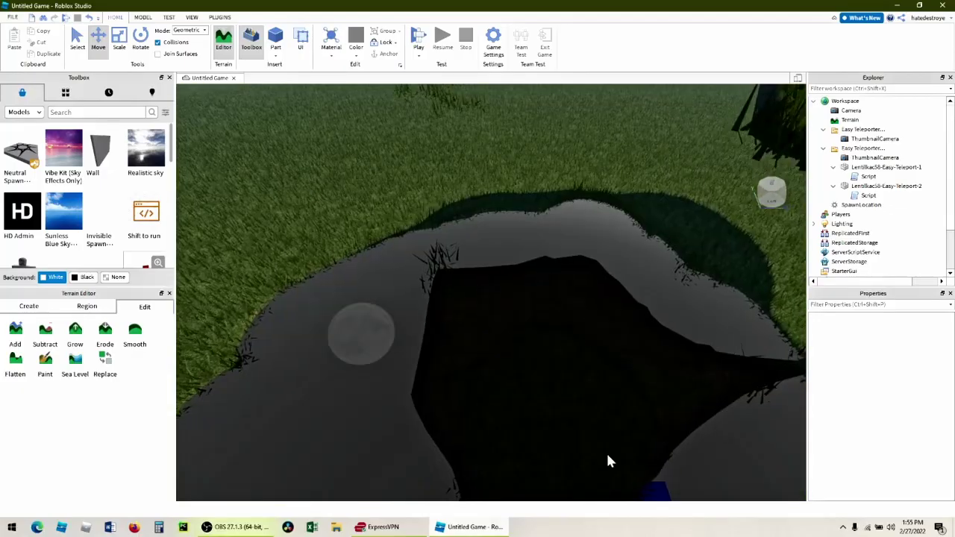
pyautogui.scroll(5, 655, 487)
pyautogui.scroll(-5, 655, 493)
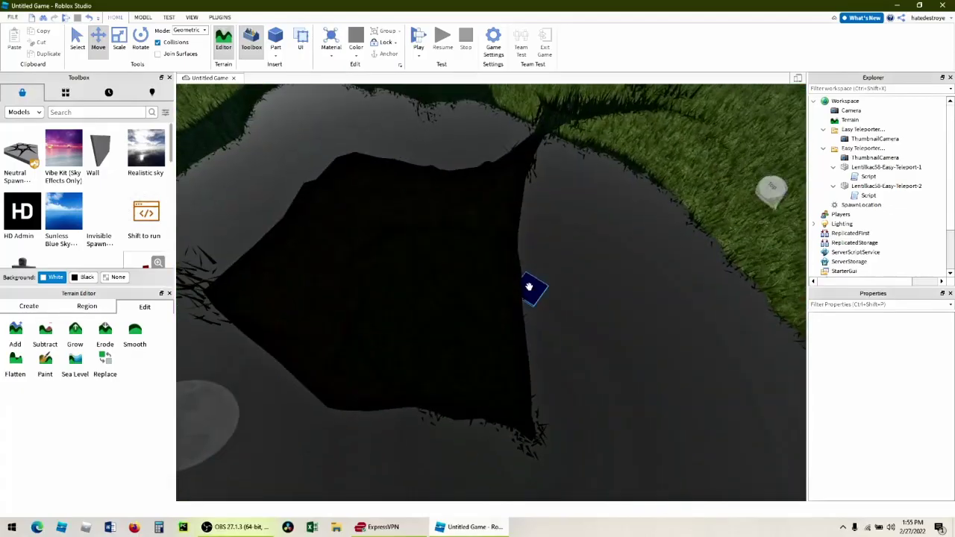
# - Reposition the blue teleporter pad on the dark area inside the mound
pyautogui.click(408, 286)
pyautogui.scroll(5, 582, 268)
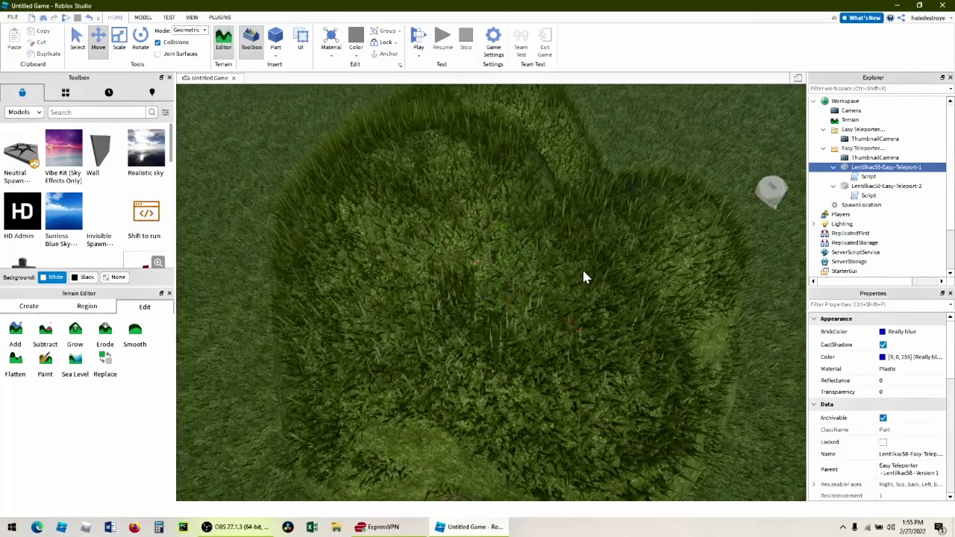
pyautogui.click(583, 271)
pyautogui.scroll(3, 474, 272)
pyautogui.scroll(-5, 473, 272)
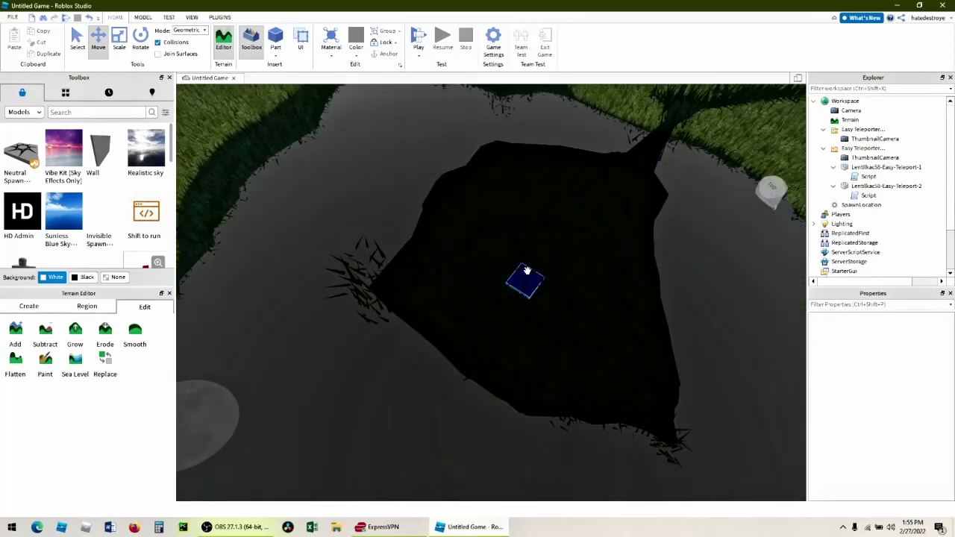
pyautogui.click(527, 281)
pyautogui.moveTo(527, 282); pyautogui.dragTo(596, 280)
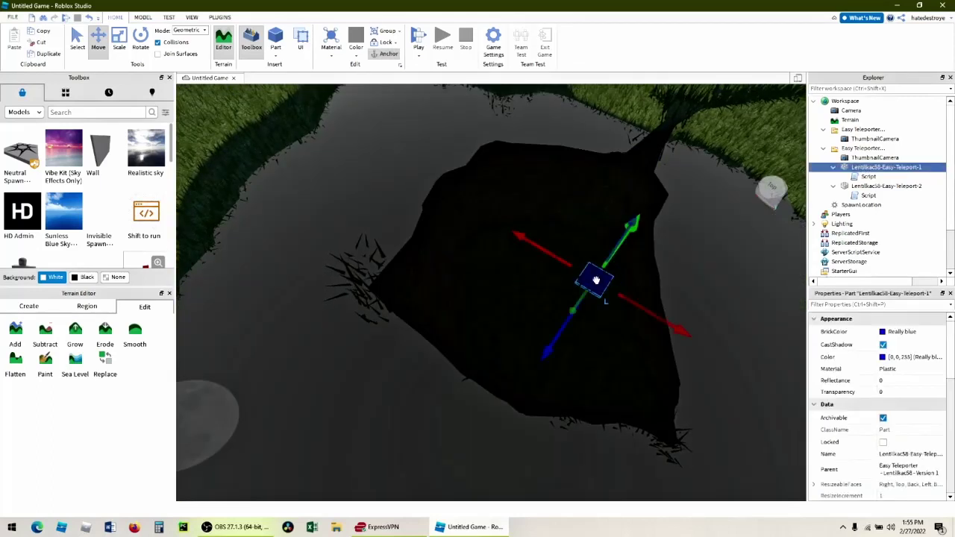
# - Search the toolbox models for "coin"
pyautogui.click(91, 112)
pyautogui.write('c')
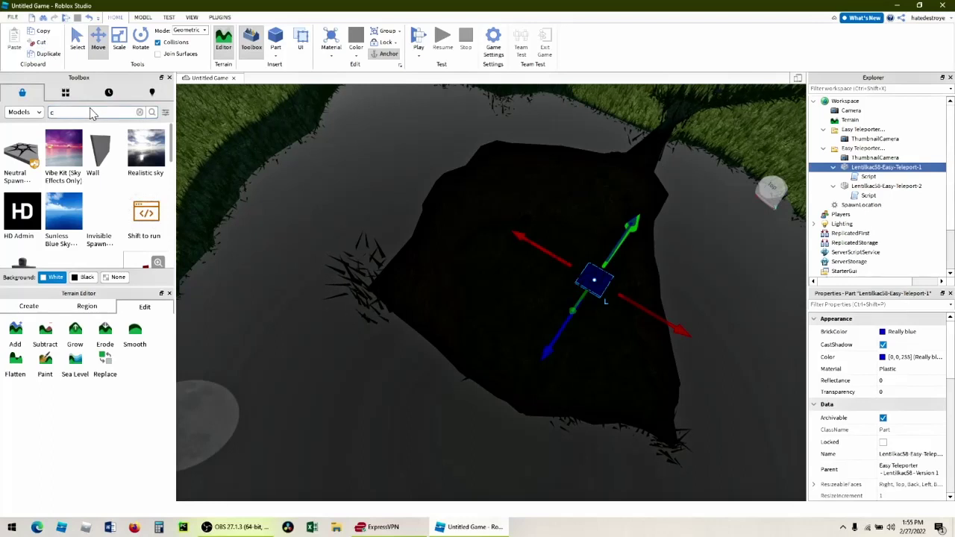
pyautogui.write('oin')
pyautogui.press('Return')
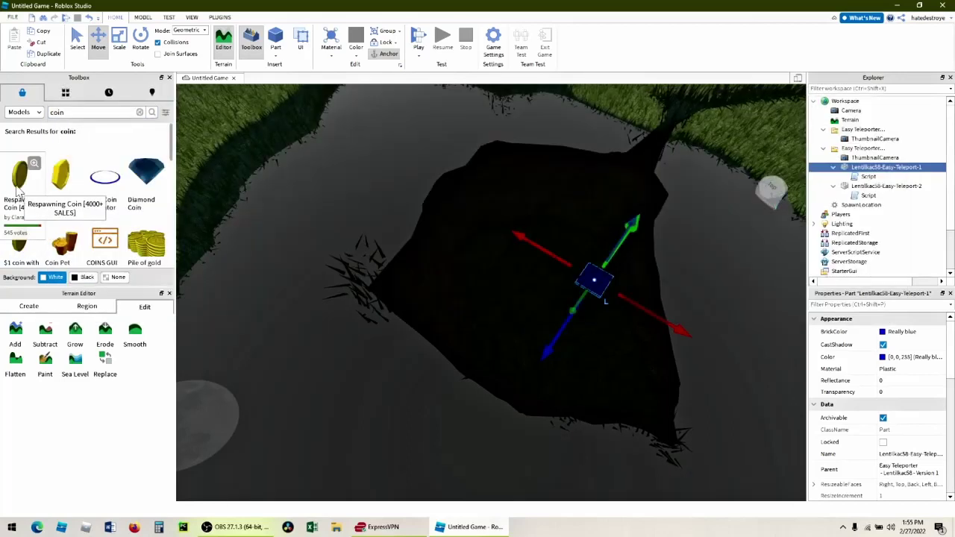
# - Insert a Respawning Coin inside the grass mound near the blue pad, acknowledge the script notice and deselect the coin
pyautogui.click(20, 187)
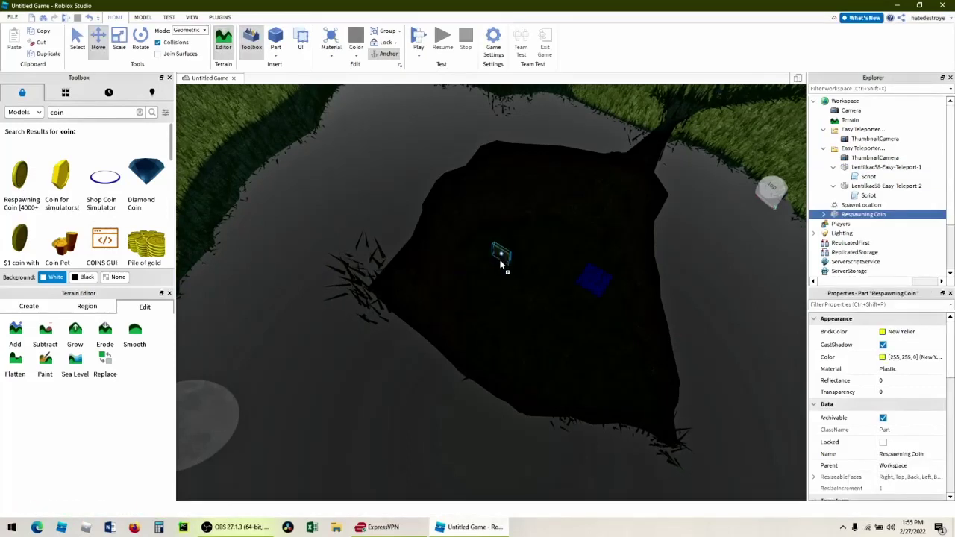
pyautogui.click(500, 263)
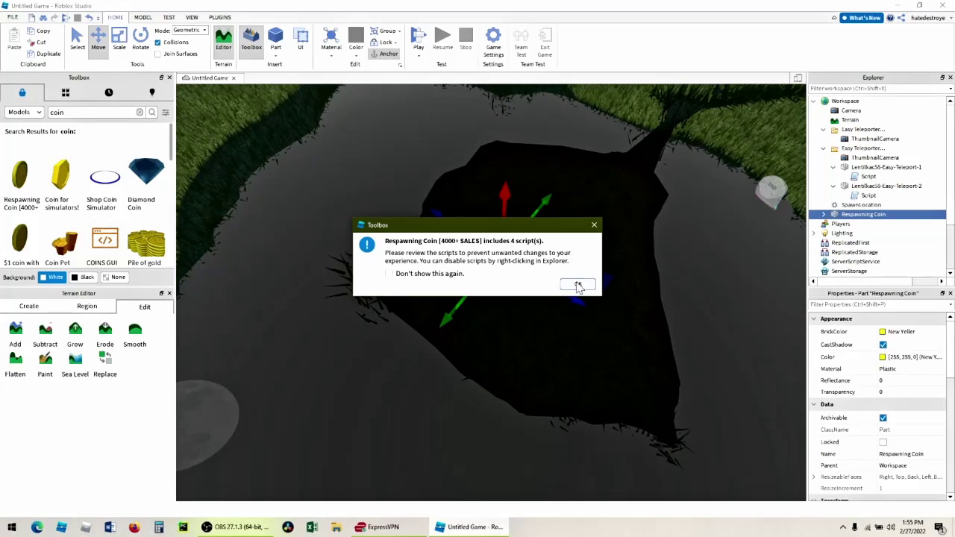
pyautogui.click(574, 286)
pyautogui.rightClick(528, 305)
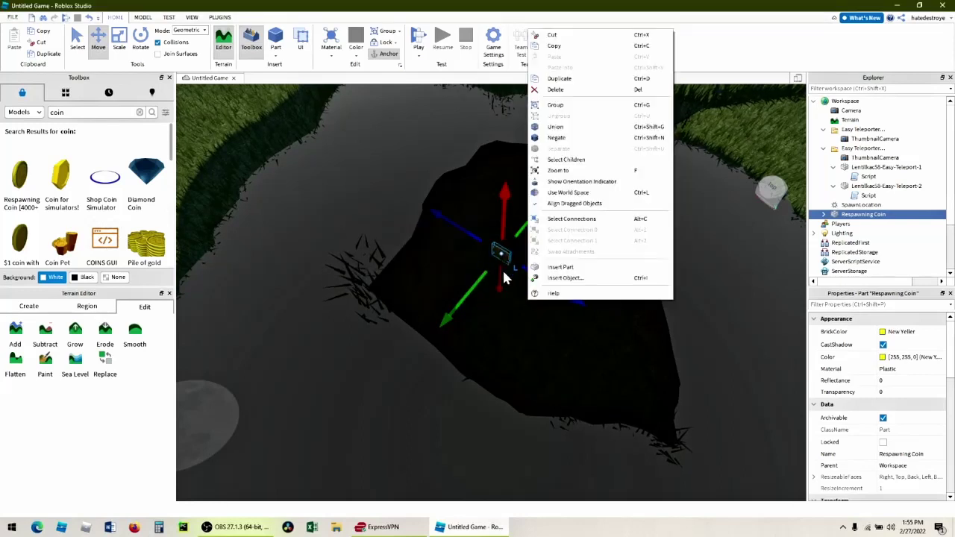
pyautogui.click(495, 297)
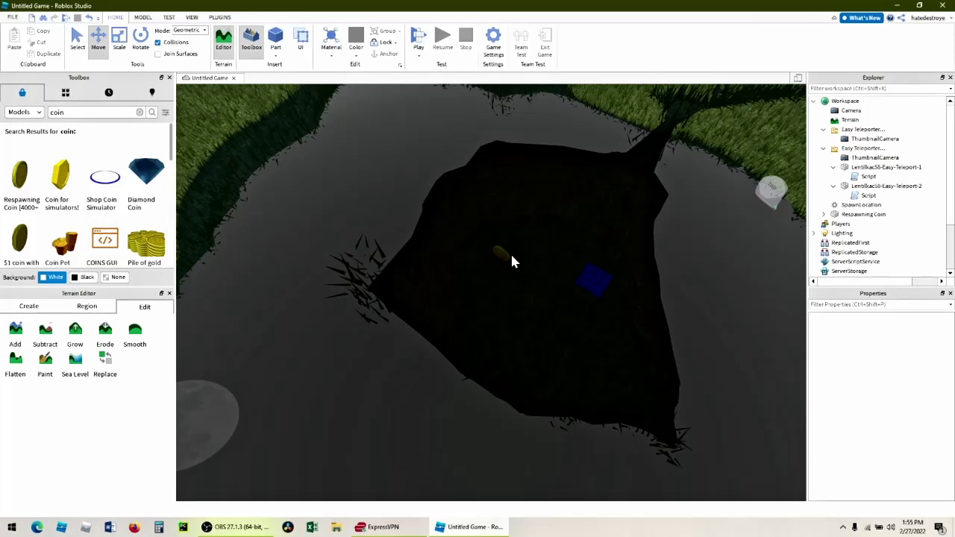
# - Insert the saved Small House model onto the open grass field away from the mound
pyautogui.scroll(-10, 503, 252)
pyautogui.moveTo(537, 247); pyautogui.dragTo(557, 208, button='right')
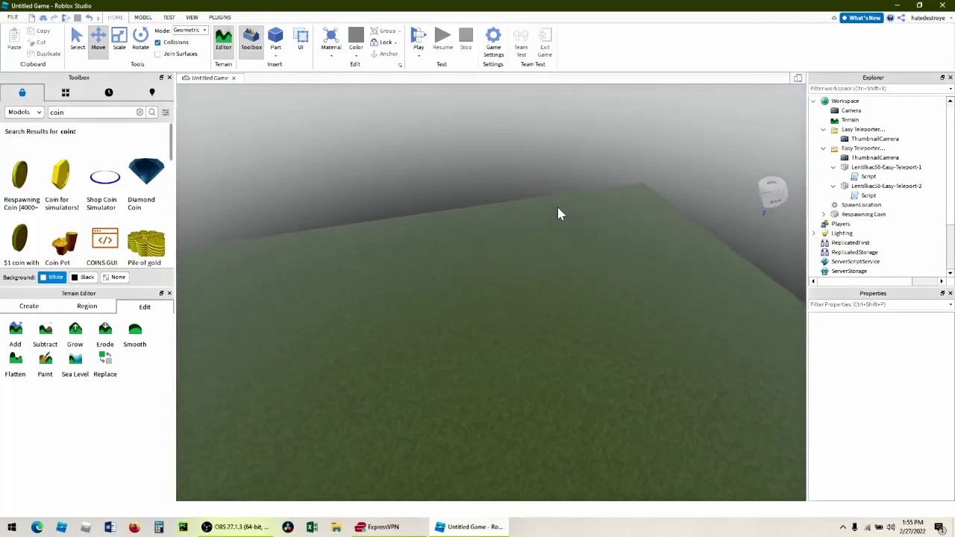
pyautogui.scroll(-8, 556, 204)
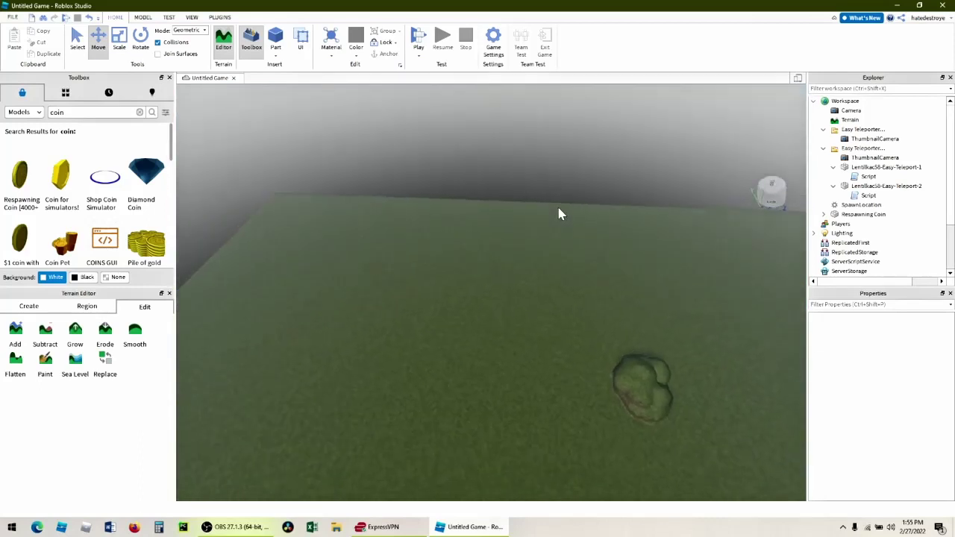
pyautogui.moveTo(561, 214); pyautogui.dragTo(548, 252, button='right')
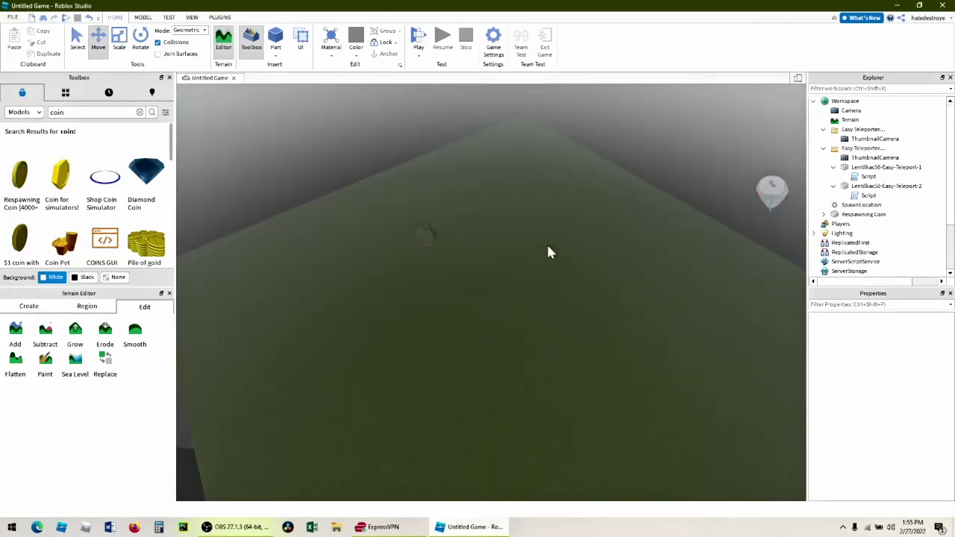
pyautogui.click(140, 113)
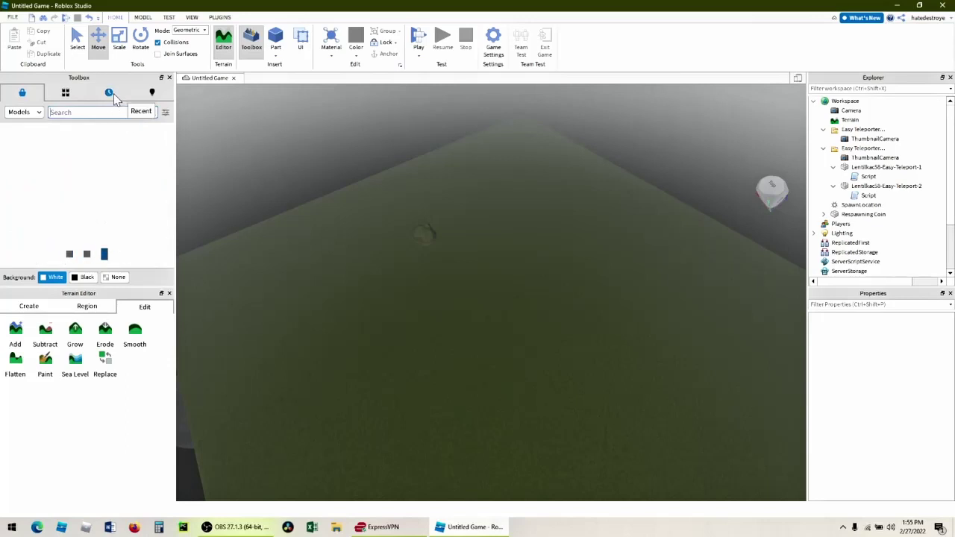
pyautogui.click(114, 99)
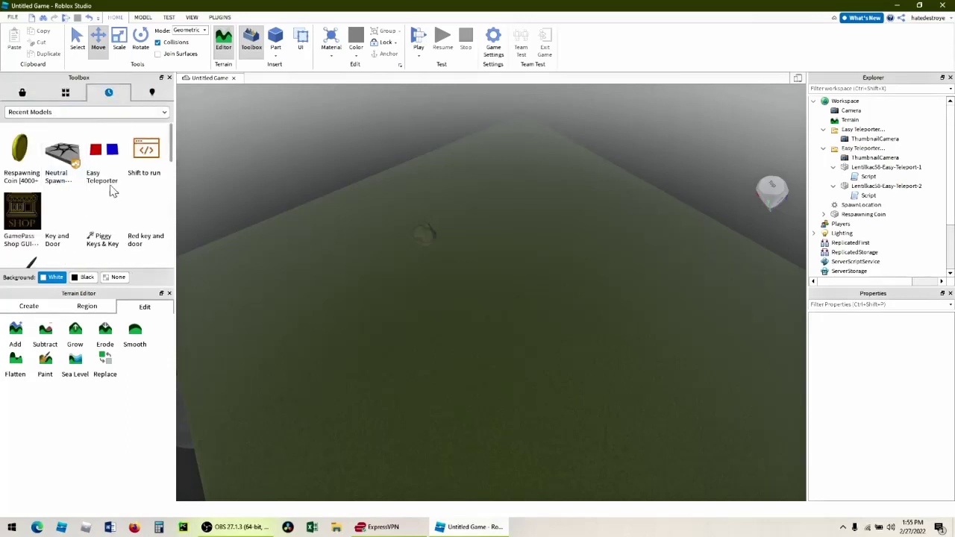
pyautogui.scroll(-1, 62, 182)
pyautogui.scroll(1, 83, 209)
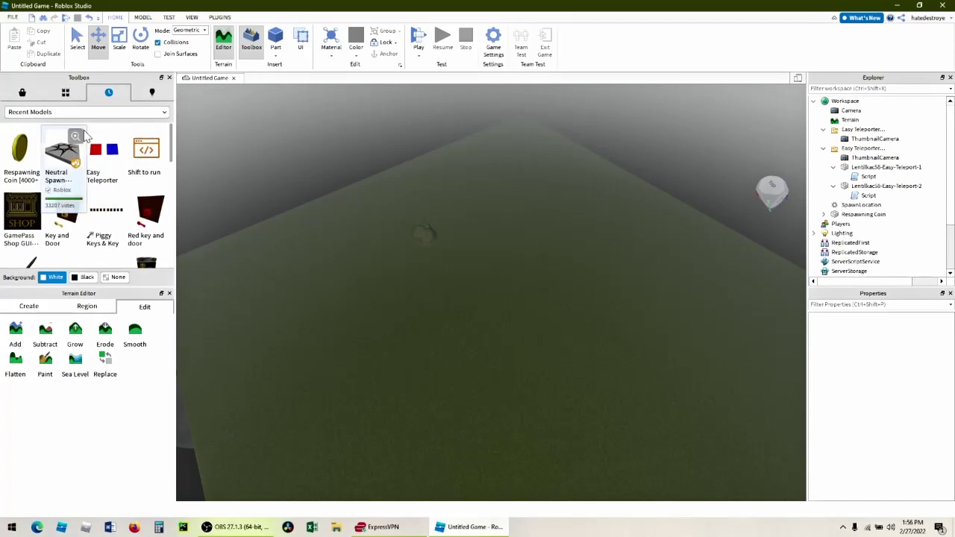
pyautogui.click(66, 94)
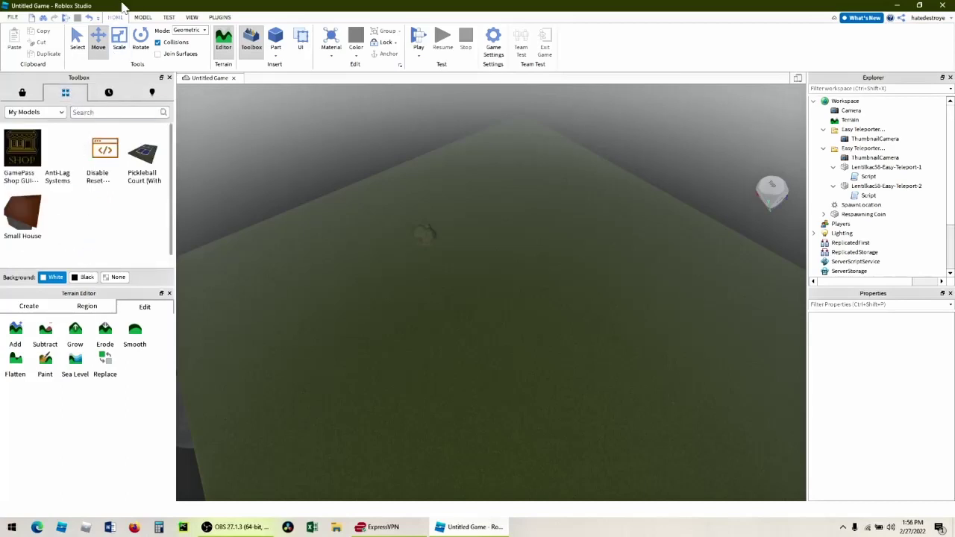
pyautogui.moveTo(189, 318); pyautogui.dragTo(326, 343)
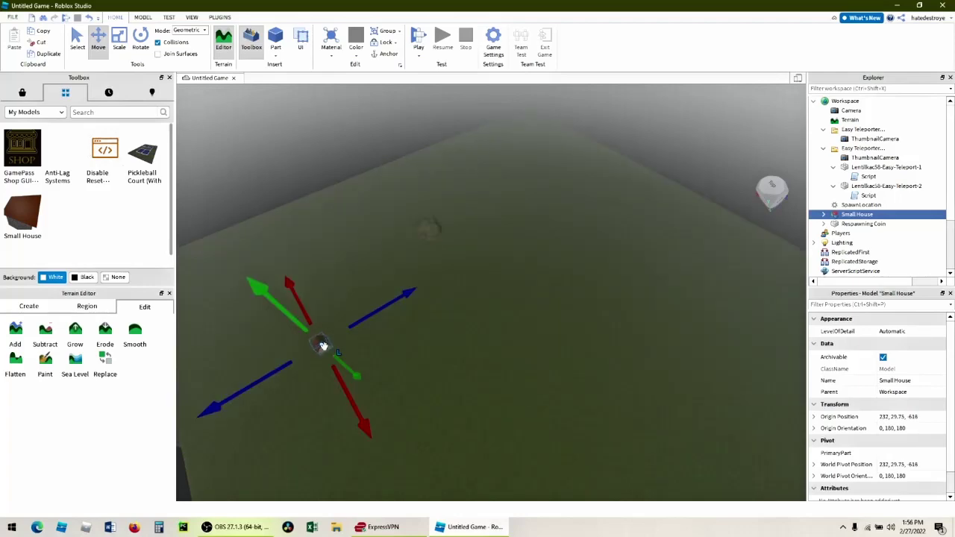
pyautogui.scroll(6, 324, 346)
pyautogui.scroll(3, 300, 241)
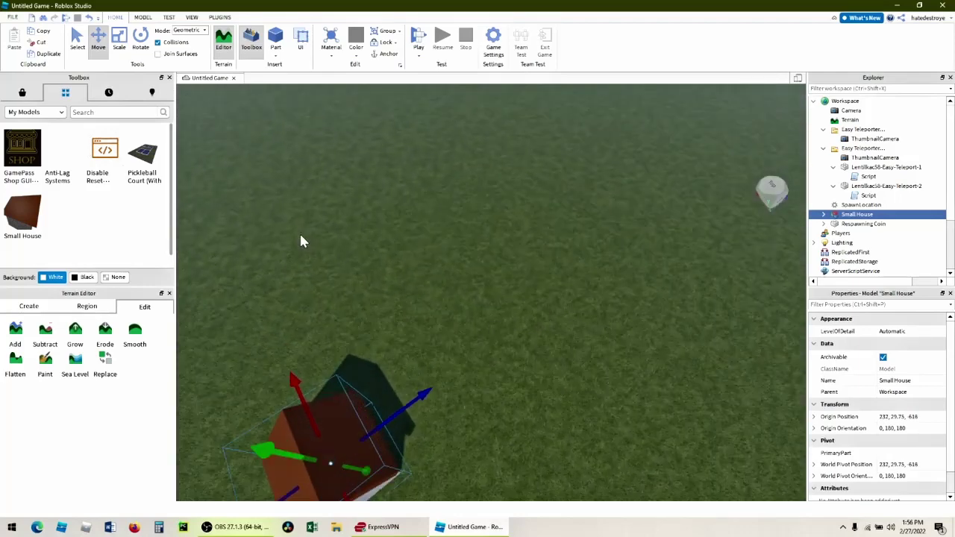
# - Playtest from the current camera location, run toward the small house and stop the test
pyautogui.moveTo(301, 241); pyautogui.dragTo(300, 241, button='right')
pyautogui.scroll(-4, 300, 241)
pyautogui.click(420, 56)
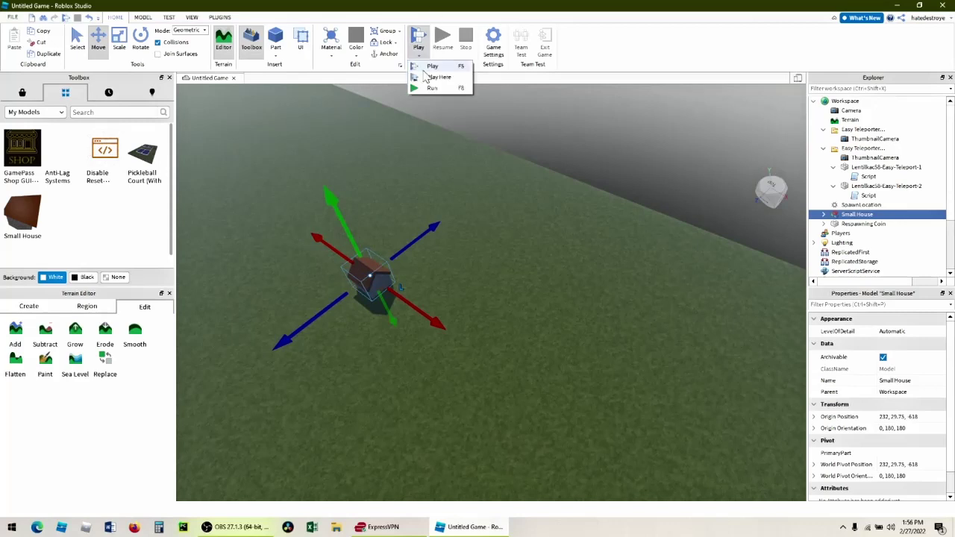
pyautogui.click(438, 77)
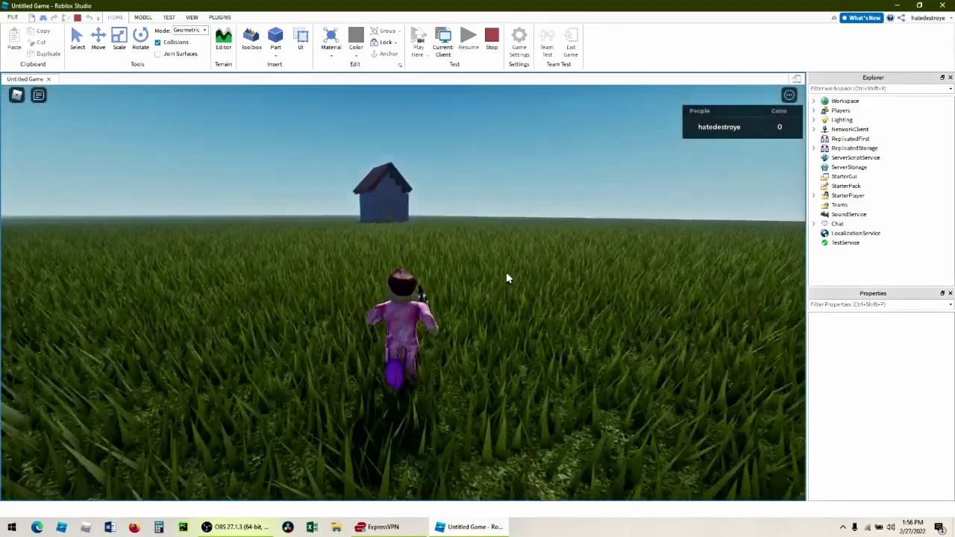
pyautogui.press('w')
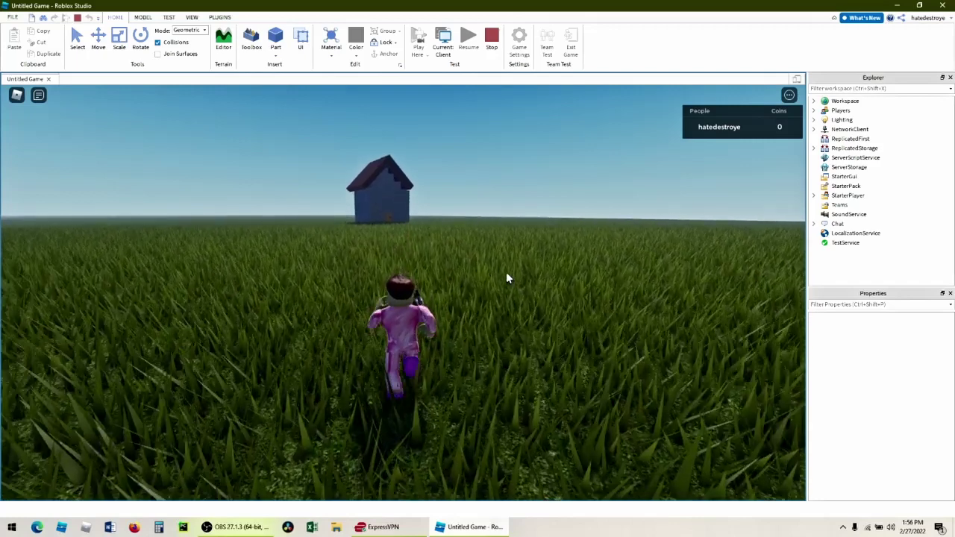
pyautogui.hotkey('shift', 'F5')
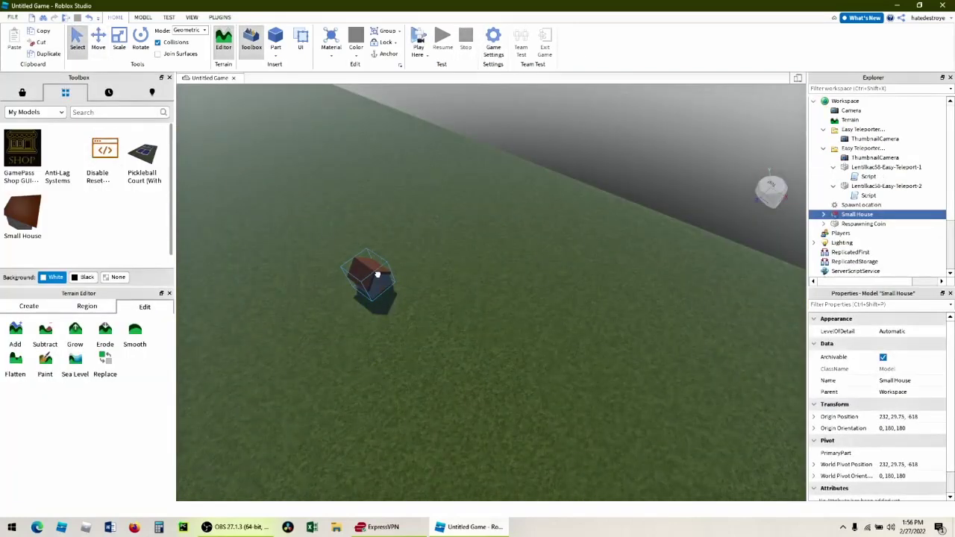
# - Move the small house closer to the mound and the spawn location, to about 162.5, 29.75, -309.5
pyautogui.moveTo(378, 274); pyautogui.dragTo(392, 295)
pyautogui.moveTo(391, 295); pyautogui.dragTo(391, 297, button='right')
pyautogui.scroll(-4, 390, 296)
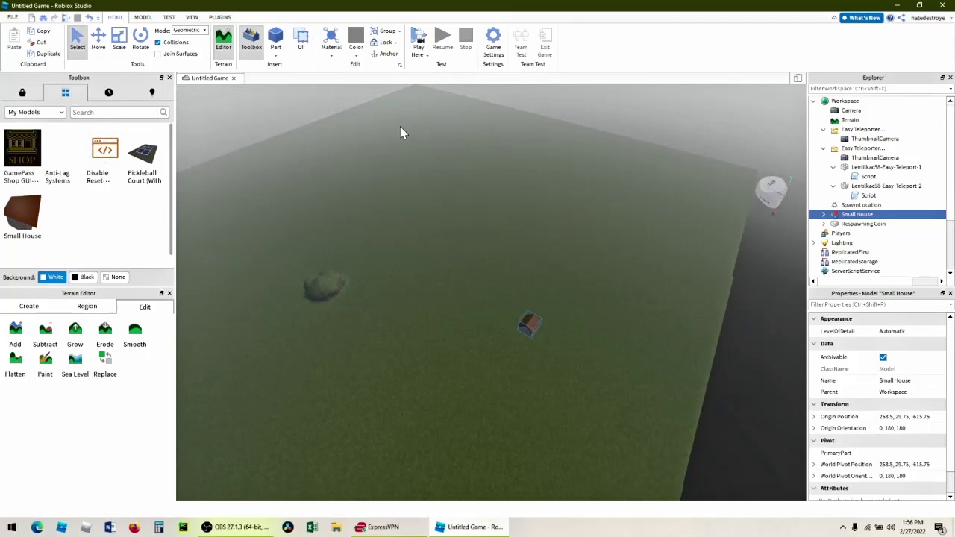
pyautogui.click(864, 205)
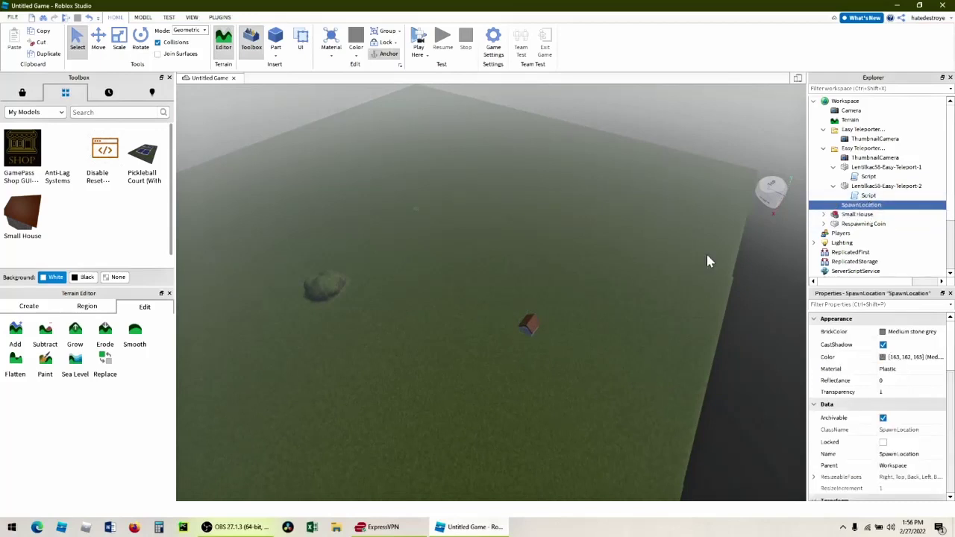
pyautogui.moveTo(537, 324); pyautogui.dragTo(462, 274)
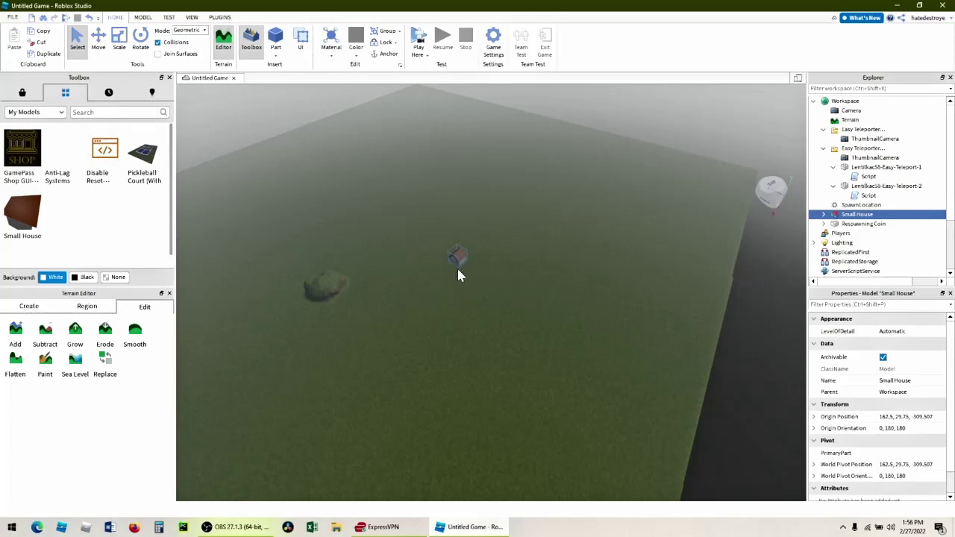
pyautogui.scroll(10, 460, 216)
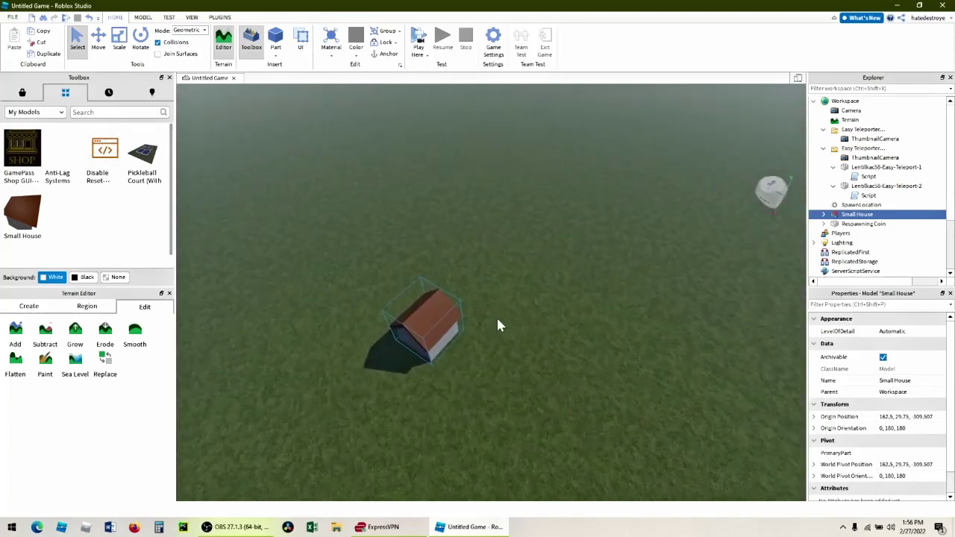
pyautogui.scroll(-10, 498, 322)
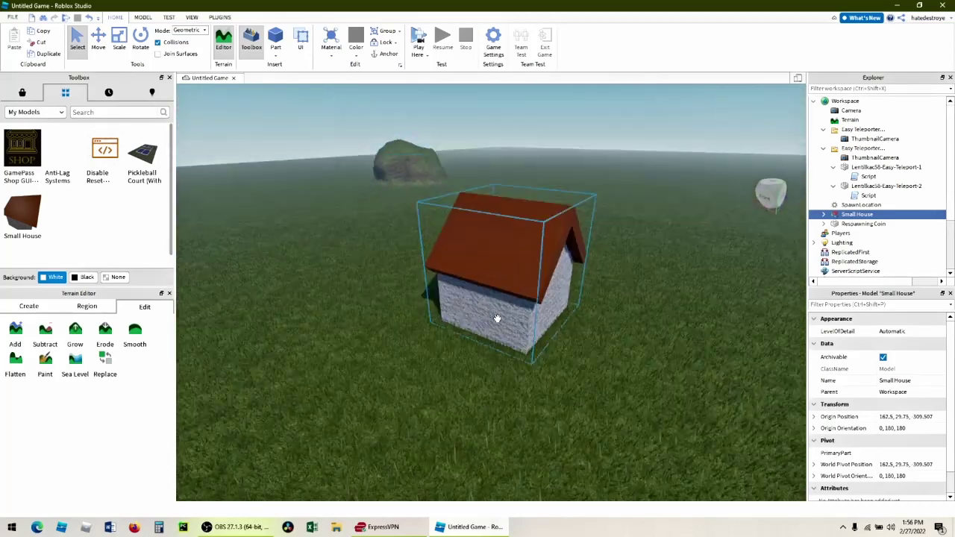
pyautogui.scroll(6, 400, 232)
pyautogui.scroll(-5, 401, 233)
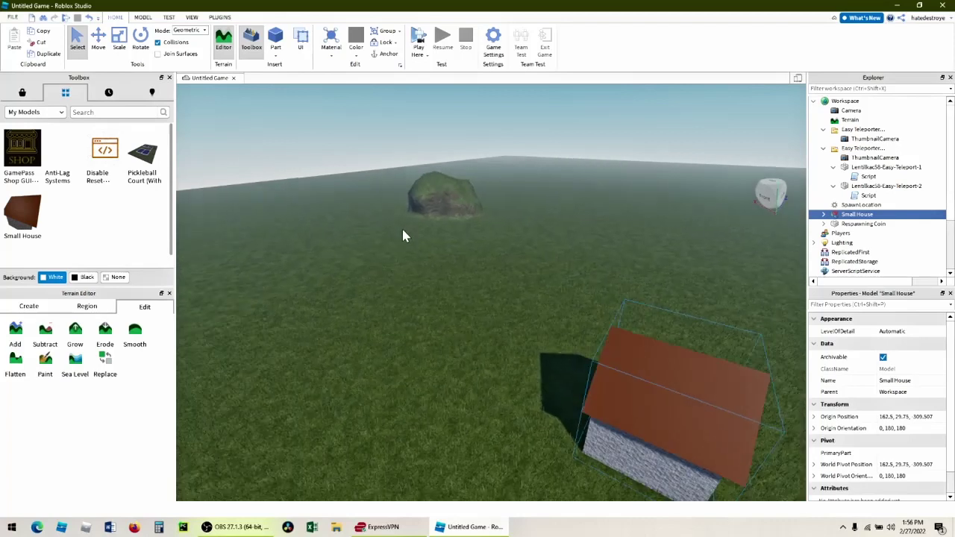
# - Insert a second Respawning Coin from the recent models at the small house and acknowledge the script notice
pyautogui.click(109, 94)
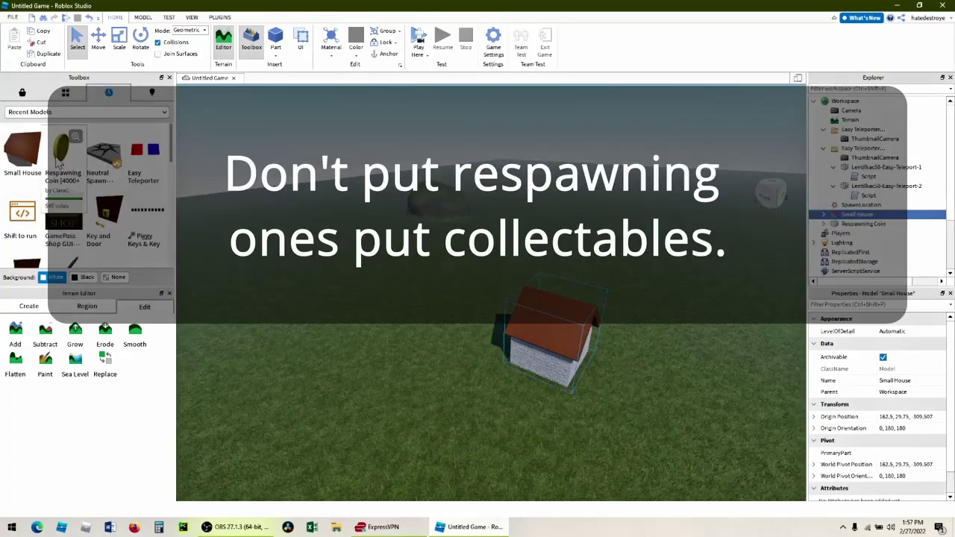
pyautogui.moveTo(59, 161); pyautogui.dragTo(607, 333)
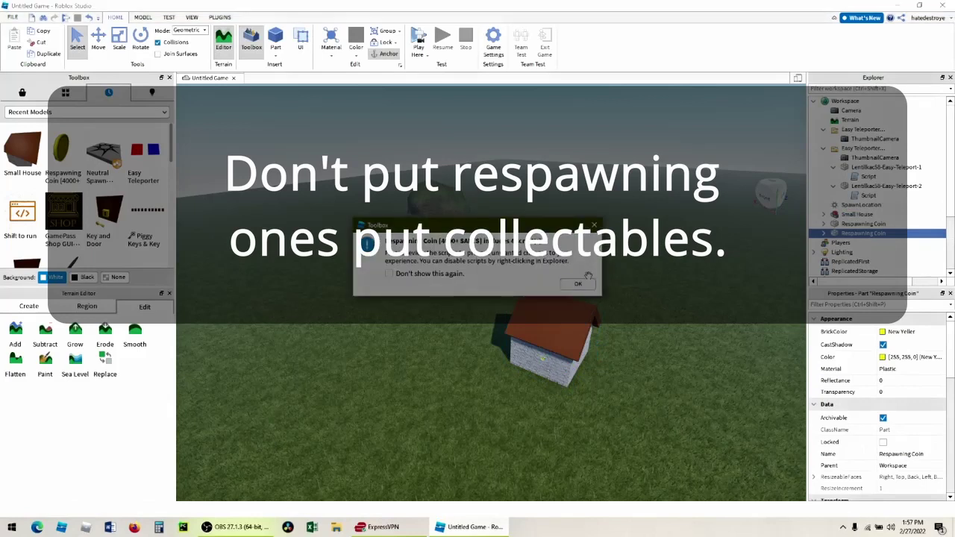
pyautogui.click(577, 285)
# - Move the second coin inside the small house so it sits near the floor, and deselect it
pyautogui.click(99, 41)
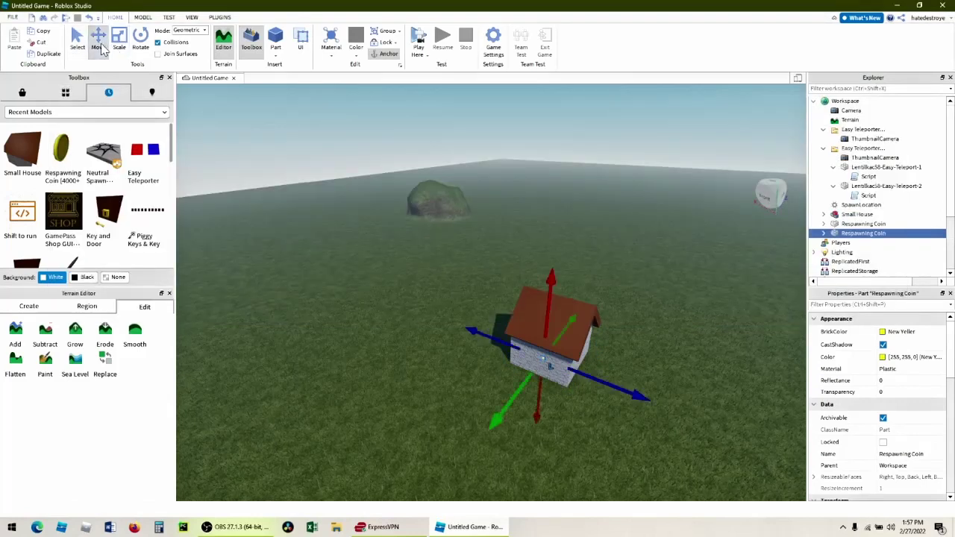
pyautogui.moveTo(563, 332); pyautogui.dragTo(546, 422)
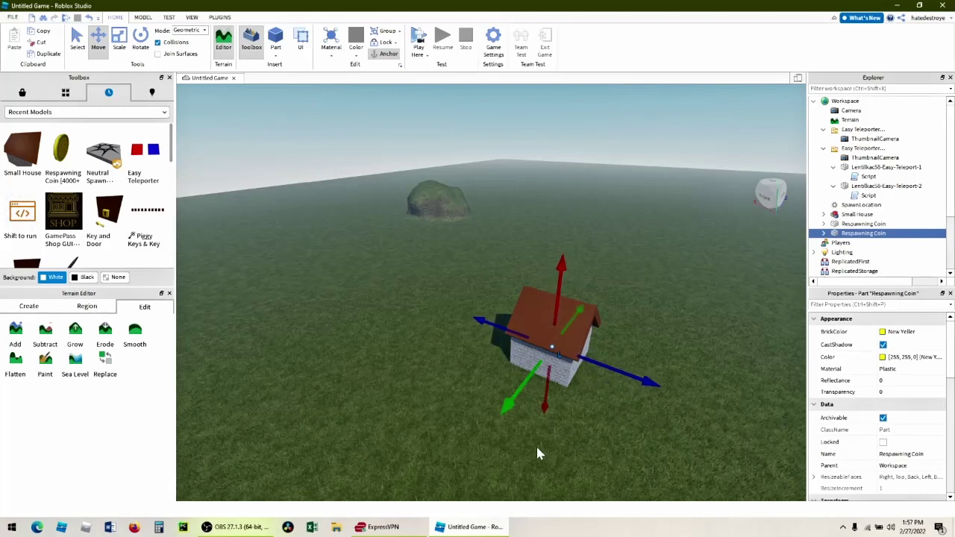
pyautogui.press('f')
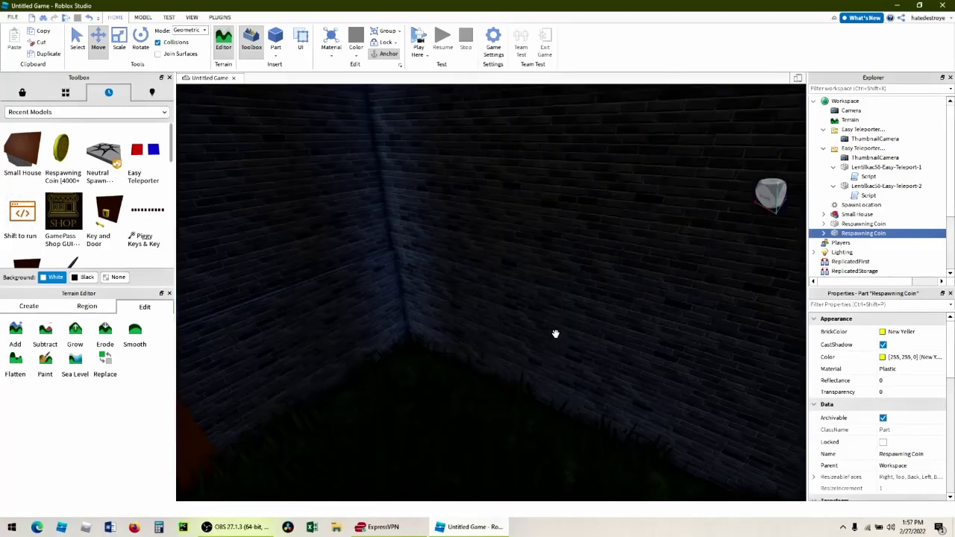
pyautogui.moveTo(573, 400); pyautogui.dragTo(573, 401, button='right')
pyautogui.moveTo(507, 343); pyautogui.dragTo(546, 506)
pyautogui.moveTo(679, 417); pyautogui.dragTo(680, 415, button='right')
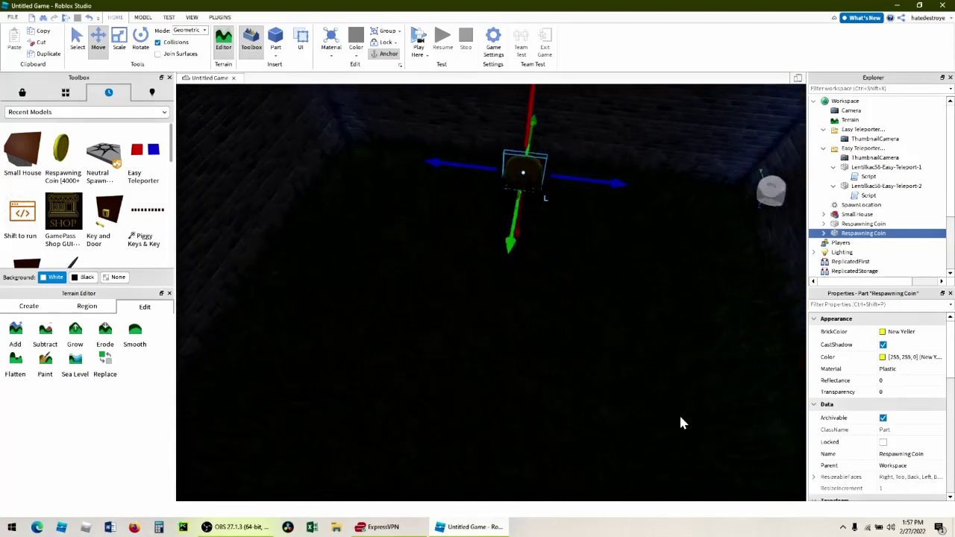
pyautogui.scroll(-10, 680, 415)
pyautogui.click(594, 369)
pyautogui.moveTo(682, 345); pyautogui.dragTo(682, 345, button='right')
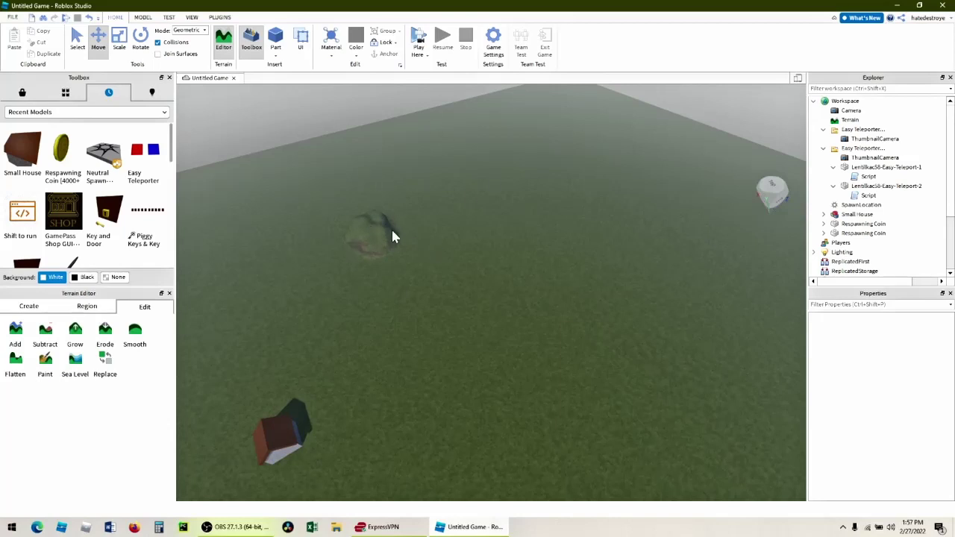
# - Insert the Tree House model from the marketplace at about 305, 122, -734, beyond the small house, and acknowledge the script notice
pyautogui.scroll(-8, 393, 236)
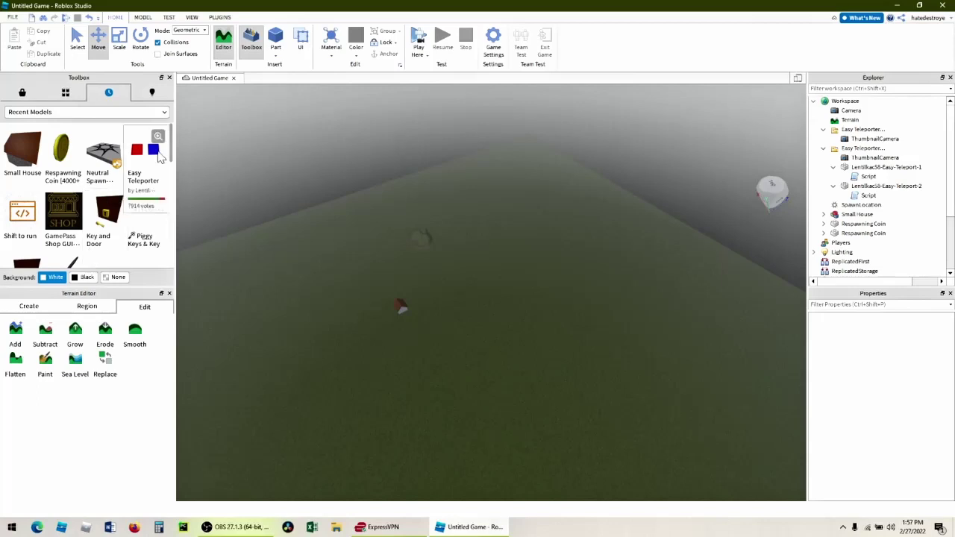
pyautogui.click(23, 93)
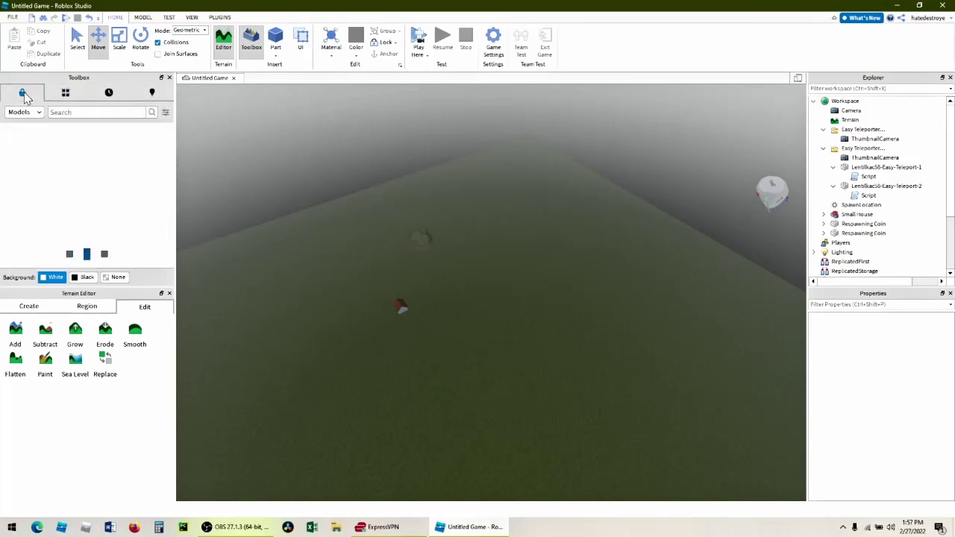
pyautogui.click(68, 93)
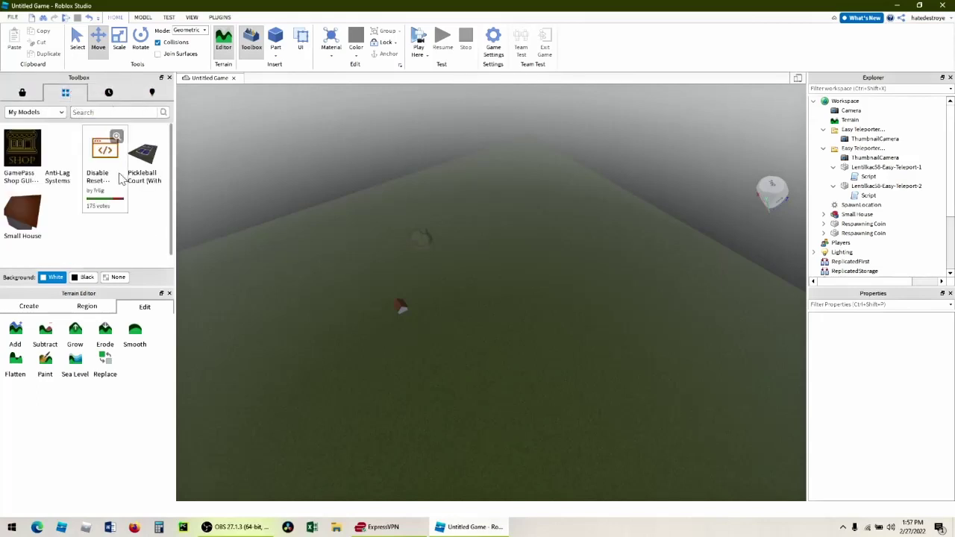
pyautogui.click(23, 95)
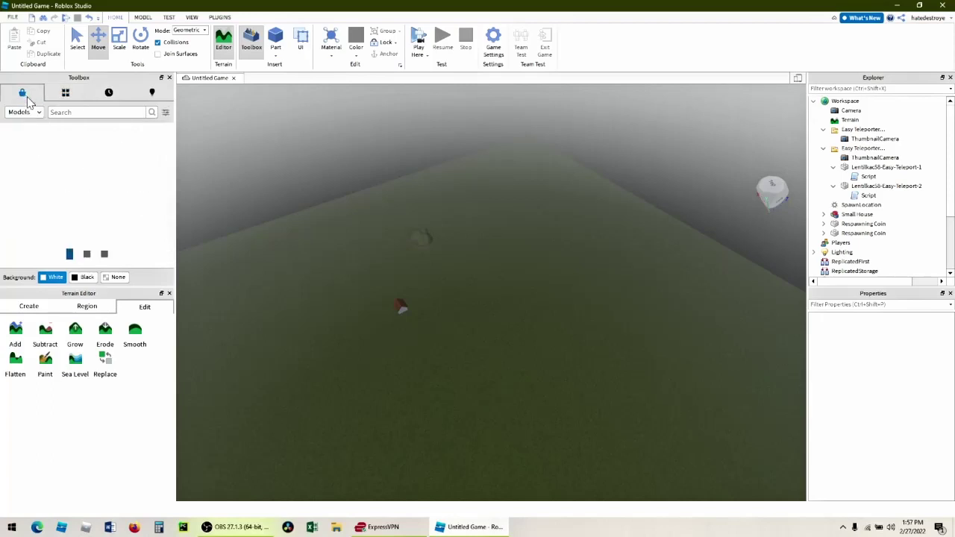
pyautogui.scroll(-5, 138, 188)
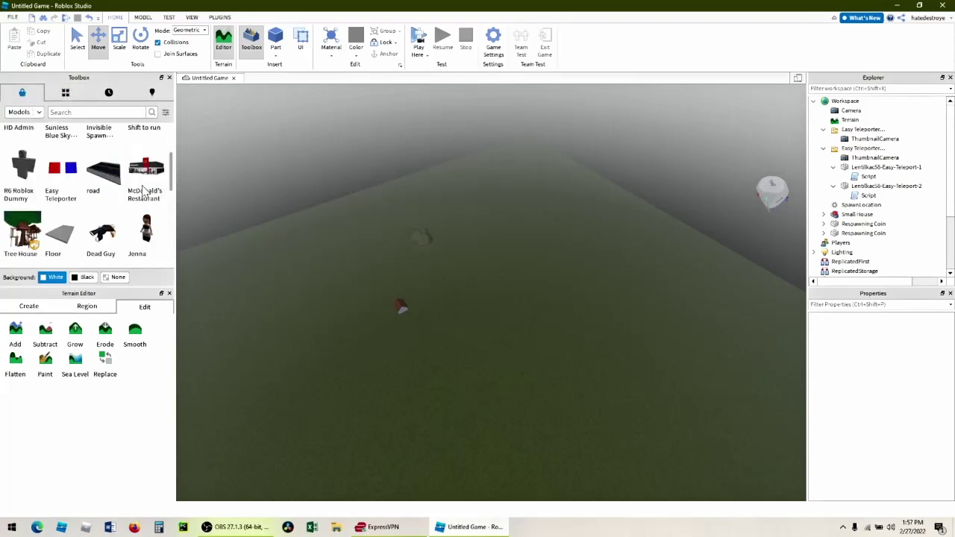
pyautogui.scroll(3, 144, 191)
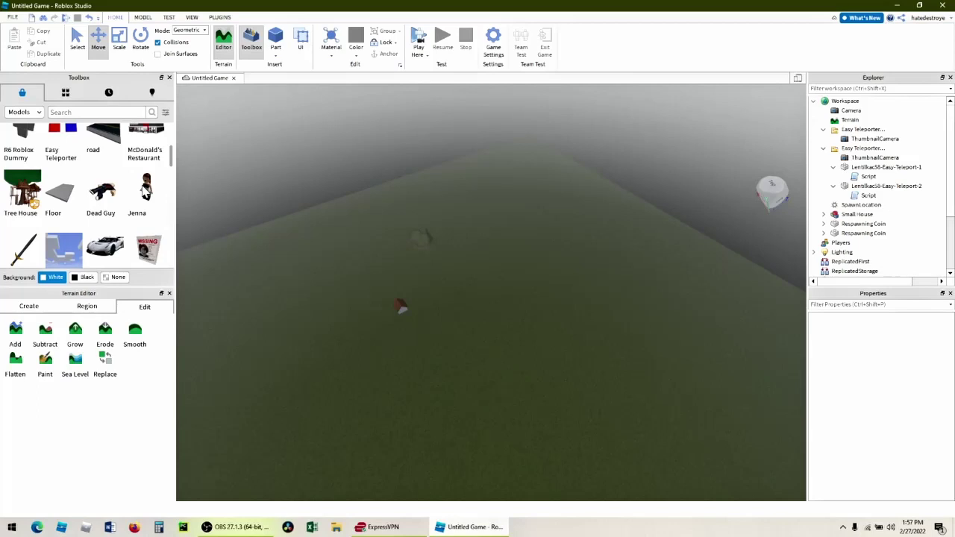
pyautogui.moveTo(149, 228)
pyautogui.moveTo(34, 212)
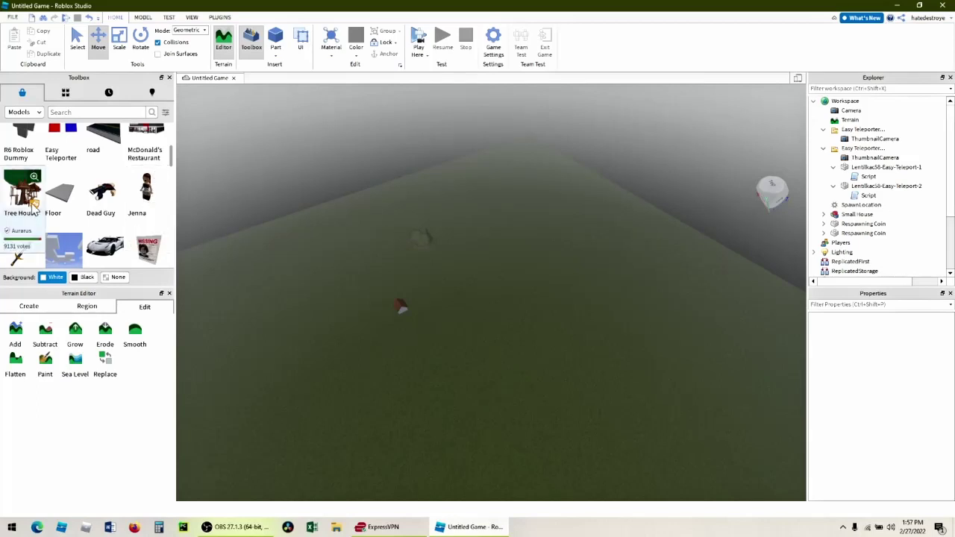
pyautogui.moveTo(23, 190); pyautogui.dragTo(264, 341)
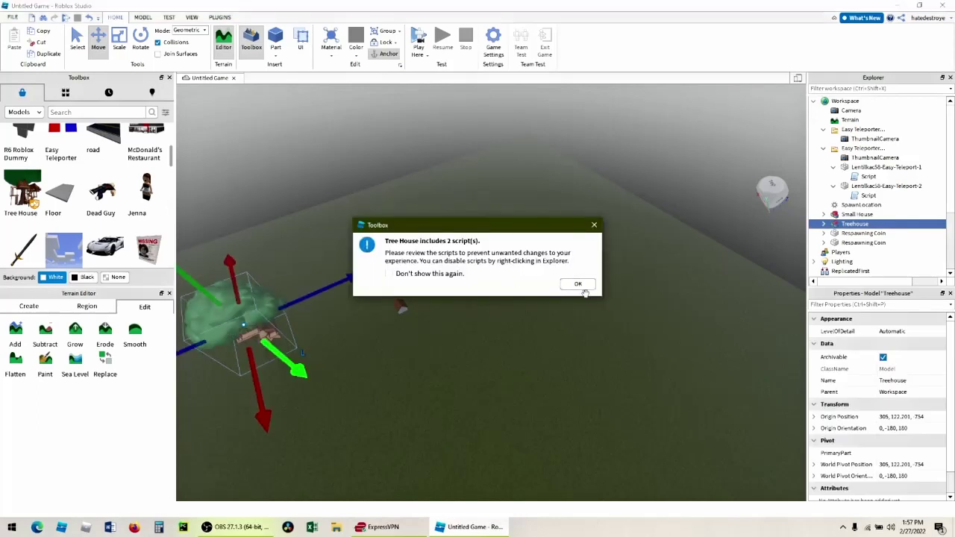
pyautogui.click(578, 284)
# - Duplicate the treehouse, place the copy across the field at about -222, 122.2, -91.4, and rotate it 45 degrees about the vertical axis
pyautogui.hotkey('ctrl', 'c')
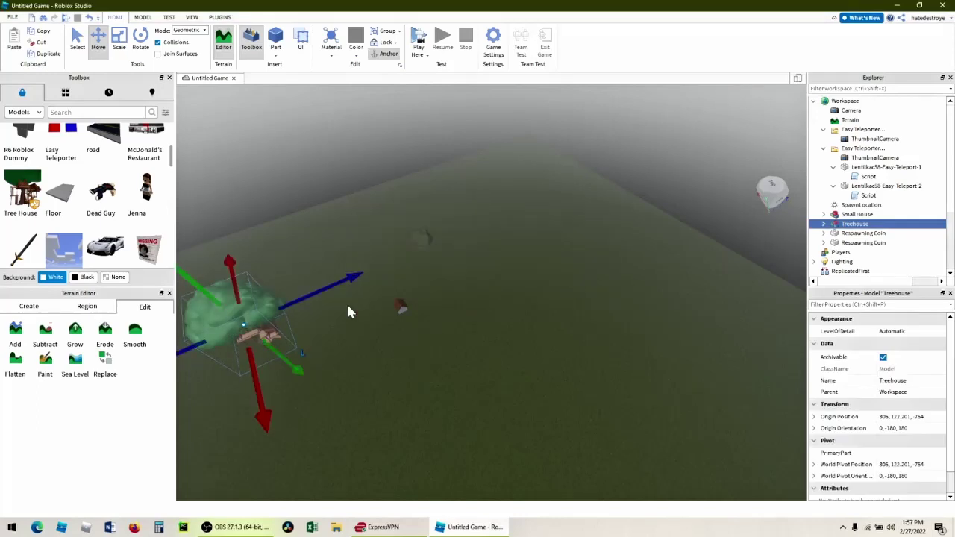
pyautogui.hotkey('ctrl', 'v')
pyautogui.moveTo(224, 282); pyautogui.dragTo(521, 349)
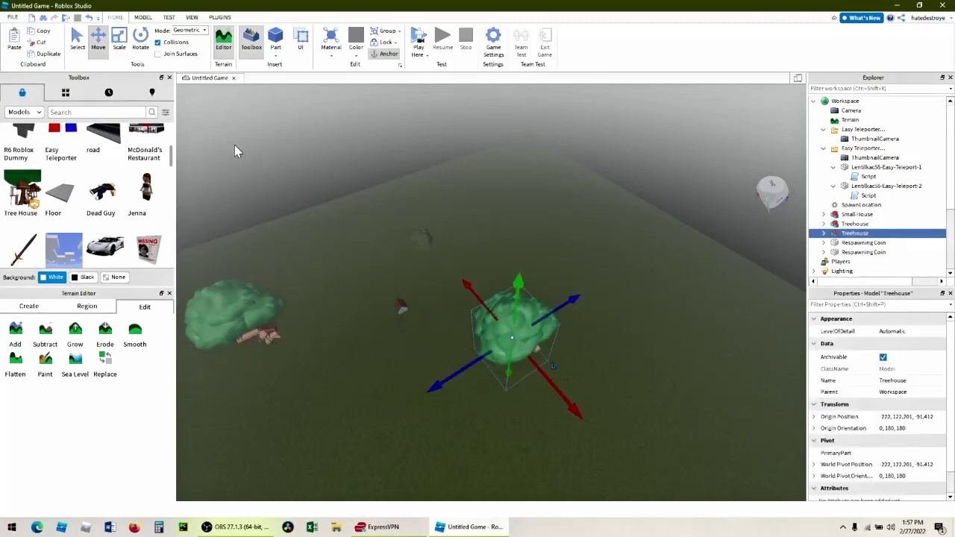
pyautogui.moveTo(578, 343); pyautogui.dragTo(635, 370)
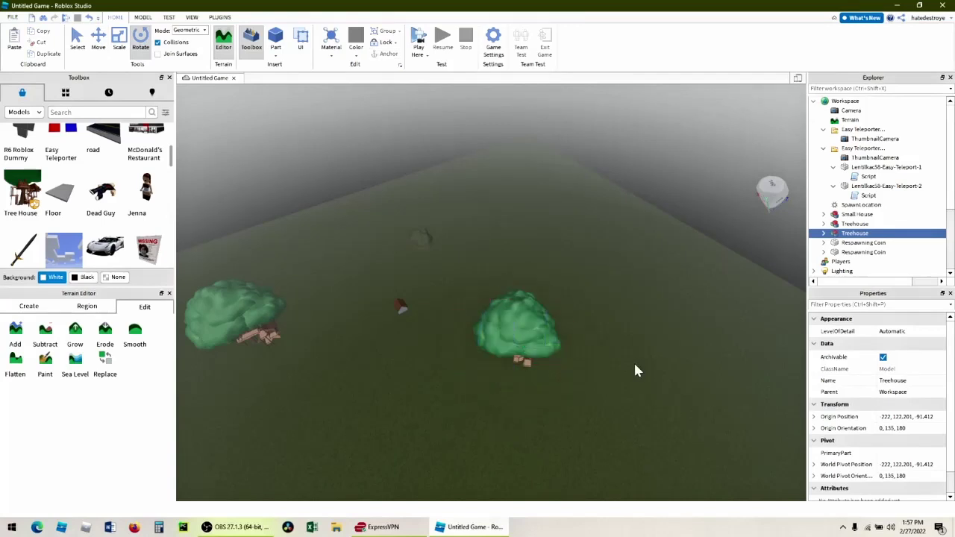
pyautogui.click(636, 371)
# - Focus on the spawn location to check where it lies relative to the copied treehouse, and deselect it
pyautogui.scroll(8, 533, 345)
pyautogui.moveTo(534, 345); pyautogui.dragTo(533, 346, button='right')
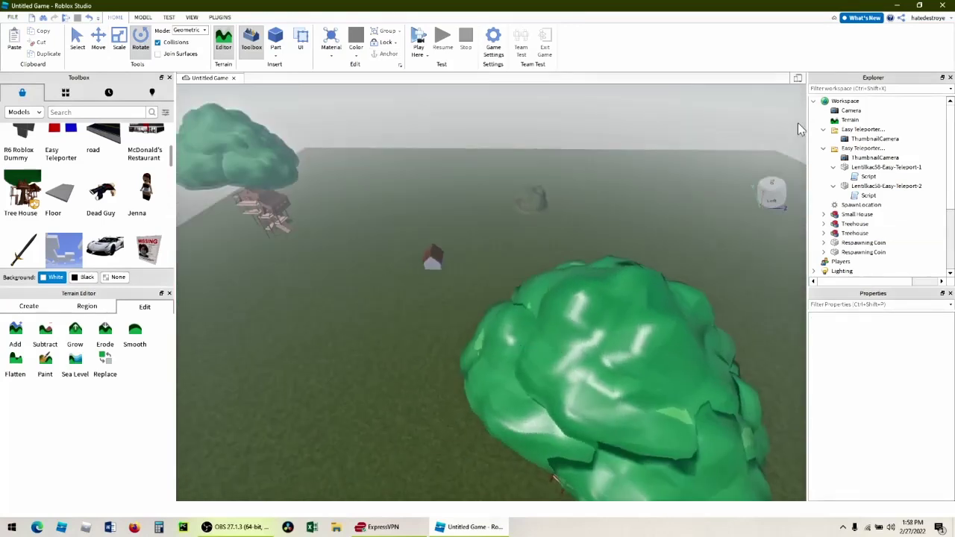
pyautogui.click(861, 205)
pyautogui.press('f')
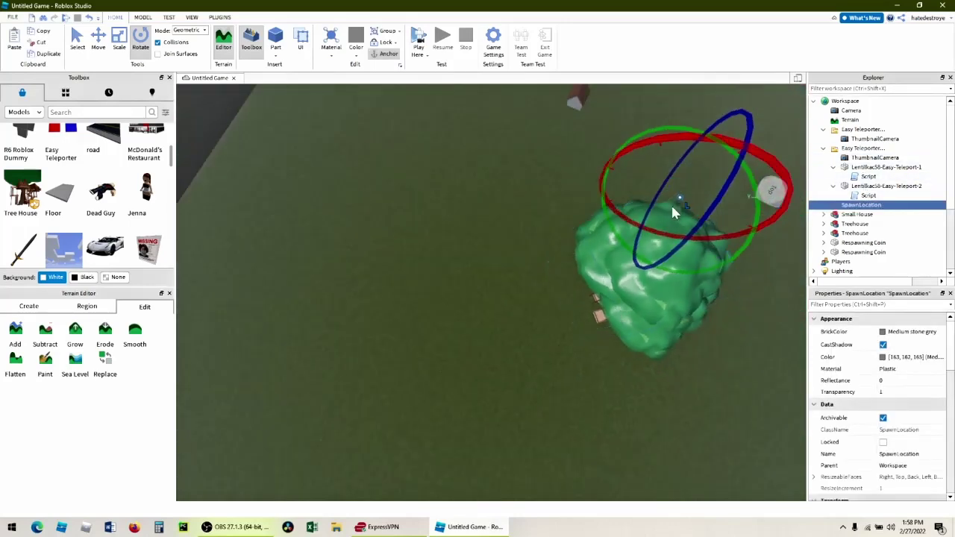
pyautogui.click(651, 283)
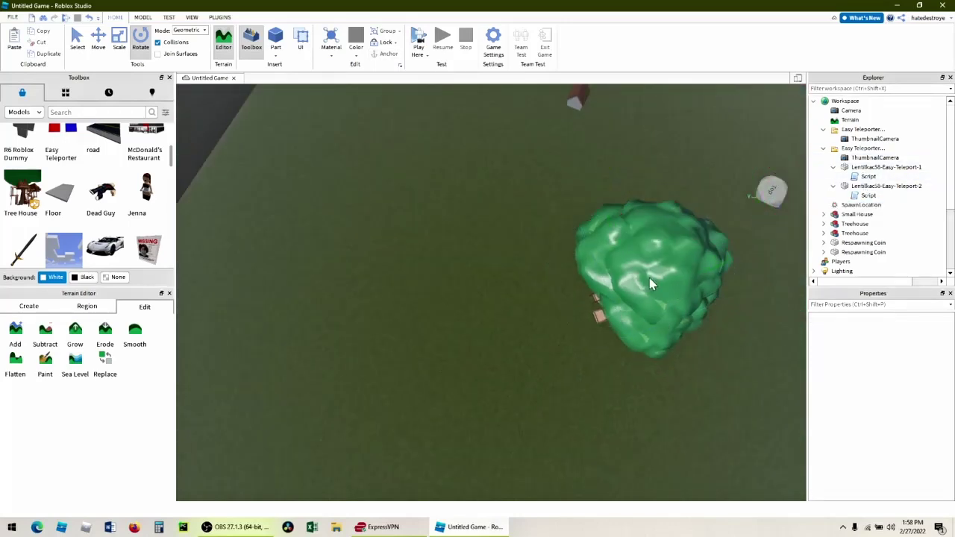
# - Insert a third Respawning Coin from the recent models inside the copied treehouse, acknowledge the script notice and deselect the coin
pyautogui.scroll(5, 670, 290)
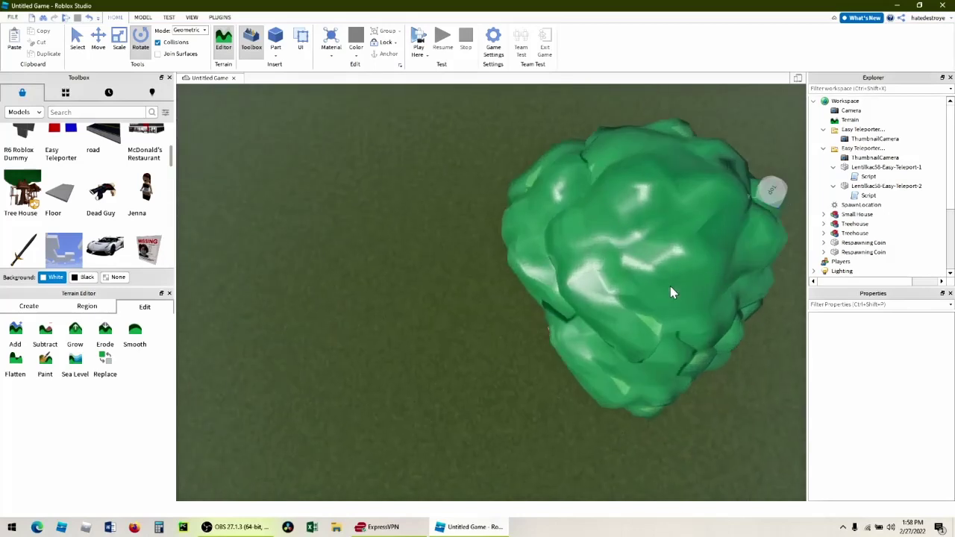
pyautogui.scroll(6, 670, 291)
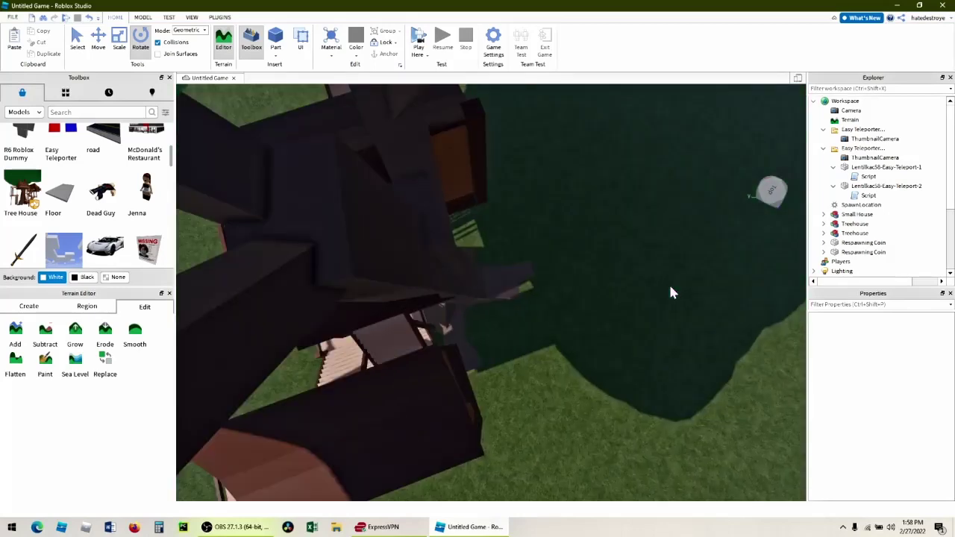
pyautogui.moveTo(617, 304); pyautogui.dragTo(616, 304, button='right')
pyautogui.scroll(2, 617, 303)
pyautogui.press('s')
pyautogui.press('d')
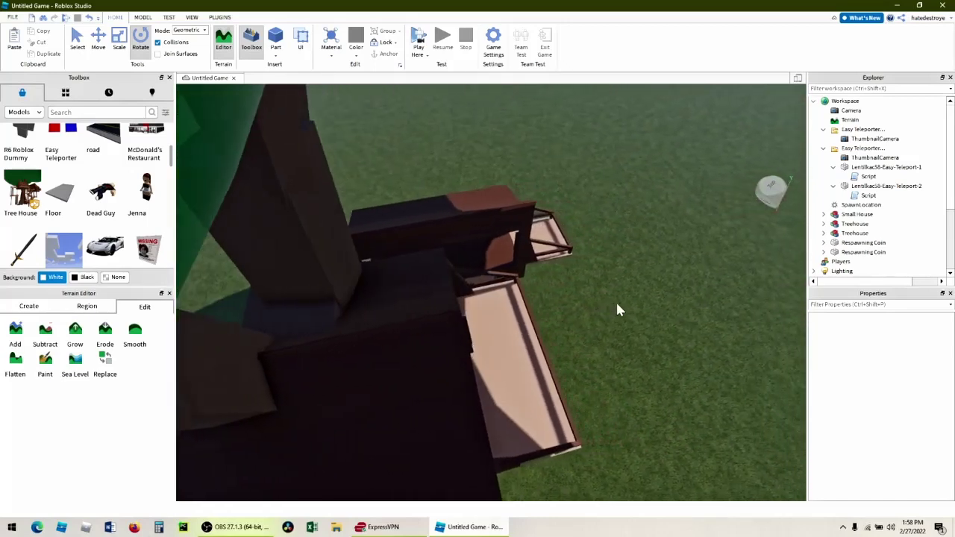
pyautogui.press('w')
pyautogui.press('d')
pyautogui.press('a')
pyautogui.press('d')
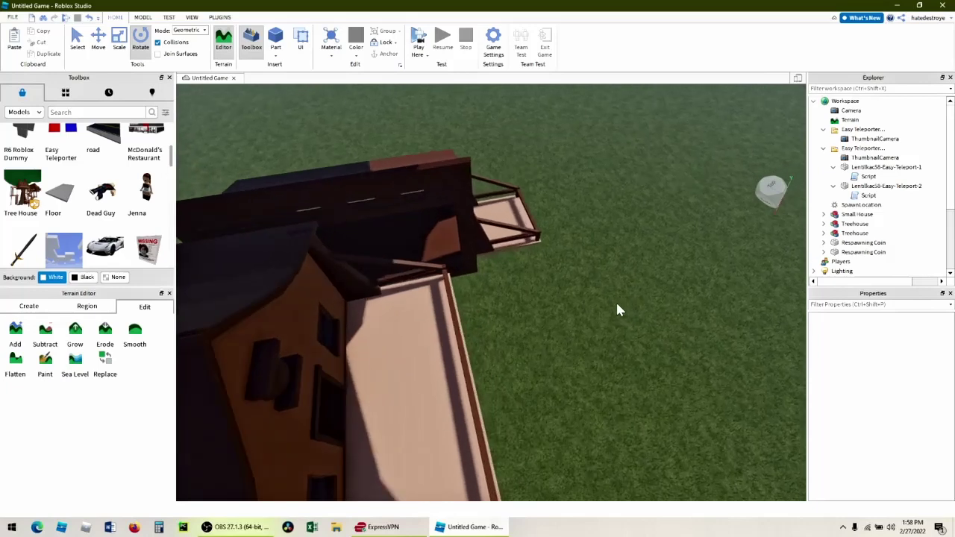
pyautogui.press('a')
pyautogui.moveTo(559, 314); pyautogui.dragTo(559, 314, button='right')
pyautogui.press('w')
pyautogui.moveTo(488, 443); pyautogui.dragTo(489, 445, button='right')
pyautogui.scroll(4, 517, 403)
pyautogui.scroll(-3, 516, 404)
pyautogui.scroll(2, 515, 404)
pyautogui.moveTo(549, 333); pyautogui.dragTo(549, 333, button='right')
pyautogui.scroll(3, 549, 332)
pyautogui.press('d')
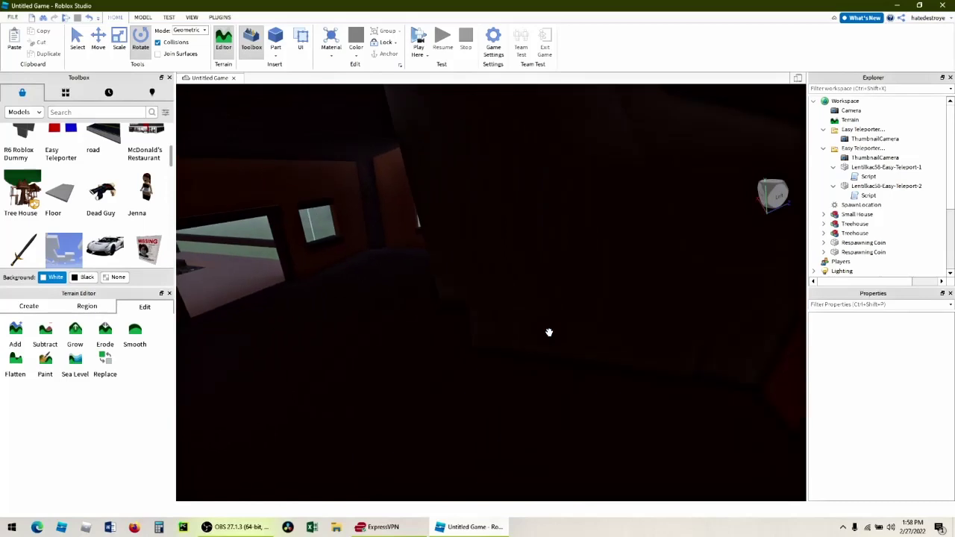
pyautogui.press('a')
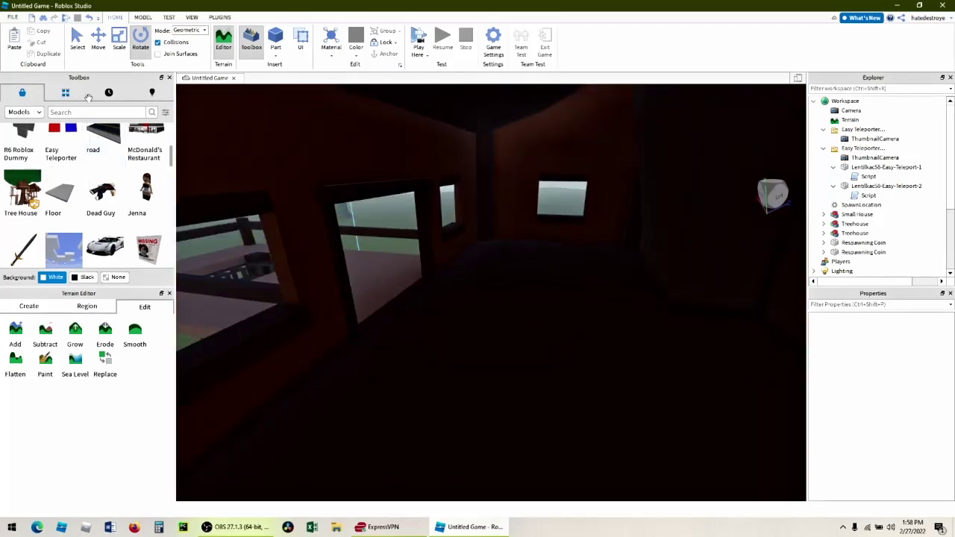
pyautogui.click(108, 92)
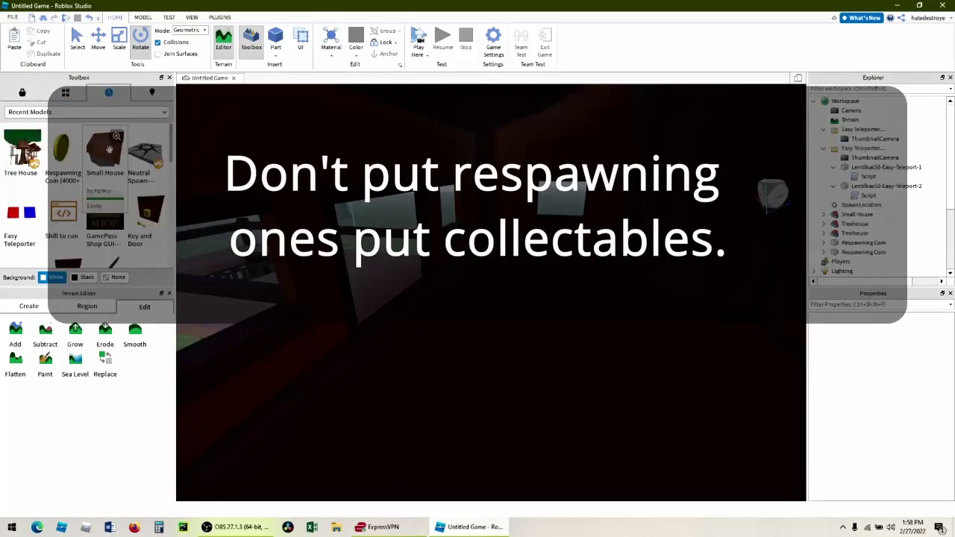
pyautogui.moveTo(64, 150); pyautogui.dragTo(558, 273)
pyautogui.click(581, 288)
pyautogui.scroll(-10, 624, 354)
pyautogui.click(442, 302)
# - Insert the Obby Part stairs from the marketplace near the copied treehouse, at about -445, 46, -132, and acknowledge the script notice
pyautogui.moveTo(487, 398); pyautogui.dragTo(488, 398, button='right')
pyautogui.scroll(-5, 488, 398)
pyautogui.scroll(-6, 489, 402)
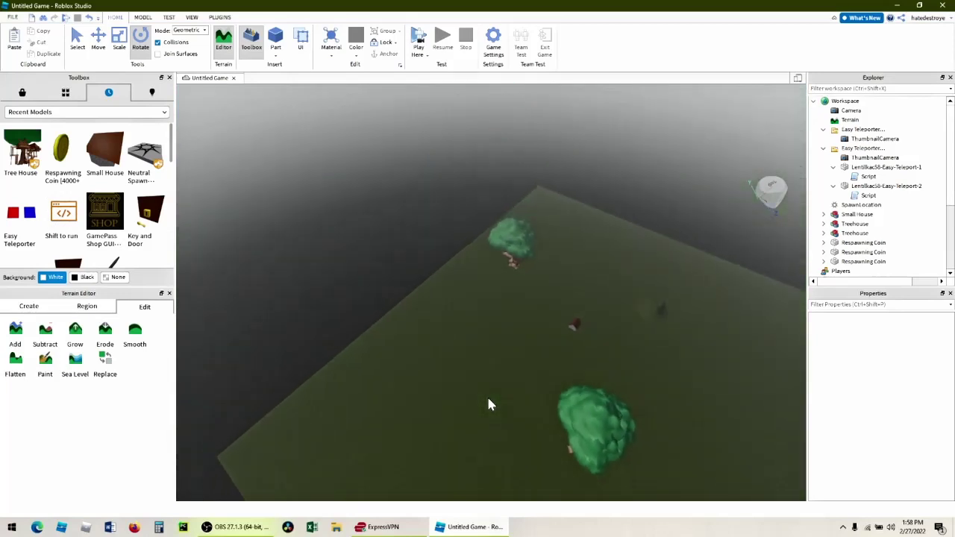
pyautogui.moveTo(631, 366); pyautogui.dragTo(652, 355, button='right')
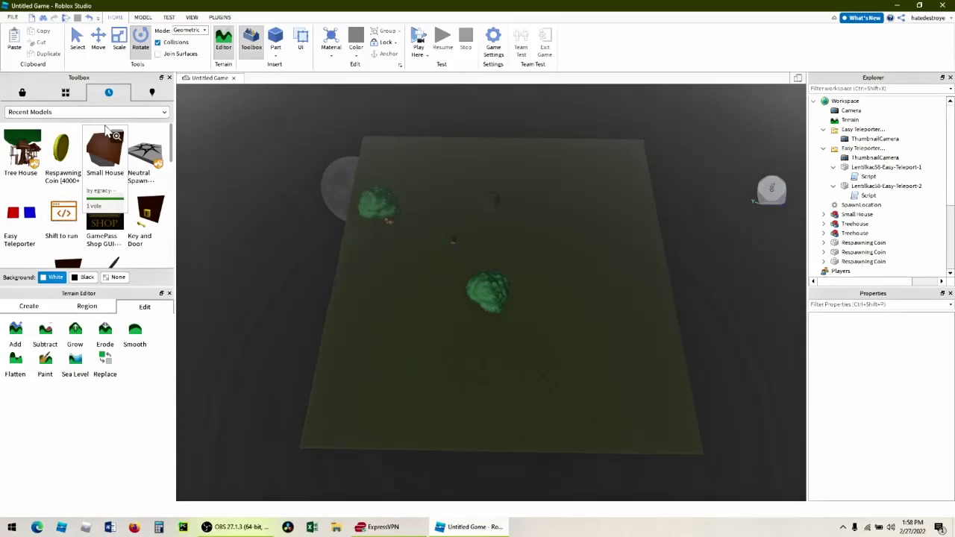
pyautogui.click(24, 94)
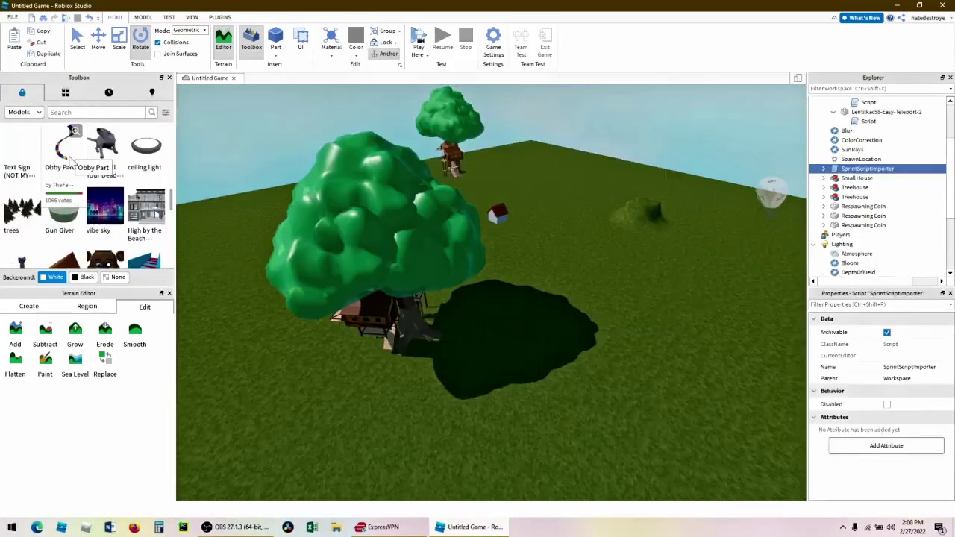
pyautogui.click(138, 223)
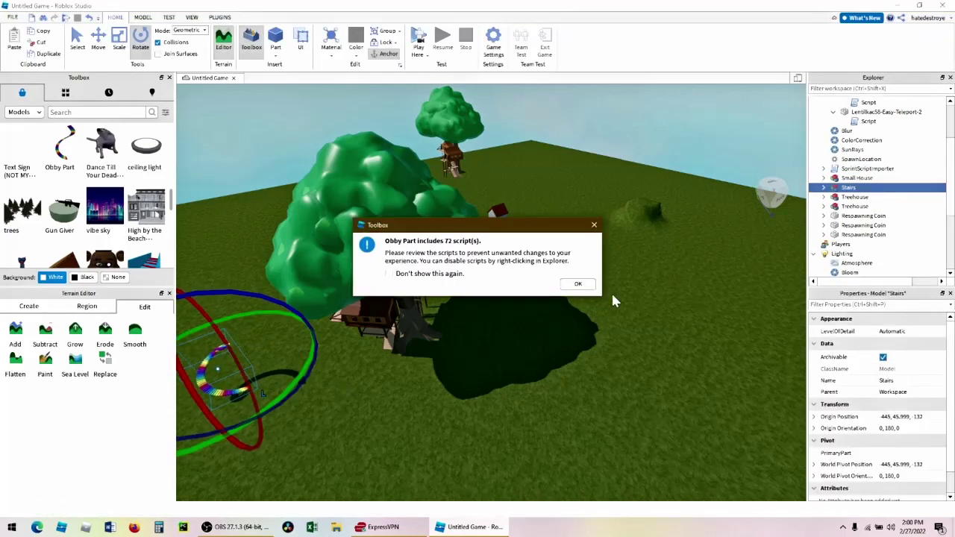
pyautogui.click(578, 284)
# - Playtest from the current camera location near the obby stairs and deselect the stairs once back in editing
pyautogui.moveTo(534, 334); pyautogui.dragTo(534, 334, button='right')
pyautogui.scroll(5, 534, 334)
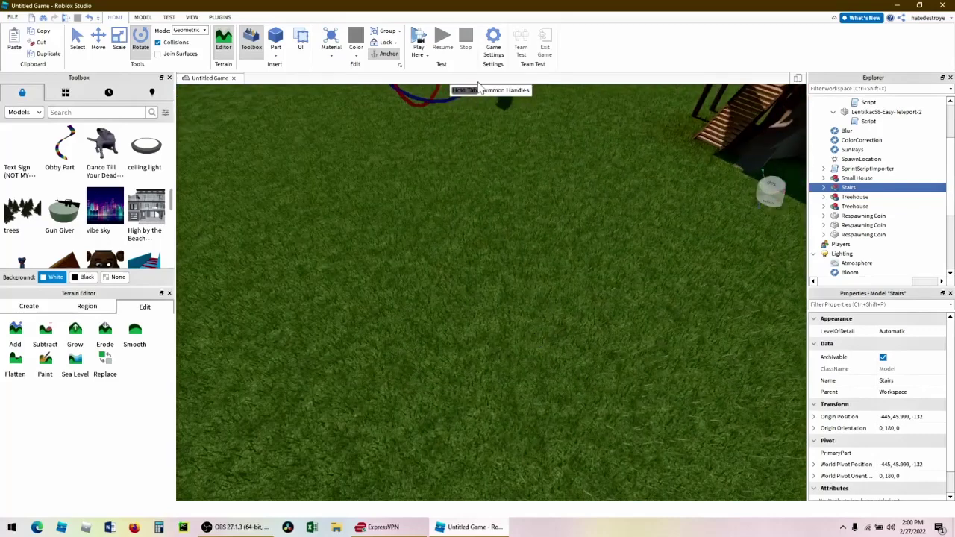
pyautogui.click(420, 39)
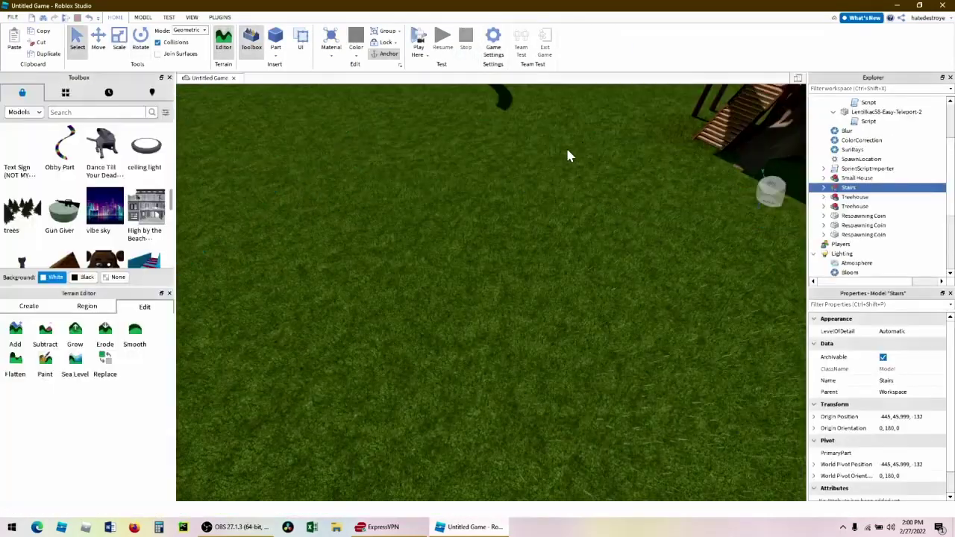
pyautogui.click(545, 198)
pyautogui.scroll(-4, 539, 179)
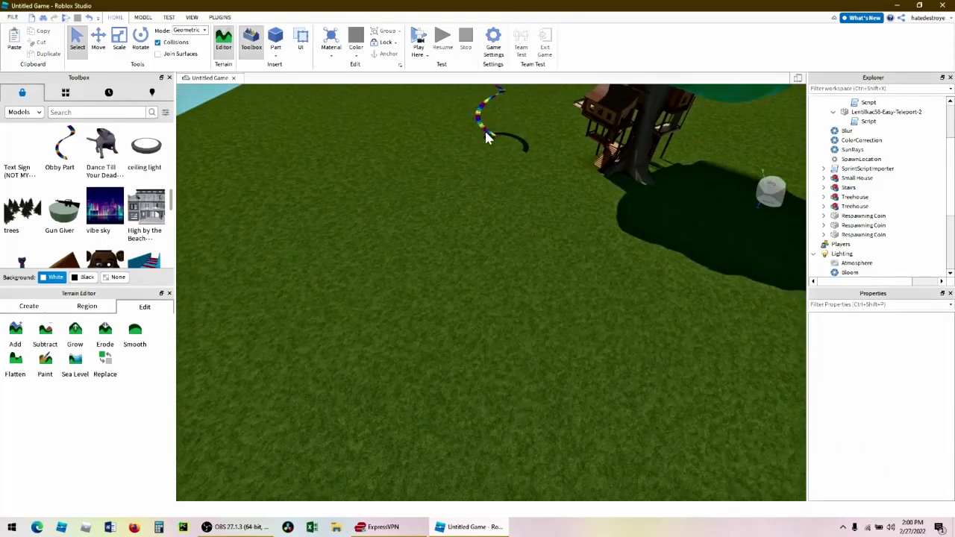
# - Scale the obby stairs up slightly, raising their origin height to about 51, and deselect them
pyautogui.click(489, 131)
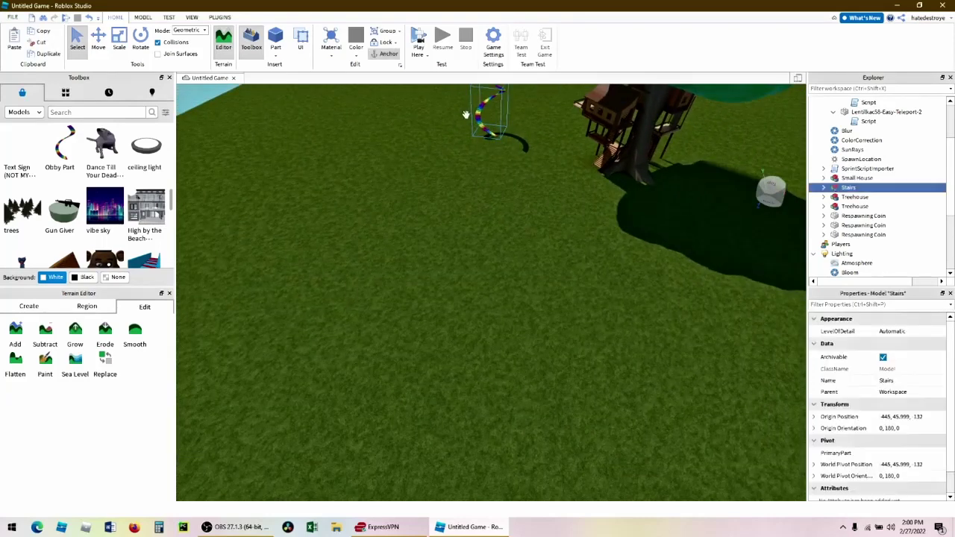
pyautogui.click(119, 41)
pyautogui.press('f')
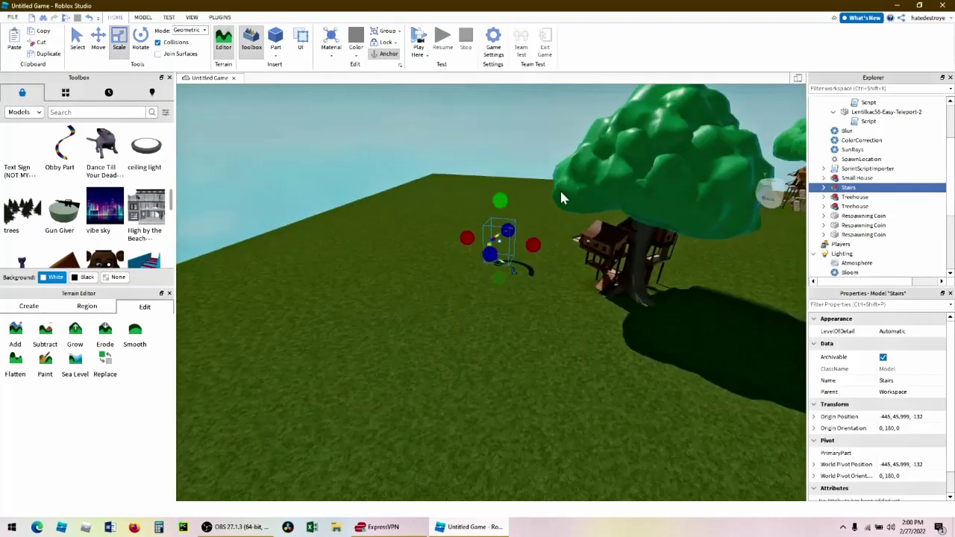
pyautogui.moveTo(504, 200); pyautogui.dragTo(503, 194)
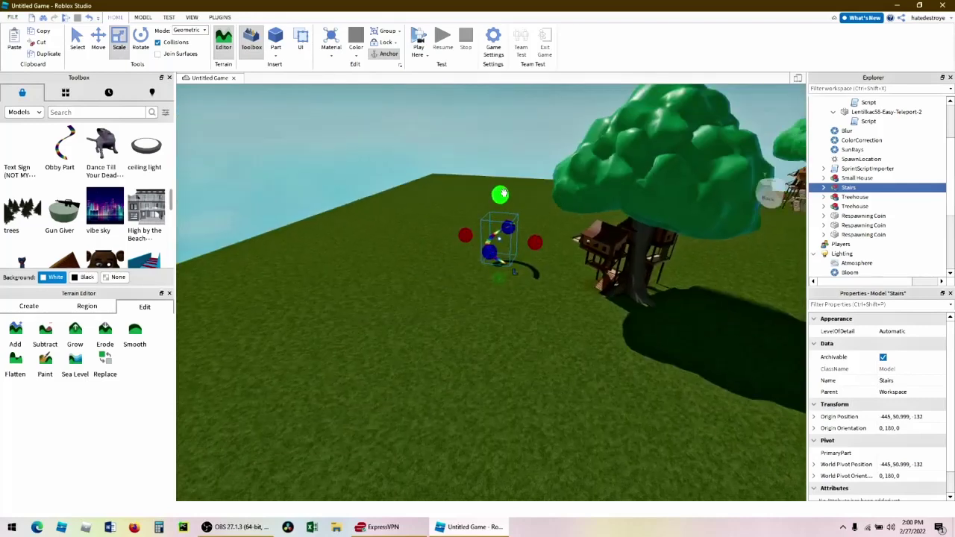
pyautogui.click(545, 342)
# - Duplicate the obby stairs four times so the copies stack upward into a tall spiral
pyautogui.click(487, 241)
pyautogui.hotkey('ctrl', 'd')
pyautogui.hotkey('ctrl', 'd')
pyautogui.hotkey('ctrl', 'd')
pyautogui.hotkey('ctrl', 'd')
pyautogui.scroll(-3, 618, 313)
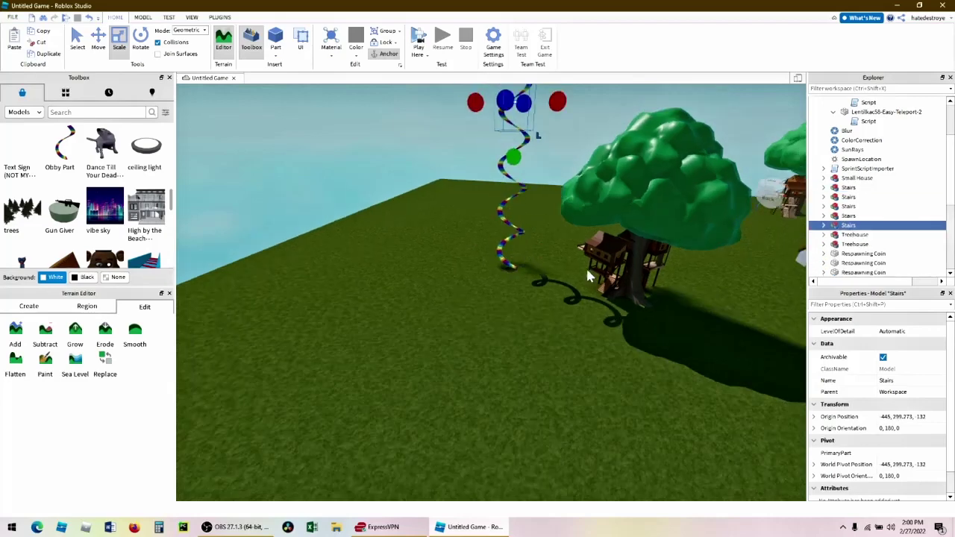
# - Delete the topmost copy from the stacked obby stairs
pyautogui.scroll(10, 542, 211)
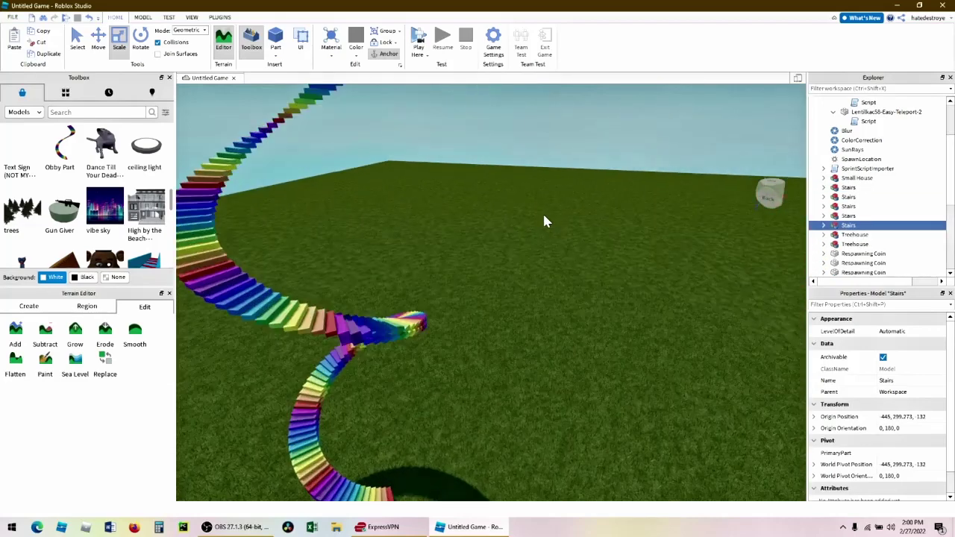
pyautogui.scroll(-10, 542, 212)
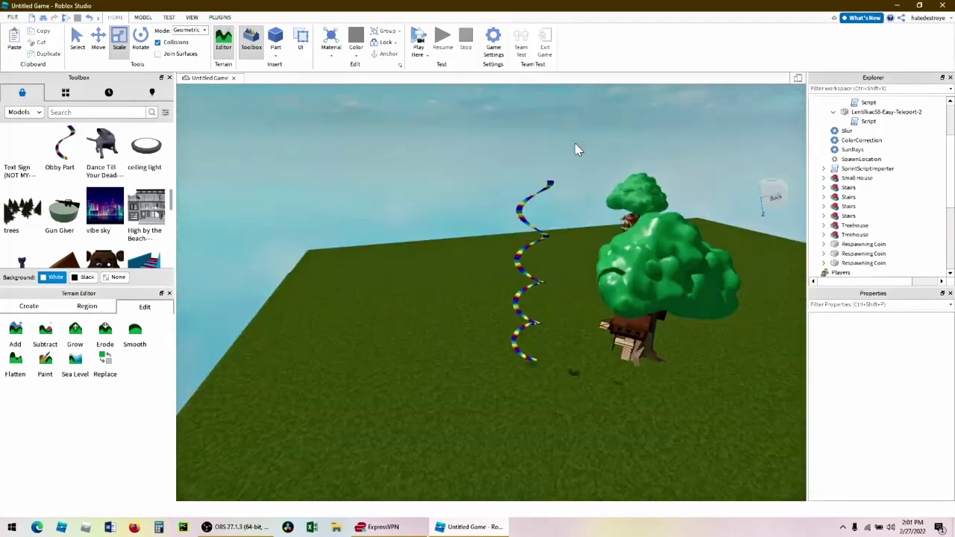
pyautogui.scroll(3, 572, 105)
pyautogui.scroll(3, 572, 112)
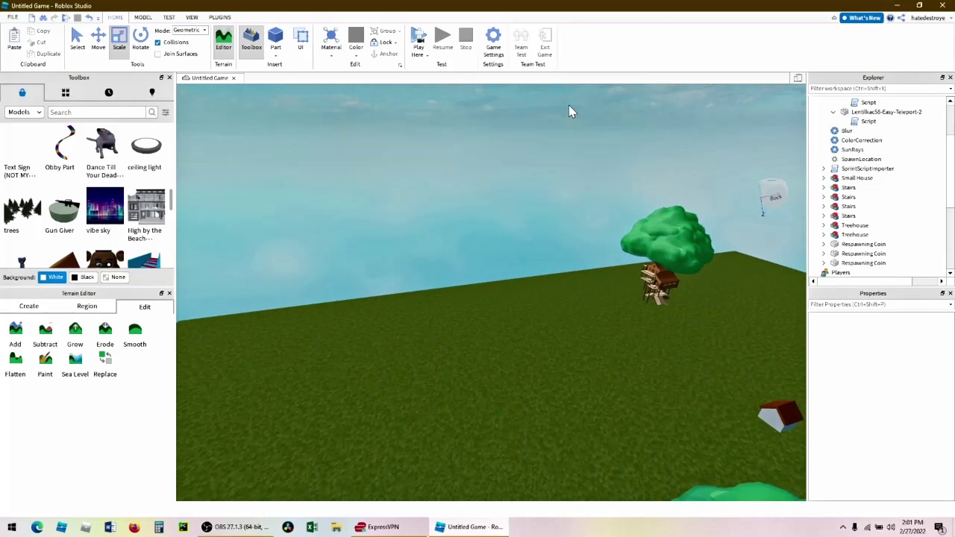
# - Insert the Floor model from the free models and place it over the top of the spiral obby stairs
pyautogui.moveTo(461, 304); pyautogui.dragTo(460, 309, button='right')
pyautogui.scroll(-5, 97, 194)
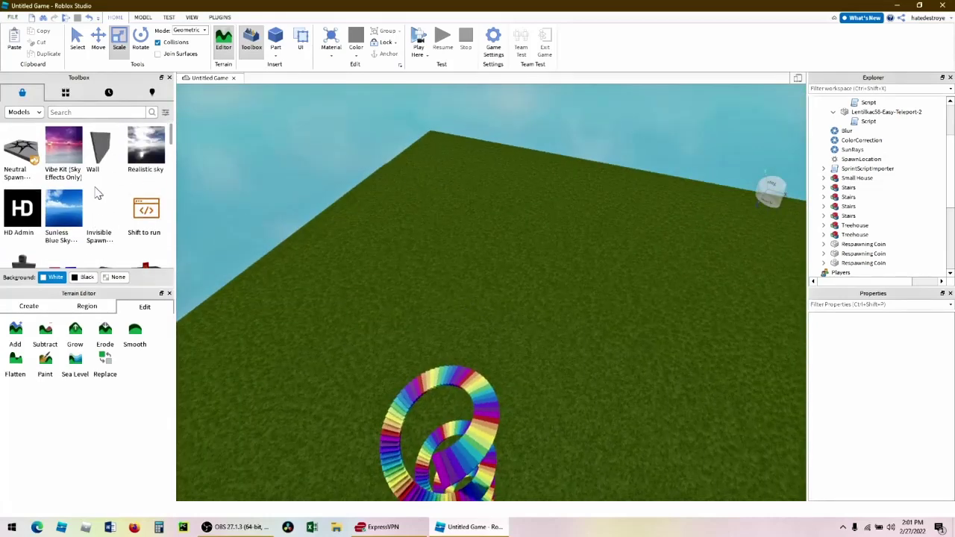
pyautogui.scroll(-2, 101, 205)
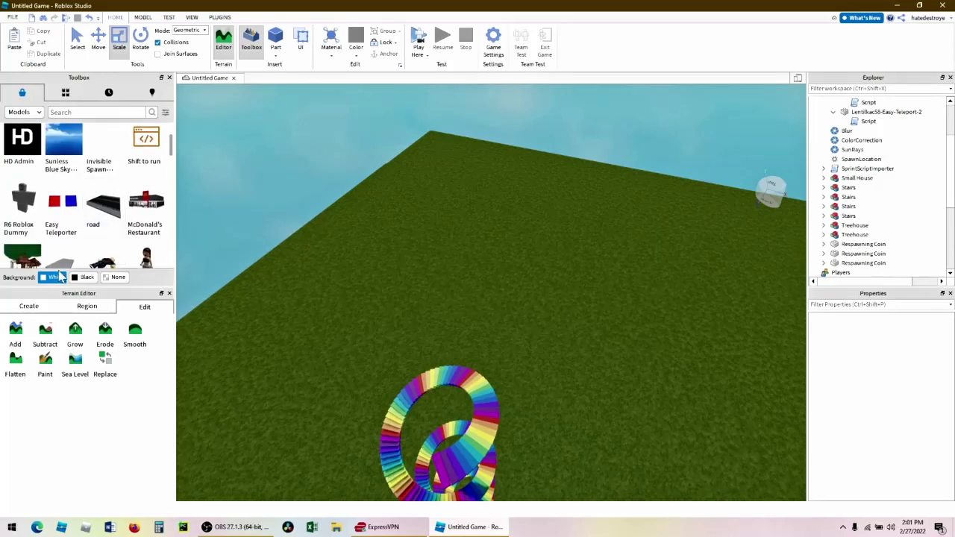
pyautogui.moveTo(438, 400); pyautogui.dragTo(455, 373)
pyautogui.moveTo(704, 286); pyautogui.dragTo(704, 286, button='right')
pyautogui.moveTo(596, 274); pyautogui.dragTo(514, 310)
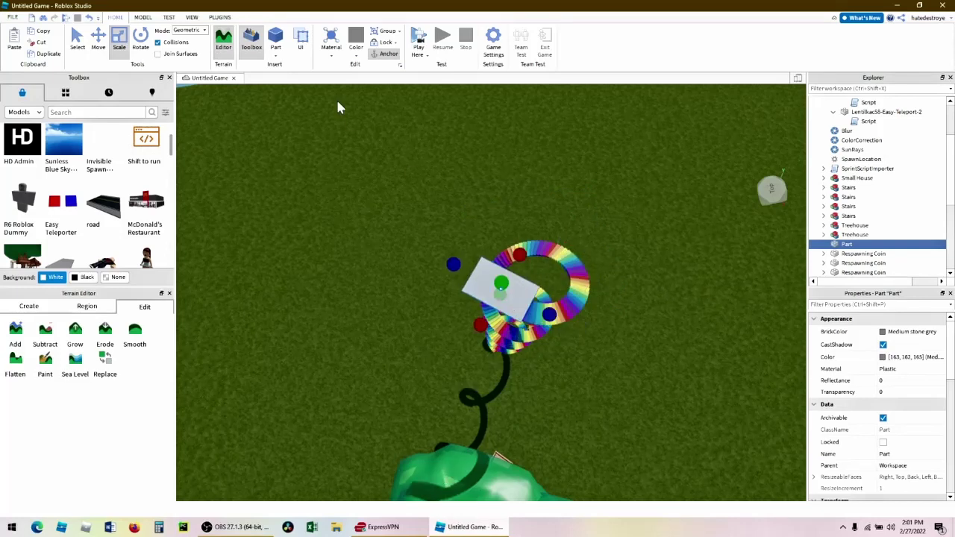
# - Move the floor platform until it meets the end of the topmost obby stairs, and deselect it
pyautogui.scroll(2, 352, 335)
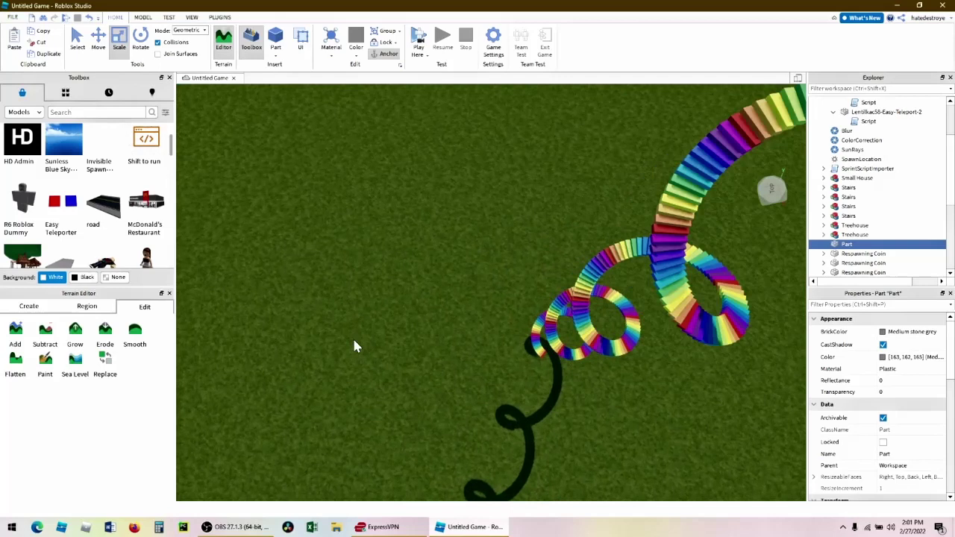
pyautogui.scroll(-1, 352, 336)
pyautogui.click(98, 46)
pyautogui.click(343, 248)
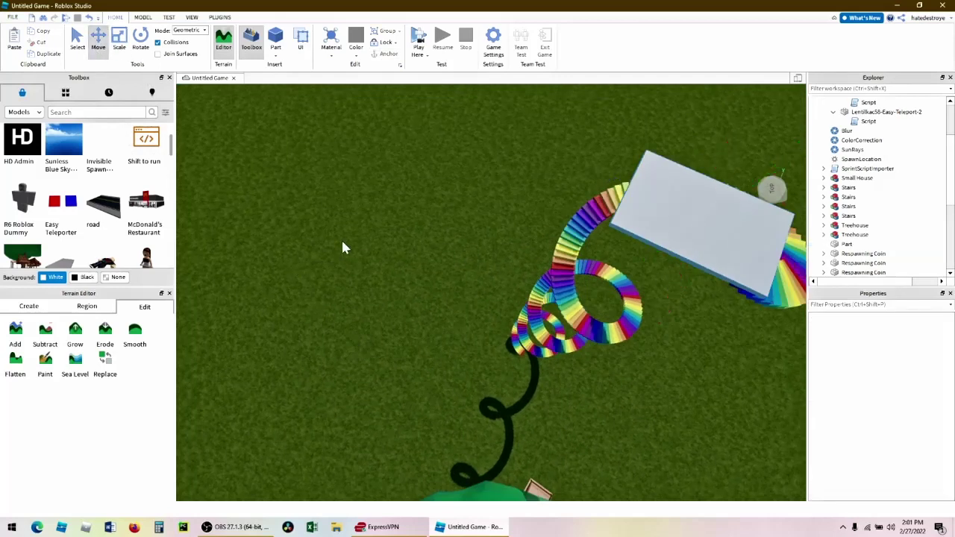
pyautogui.moveTo(726, 255); pyautogui.dragTo(735, 268)
pyautogui.moveTo(619, 239); pyautogui.dragTo(613, 247)
pyautogui.moveTo(743, 241); pyautogui.dragTo(753, 244)
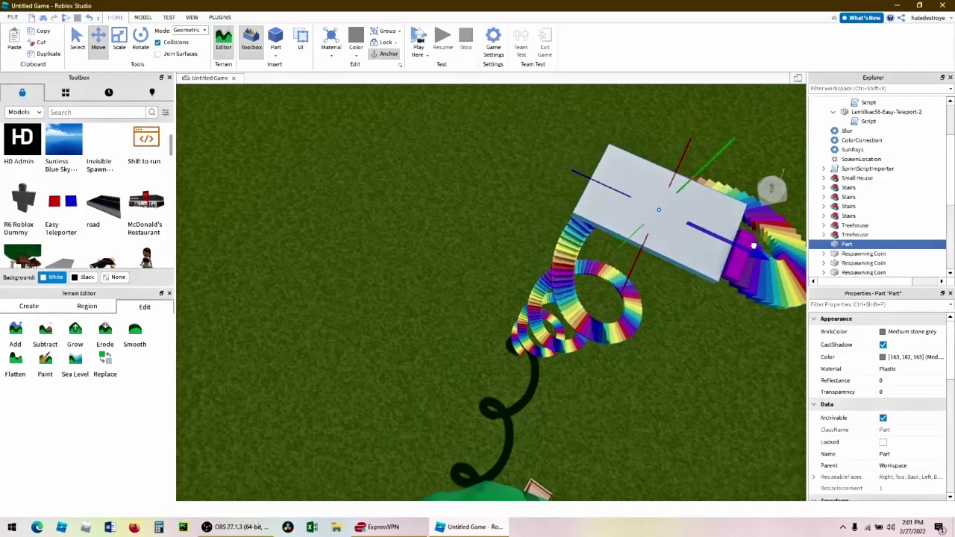
pyautogui.click(428, 261)
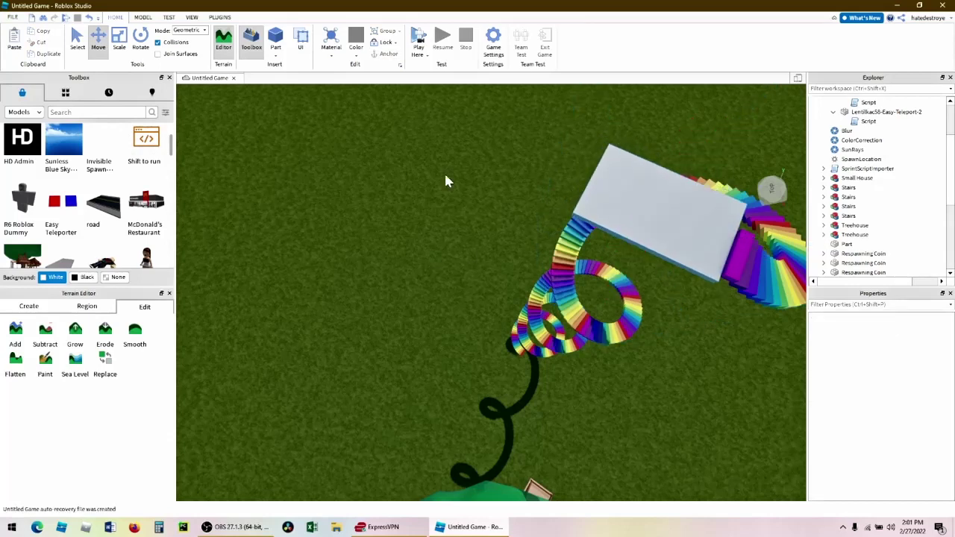
# - Insert another Respawning Coin from the recent models onto the floor platform and dismiss the script notice
pyautogui.click(109, 93)
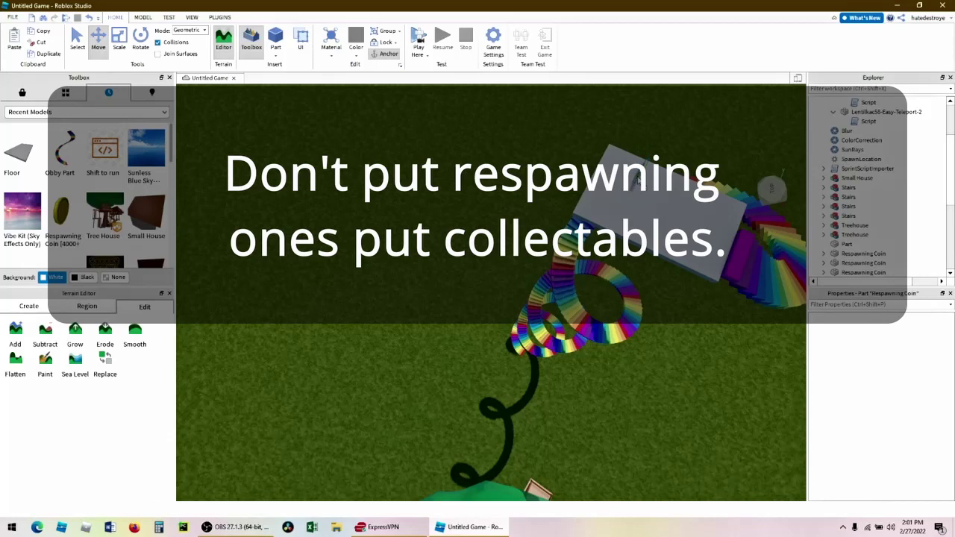
pyautogui.click(63, 215)
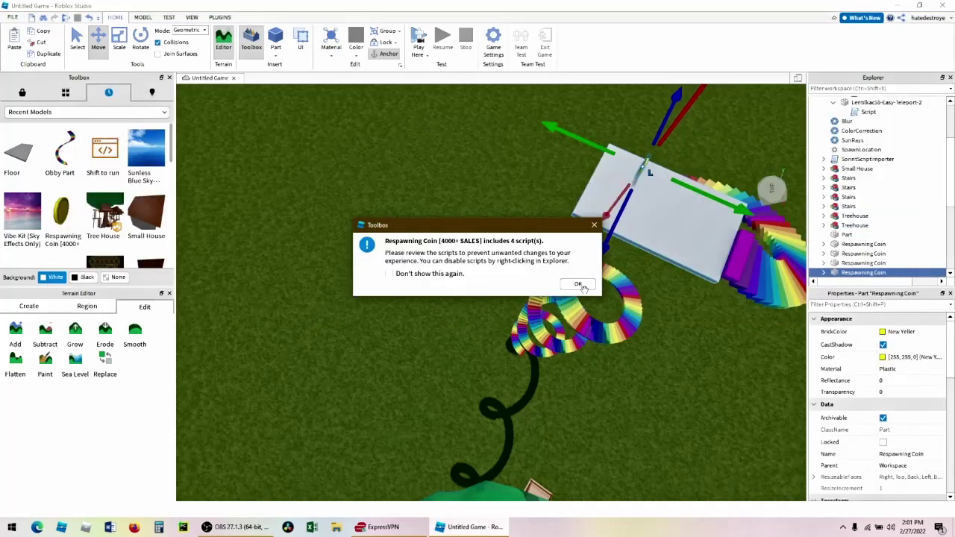
pyautogui.click(582, 285)
pyautogui.moveTo(478, 262); pyautogui.dragTo(660, 215, button='right')
pyautogui.press('w')
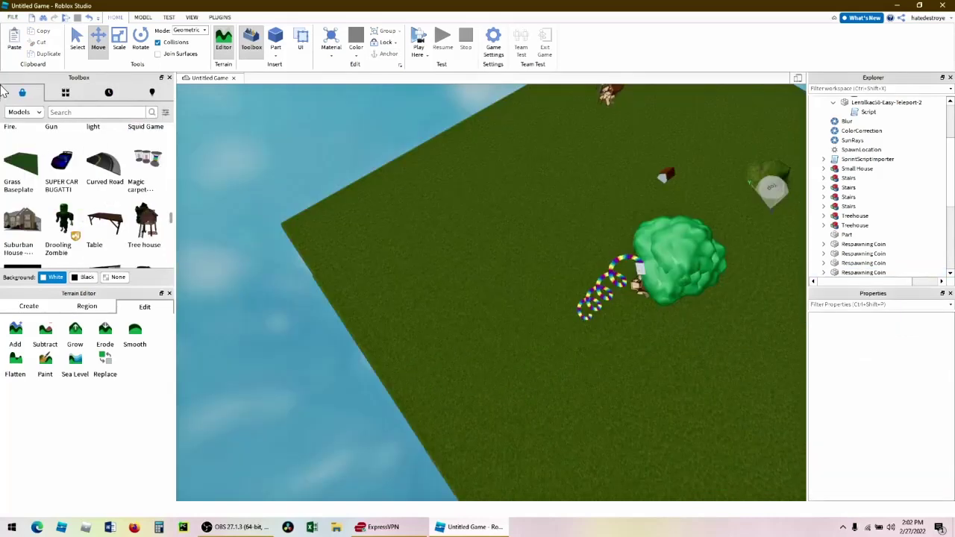
# - Insert a cylinder part on the open grass beyond the obby stairs and anchor it
pyautogui.click(276, 57)
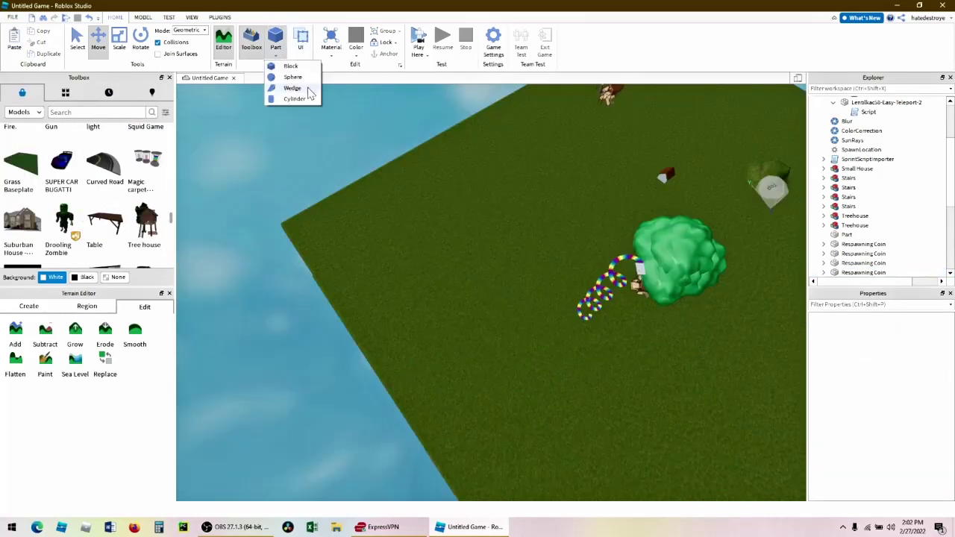
pyautogui.click(281, 55)
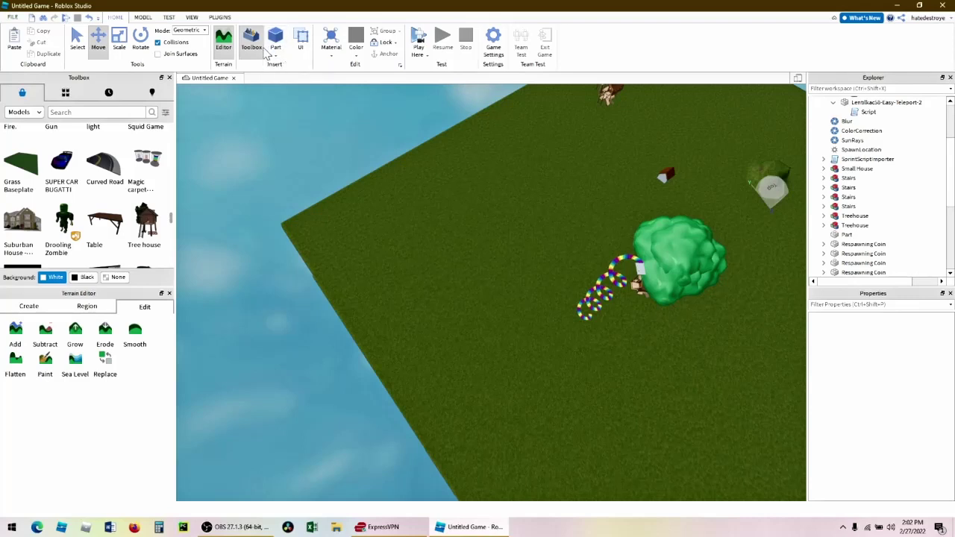
pyautogui.click(276, 55)
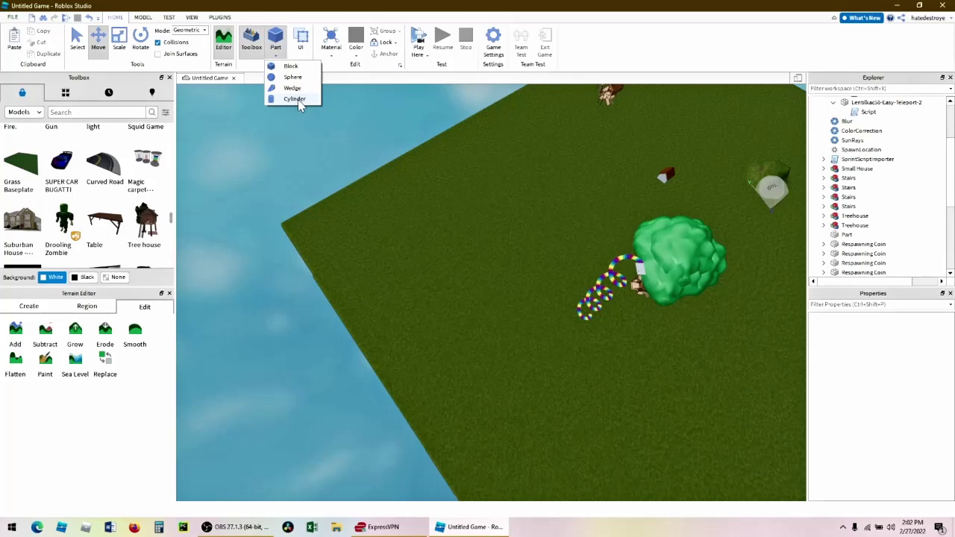
pyautogui.click(296, 100)
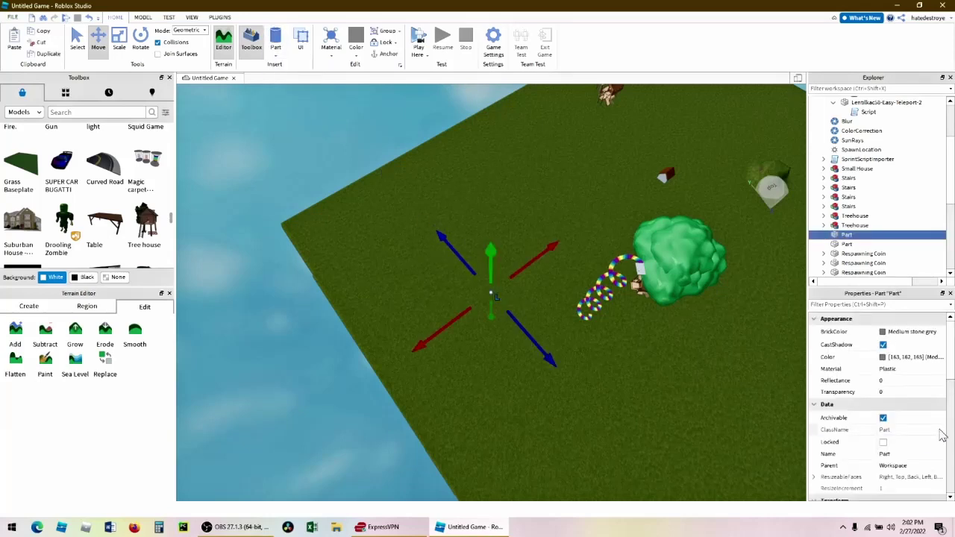
pyautogui.scroll(-10, 901, 483)
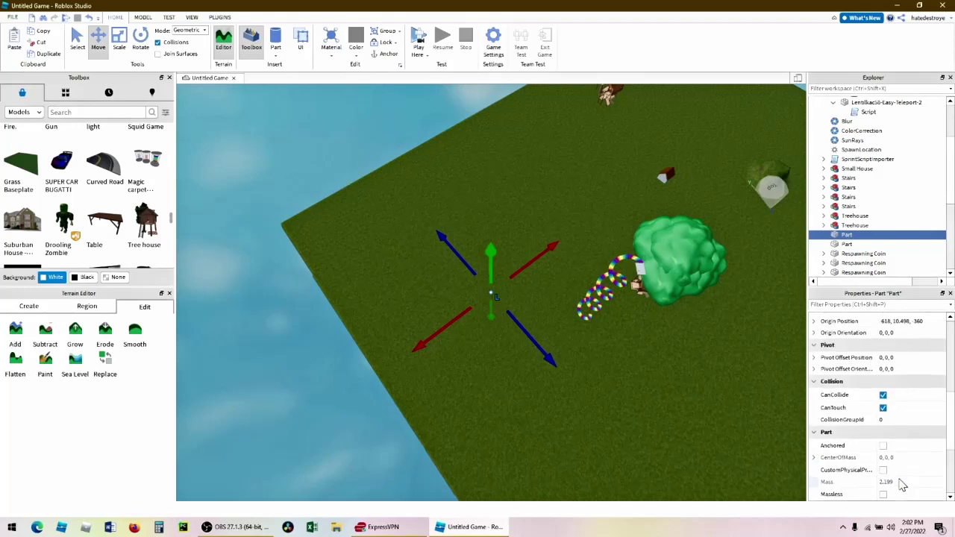
pyautogui.scroll(-1, 901, 484)
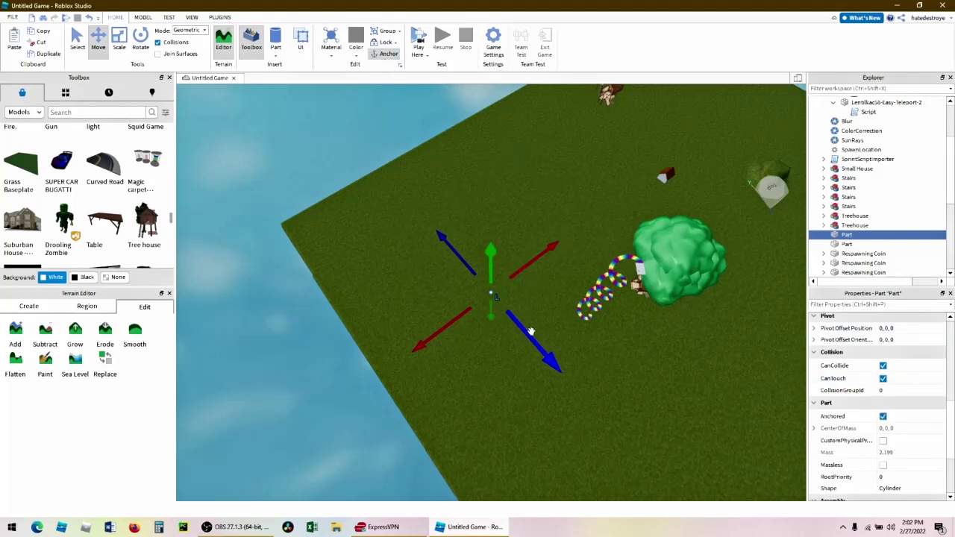
# - Rotate the cylinder 90 degrees so it stands upright, and reposition it on the grass
pyautogui.scroll(10, 430, 223)
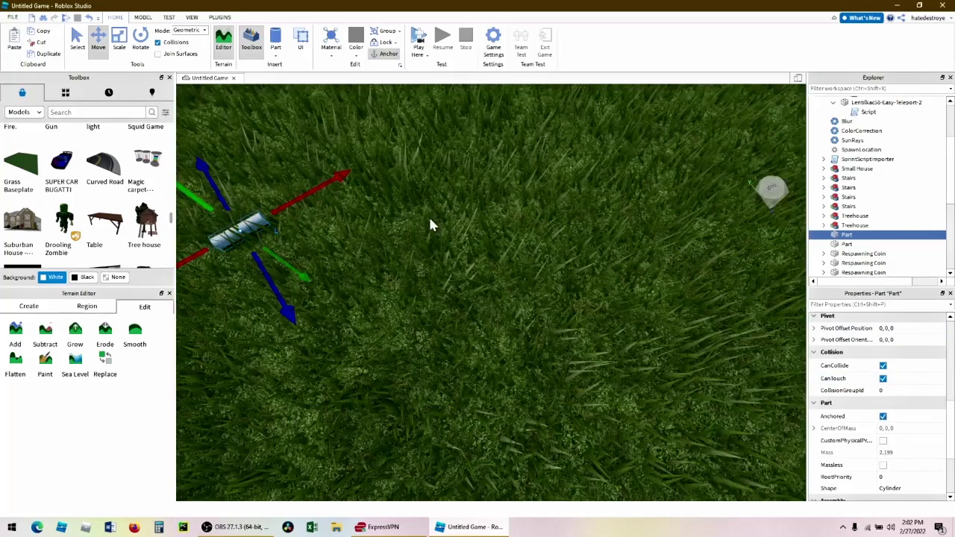
pyautogui.scroll(-10, 430, 223)
pyautogui.click(118, 41)
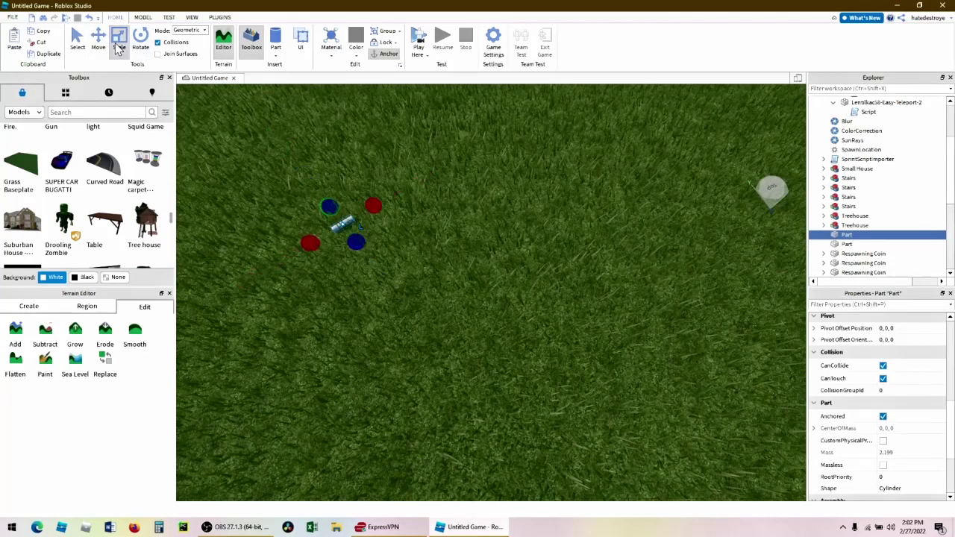
pyautogui.click(140, 41)
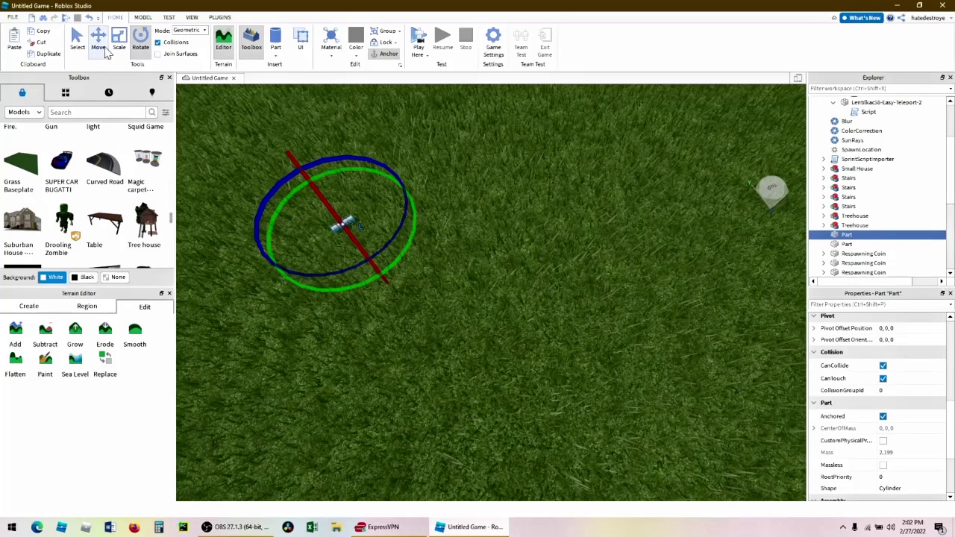
pyautogui.click(98, 43)
pyautogui.moveTo(310, 173); pyautogui.dragTo(283, 137)
pyautogui.hotkey('ctrl', '4')
pyautogui.moveTo(291, 112); pyautogui.dragTo(420, 201)
pyautogui.click(420, 200)
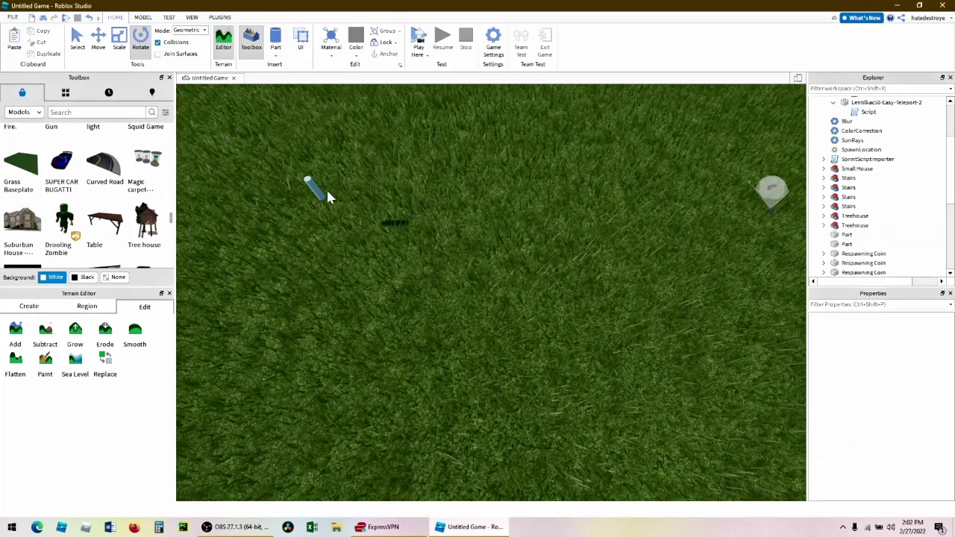
pyautogui.moveTo(317, 190); pyautogui.dragTo(349, 205)
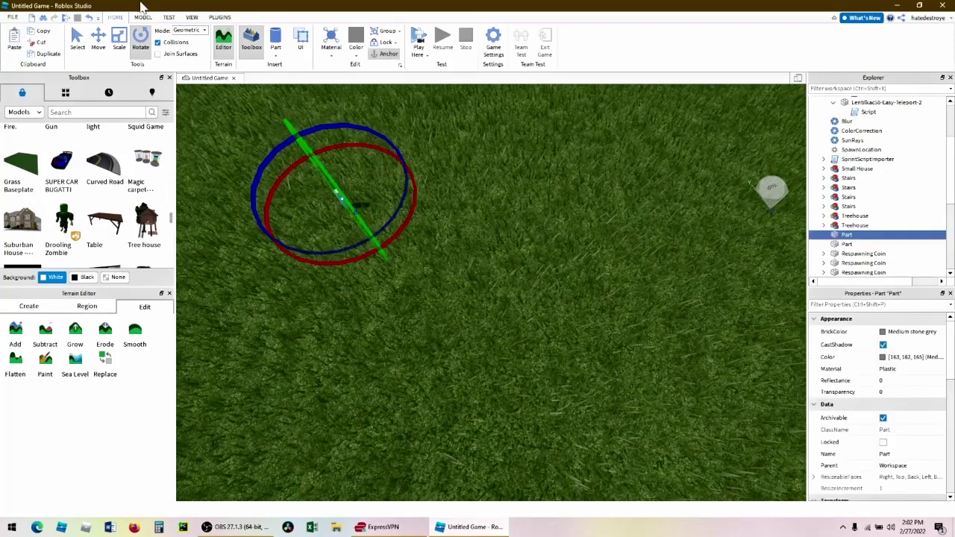
# - Scale the upright cylinder outward into a wide, flat disc
pyautogui.click(112, 53)
pyautogui.moveTo(356, 216); pyautogui.dragTo(388, 258)
pyautogui.moveTo(329, 244); pyautogui.dragTo(258, 277)
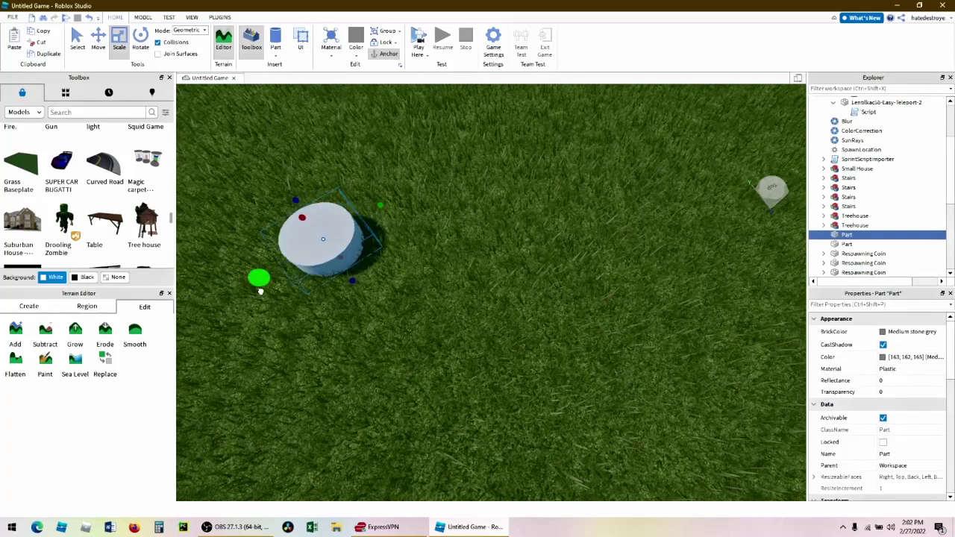
pyautogui.click(438, 238)
pyautogui.click(344, 243)
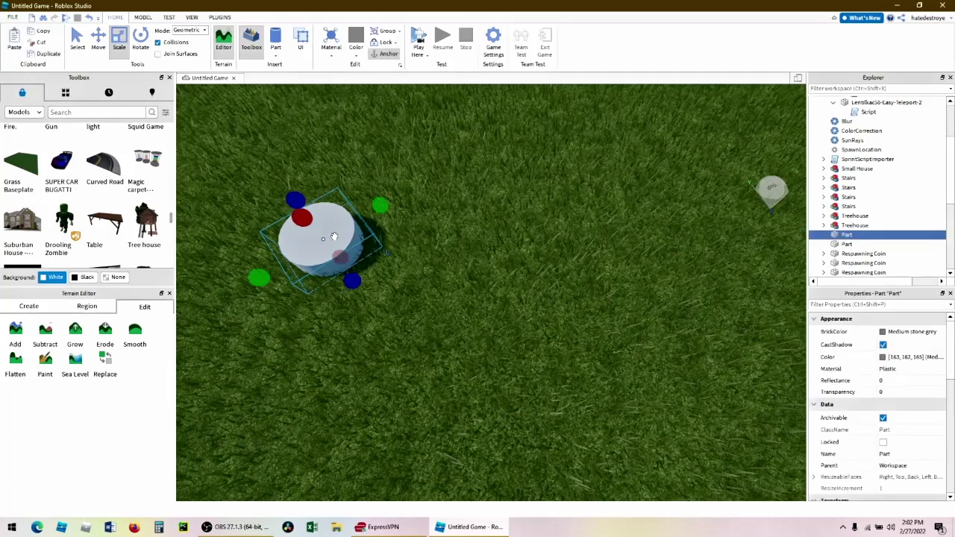
# - Duplicate the disc six times so the copies stack upward
pyautogui.hotkey('ctrl', 'd')
pyautogui.hotkey('ctrl', 'd')
pyautogui.hotkey('ctrl', 'd')
pyautogui.hotkey('ctrl', 'd')
pyautogui.hotkey('ctrl', 'd')
pyautogui.hotkey('ctrl', 'd')
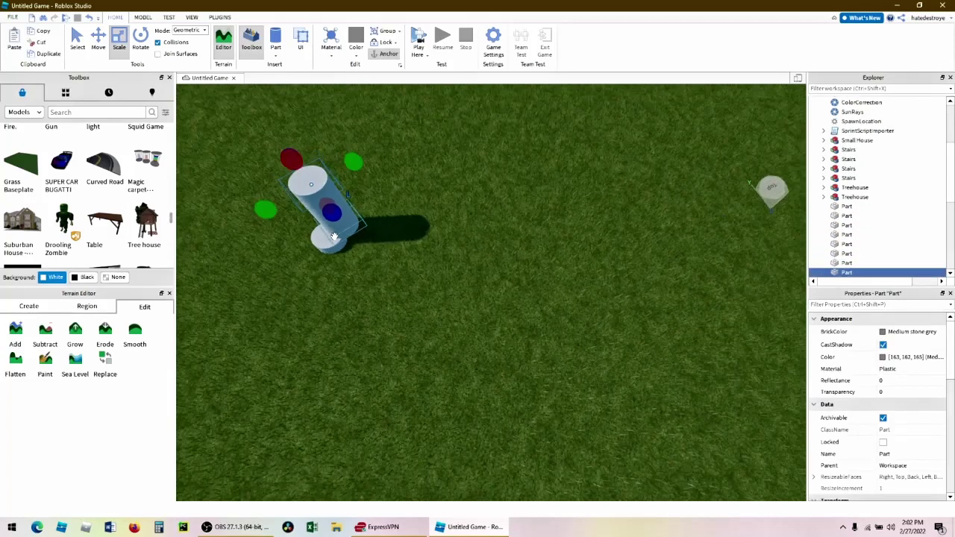
# - Move a disc from the stack onto the grass beside it and group it as a model
pyautogui.click(381, 257)
pyautogui.moveTo(313, 182); pyautogui.dragTo(456, 266)
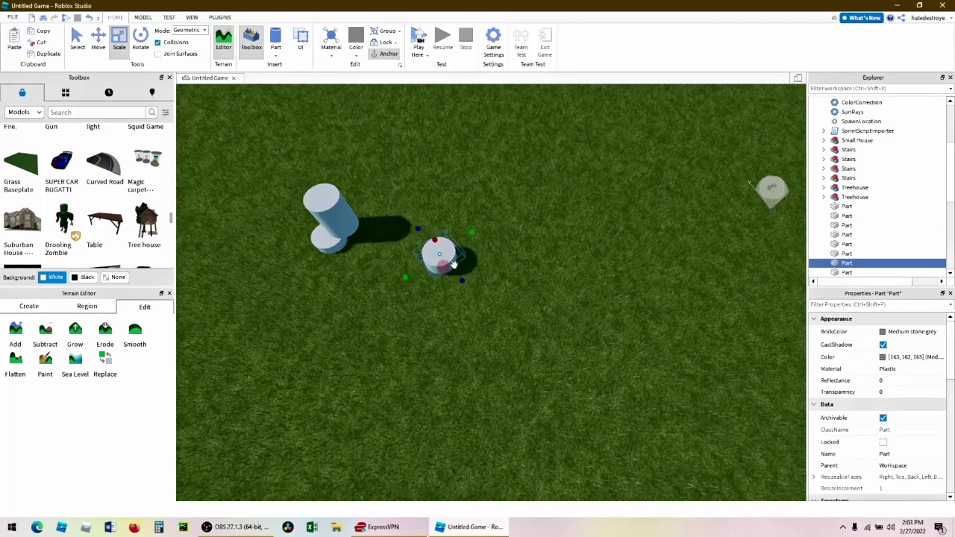
pyautogui.hotkey('ctrl', 'g')
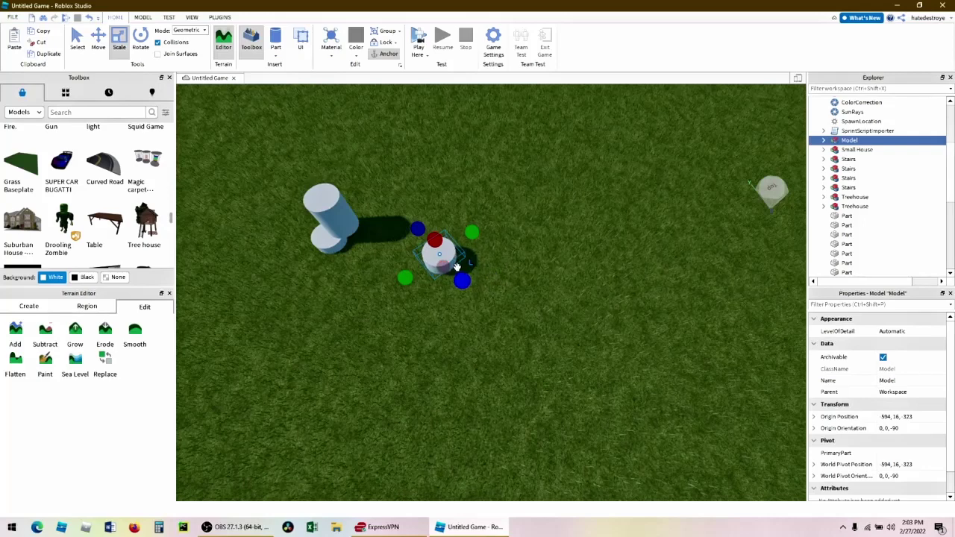
# - Group the separated disc model with the disc beneath it and shift the combined model across the grass
pyautogui.moveTo(446, 287); pyautogui.dragTo(443, 304, button='right')
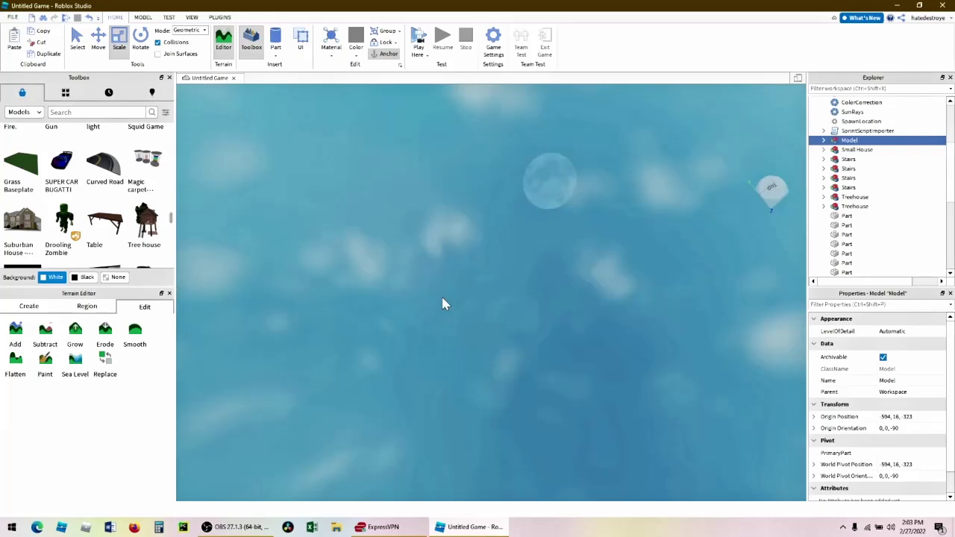
pyautogui.scroll(-5, 443, 303)
pyautogui.scroll(3, 443, 304)
pyautogui.moveTo(443, 303); pyautogui.dragTo(436, 293, button='right')
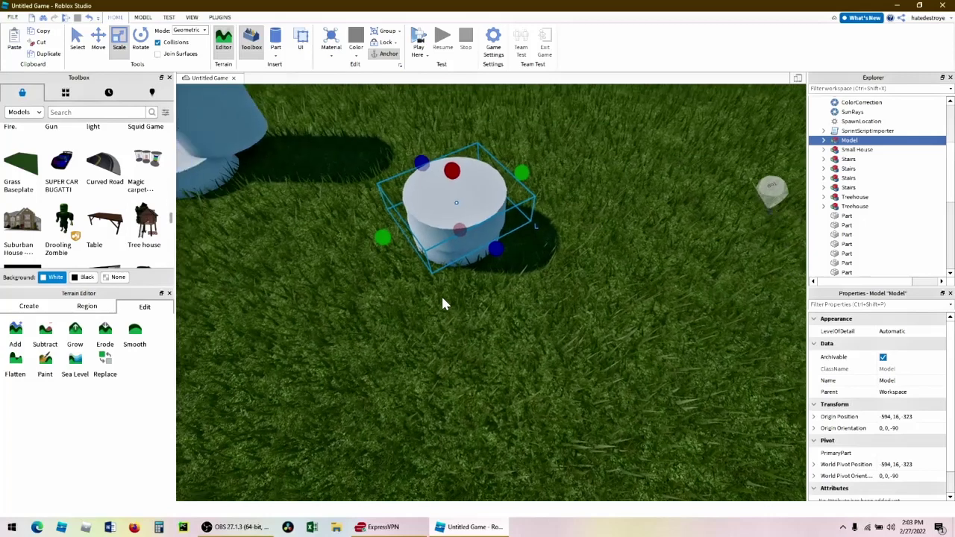
pyautogui.keyDown('ctrl'); pyautogui.click(458, 261); pyautogui.keyUp('ctrl')
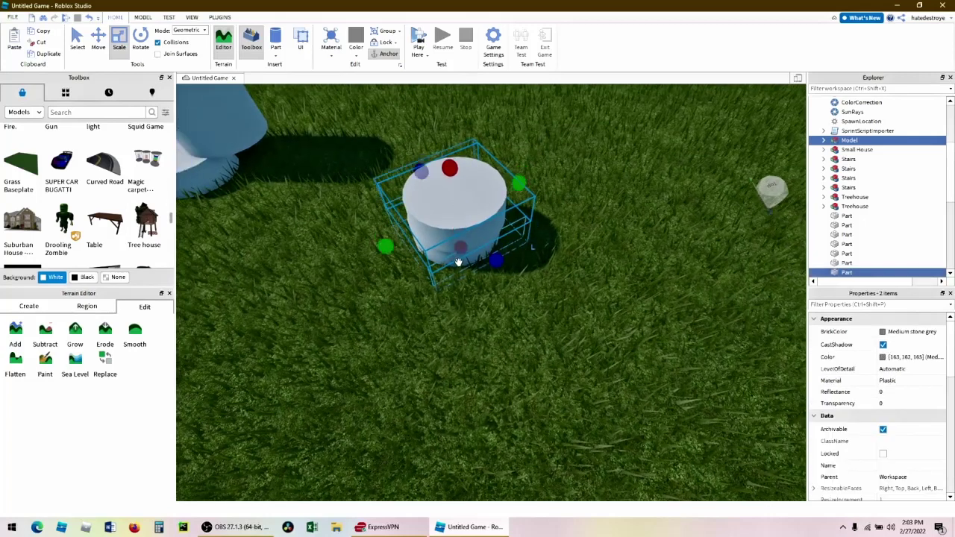
pyautogui.keyDown('ctrl'); pyautogui.click(458, 261); pyautogui.keyUp('ctrl')
pyautogui.scroll(-5, 458, 261)
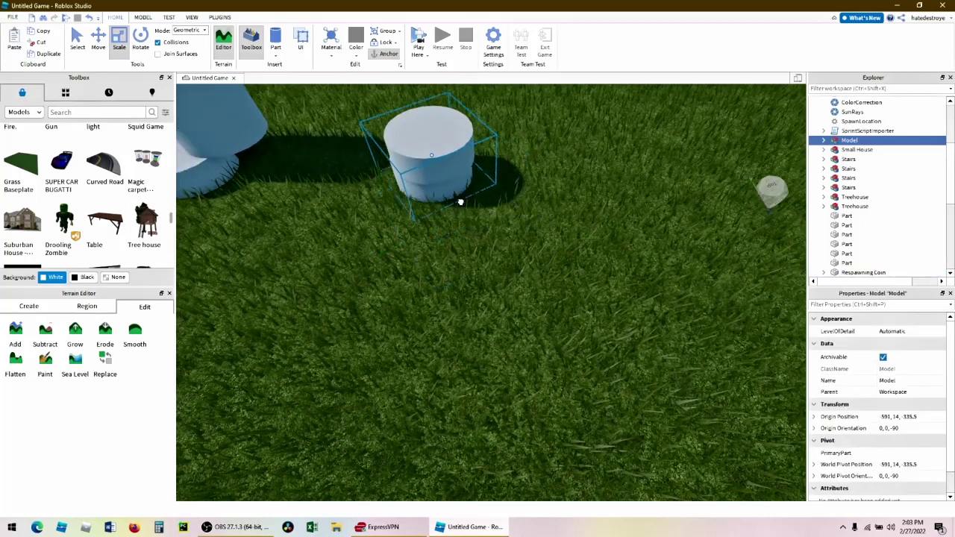
# - Spread out the remaining discs, arrange them with the model into three adjoining steps of rising height, and delete the spare disc
pyautogui.moveTo(353, 151); pyautogui.dragTo(383, 264)
pyautogui.moveTo(362, 170); pyautogui.dragTo(364, 311)
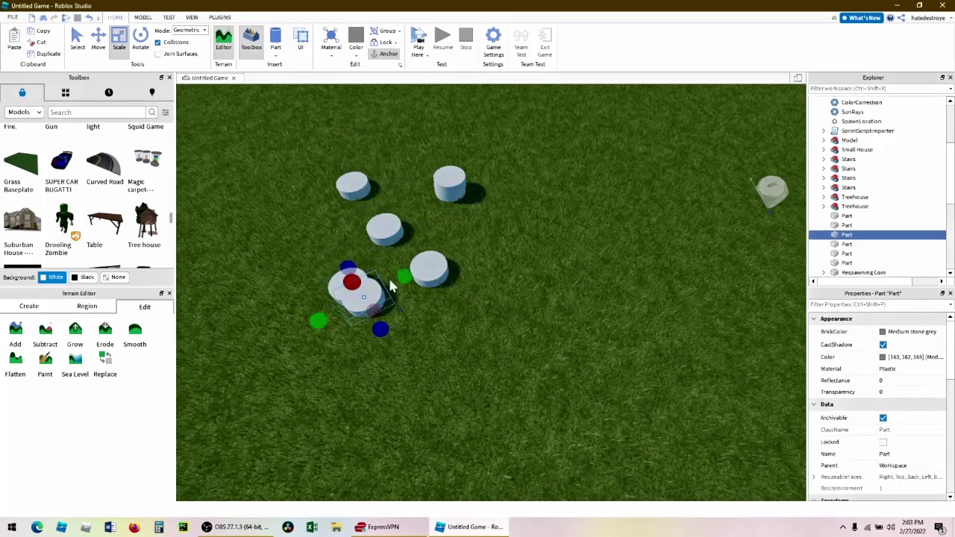
pyautogui.moveTo(459, 177); pyautogui.dragTo(391, 188)
pyautogui.moveTo(400, 229); pyautogui.dragTo(433, 170)
pyautogui.moveTo(446, 267); pyautogui.dragTo(420, 163)
pyautogui.moveTo(374, 288); pyautogui.dragTo(416, 147)
pyautogui.moveTo(378, 286); pyautogui.dragTo(409, 206)
pyautogui.click(403, 204)
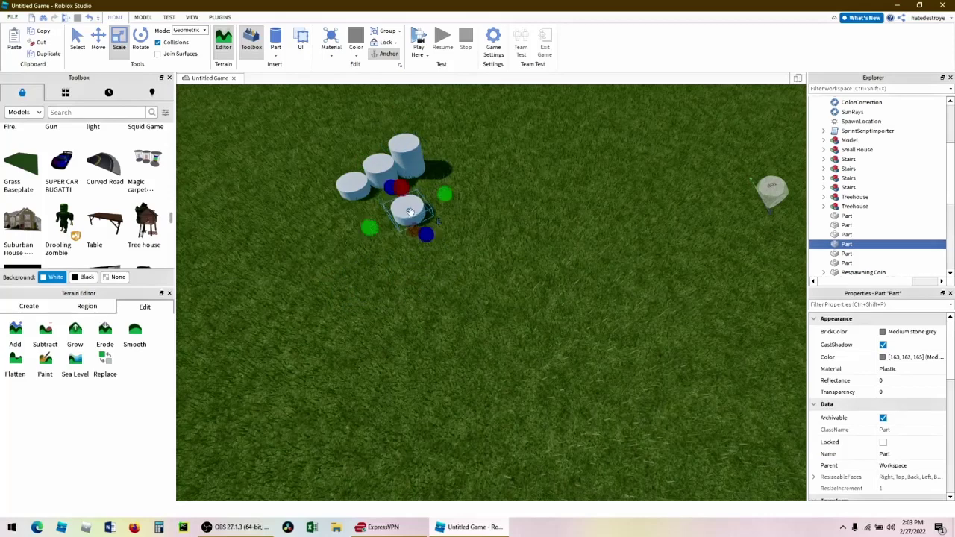
pyautogui.press('Delete')
# - Insert a long road section from the model library on the grass beside the cylinder steps and raise it
pyautogui.scroll(-1, 409, 210)
pyautogui.moveTo(438, 261); pyautogui.dragTo(438, 261, button='right')
pyautogui.press('d')
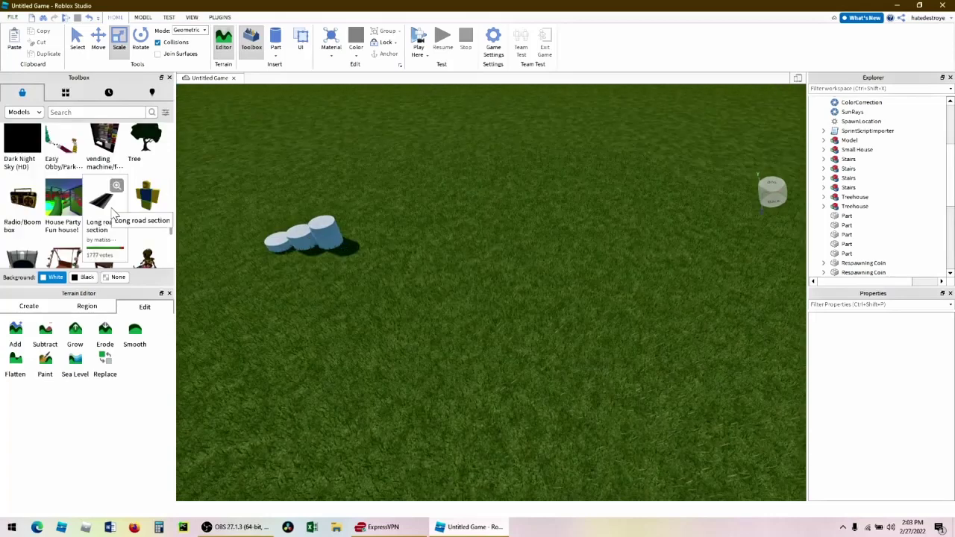
pyautogui.click(109, 211)
pyautogui.scroll(-2, 30, 239)
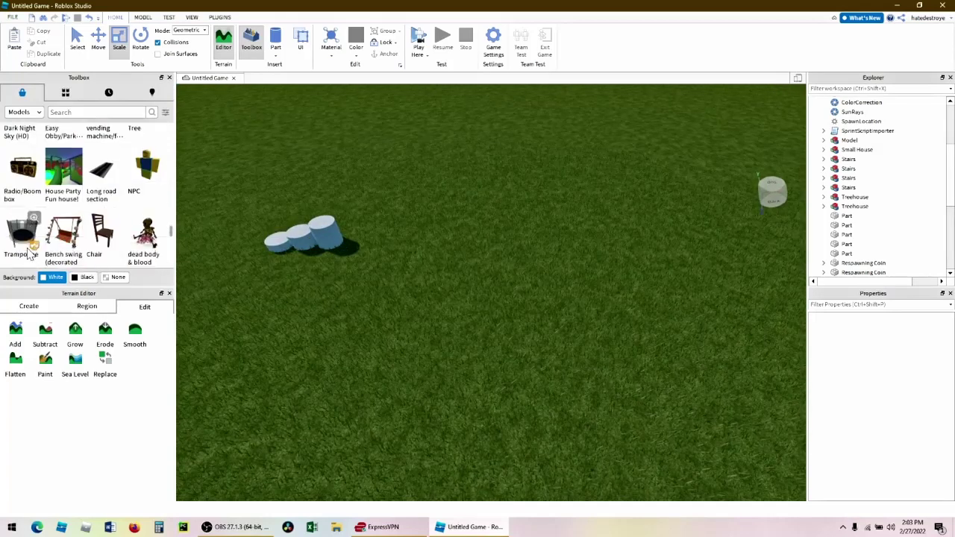
pyautogui.moveTo(527, 370); pyautogui.dragTo(479, 297)
pyautogui.click(100, 41)
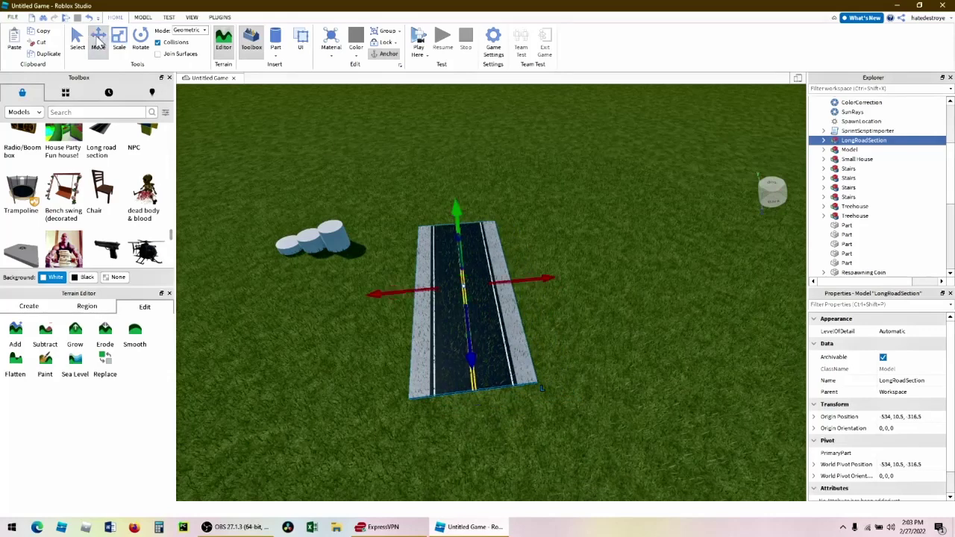
pyautogui.moveTo(458, 251); pyautogui.dragTo(454, 233)
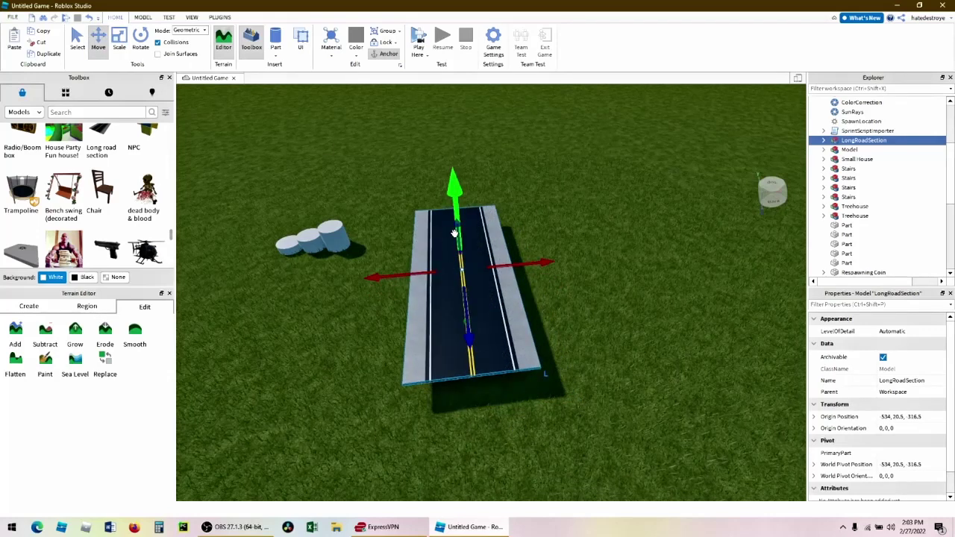
# - Rotate the road section 90 degrees about the vertical axis and position it beside the tallest cylinder
pyautogui.click(139, 41)
pyautogui.moveTo(468, 315); pyautogui.dragTo(558, 276)
pyautogui.click(317, 326)
pyautogui.moveTo(402, 295); pyautogui.dragTo(367, 267)
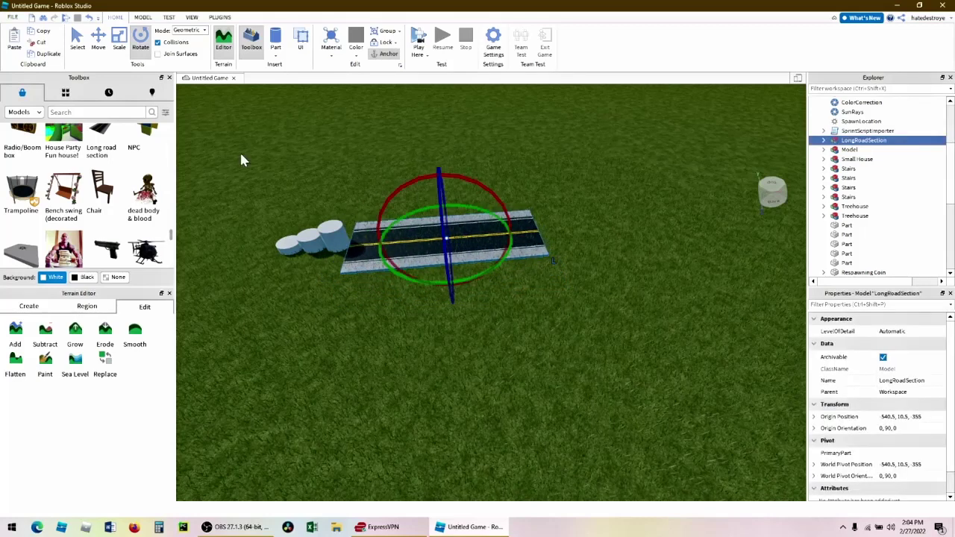
# - Raise the road section above the grass and rest its near end on the tallest cylinder
pyautogui.click(98, 42)
pyautogui.moveTo(445, 188); pyautogui.dragTo(425, 160)
pyautogui.click(508, 301)
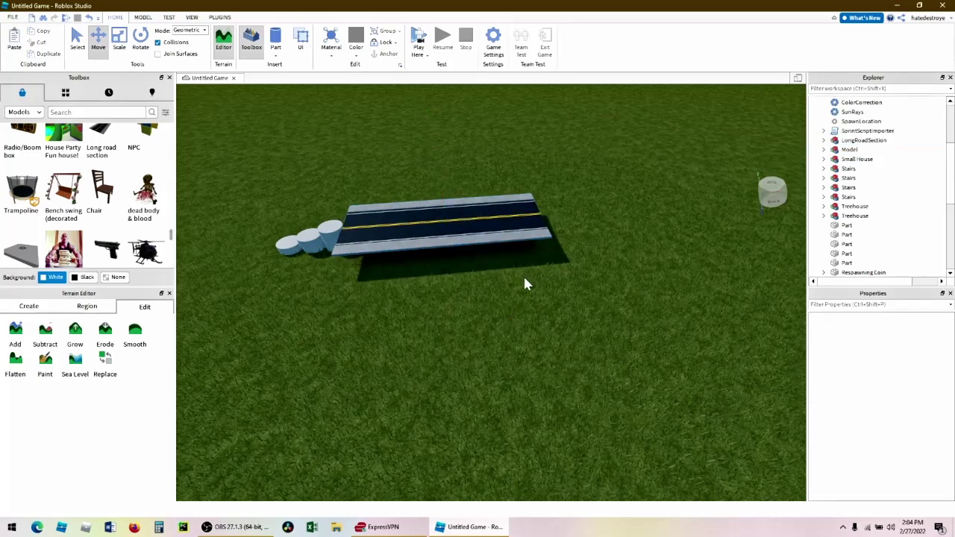
pyautogui.rightClick(520, 281)
pyautogui.click(709, 132)
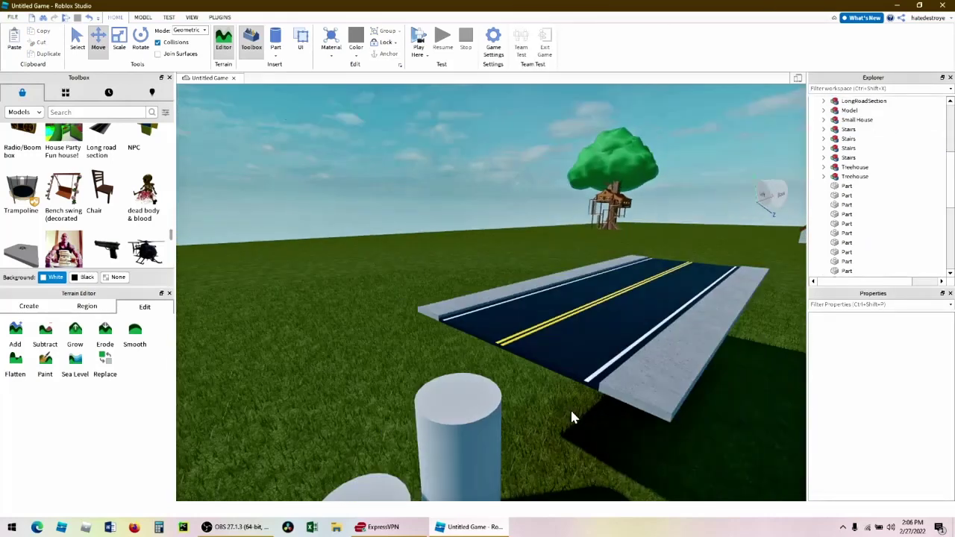
pyautogui.moveTo(528, 344); pyautogui.dragTo(490, 392)
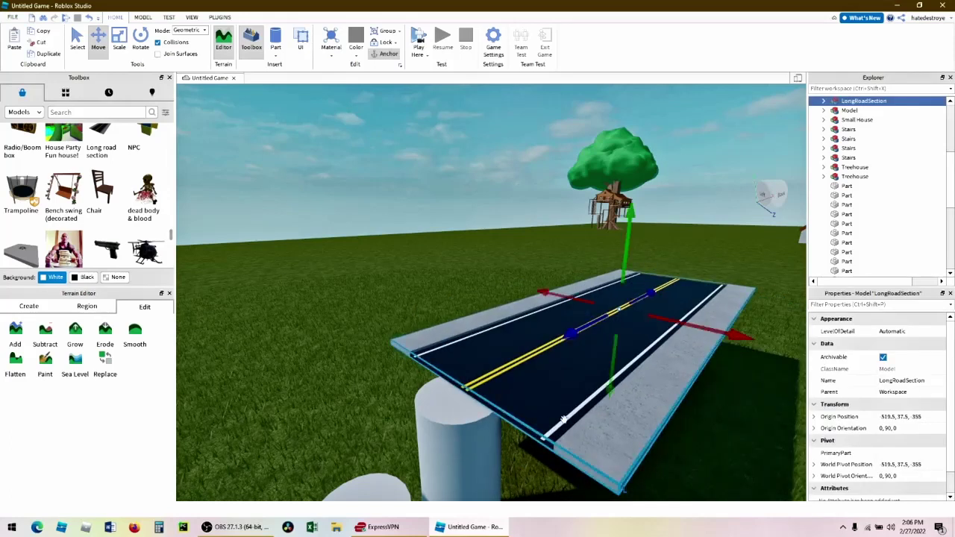
pyautogui.click(706, 457)
pyautogui.moveTo(685, 451); pyautogui.dragTo(685, 451, button='right')
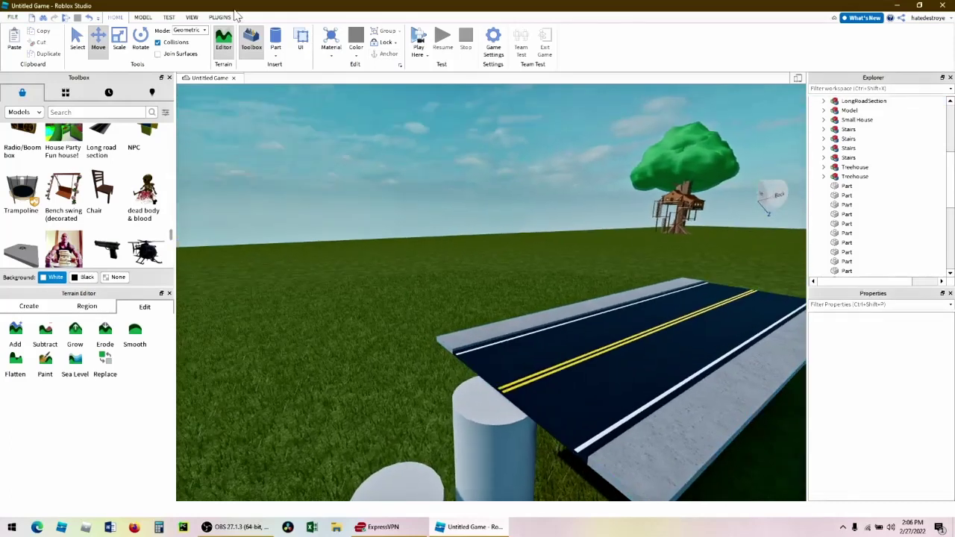
# - Add a Respawning Coin from the recent models to the far end of the road and dismiss the script notice
pyautogui.click(109, 92)
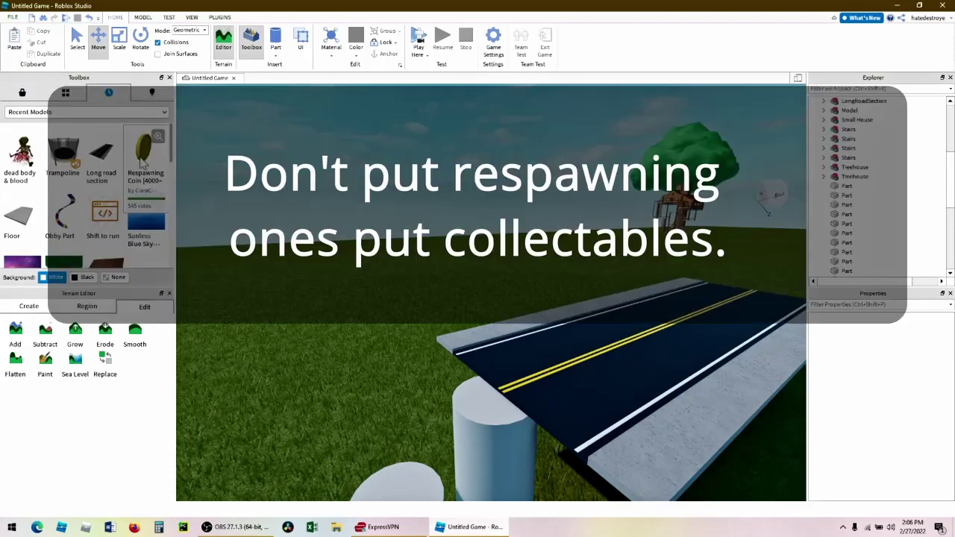
pyautogui.moveTo(141, 158); pyautogui.dragTo(772, 304)
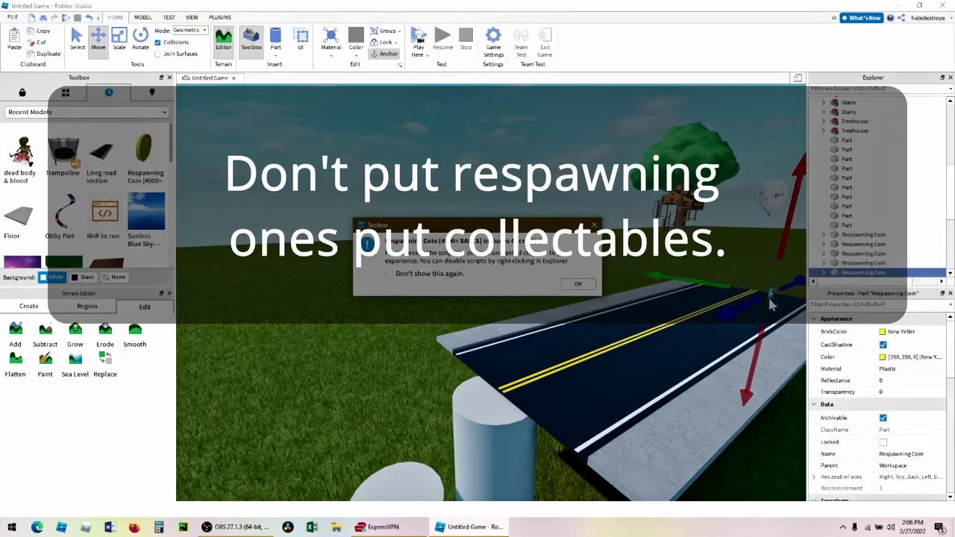
pyautogui.click(569, 284)
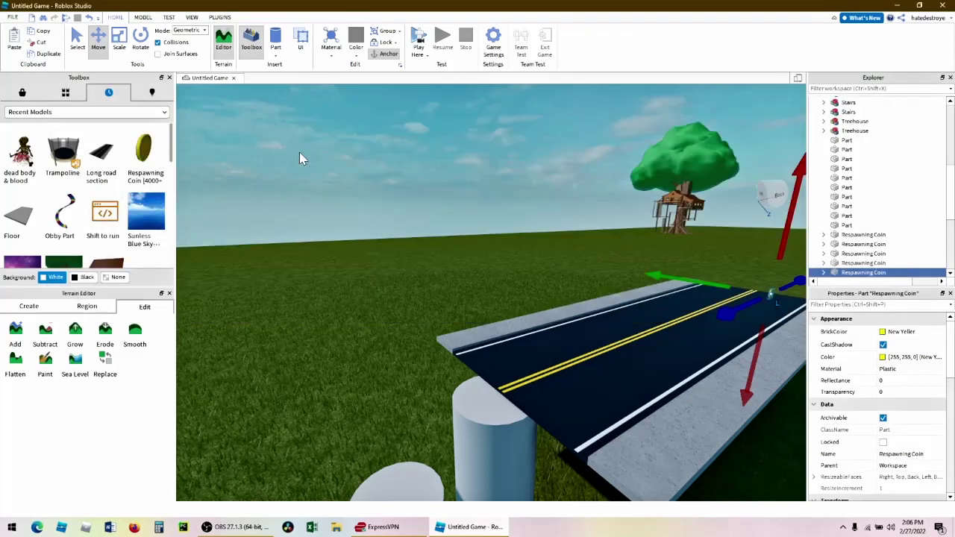
# - Search the models for "lava" and spread three lava blocks across the near end of the road
pyautogui.click(23, 91)
pyautogui.write('lava')
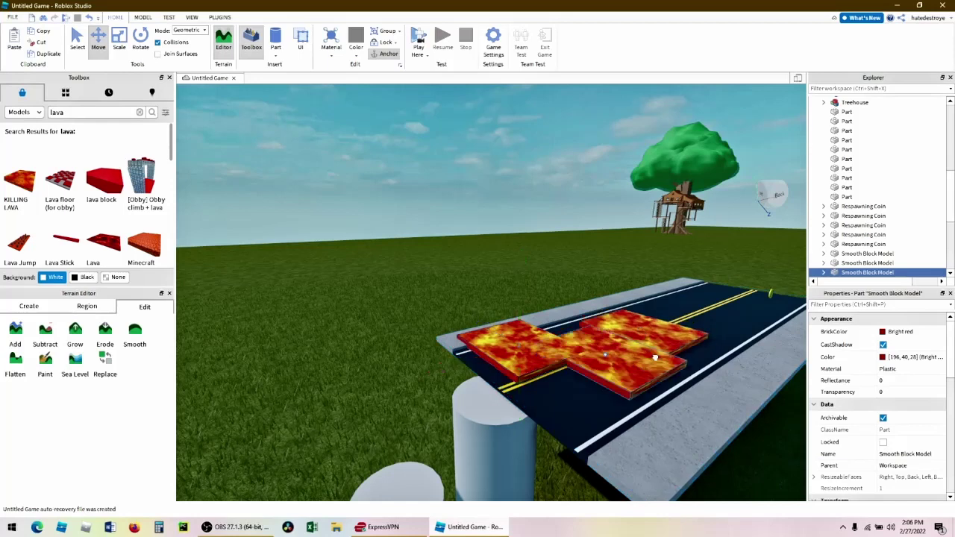
pyautogui.moveTo(655, 358); pyautogui.dragTo(616, 396)
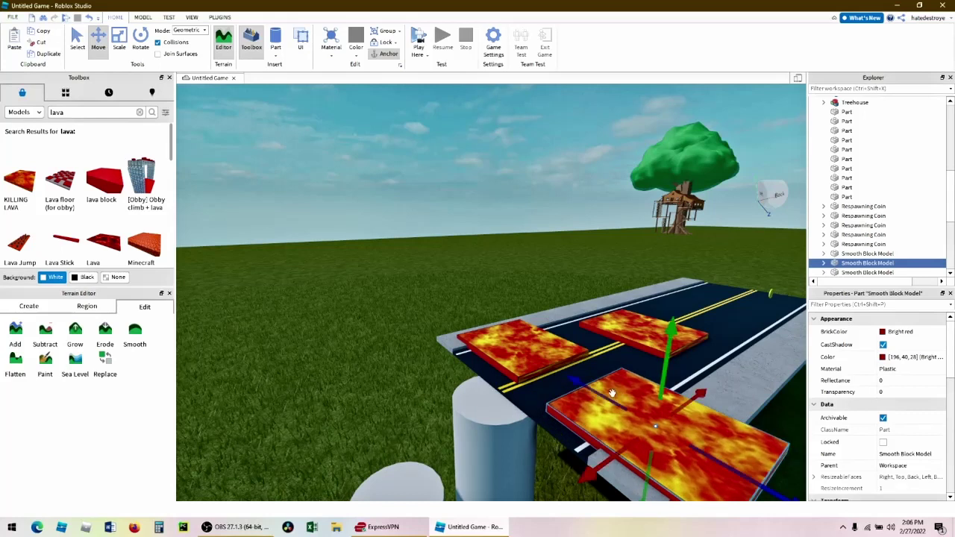
pyautogui.click(529, 359)
pyautogui.moveTo(656, 427); pyautogui.dragTo(647, 420)
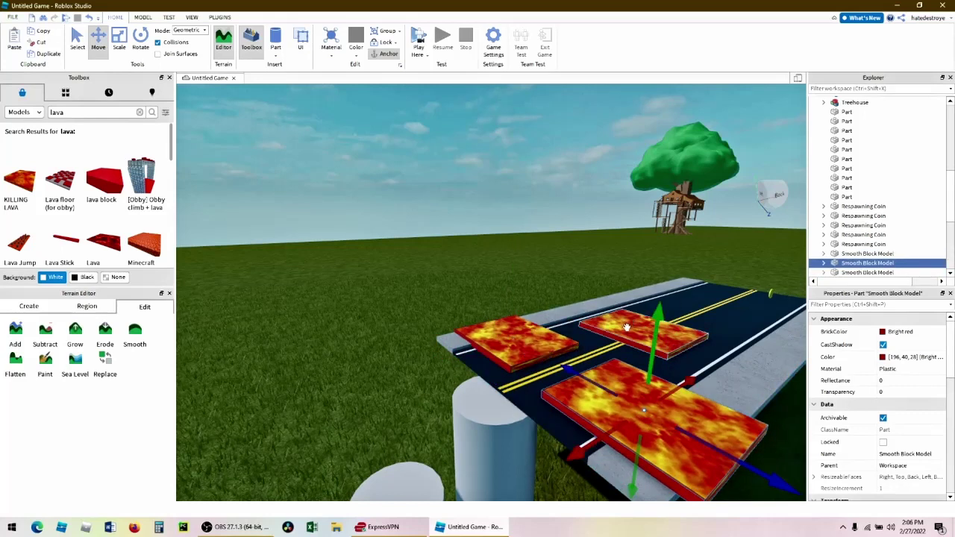
pyautogui.click(675, 284)
# - Examine the lava road up close and then the layout of the whole map from a distance
pyautogui.scroll(2, 694, 319)
pyautogui.moveTo(694, 320); pyautogui.dragTo(694, 319, button='right')
pyautogui.scroll(-2, 695, 319)
pyautogui.scroll(-10, 695, 319)
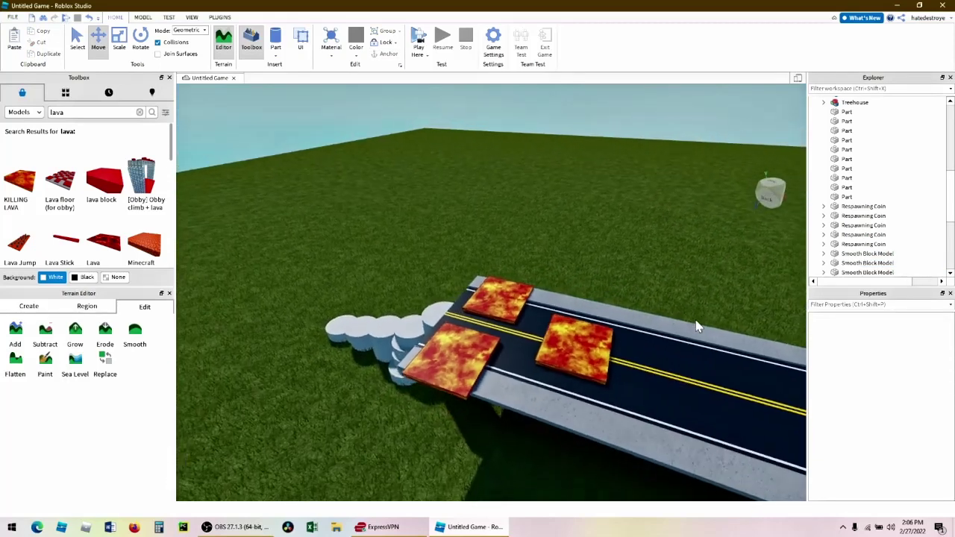
pyautogui.scroll(-3, 696, 325)
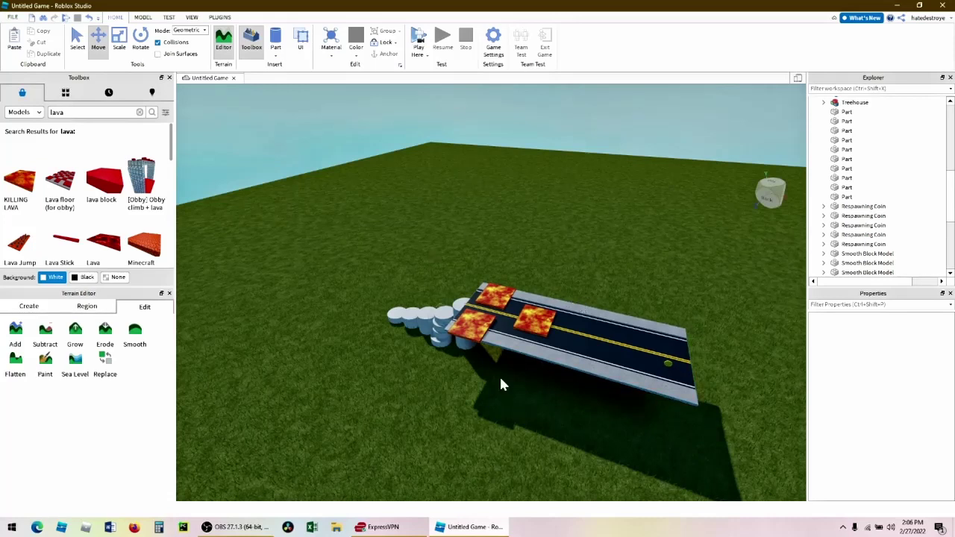
pyautogui.scroll(-1, 636, 277)
pyautogui.scroll(3, 636, 277)
pyautogui.scroll(-12, 637, 277)
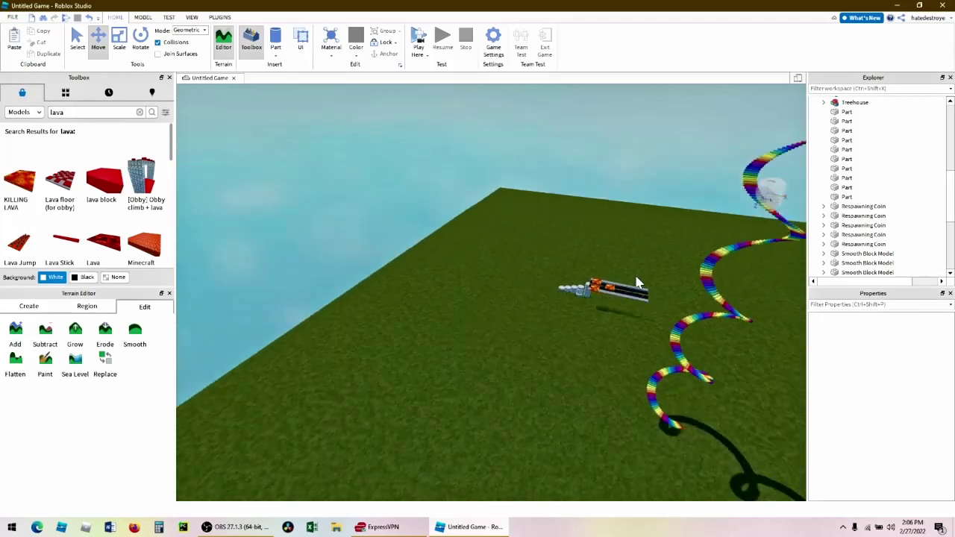
pyautogui.moveTo(639, 231); pyautogui.dragTo(646, 298, button='right')
pyautogui.moveTo(711, 429); pyautogui.dragTo(711, 429, button='right')
pyautogui.scroll(-2, 711, 429)
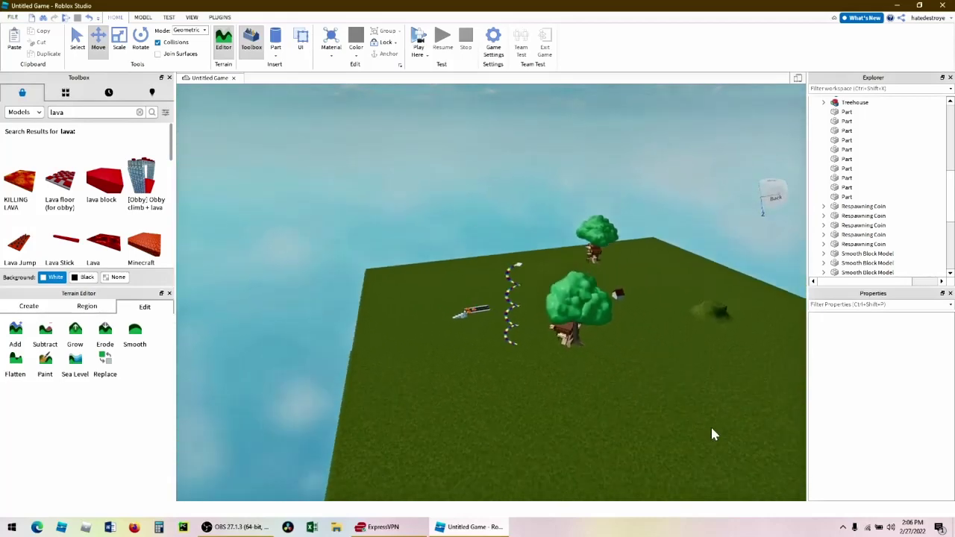
pyautogui.scroll(5, 613, 207)
pyautogui.scroll(5, 624, 214)
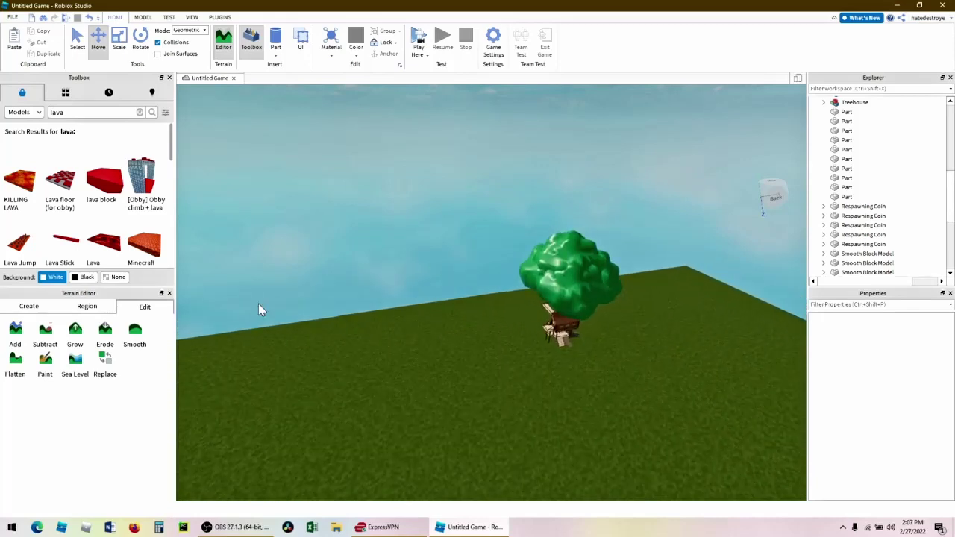
# - Clear the lava search, browse the model library, and try out the falling blood model before deleting it
pyautogui.click(139, 112)
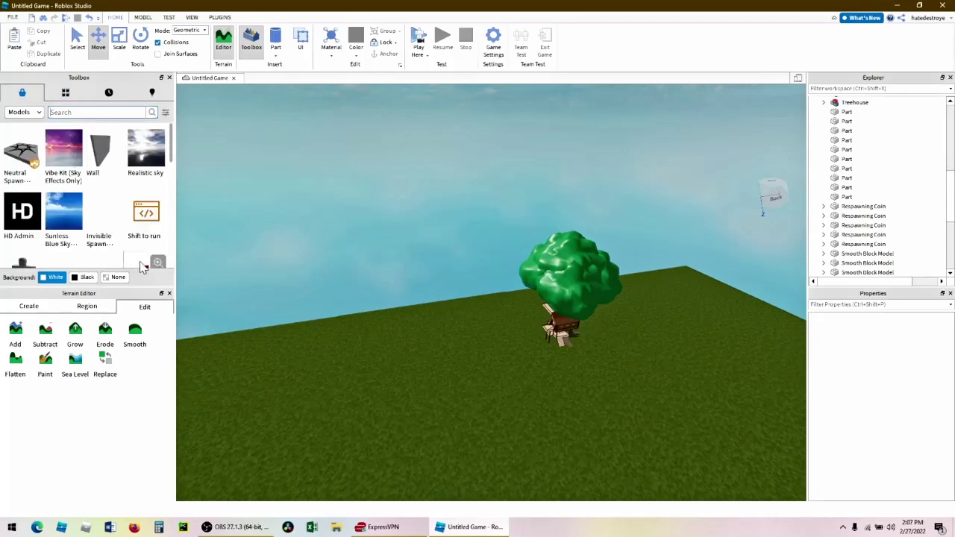
pyautogui.scroll(-5, 93, 203)
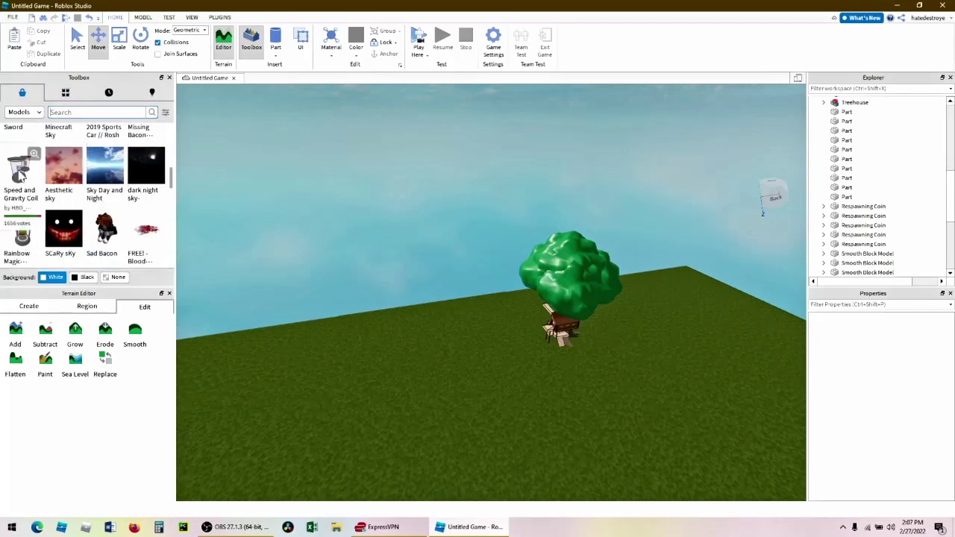
pyautogui.scroll(-5, 74, 209)
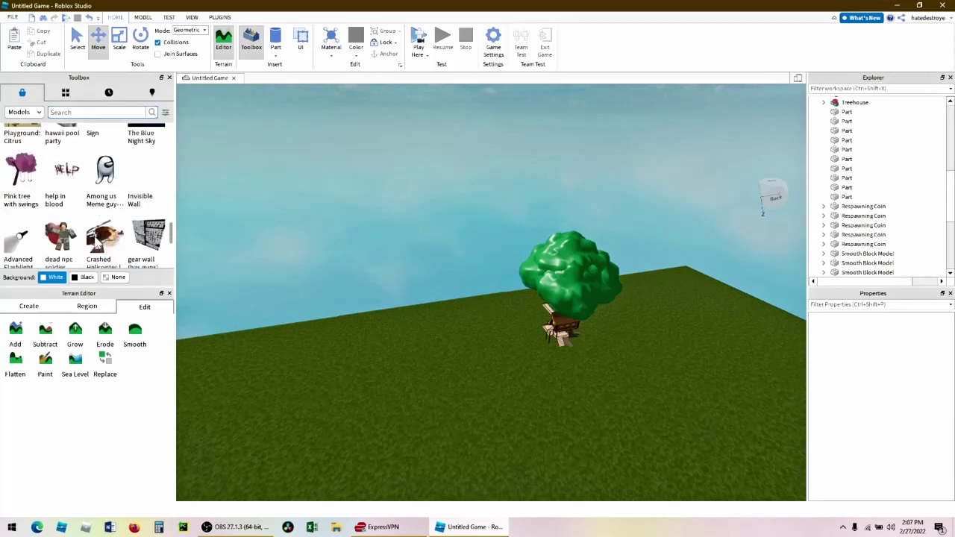
pyautogui.scroll(-5, 97, 243)
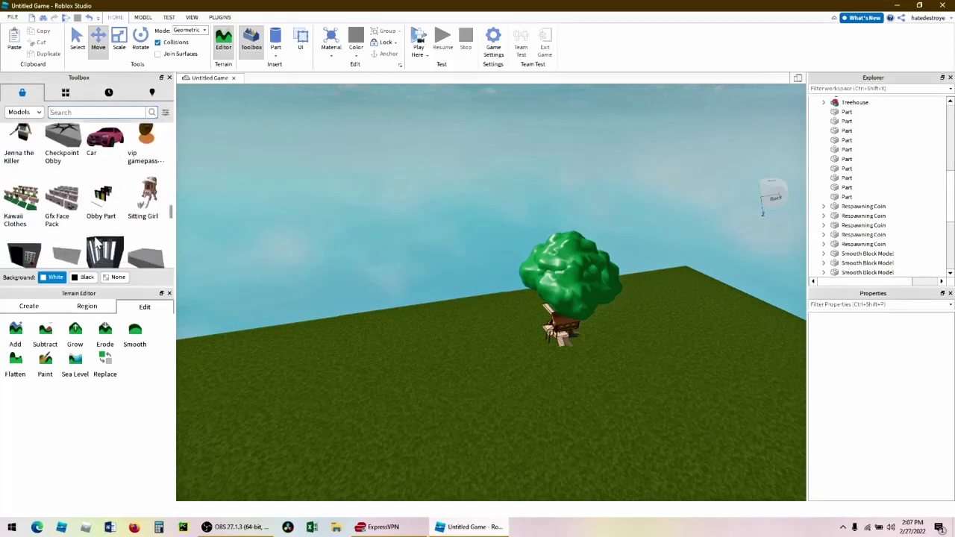
pyautogui.scroll(-4, 97, 243)
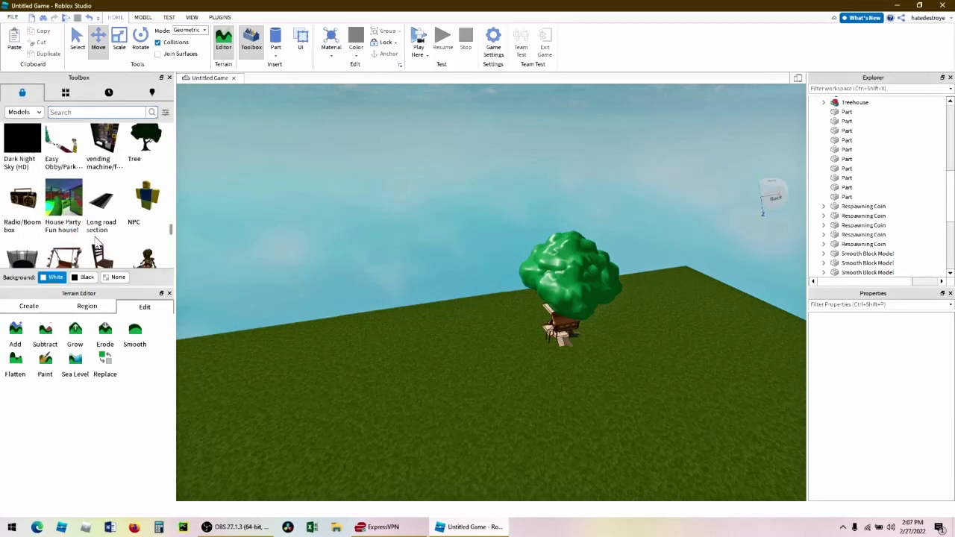
pyautogui.scroll(-4, 97, 244)
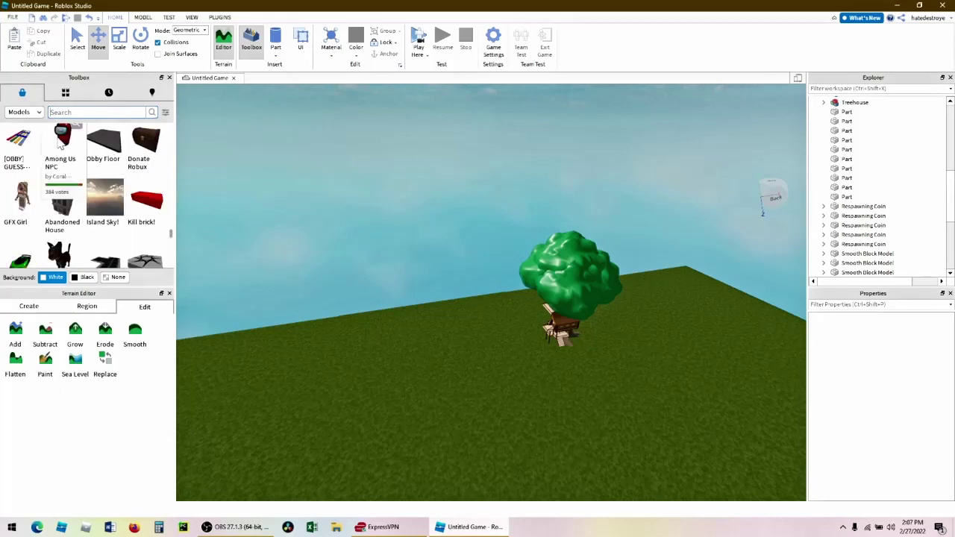
pyautogui.scroll(-4, 30, 213)
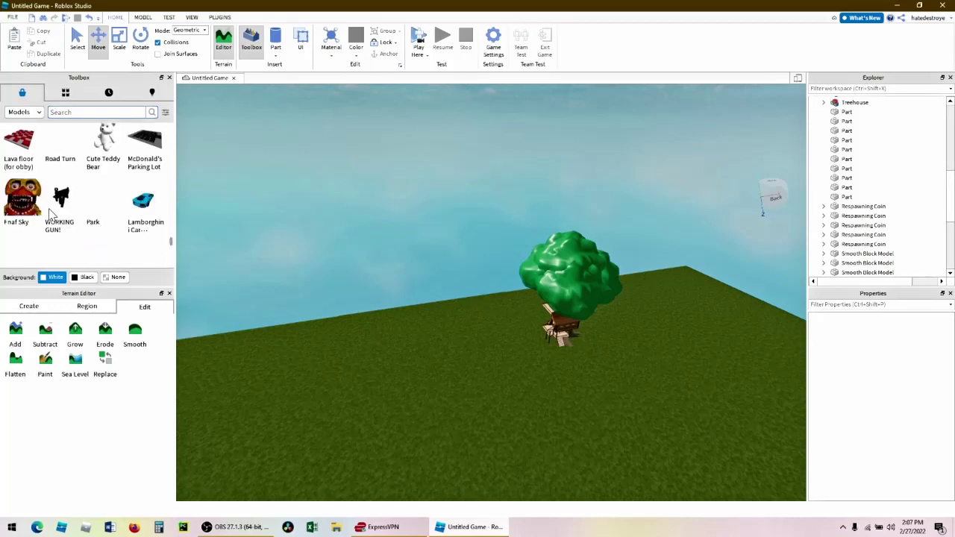
pyautogui.scroll(-3, 51, 214)
pyautogui.scroll(-8, 51, 214)
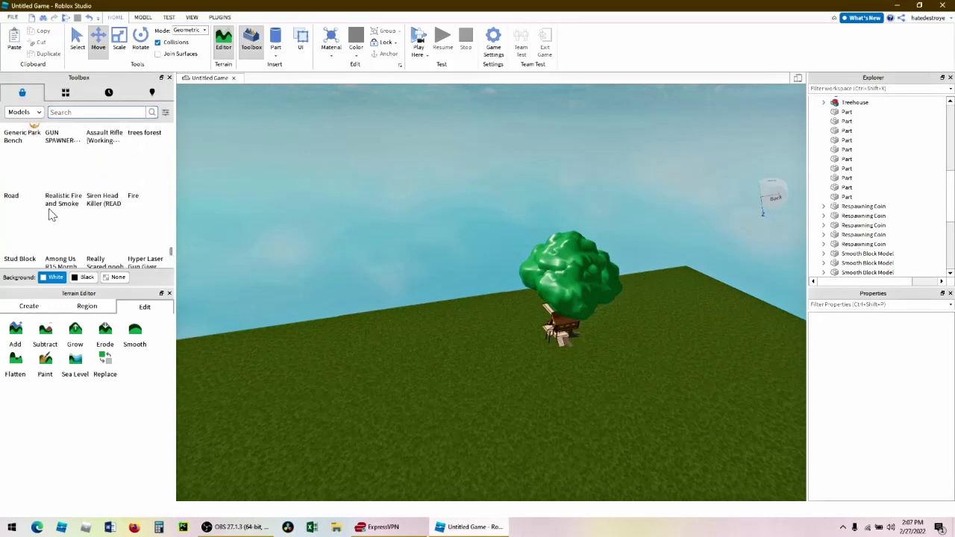
pyautogui.scroll(-1, 50, 214)
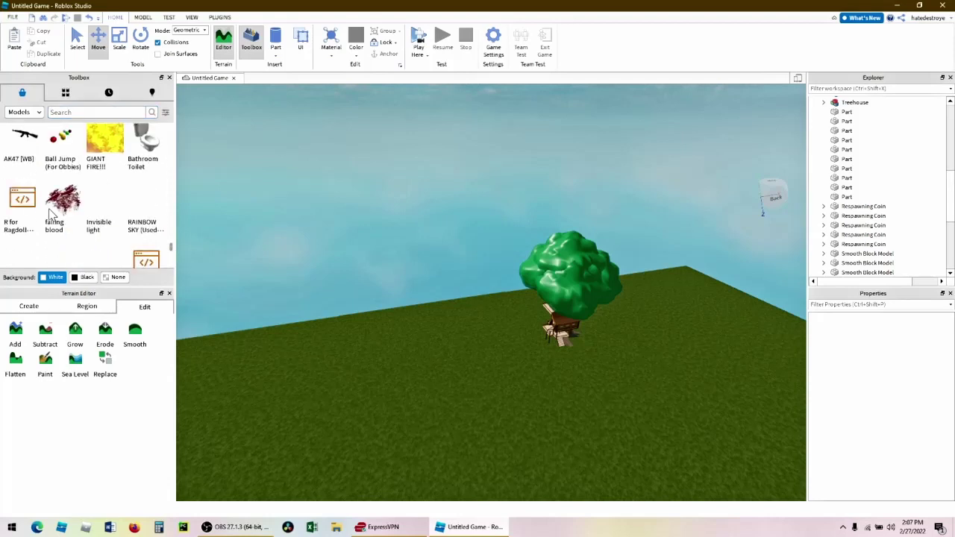
pyautogui.click(141, 223)
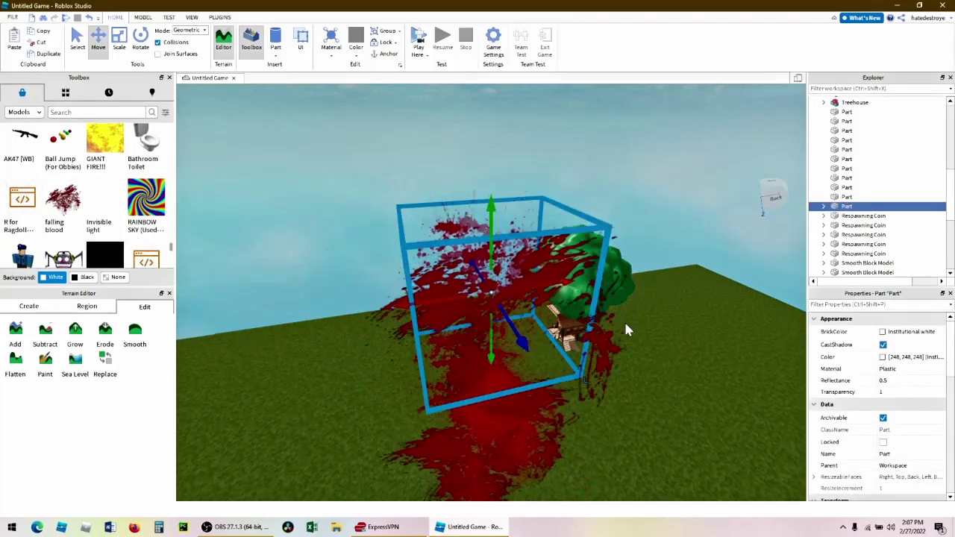
pyautogui.press('Delete')
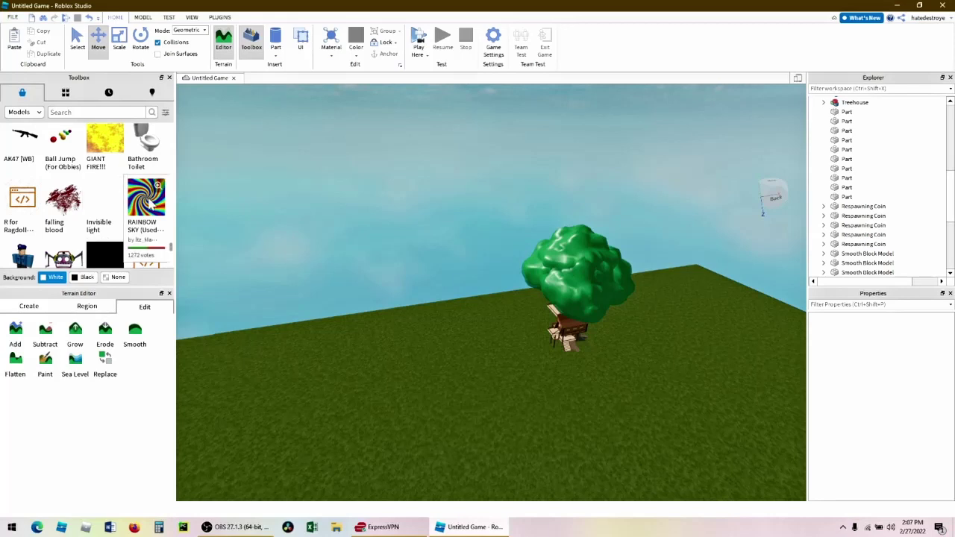
# - Paint a large area of the grass terrain as water using a spherical brush with base size 50
pyautogui.moveTo(304, 367); pyautogui.dragTo(304, 367, button='right')
pyautogui.scroll(-5, 304, 367)
pyautogui.scroll(-1, 305, 370)
pyautogui.moveTo(566, 396); pyautogui.dragTo(538, 396, button='right')
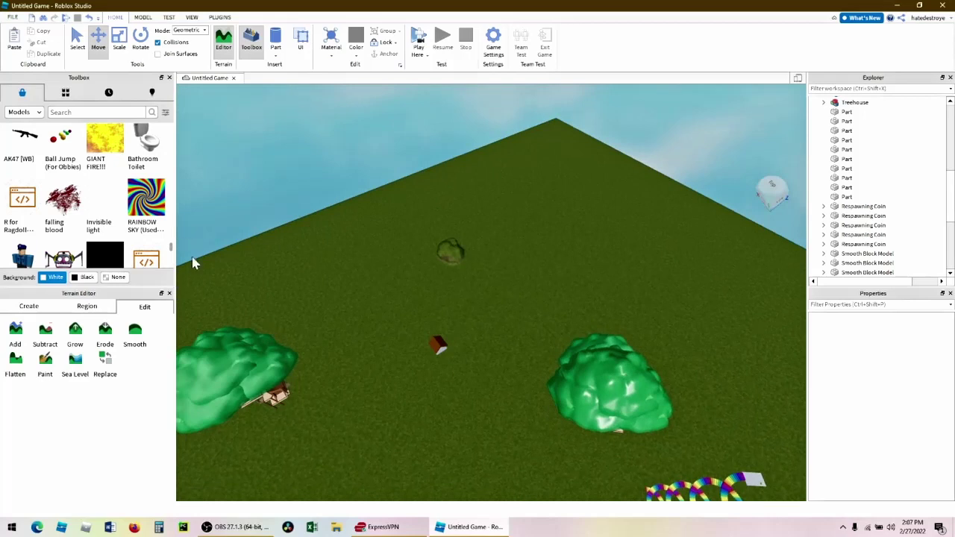
pyautogui.click(76, 337)
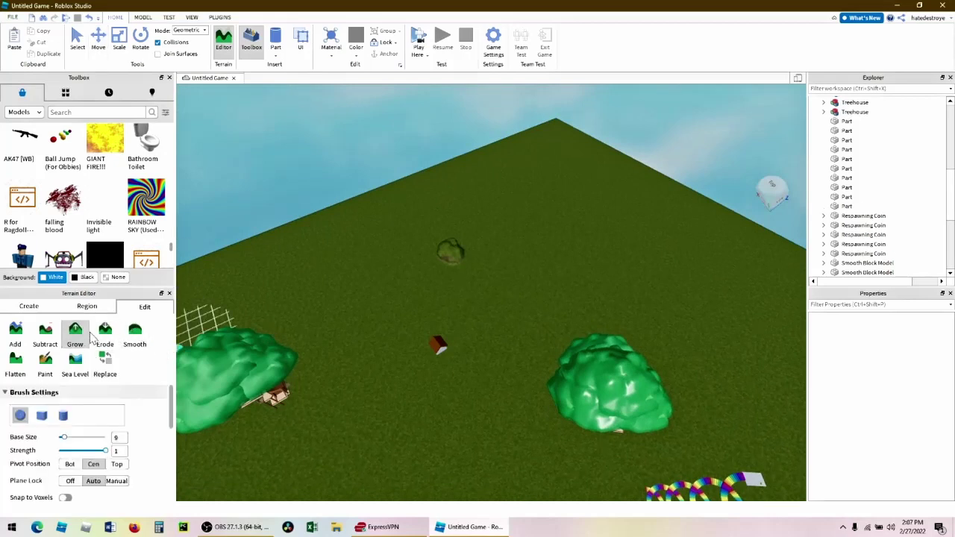
pyautogui.click(46, 365)
pyautogui.scroll(-5, 128, 466)
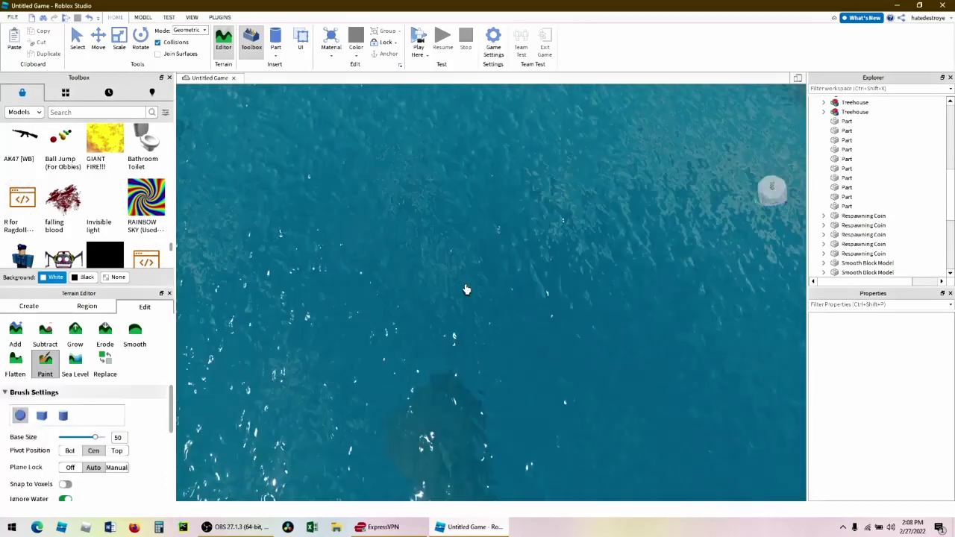
pyautogui.moveTo(467, 289); pyautogui.dragTo(466, 288, button='right')
pyautogui.scroll(-5, 466, 288)
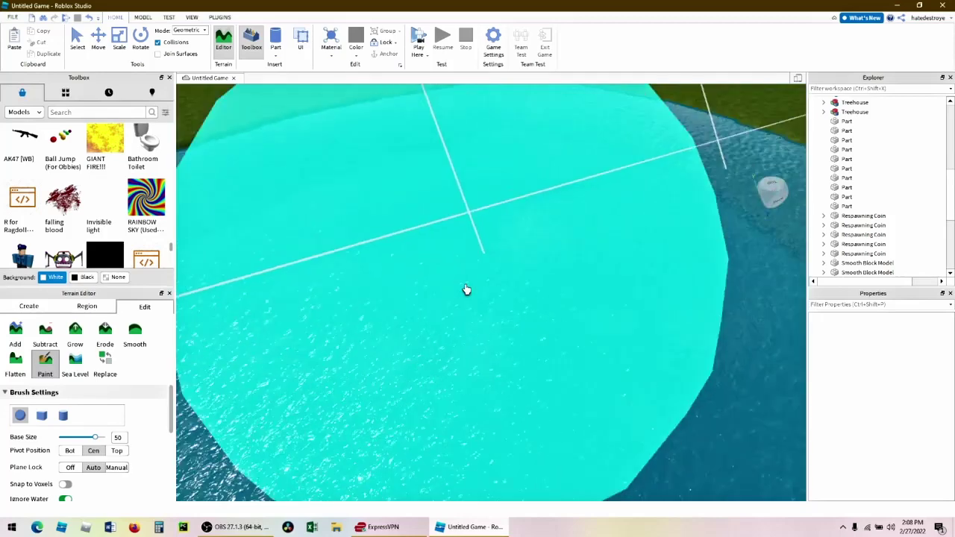
# - Leave the terrain Paint tool and inspect the painted lake from above and below the water surface
pyautogui.scroll(4, 421, 347)
pyautogui.moveTo(421, 348); pyautogui.dragTo(421, 348, button='right')
pyautogui.moveTo(544, 369); pyautogui.dragTo(543, 368, button='right')
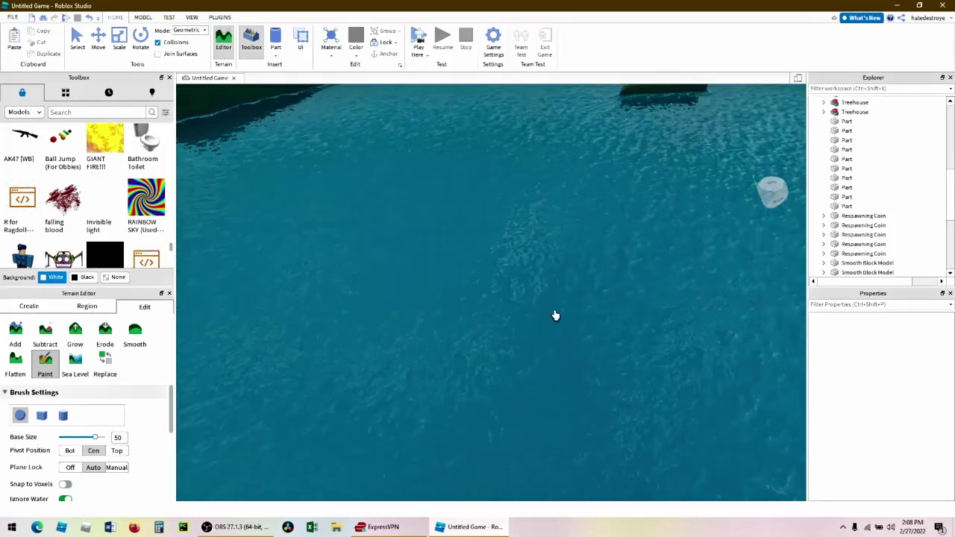
pyautogui.click(50, 365)
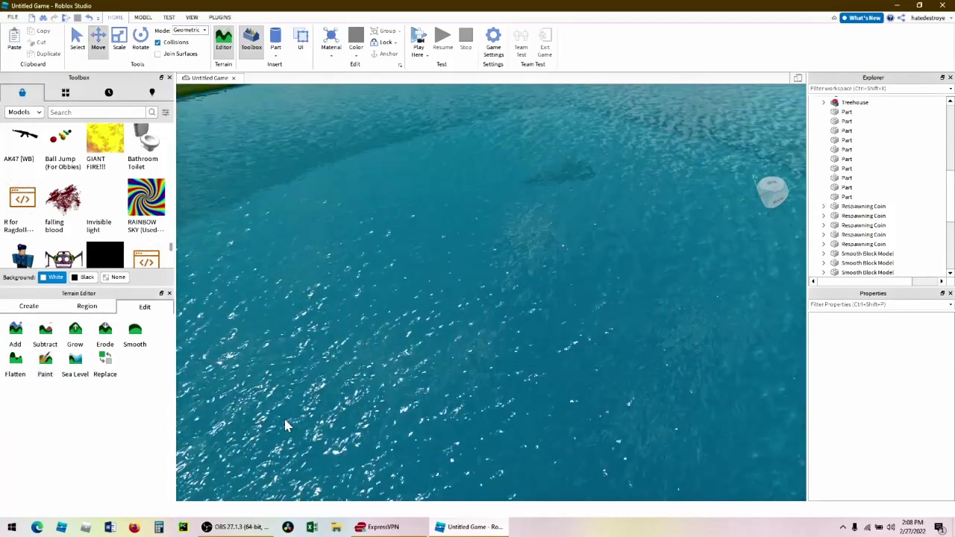
pyautogui.scroll(-5, 286, 421)
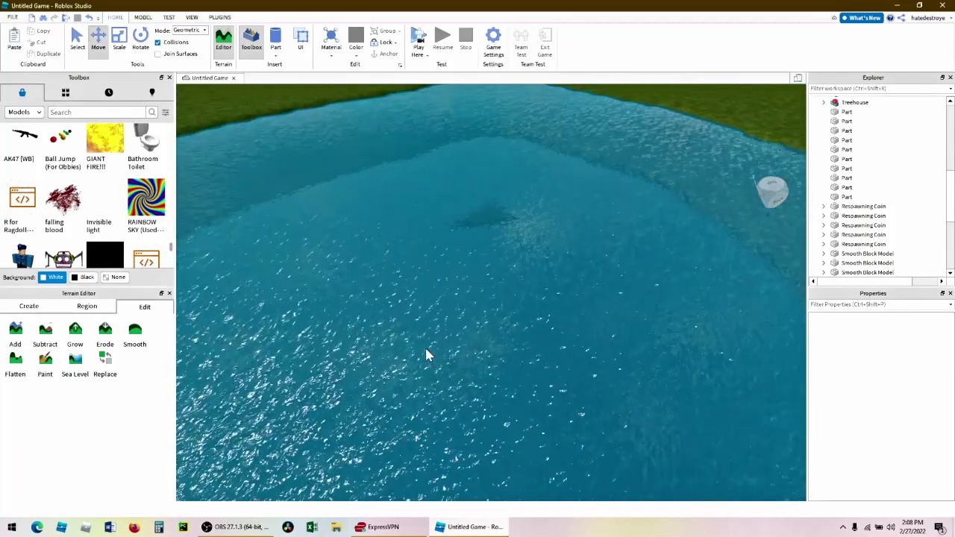
pyautogui.scroll(8, 426, 356)
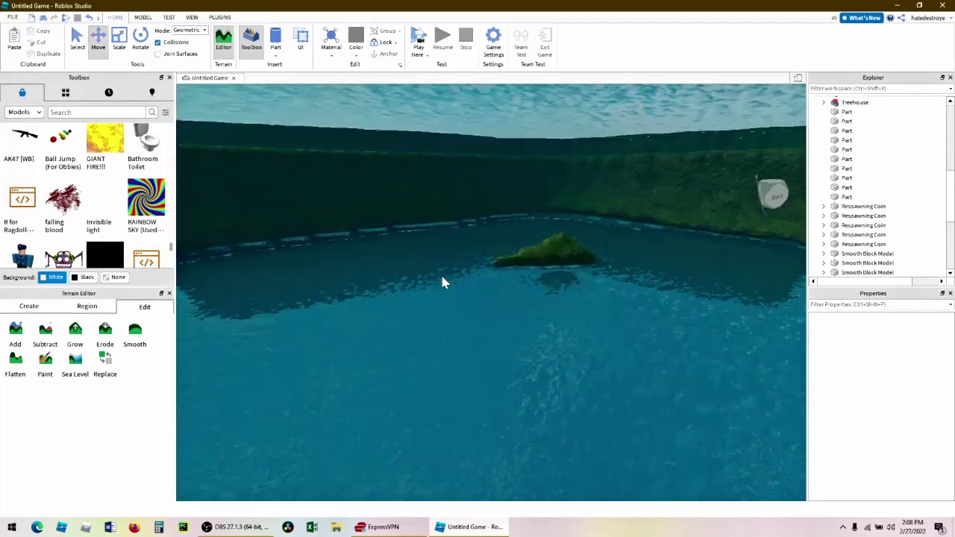
pyautogui.scroll(3, 442, 282)
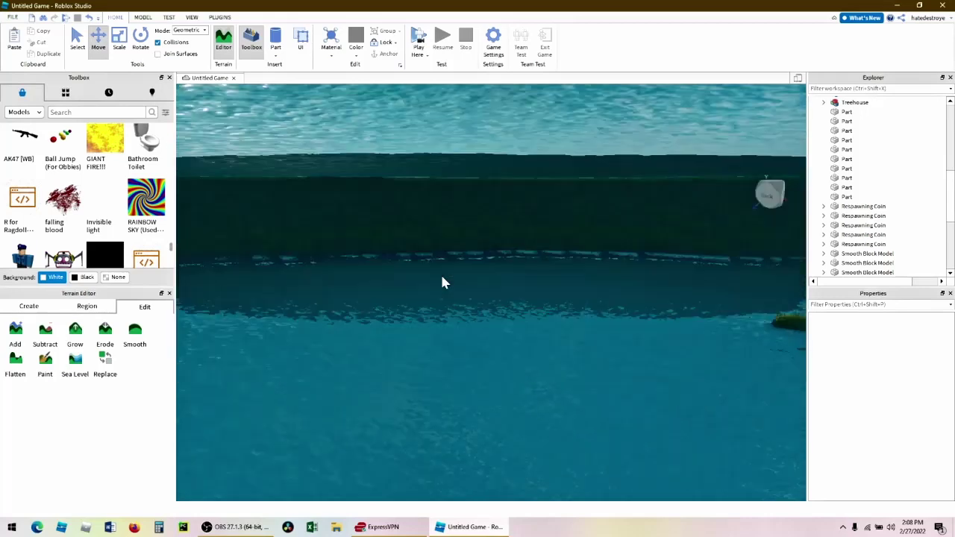
# - Insert a Respawning Coin from the recent models and move it down and across into the lake's underwater area
pyautogui.click(108, 92)
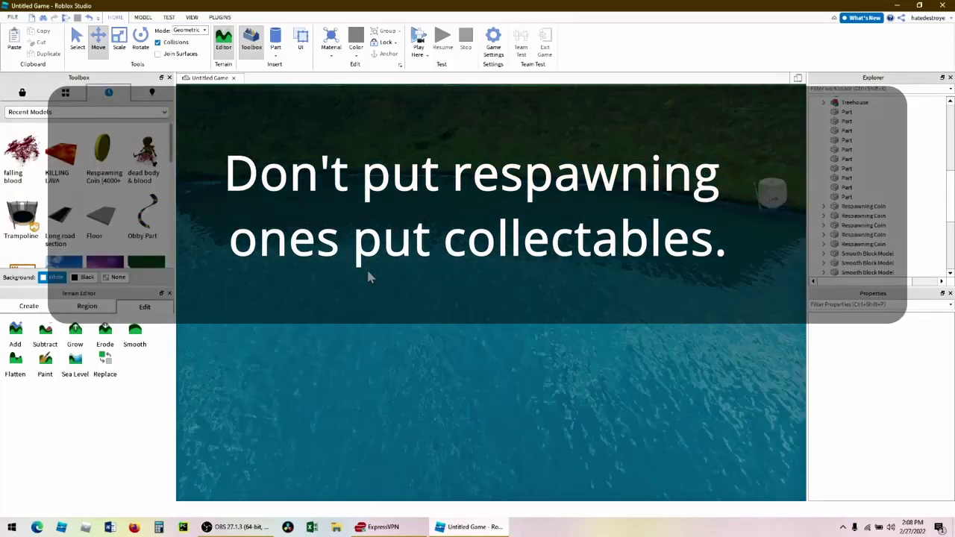
pyautogui.moveTo(253, 297); pyautogui.dragTo(444, 377)
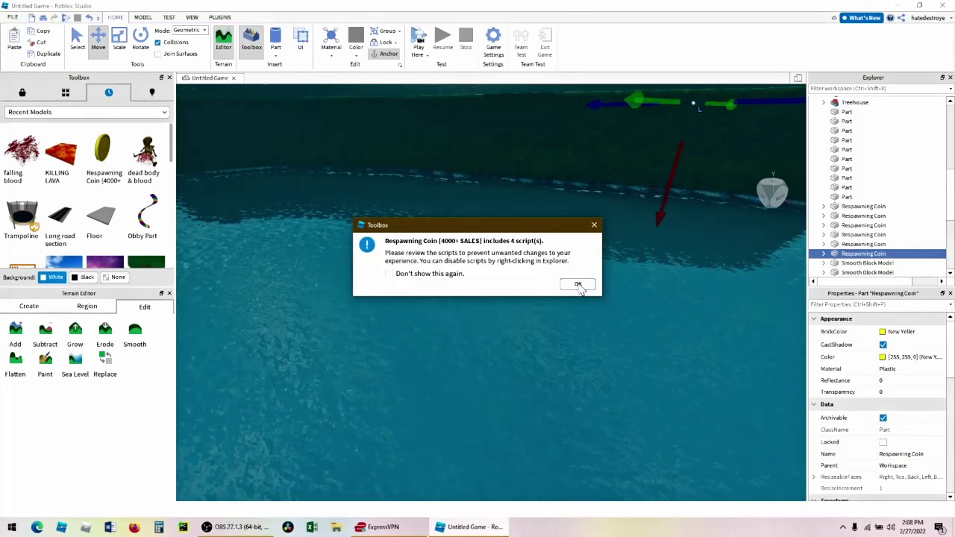
pyautogui.click(579, 287)
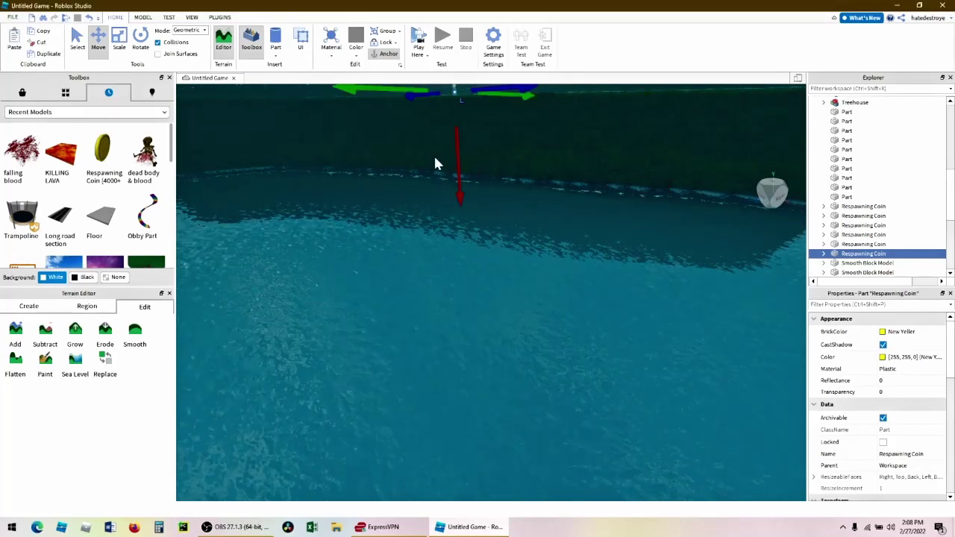
pyautogui.moveTo(457, 154); pyautogui.dragTo(464, 230)
pyautogui.moveTo(395, 186); pyautogui.dragTo(228, 209)
pyautogui.moveTo(319, 201); pyautogui.dragTo(487, 341)
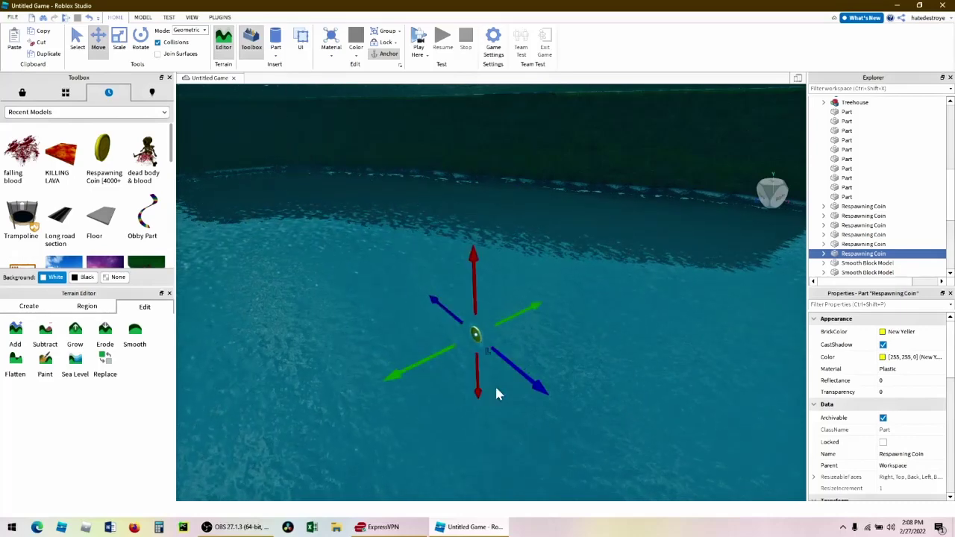
pyautogui.click(464, 382)
# - Return to the model library and view the whole lake and its surroundings from above
pyautogui.scroll(-8, 465, 234)
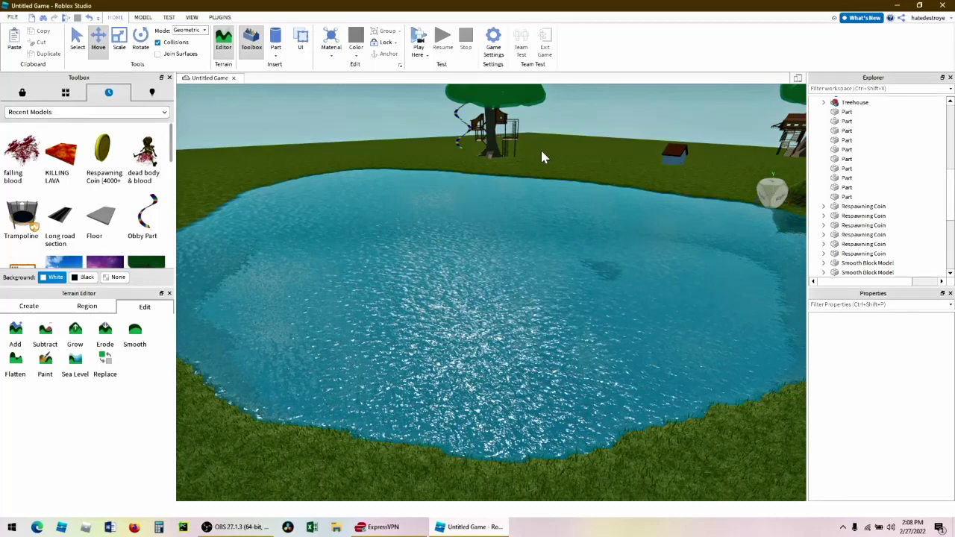
pyautogui.moveTo(542, 150); pyautogui.dragTo(603, 127, button='right')
pyautogui.scroll(-3, 603, 127)
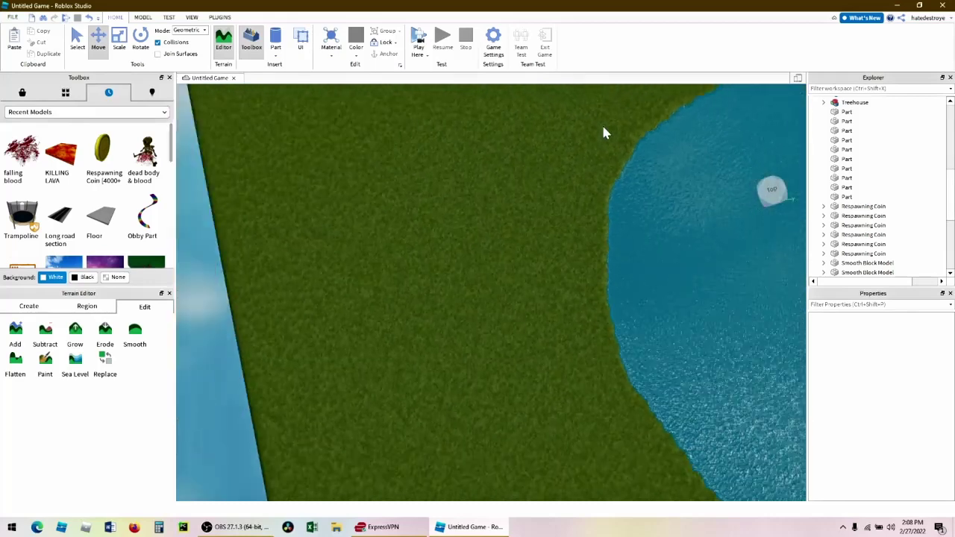
pyautogui.click(29, 94)
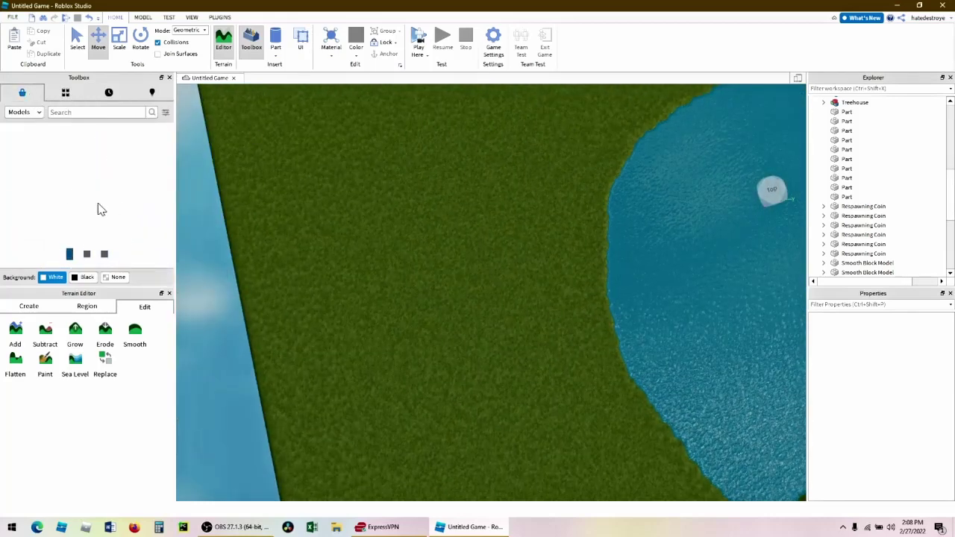
pyautogui.scroll(-2, 333, 342)
pyautogui.scroll(-2, 333, 342)
pyautogui.moveTo(330, 337); pyautogui.dragTo(330, 338, button='right')
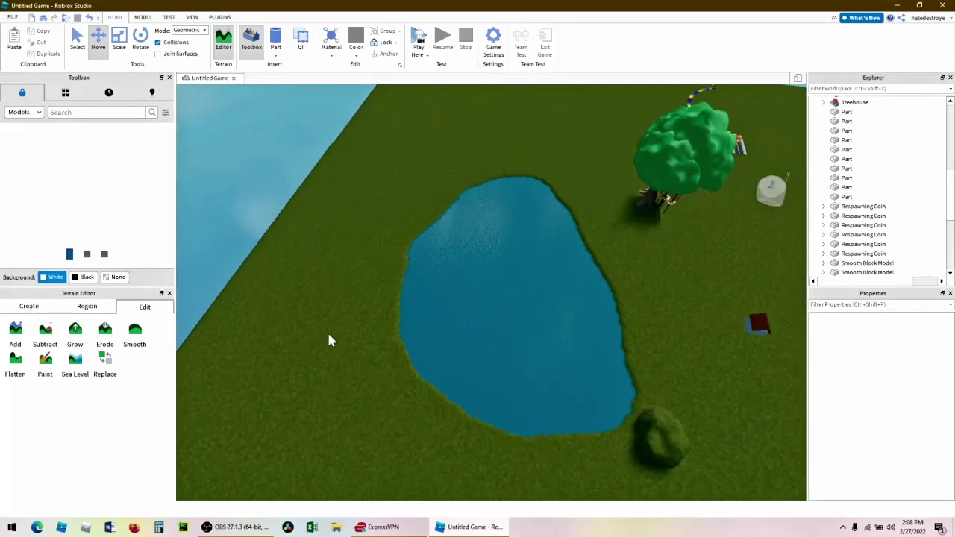
# - Select the hidden Easy-Teleport-2 pad in the workspace and view it up close at the lake's edge
pyautogui.click(858, 161)
pyautogui.scroll(8, 936, 200)
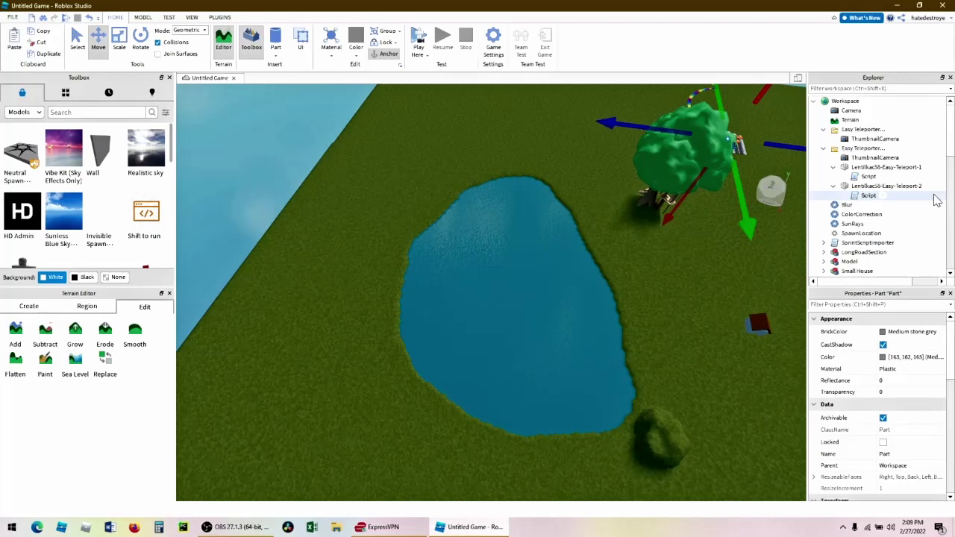
pyautogui.click(884, 186)
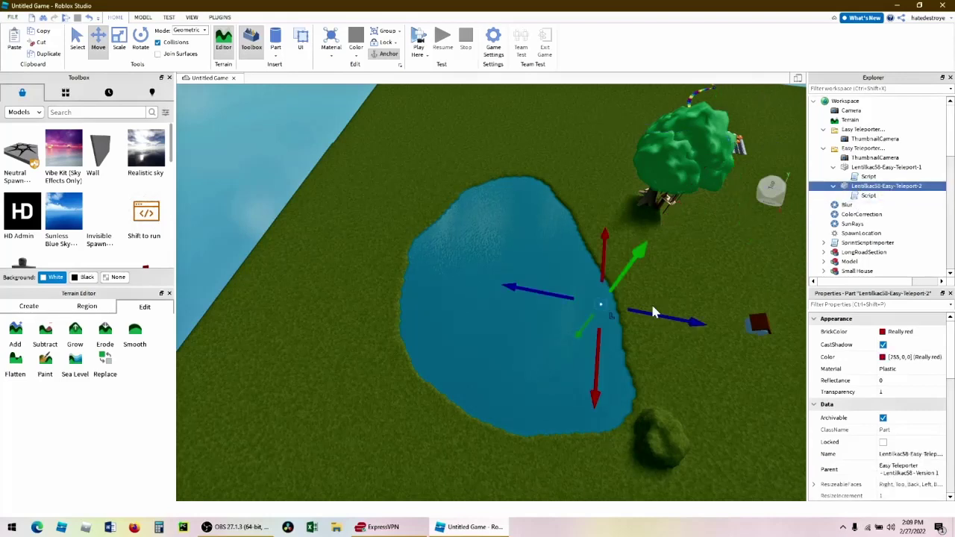
pyautogui.scroll(8, 613, 304)
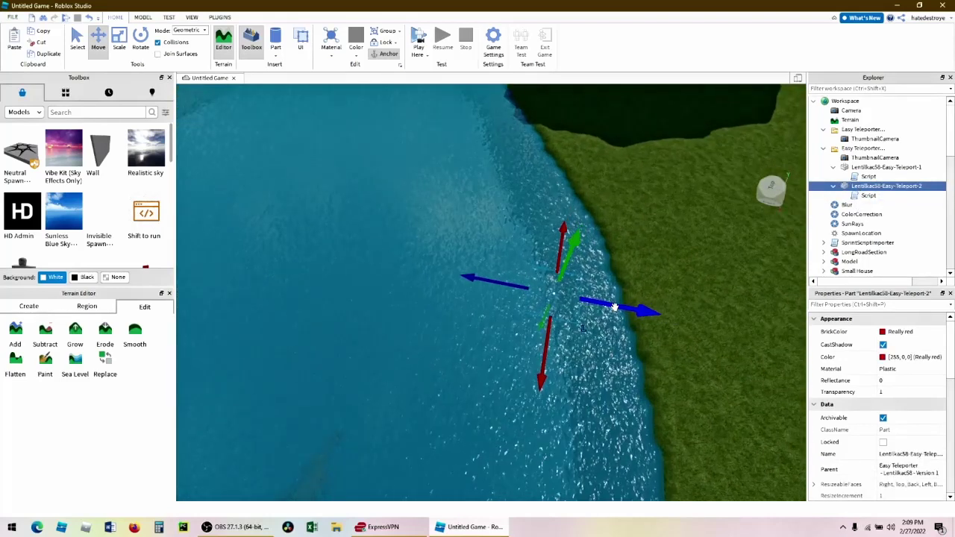
# - Move the second Easy Teleporter part out of the lake onto the adjacent grass, and select the SpawnLocation
pyautogui.moveTo(568, 306); pyautogui.dragTo(723, 291)
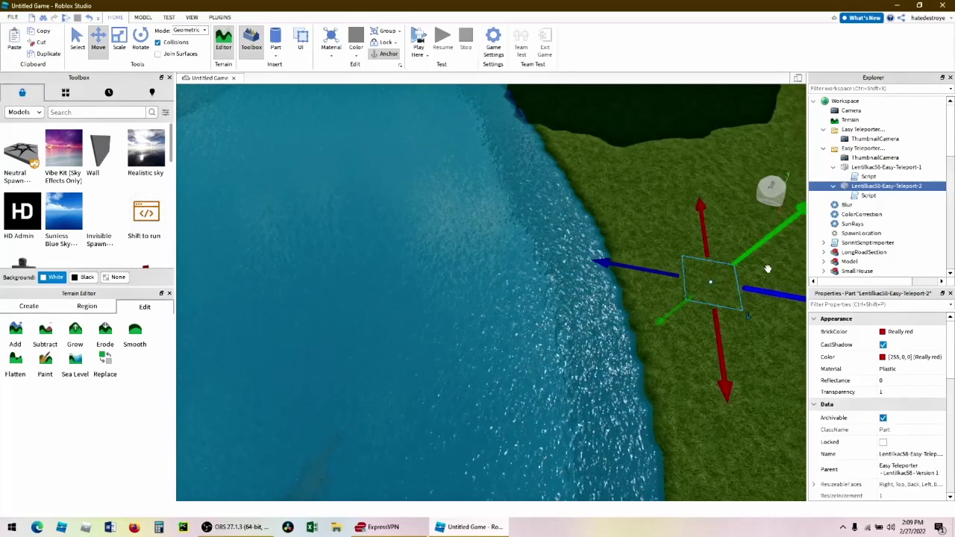
pyautogui.scroll(-4, 735, 258)
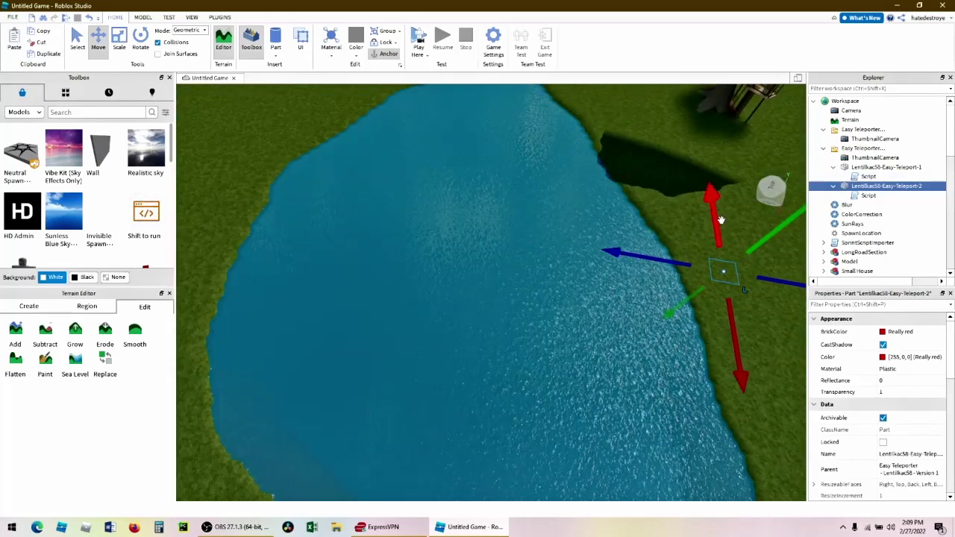
pyautogui.click(865, 233)
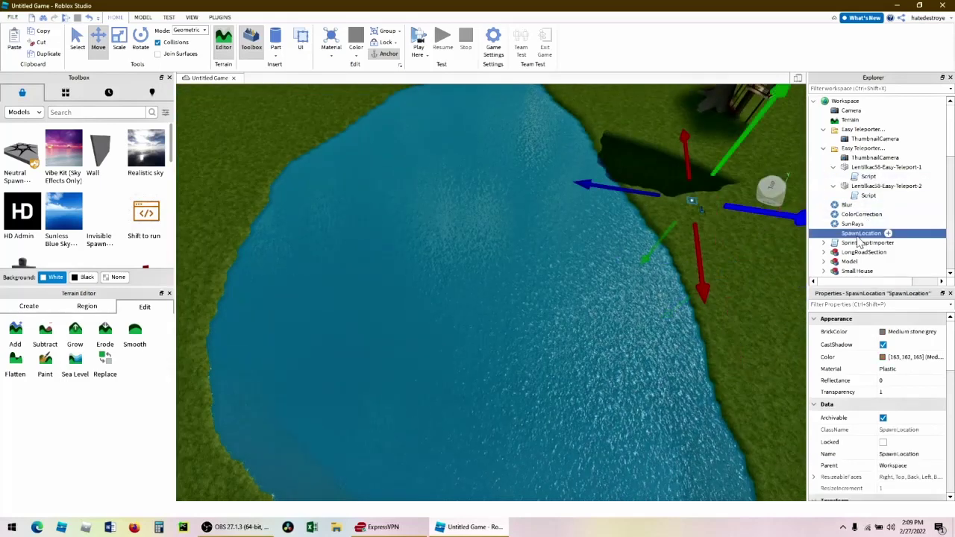
# - Add a mound of Snow terrain on the grass beside the lake using the Add brush at base size 32
pyautogui.scroll(3, 679, 240)
pyautogui.scroll(-5, 676, 220)
pyautogui.scroll(3, 676, 220)
pyautogui.scroll(-8, 561, 321)
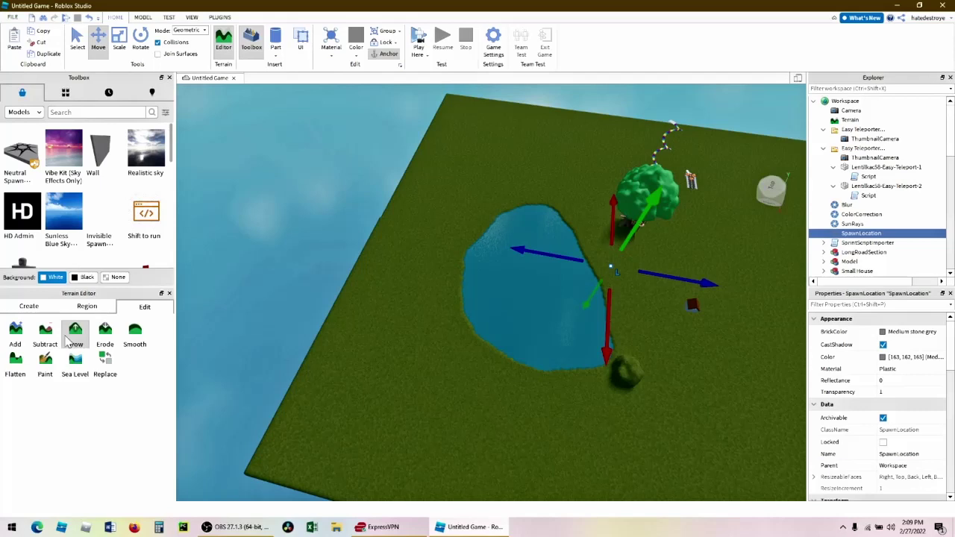
pyautogui.click(15, 337)
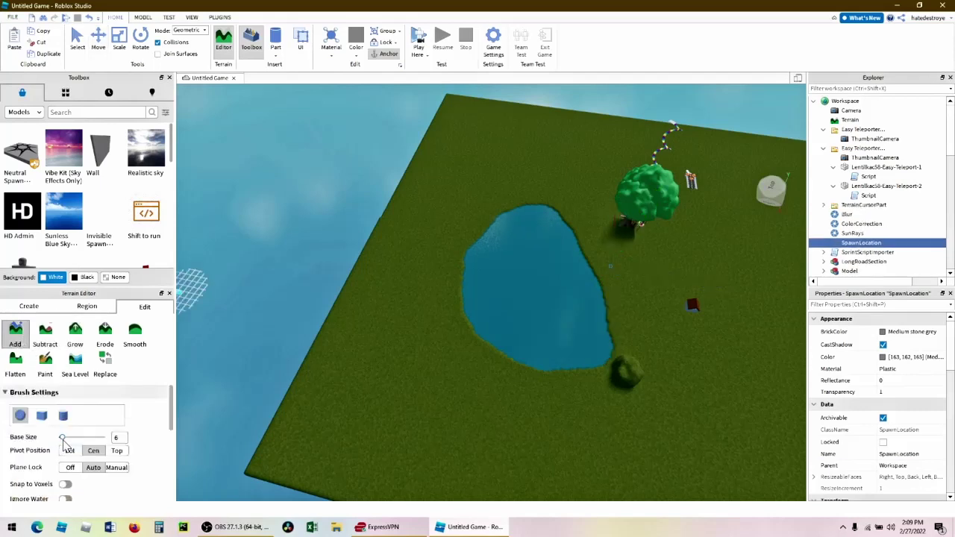
pyautogui.moveTo(65, 442); pyautogui.dragTo(85, 445)
pyautogui.scroll(-5, 74, 469)
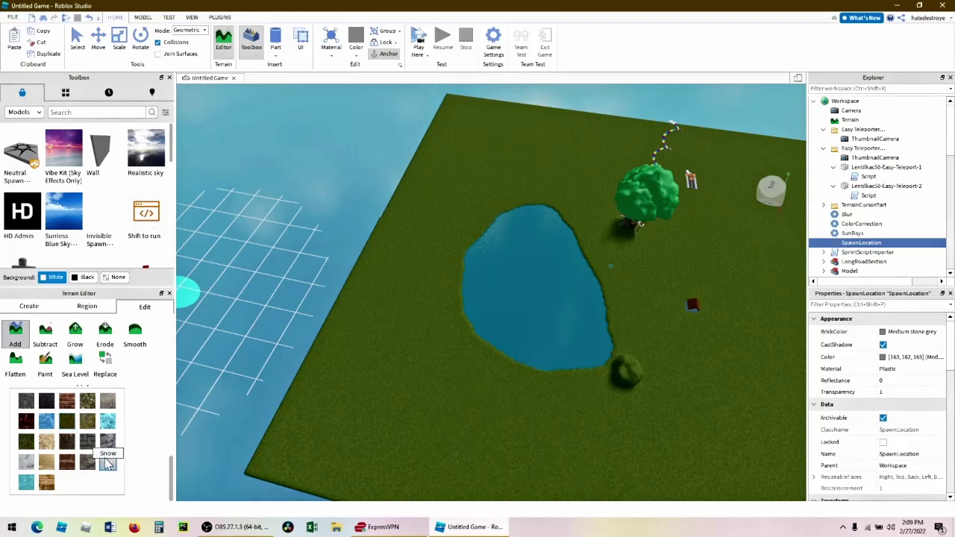
pyautogui.click(108, 462)
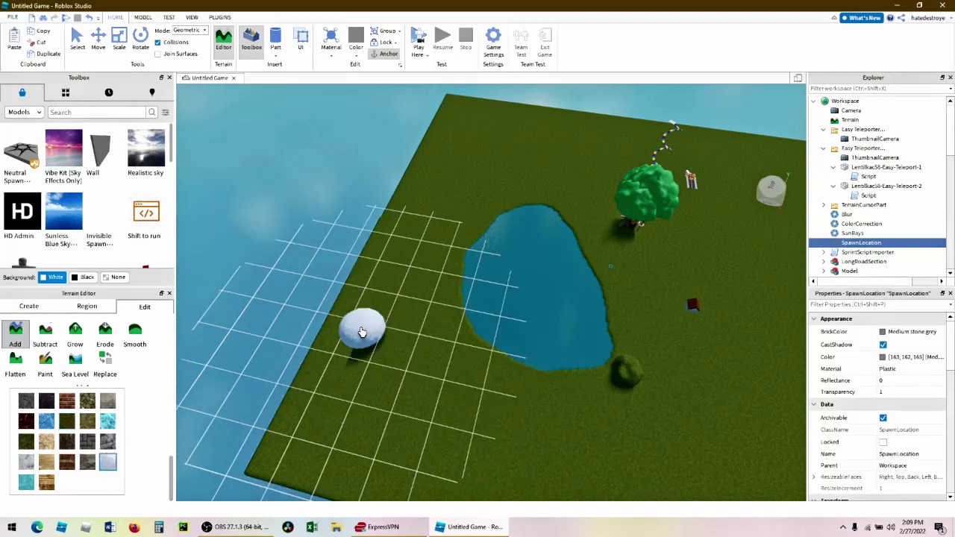
pyautogui.moveTo(353, 323)
pyautogui.mouseDown()
pyautogui.moveTo(374, 330)
pyautogui.moveTo(359, 306)
pyautogui.mouseUp()
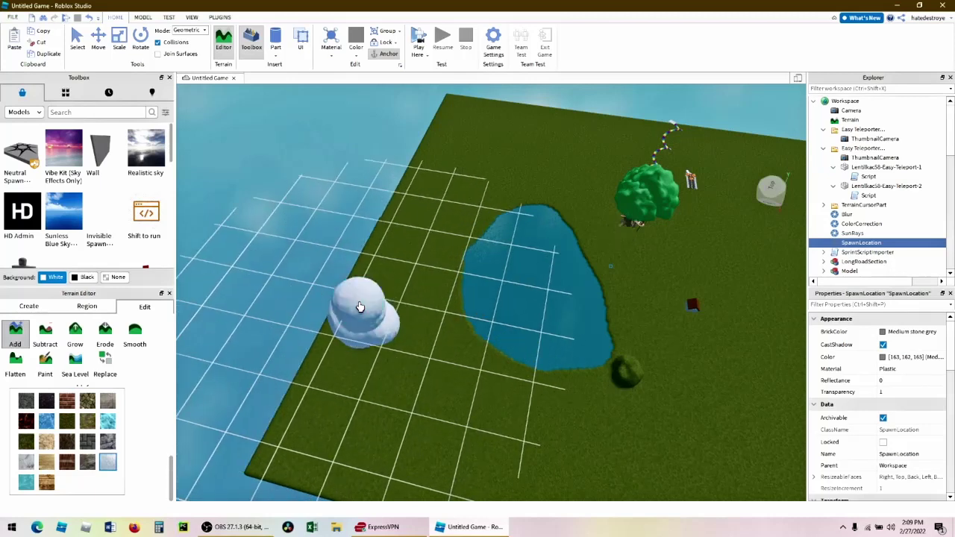
# - Enlarge the top of the snow mound using the Grow brush at base size 33 with the Snow material
pyautogui.click(73, 345)
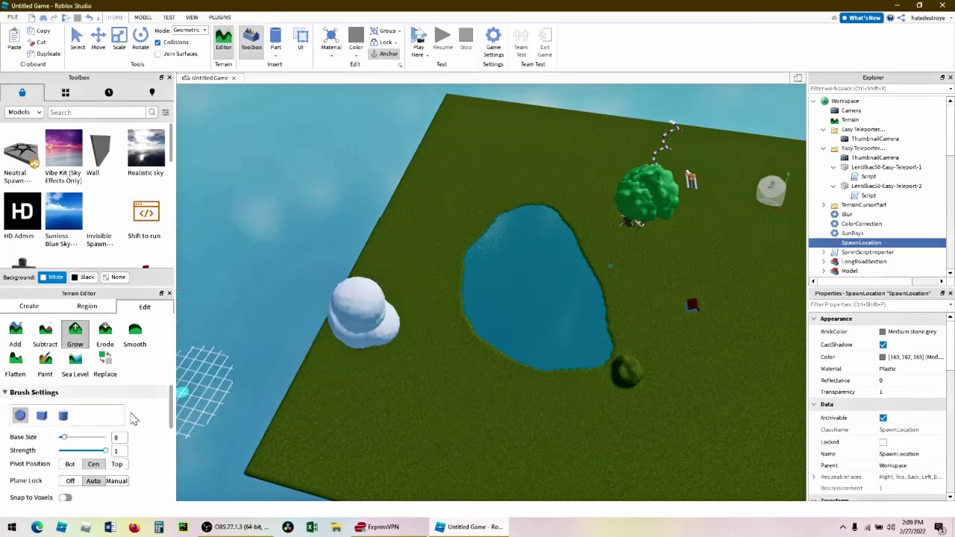
pyautogui.click(84, 437)
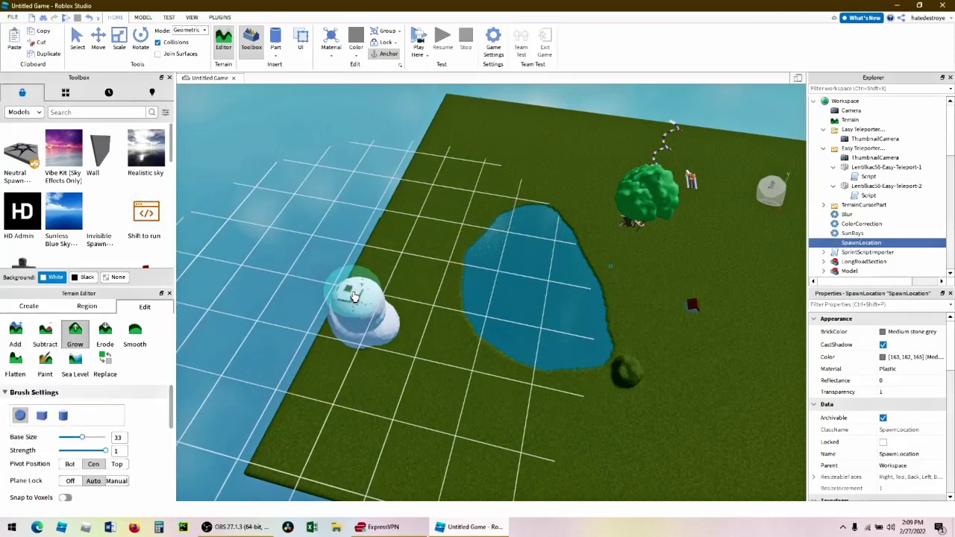
pyautogui.scroll(-5, 108, 451)
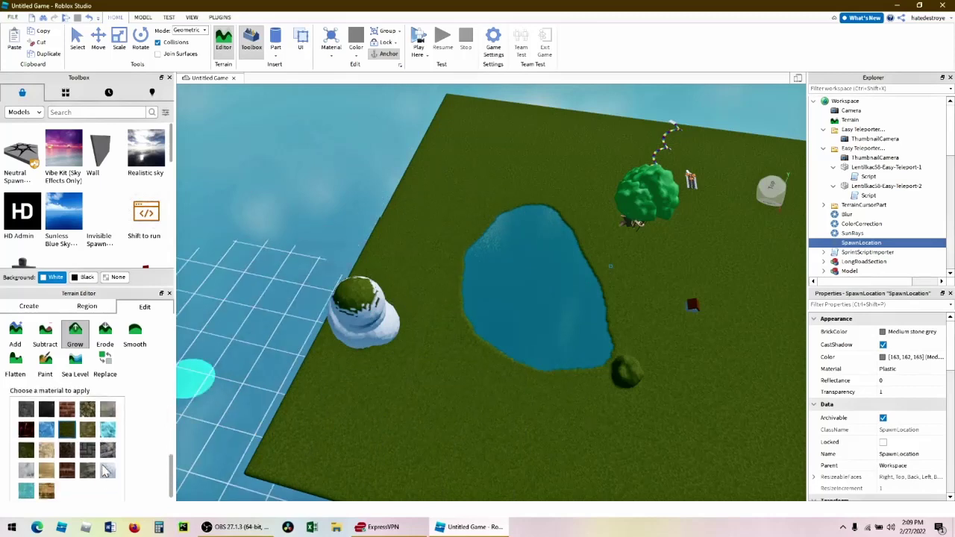
pyautogui.click(108, 465)
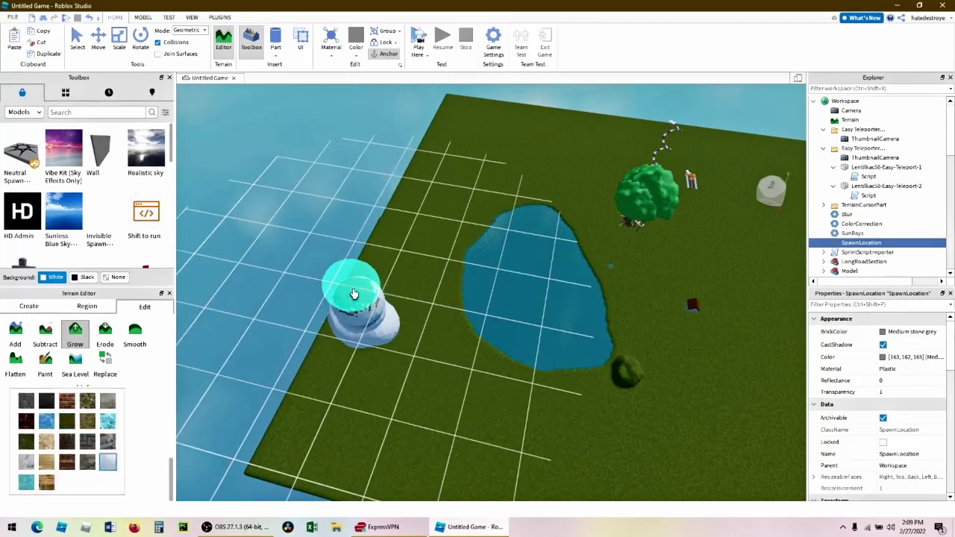
pyautogui.moveTo(357, 296); pyautogui.dragTo(357, 297)
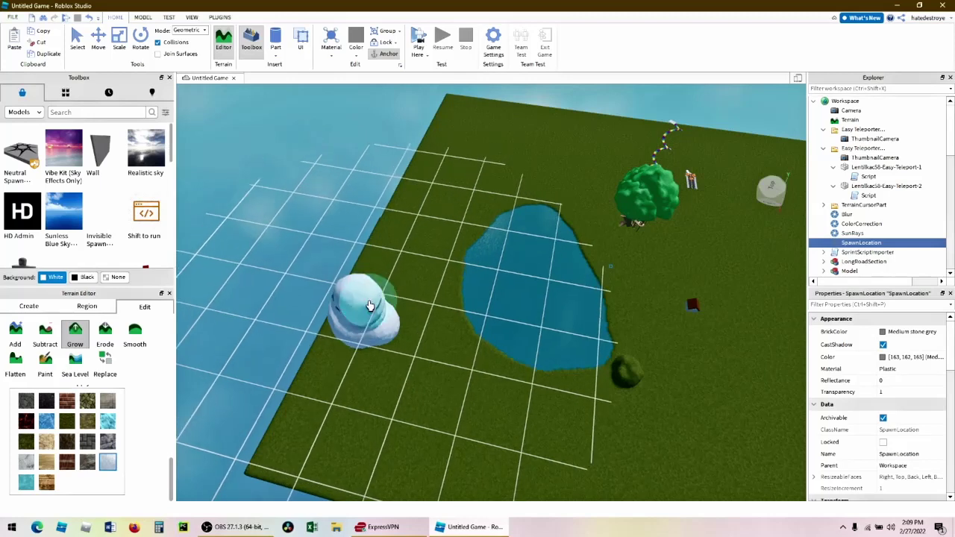
# - Add a long winding snow ridge from the mound across the lake, and build up more snow around its base
pyautogui.click(18, 337)
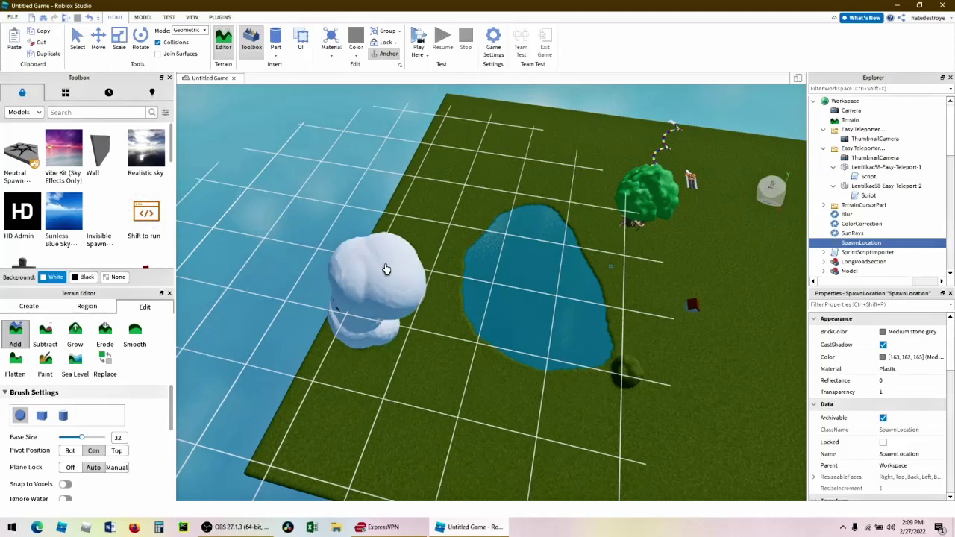
pyautogui.moveTo(379, 271)
pyautogui.mouseDown()
pyautogui.moveTo(392, 277)
pyautogui.moveTo(518, 256)
pyautogui.moveTo(582, 202)
pyautogui.moveTo(527, 141)
pyautogui.moveTo(668, 176)
pyautogui.mouseUp()
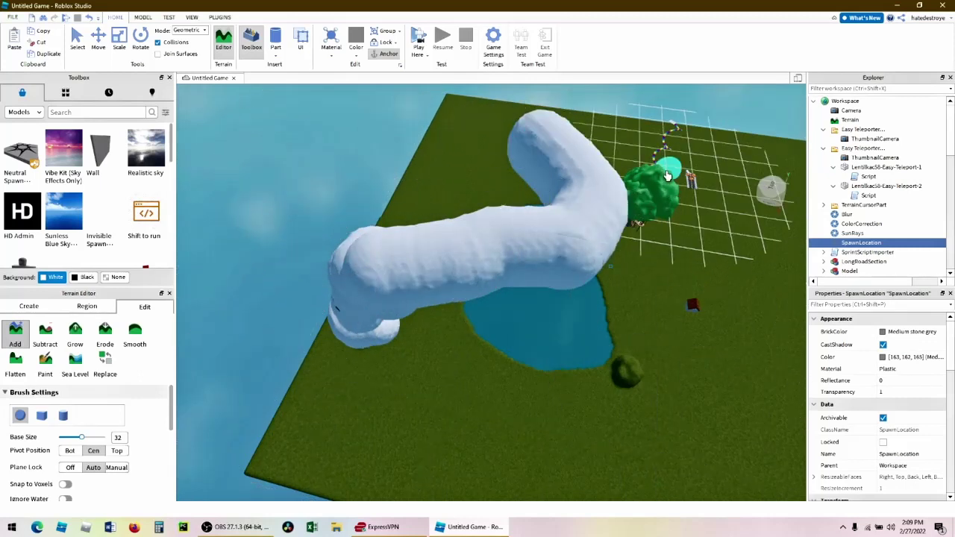
pyautogui.moveTo(554, 132); pyautogui.dragTo(553, 132, button='right')
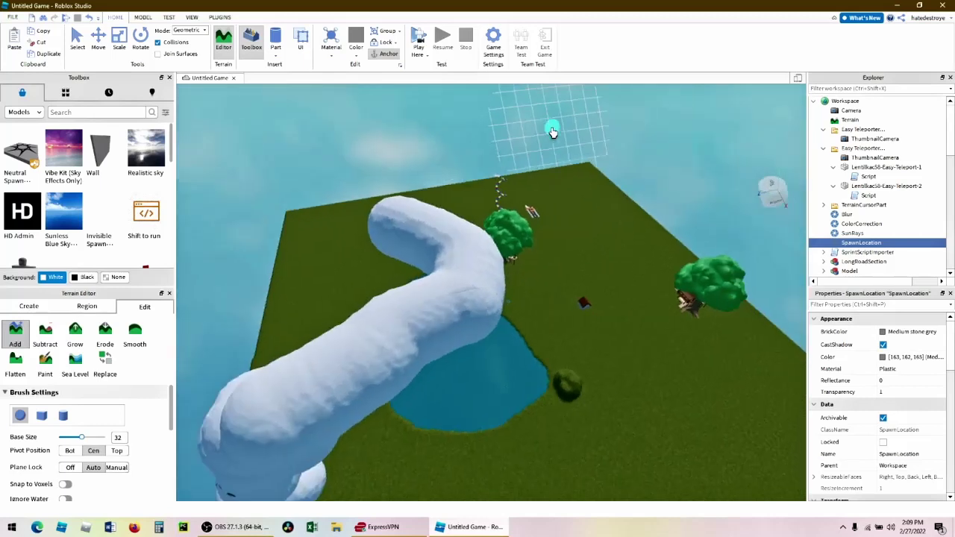
pyautogui.moveTo(379, 239)
pyautogui.mouseDown()
pyautogui.moveTo(387, 239)
pyautogui.moveTo(277, 230)
pyautogui.moveTo(431, 316)
pyautogui.mouseUp()
pyautogui.moveTo(416, 360)
pyautogui.mouseDown()
pyautogui.moveTo(410, 399)
pyautogui.moveTo(427, 443)
pyautogui.moveTo(364, 489)
pyautogui.moveTo(341, 490)
pyautogui.mouseUp()
pyautogui.moveTo(539, 458); pyautogui.dragTo(539, 458, button='right')
pyautogui.moveTo(369, 327)
pyautogui.mouseDown()
pyautogui.moveTo(456, 311)
pyautogui.moveTo(420, 269)
pyautogui.moveTo(461, 305)
pyautogui.moveTo(373, 307)
pyautogui.moveTo(390, 298)
pyautogui.moveTo(398, 238)
pyautogui.moveTo(418, 326)
pyautogui.moveTo(396, 303)
pyautogui.moveTo(411, 320)
pyautogui.moveTo(425, 309)
pyautogui.moveTo(486, 176)
pyautogui.mouseUp()
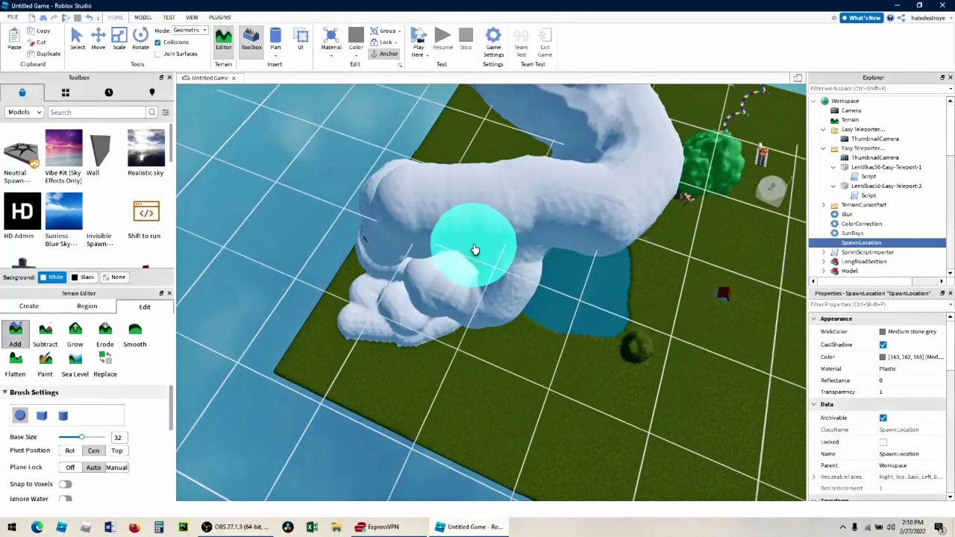
pyautogui.scroll(-4, 475, 249)
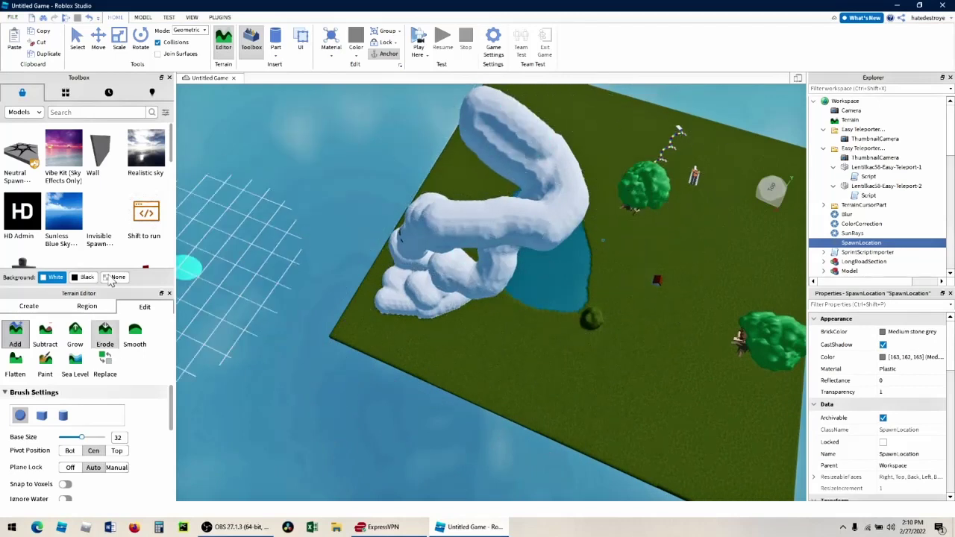
# - Insert a Respawning Coin from the recent models and dismiss the script notice
pyautogui.click(109, 93)
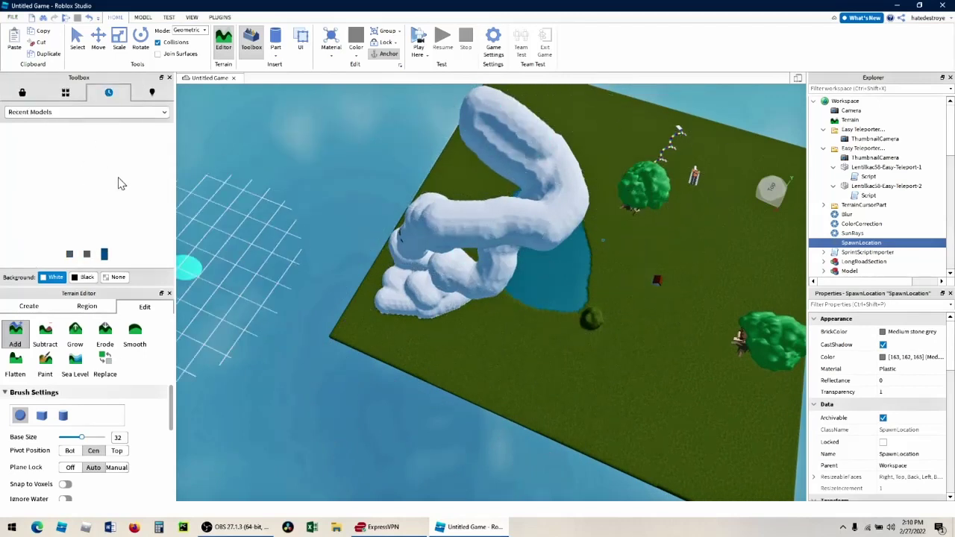
pyautogui.click(24, 159)
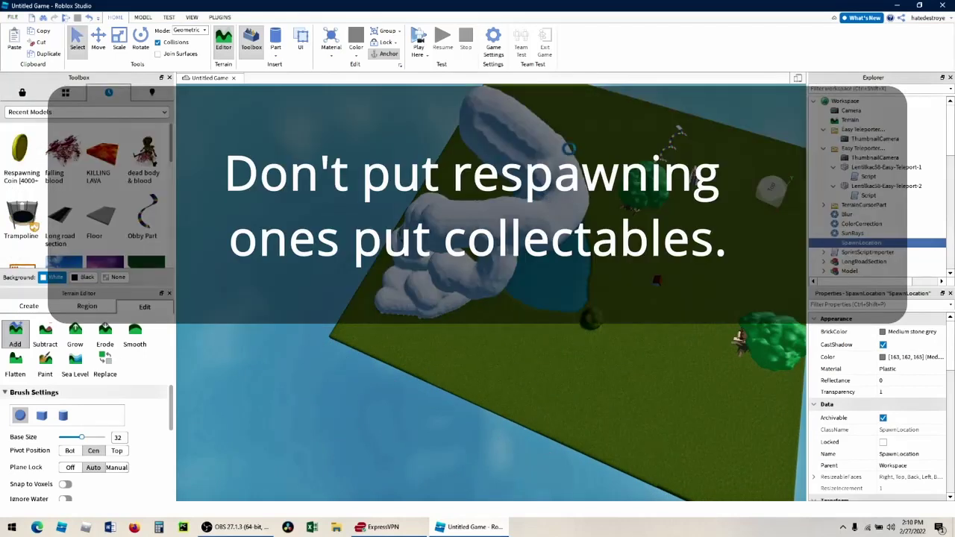
pyautogui.click(507, 112)
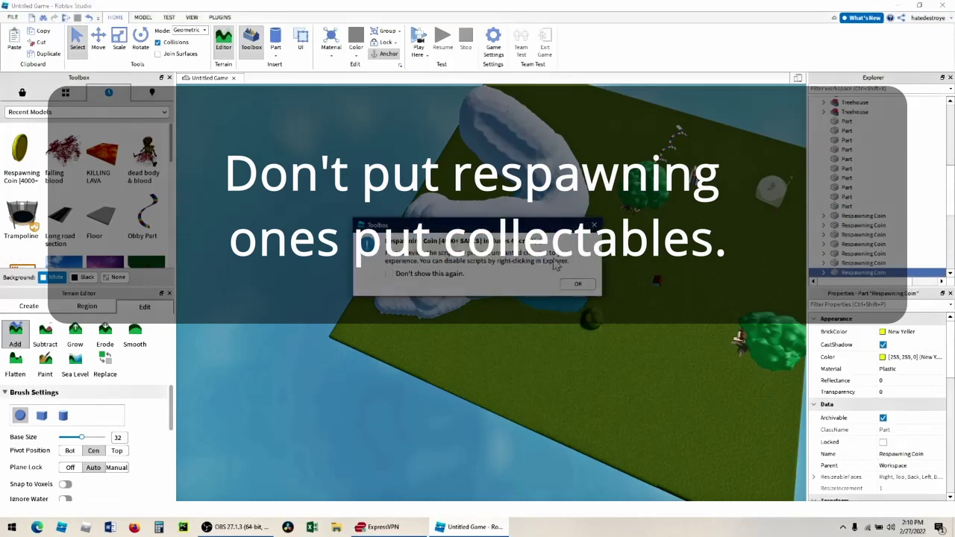
pyautogui.click(578, 286)
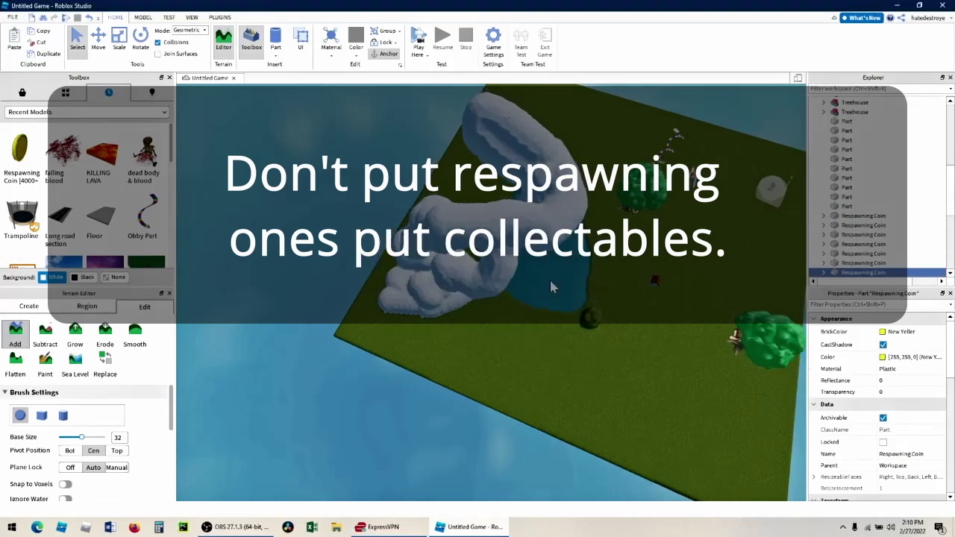
# - Insert two Wall models from the toolbox, one on each side of the dummy
pyautogui.moveTo(635, 272); pyautogui.dragTo(638, 282, button='right')
pyautogui.scroll(10, 661, 369)
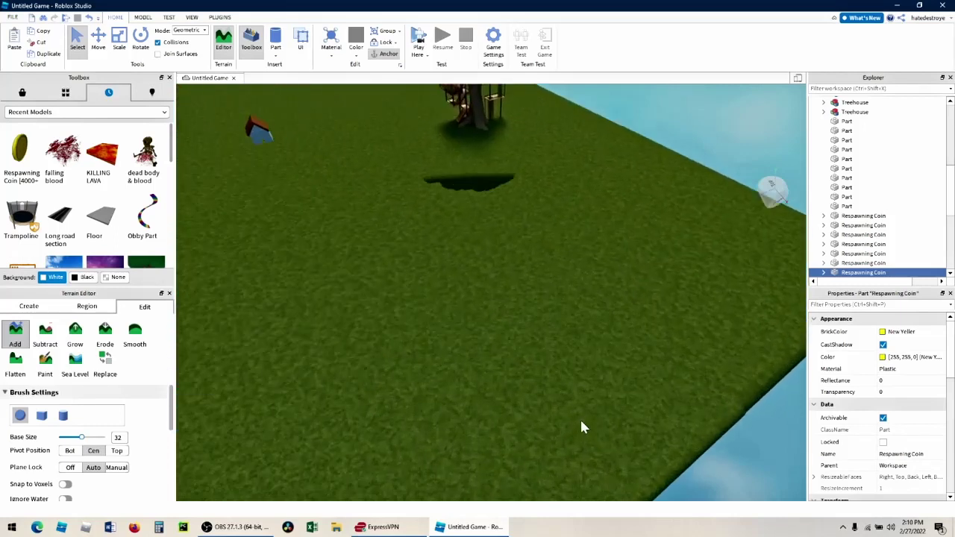
pyautogui.scroll(3, 582, 427)
pyautogui.click(23, 94)
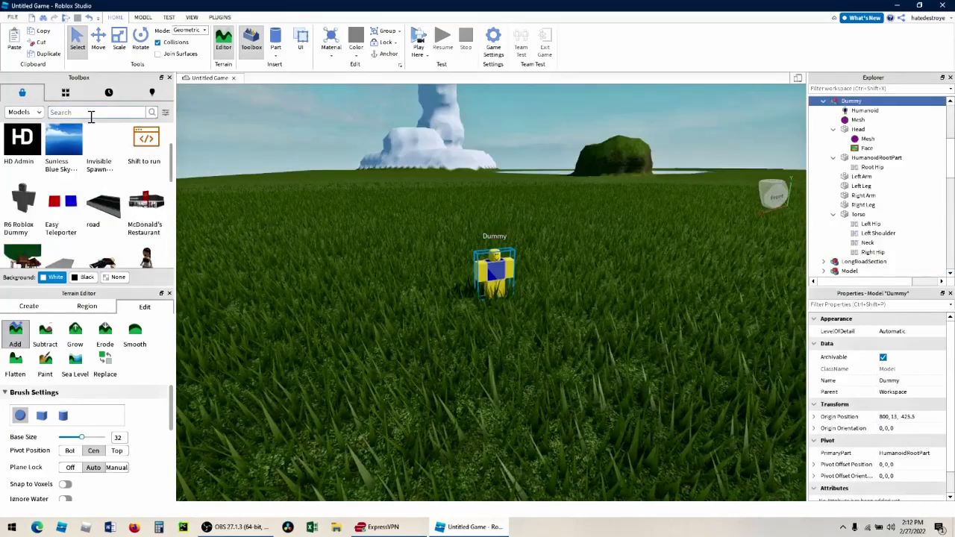
pyautogui.scroll(-4, 96, 212)
pyautogui.scroll(5, 96, 213)
pyautogui.moveTo(101, 152); pyautogui.dragTo(447, 274)
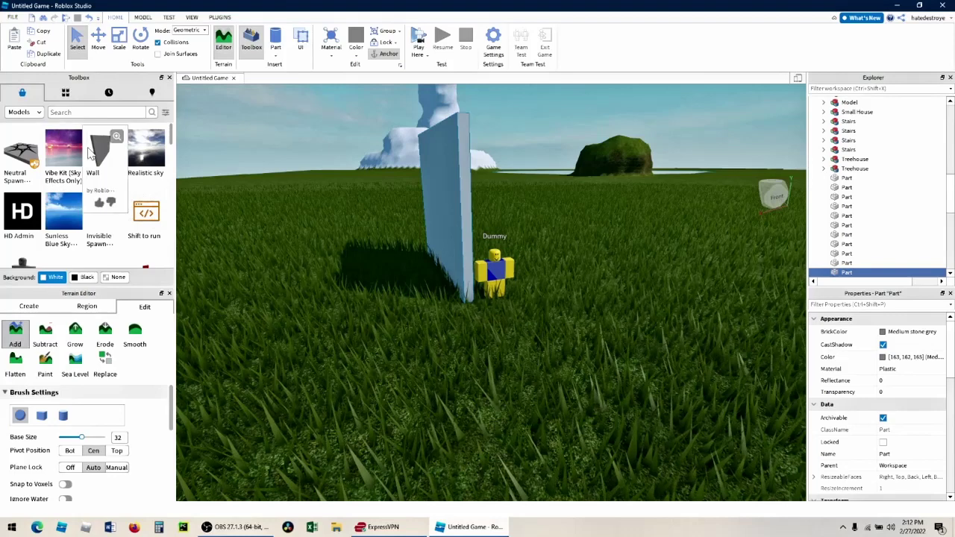
pyautogui.moveTo(103, 153); pyautogui.dragTo(511, 258)
# - Reposition the second wall so it stands parallel to the first with the dummy between them, and deselect it
pyautogui.moveTo(588, 339); pyautogui.dragTo(590, 343, button='right')
pyautogui.press('s')
pyautogui.press('d')
pyautogui.moveTo(711, 418); pyautogui.dragTo(621, 433)
pyautogui.click(543, 467)
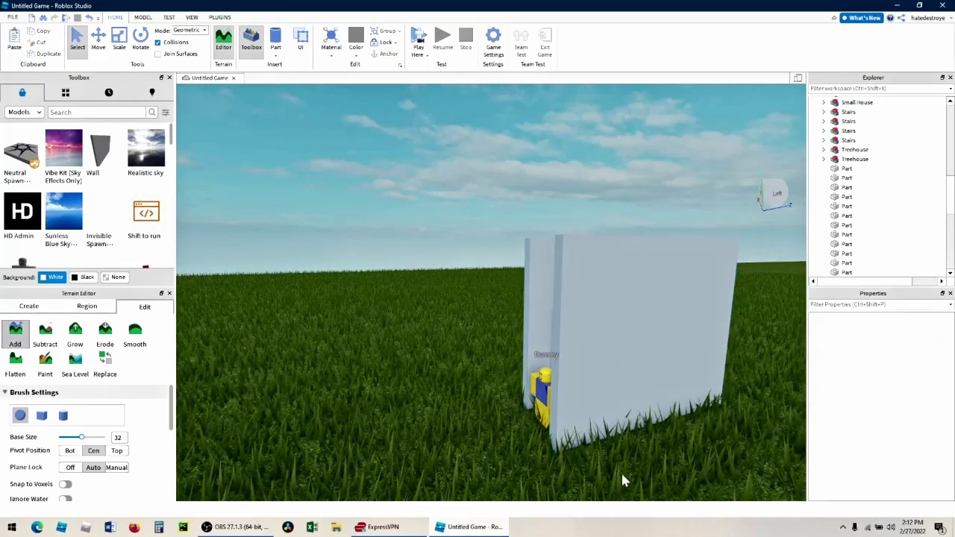
# - Slide the wall beside the dummy against the angled end wall to close the gap at the corner
pyautogui.moveTo(622, 474); pyautogui.dragTo(621, 474, button='right')
pyautogui.press('d')
pyautogui.press('d')
pyautogui.press('s')
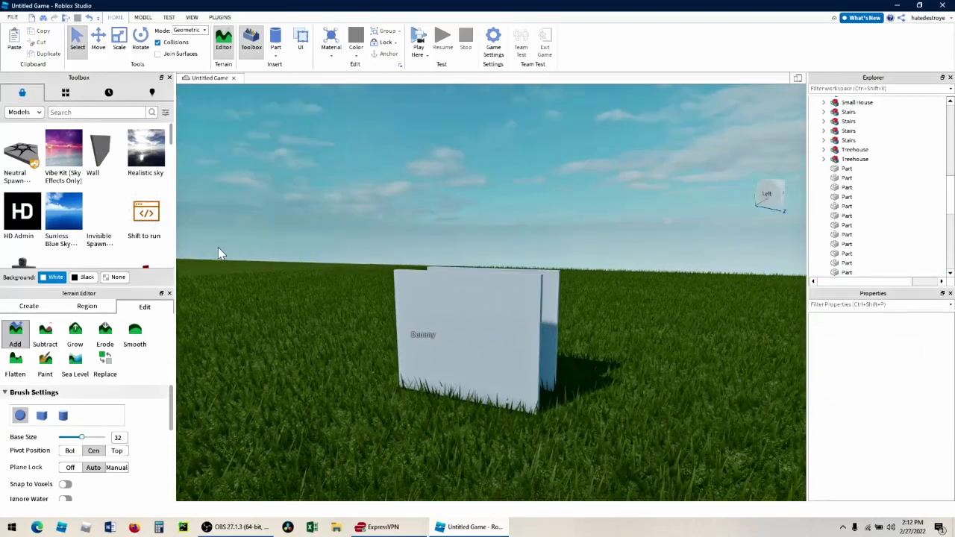
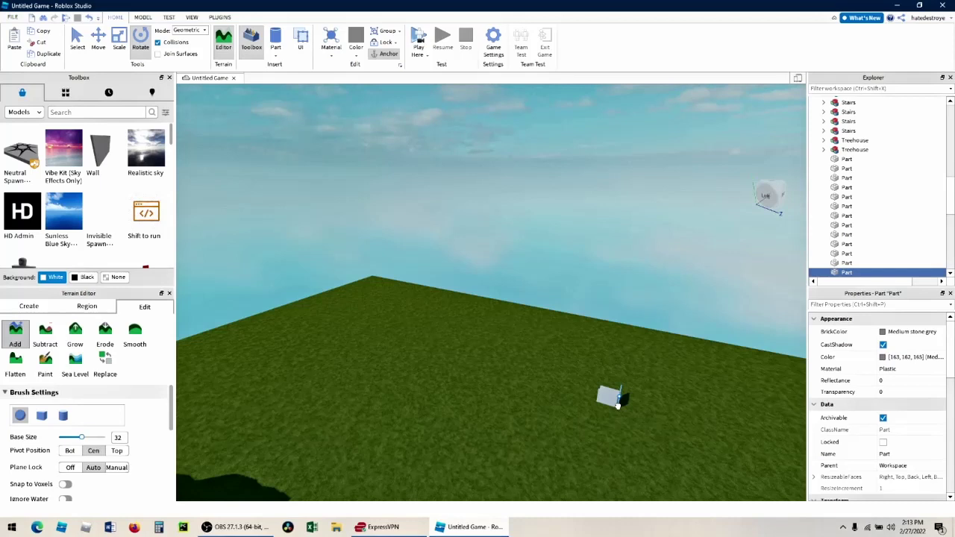
pyautogui.click(617, 403)
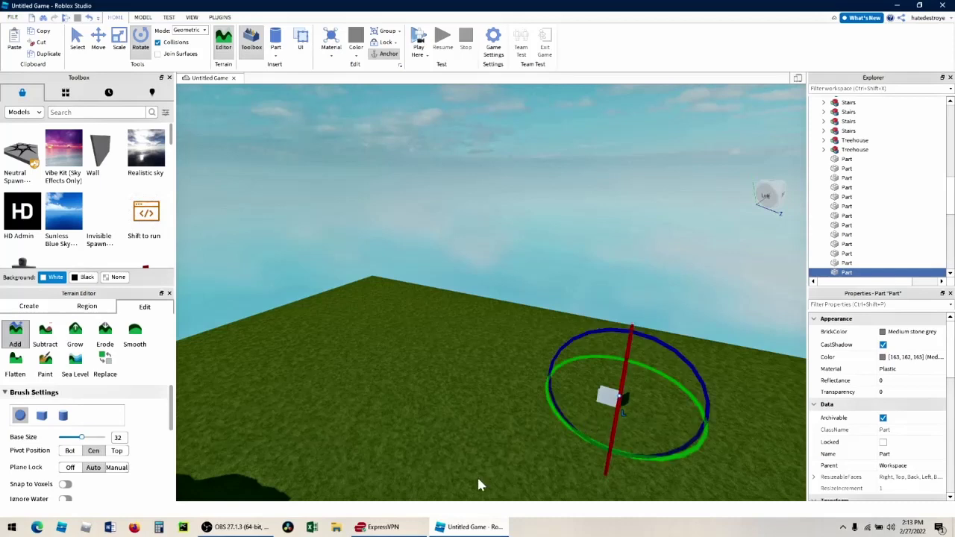
pyautogui.click(625, 446)
pyautogui.scroll(5, 629, 462)
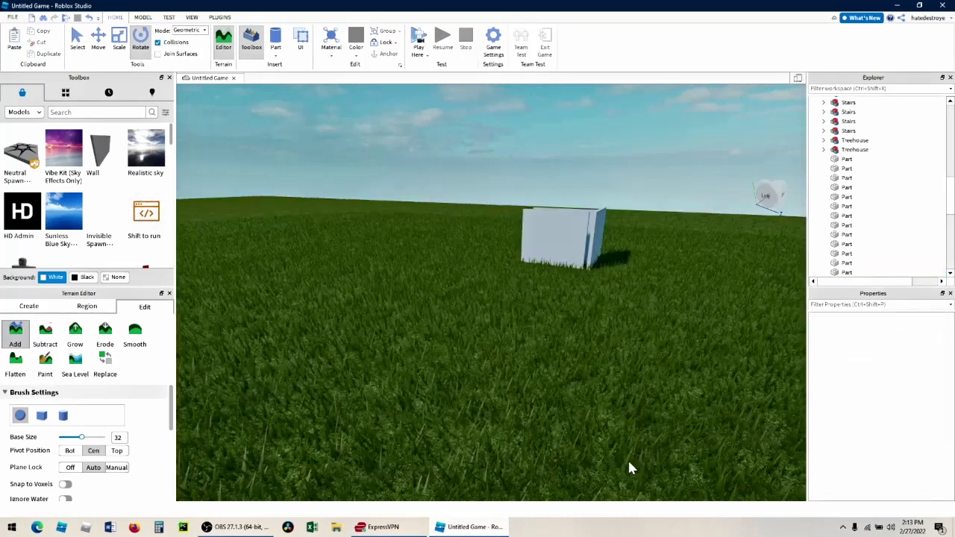
pyautogui.scroll(-3, 629, 463)
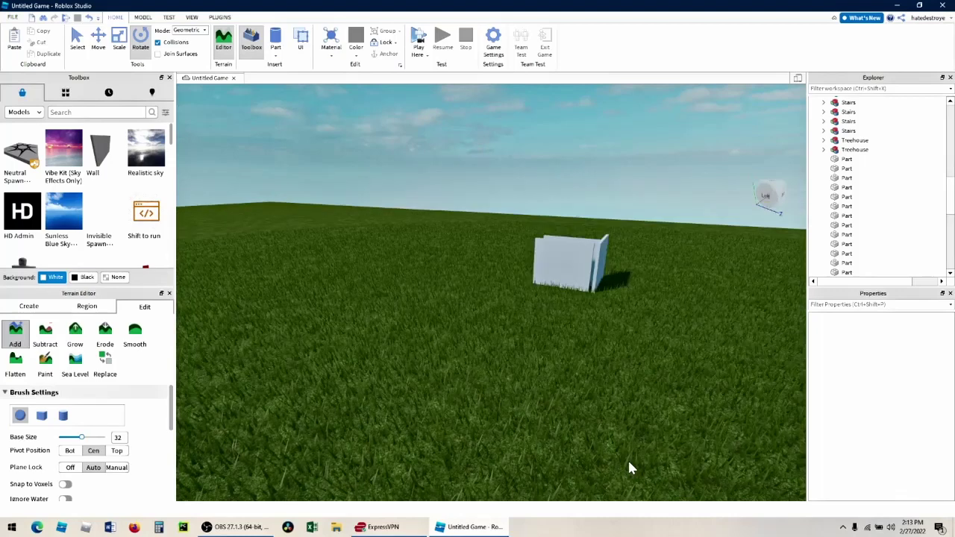
pyautogui.scroll(5, 595, 231)
pyautogui.scroll(-2, 597, 239)
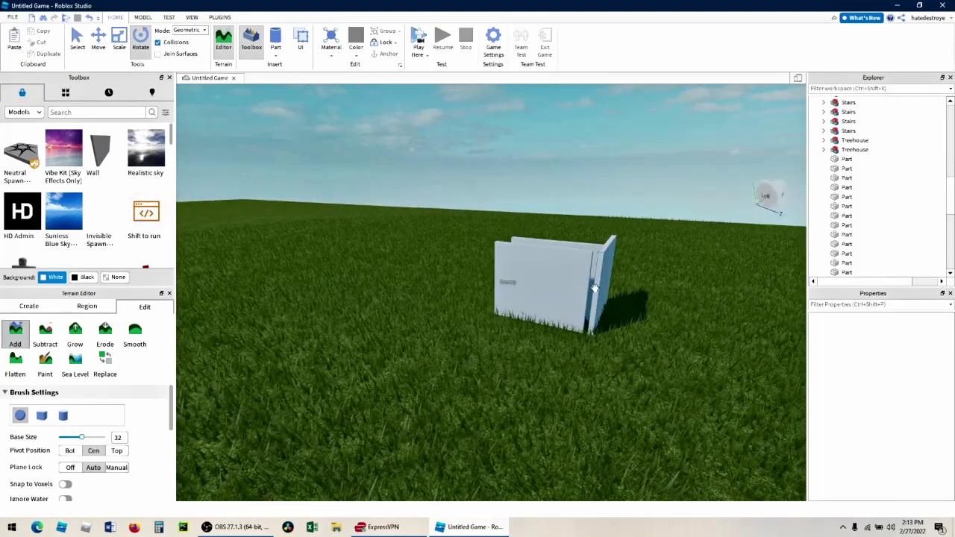
pyautogui.moveTo(567, 297); pyautogui.dragTo(564, 329)
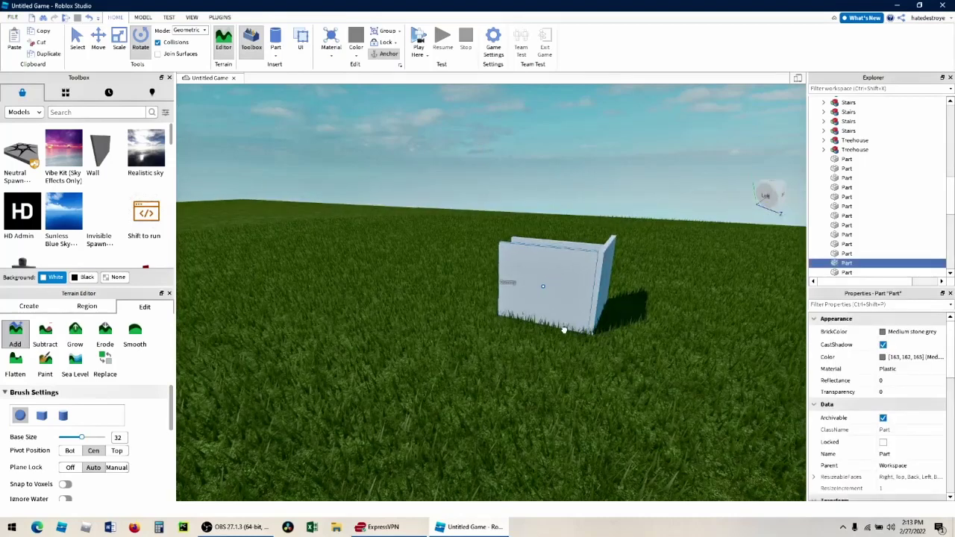
pyautogui.click(445, 212)
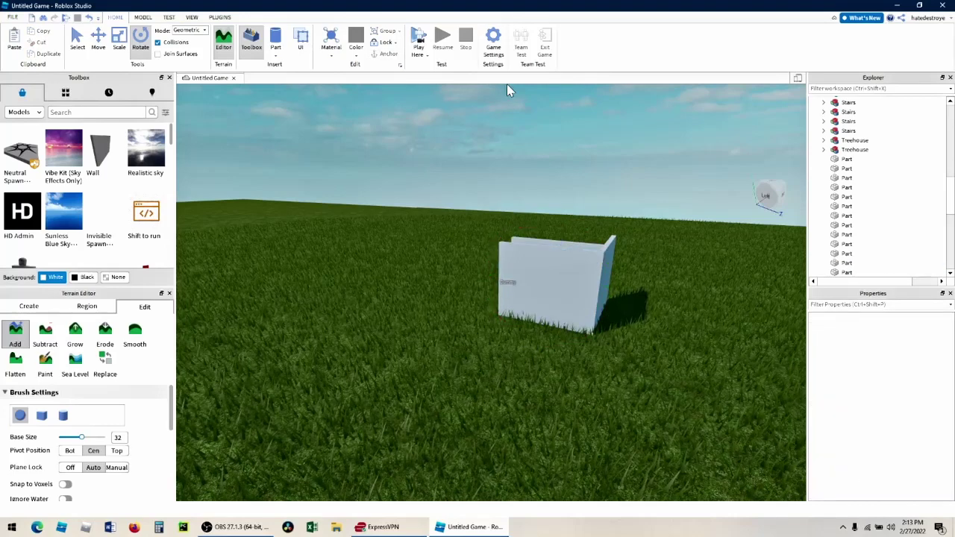
pyautogui.scroll(5, 445, 193)
pyautogui.moveTo(443, 193); pyautogui.dragTo(443, 193, button='right')
pyautogui.scroll(-5, 443, 200)
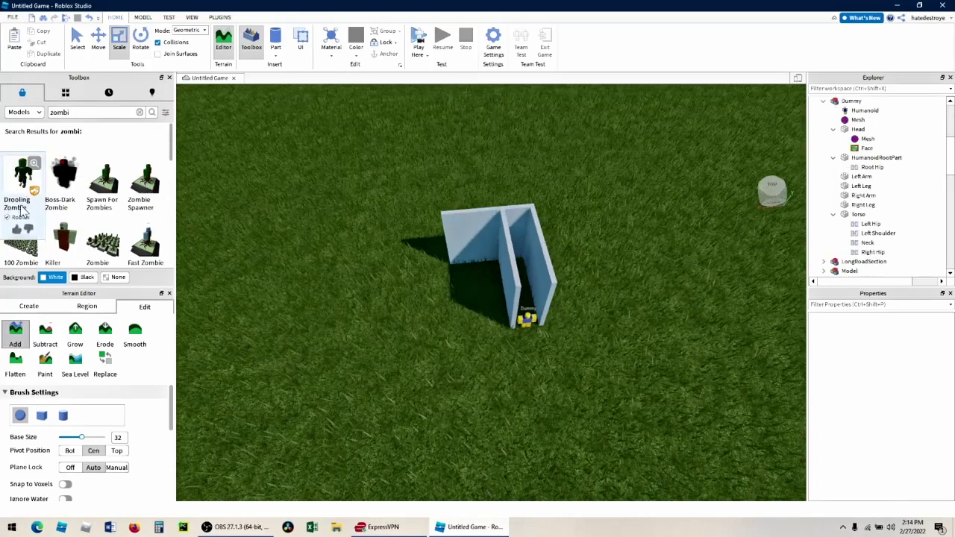
# - Insert the Spawn For Zombies model on the grass beside the walled dummy and dismiss its script notice
pyautogui.moveTo(123, 205); pyautogui.dragTo(440, 344)
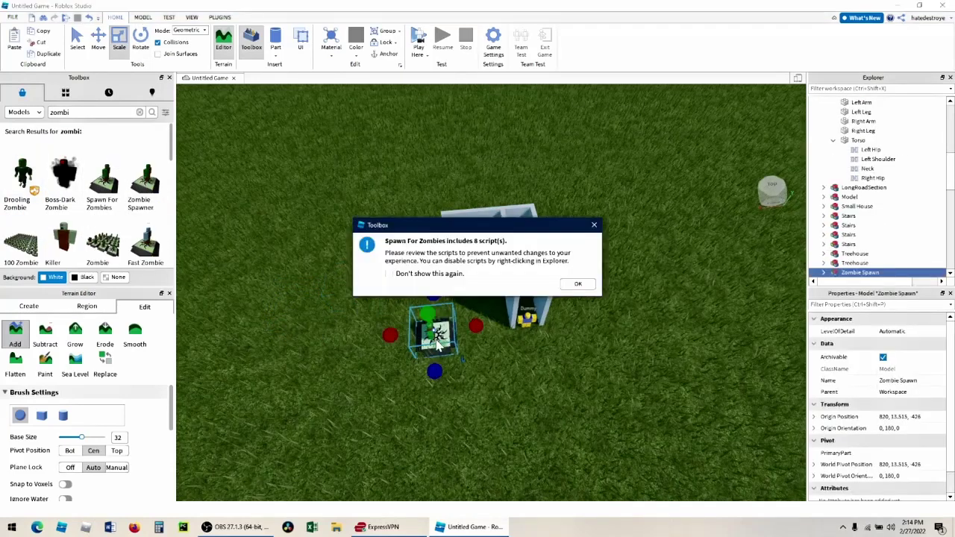
pyautogui.click(576, 284)
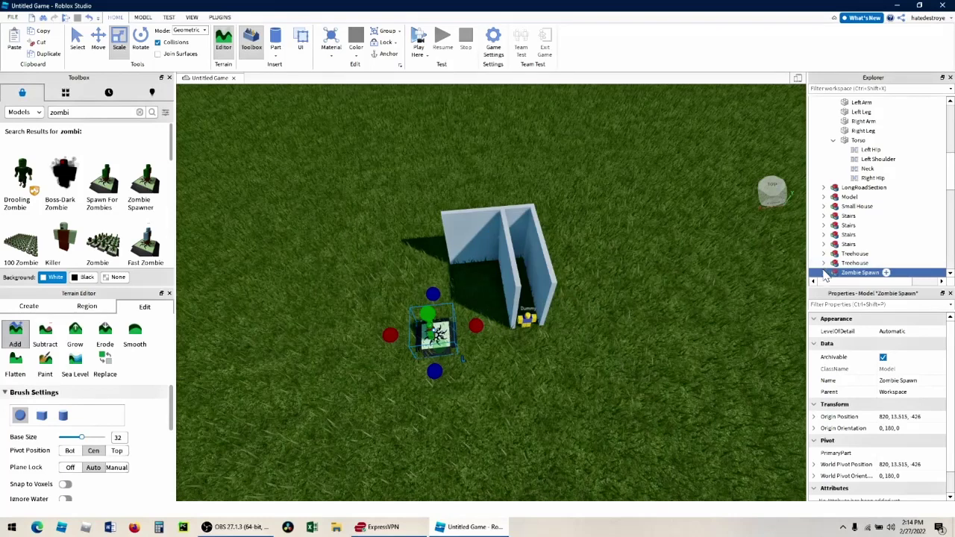
# - In the Zombie Spawn's zombie Body Colors, set the head and left arm colours to Deep orange
pyautogui.scroll(-2, 902, 237)
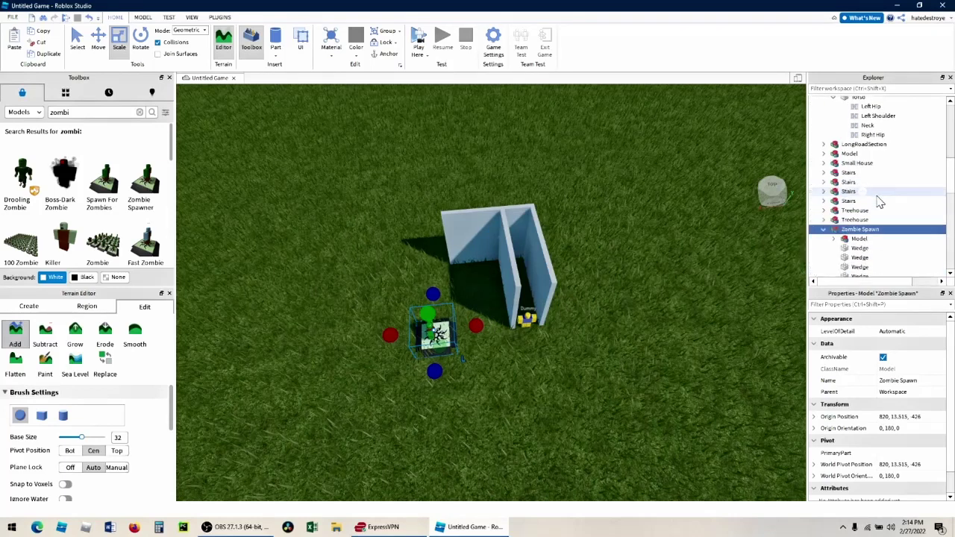
pyautogui.scroll(-2, 879, 202)
pyautogui.click(858, 199)
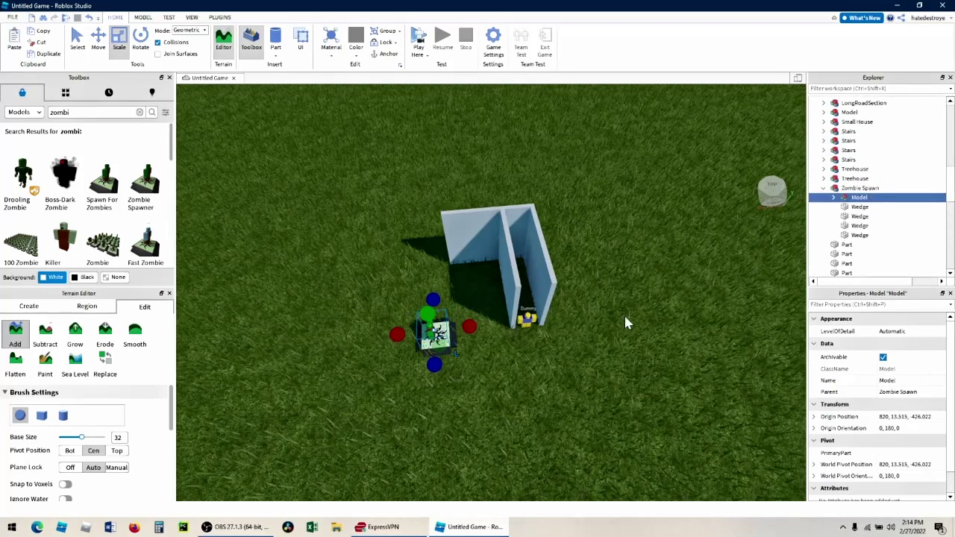
pyautogui.scroll(4, 566, 396)
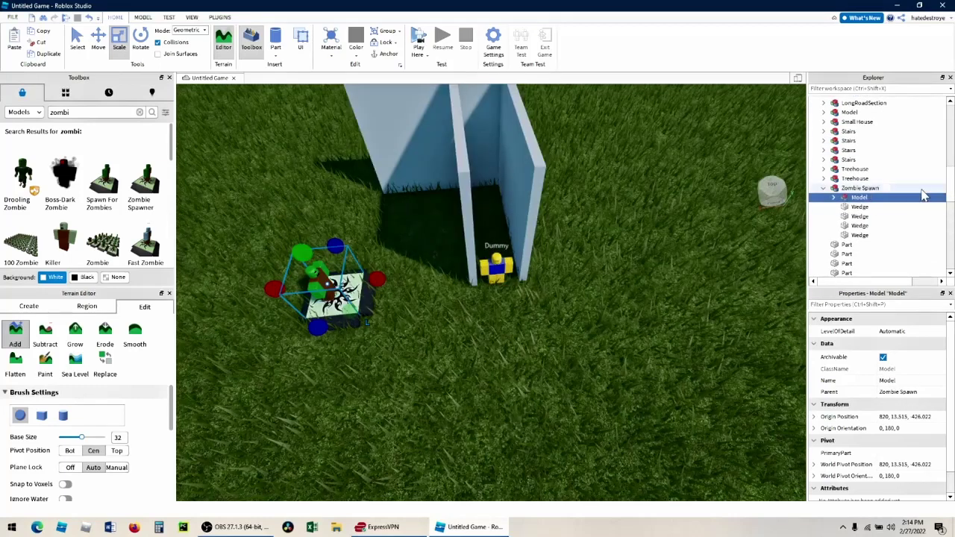
pyautogui.click(859, 207)
pyautogui.click(858, 198)
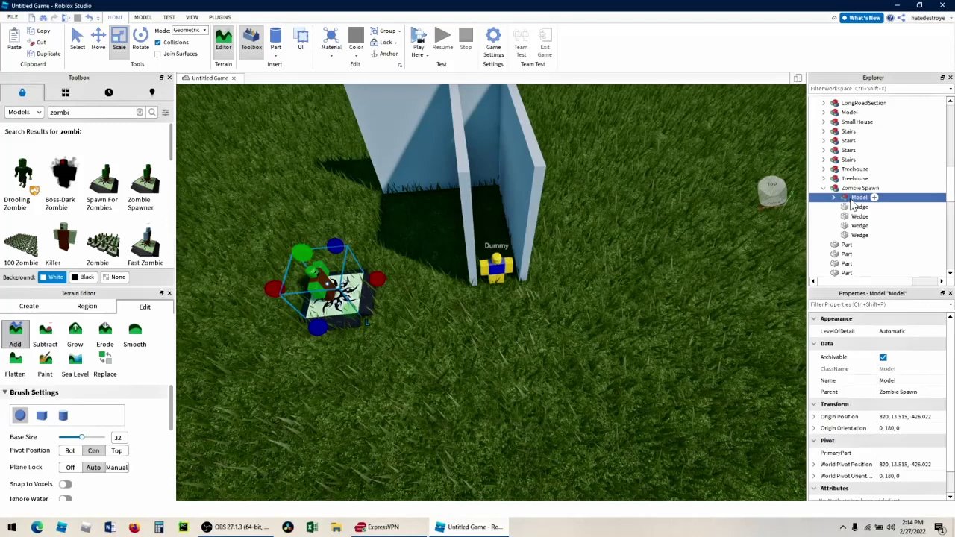
pyautogui.click(845, 208)
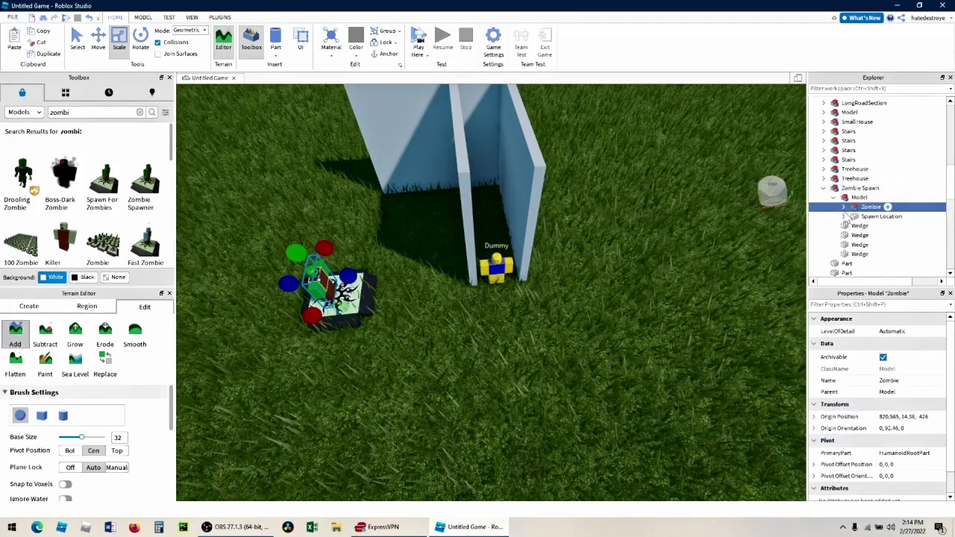
pyautogui.click(846, 208)
pyautogui.click(884, 216)
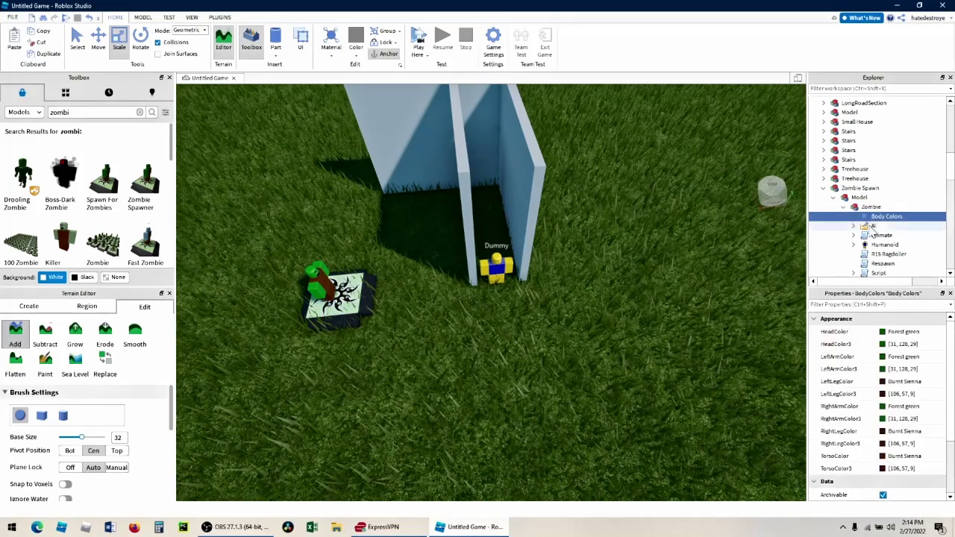
pyautogui.click(884, 332)
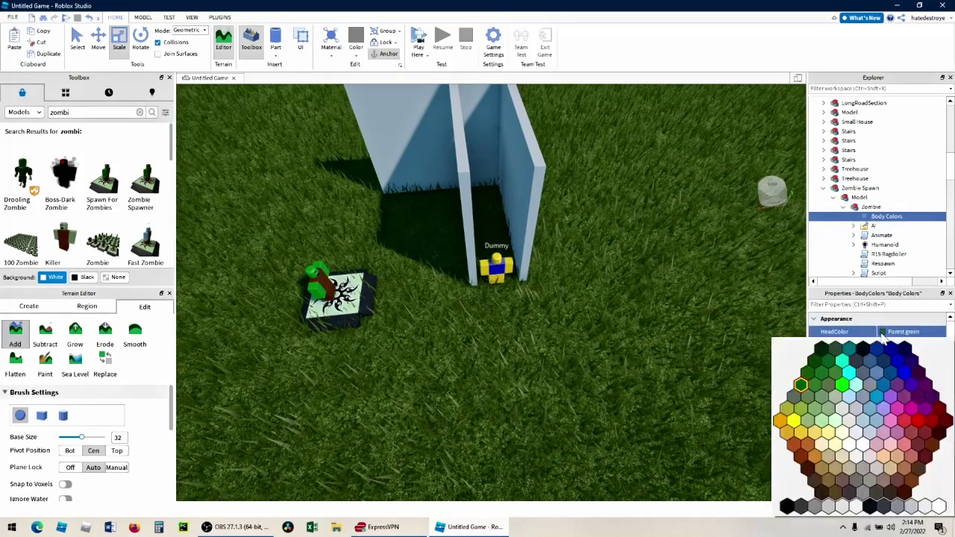
pyautogui.click(782, 422)
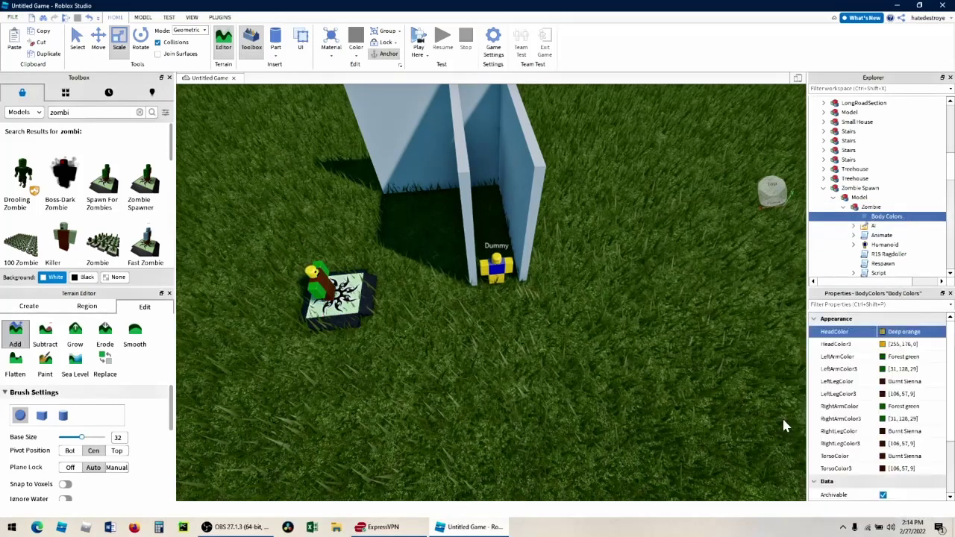
pyautogui.click(884, 358)
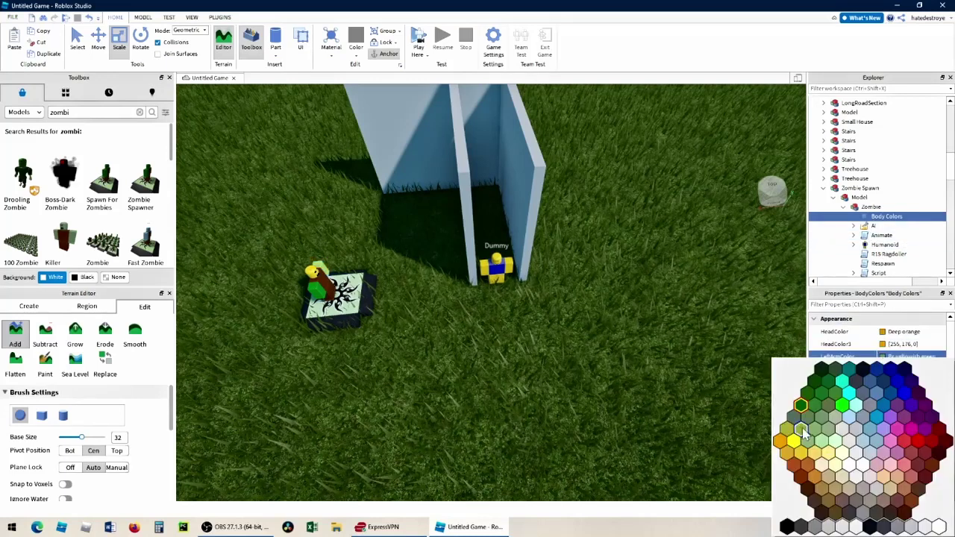
pyautogui.click(781, 441)
# - Rotate the Zombie Spawn to a 90° orientation and place it at the open end of the walled passage
pyautogui.click(537, 363)
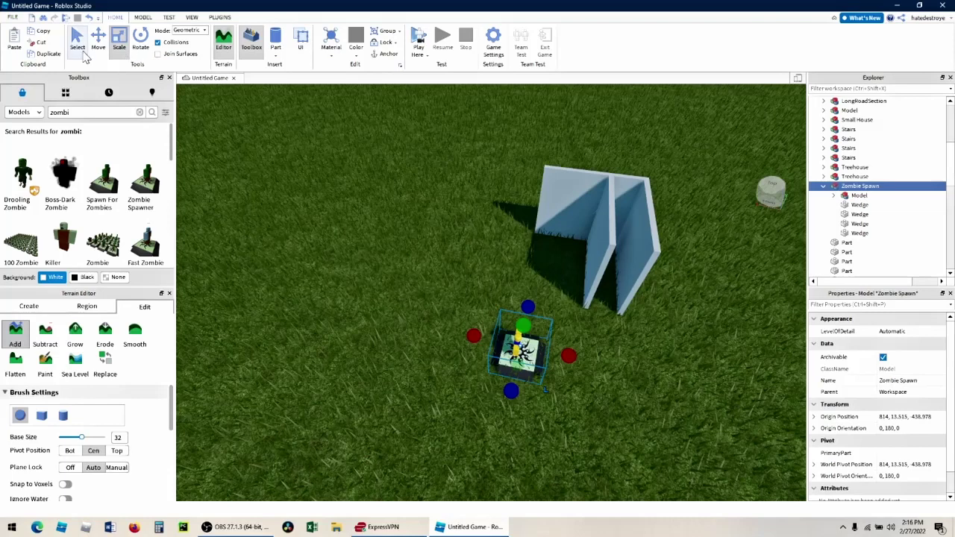
pyautogui.click(140, 41)
pyautogui.moveTo(574, 380); pyautogui.dragTo(452, 393)
pyautogui.click(537, 355)
pyautogui.moveTo(576, 384); pyautogui.dragTo(487, 396)
pyautogui.click(666, 409)
pyautogui.moveTo(507, 362); pyautogui.dragTo(589, 331)
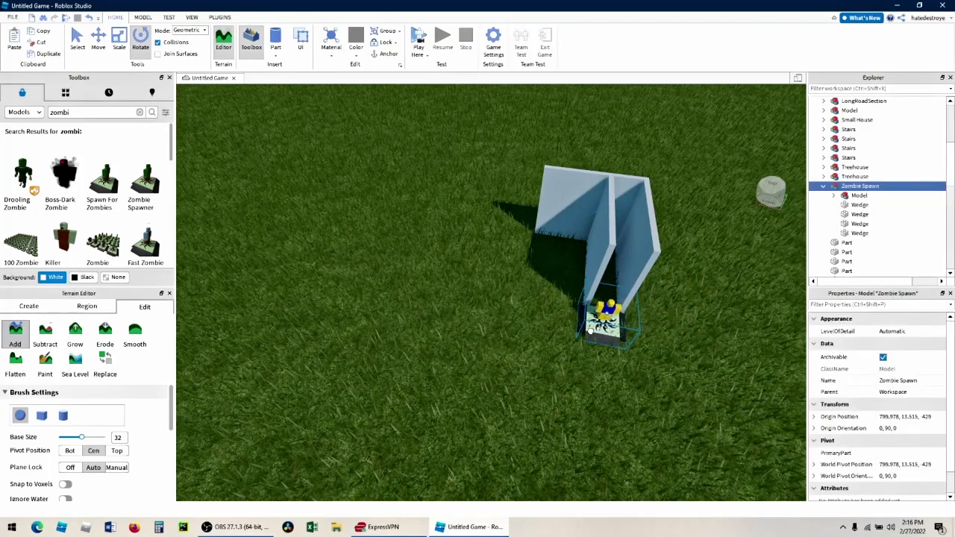
pyautogui.click(673, 368)
pyautogui.scroll(5, 605, 377)
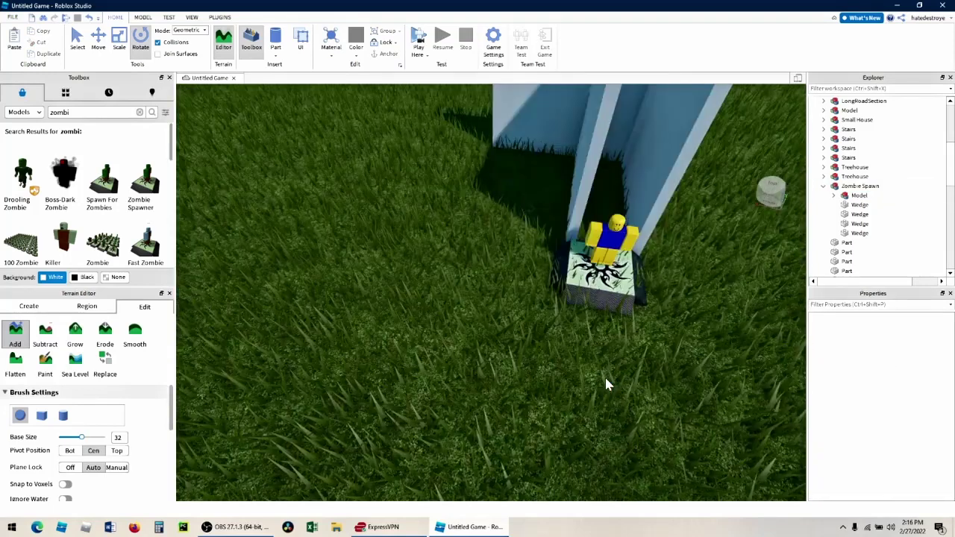
# - Search the toolbox models for "sword giver"
pyautogui.click(139, 112)
pyautogui.write('sw')
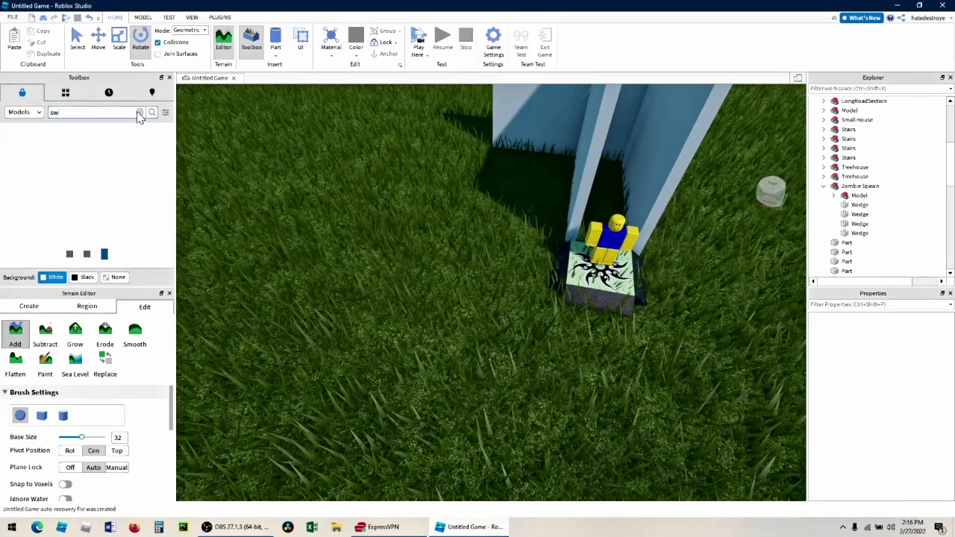
pyautogui.write('ord giver')
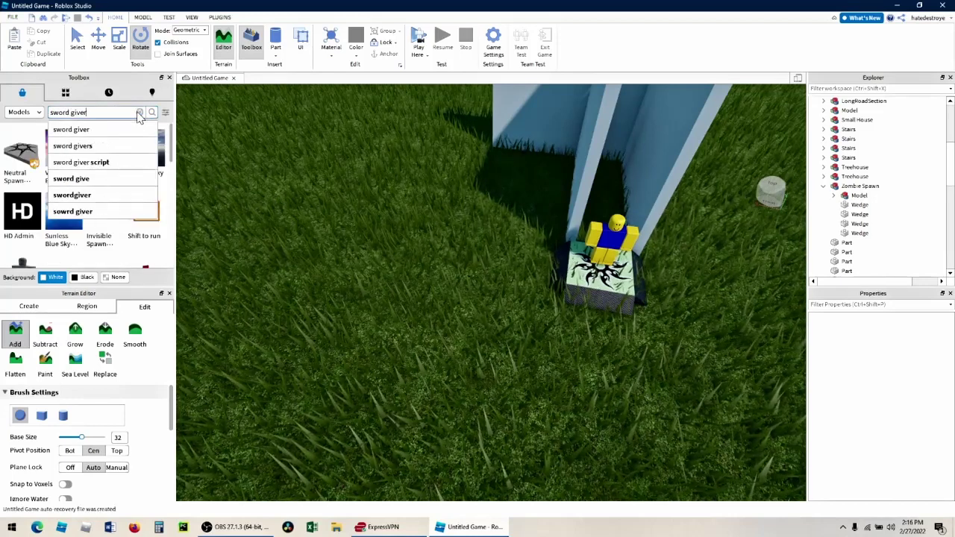
pyautogui.press('Return')
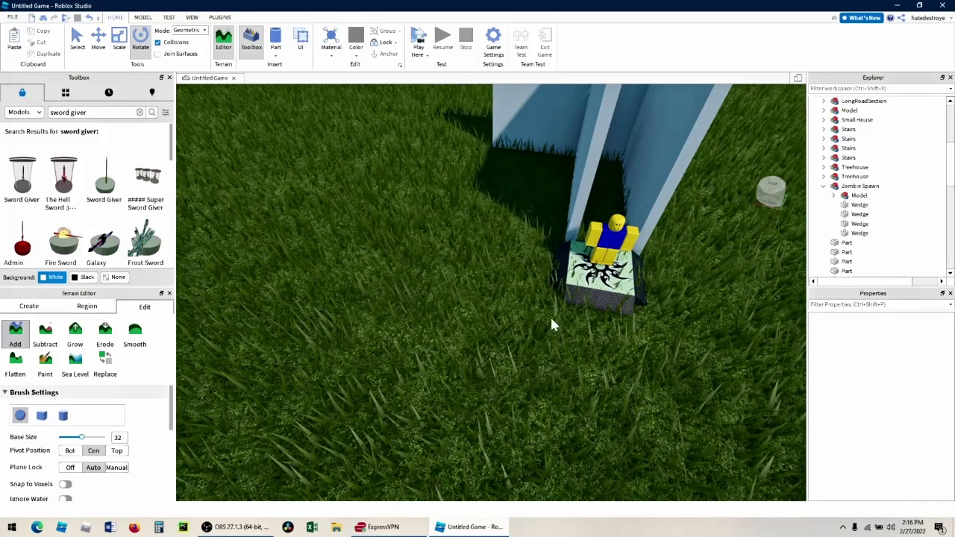
# - Duplicate the Zombie Spawn twice and line up the copies on either side of the original in front of the walls
pyautogui.click(636, 260)
pyautogui.hotkey('ctrl', 'd')
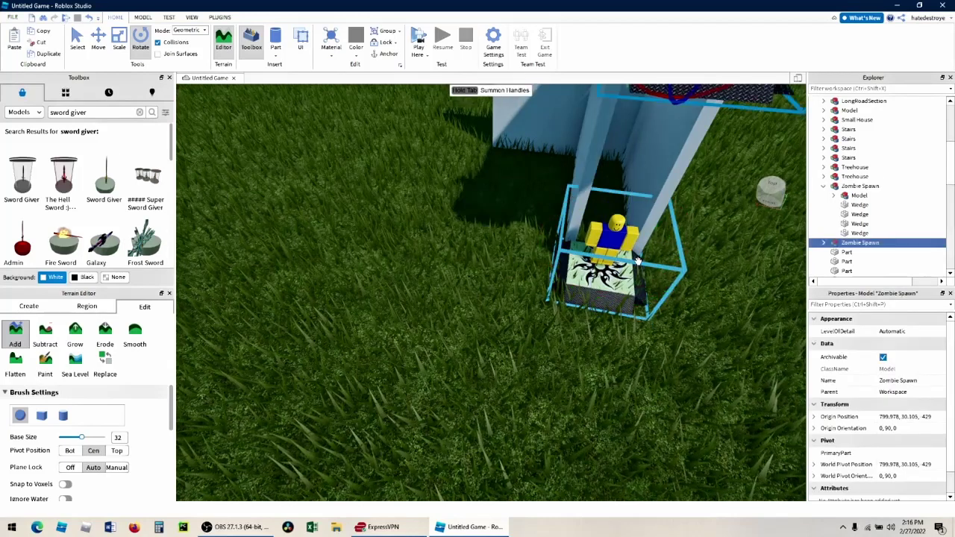
pyautogui.scroll(-5, 649, 231)
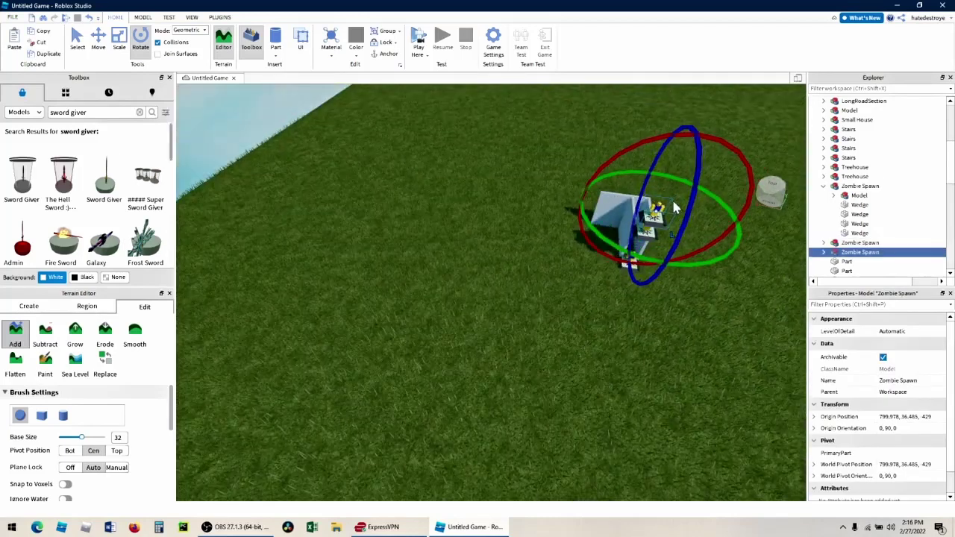
pyautogui.moveTo(674, 207); pyautogui.dragTo(637, 231)
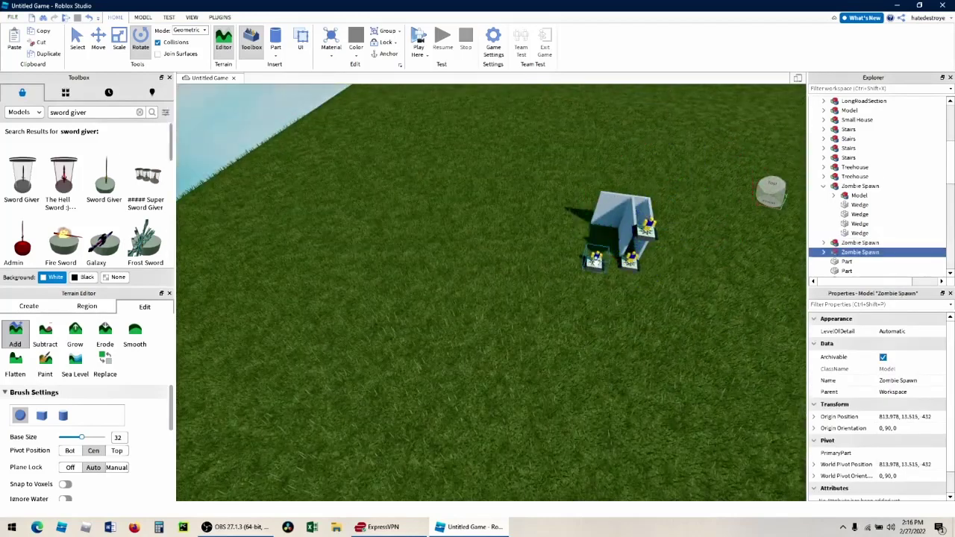
pyautogui.moveTo(651, 224); pyautogui.dragTo(688, 282)
pyautogui.click(778, 309)
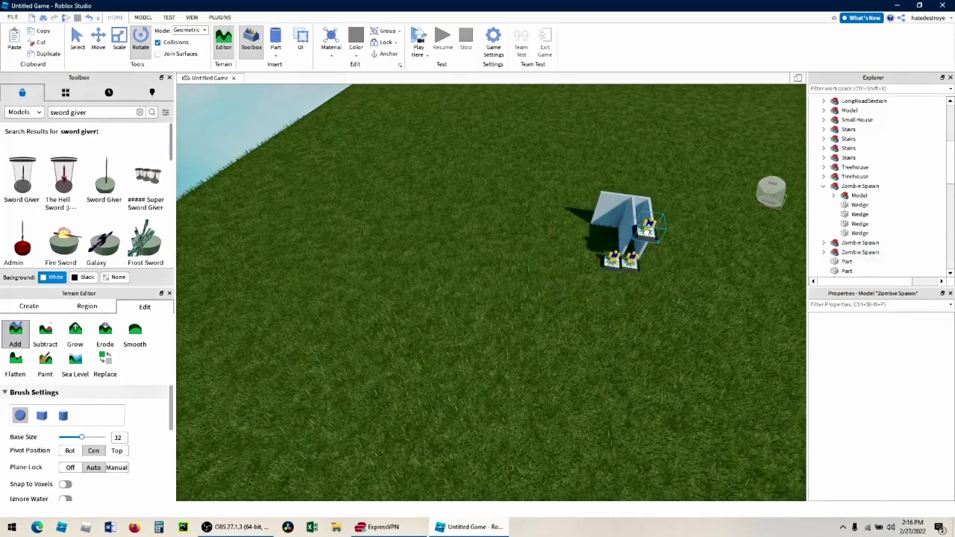
pyautogui.moveTo(647, 231); pyautogui.dragTo(650, 266)
# - Duplicate the end Zombie Spawn of the row five times
pyautogui.hotkey('ctrl', 'd')
pyautogui.hotkey('ctrl', 'd')
pyautogui.hotkey('ctrl', 'd')
pyautogui.hotkey('ctrl', 'd')
pyautogui.hotkey('ctrl', 'd')
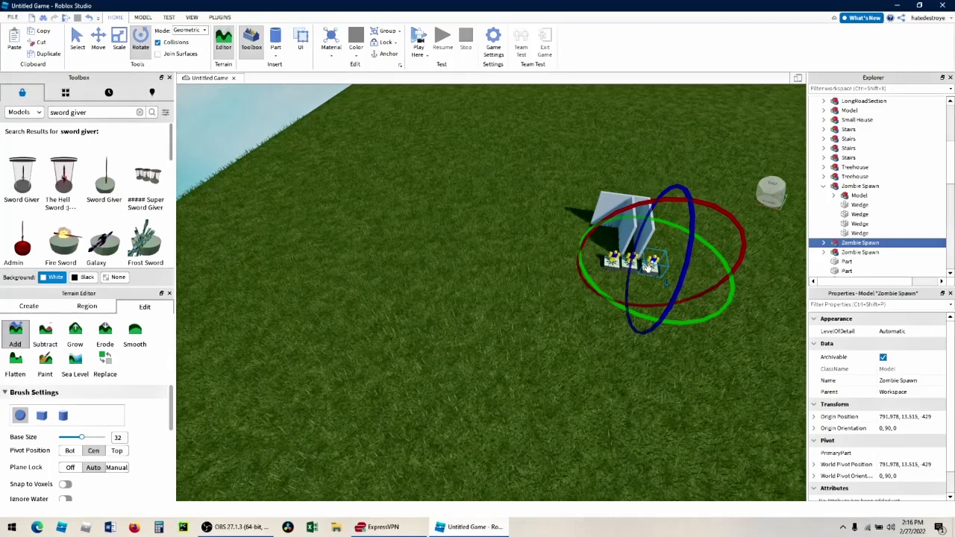
# - Arrange the stacked Zombie Spawn copies on the ground in rows behind the first row of spawns
pyautogui.moveTo(715, 213); pyautogui.dragTo(608, 276)
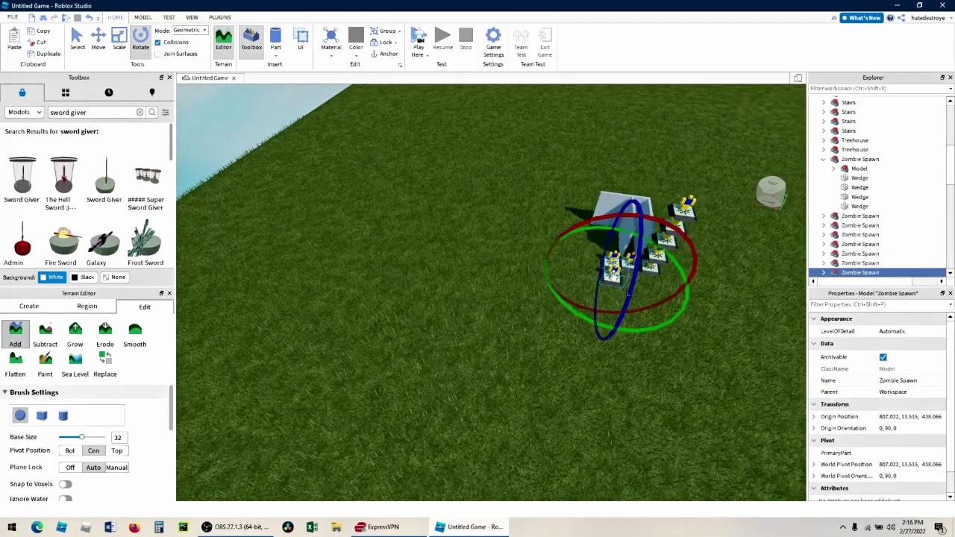
pyautogui.moveTo(688, 203); pyautogui.dragTo(643, 275)
pyautogui.click(640, 275)
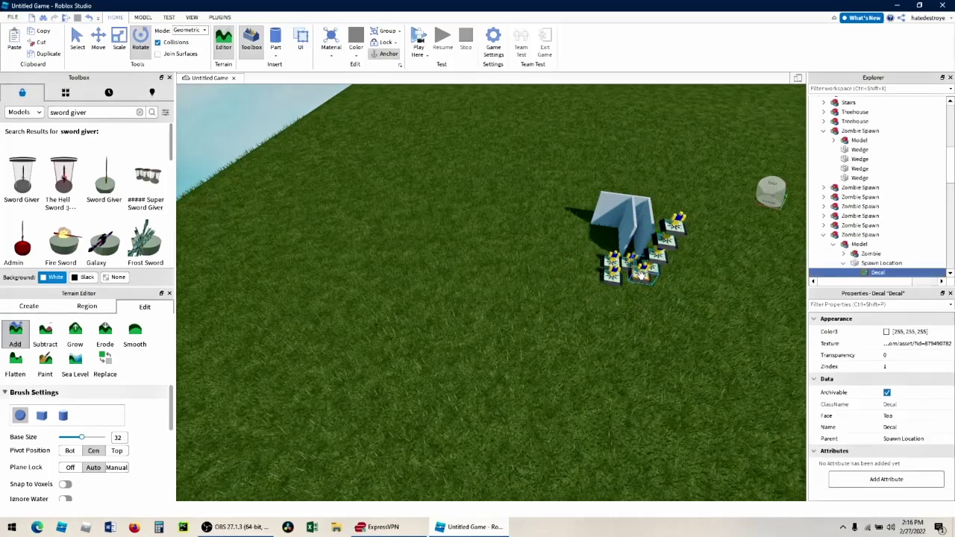
pyautogui.click(618, 285)
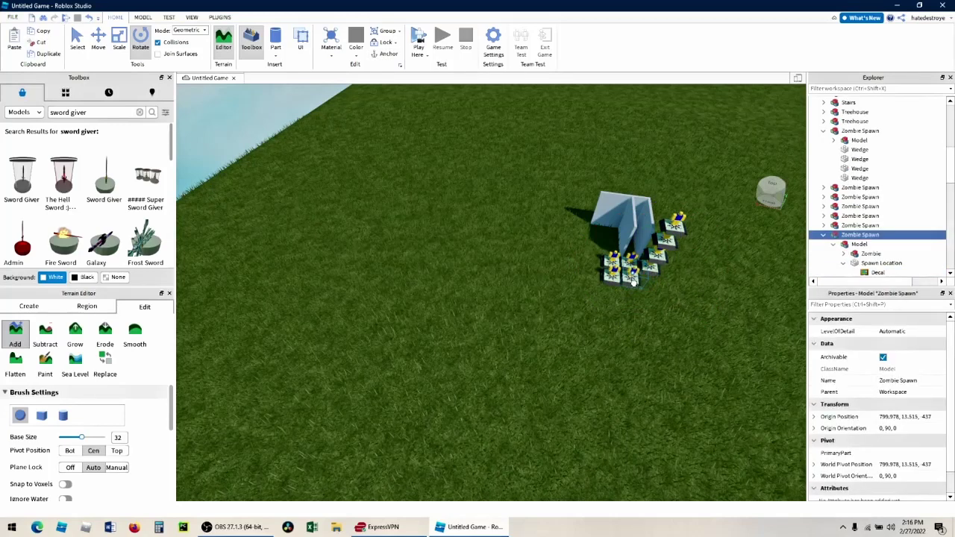
pyautogui.moveTo(682, 217); pyautogui.dragTo(646, 284)
pyautogui.click(707, 209)
pyautogui.moveTo(668, 236); pyautogui.dragTo(614, 287)
pyautogui.moveTo(669, 237); pyautogui.dragTo(654, 296)
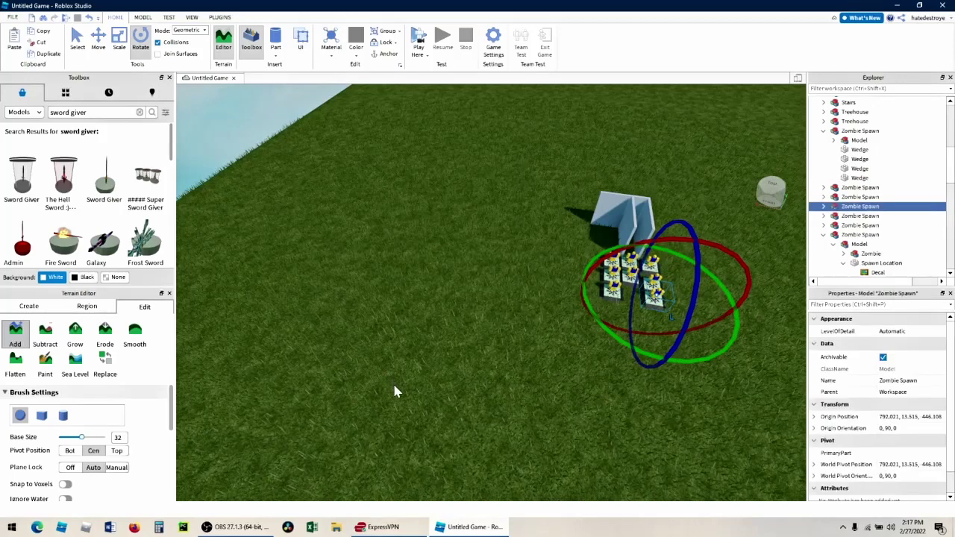
# - Insert the Sword Giver model on the grass beyond the zombie spawns and dismiss its script notice
pyautogui.moveTo(500, 349); pyautogui.dragTo(663, 356)
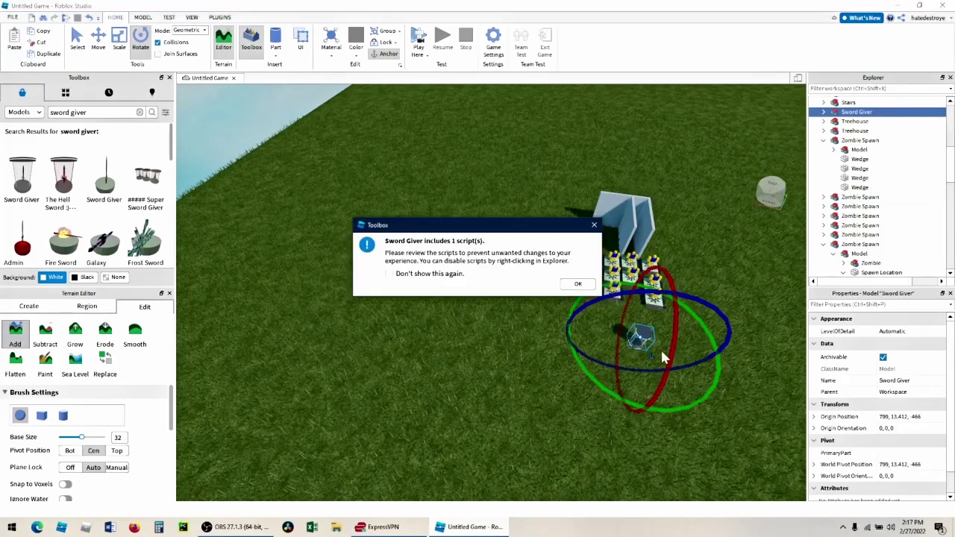
pyautogui.click(578, 285)
# - Insert a Respawning Coin from the recent models near the walls and dismiss its script notice
pyautogui.click(109, 93)
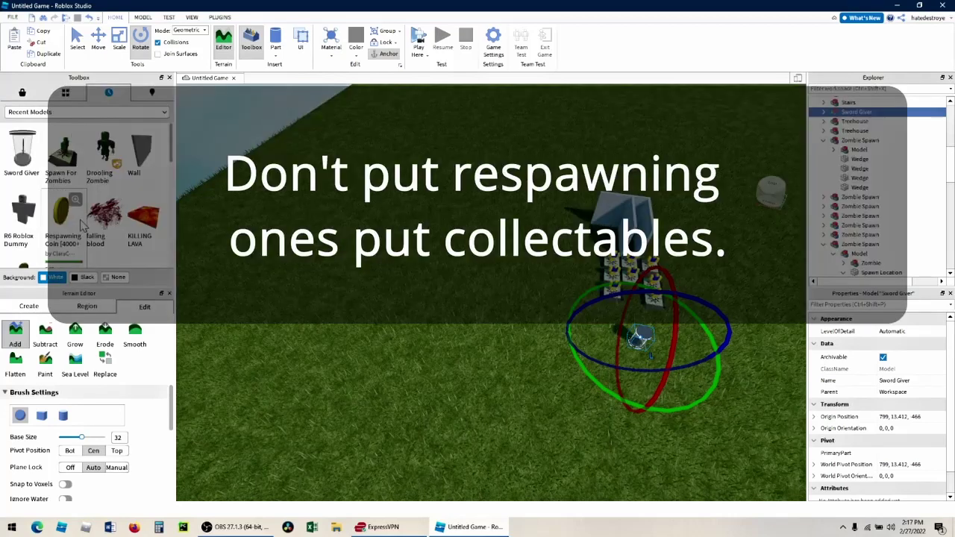
pyautogui.moveTo(482, 273); pyautogui.dragTo(630, 244)
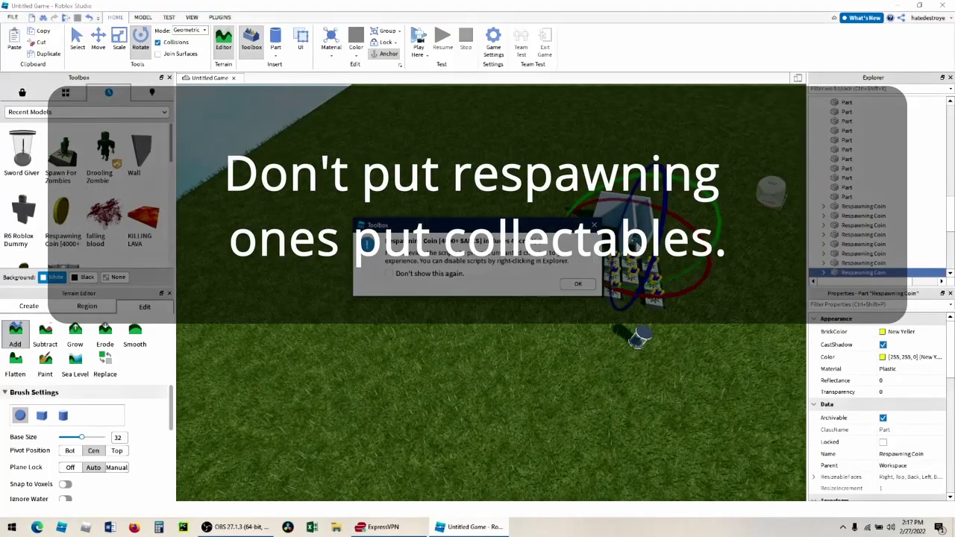
pyautogui.click(581, 284)
# - Move the coin deeper into the passage between the two parallel walls and deselect it
pyautogui.press('f')
pyautogui.click(643, 317)
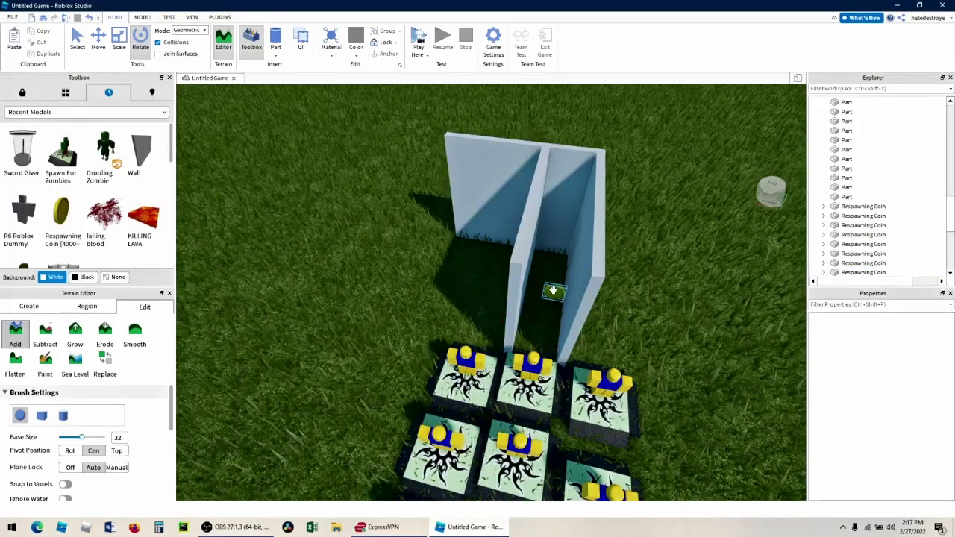
pyautogui.moveTo(554, 291); pyautogui.dragTo(550, 266)
pyautogui.click(698, 380)
# - Erode three adjoining pits through the terrain beside the walled passage with a base size of 39 and strength 1
pyautogui.scroll(-10, 695, 383)
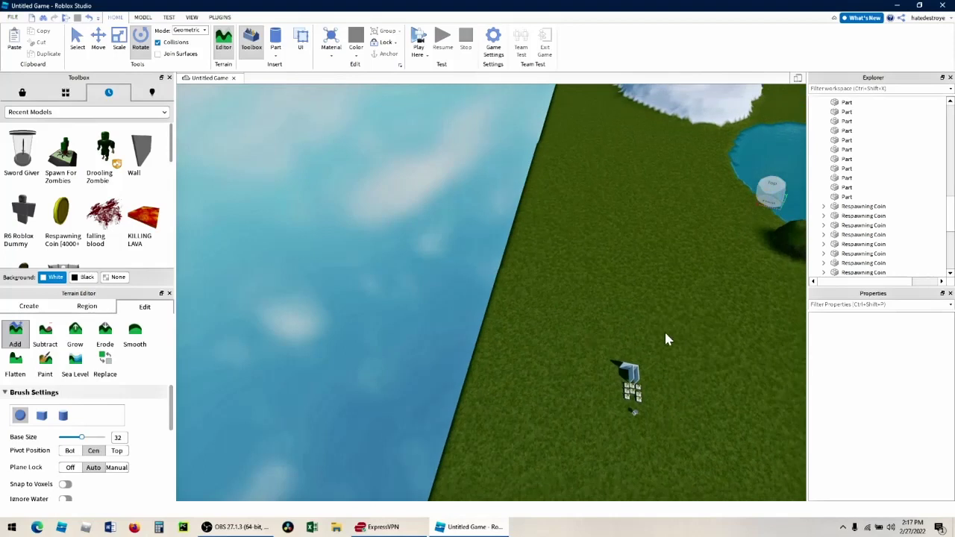
pyautogui.moveTo(661, 363); pyautogui.dragTo(677, 318, button='right')
pyautogui.scroll(-5, 677, 318)
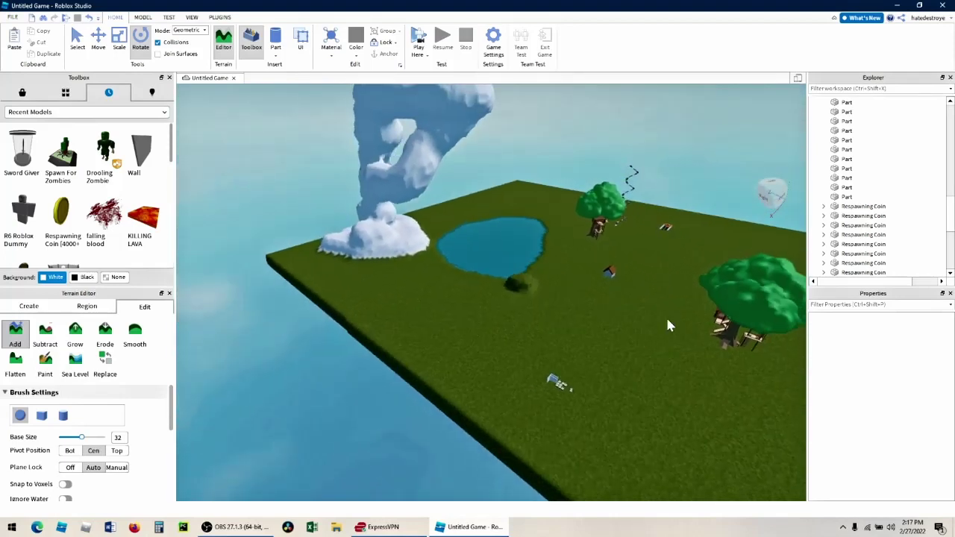
pyautogui.click(22, 94)
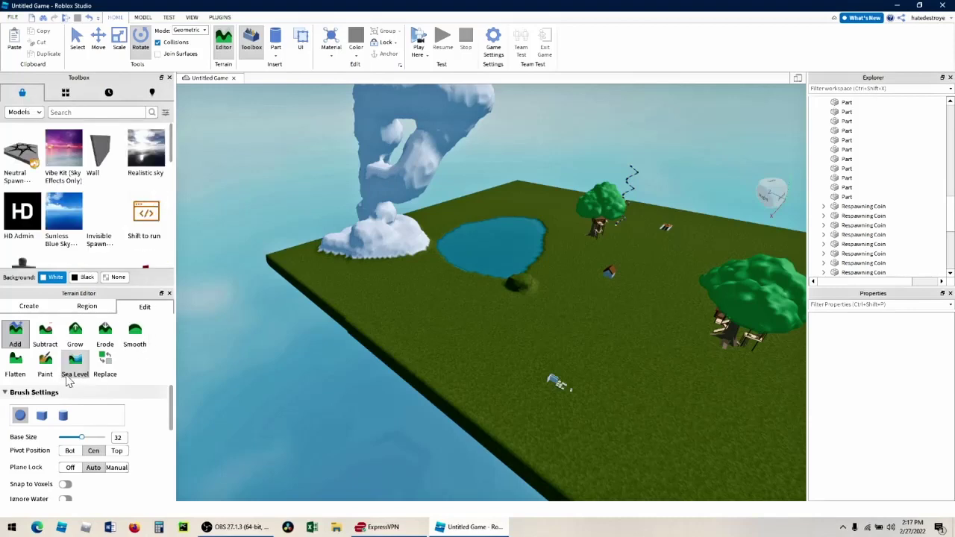
pyautogui.click(104, 331)
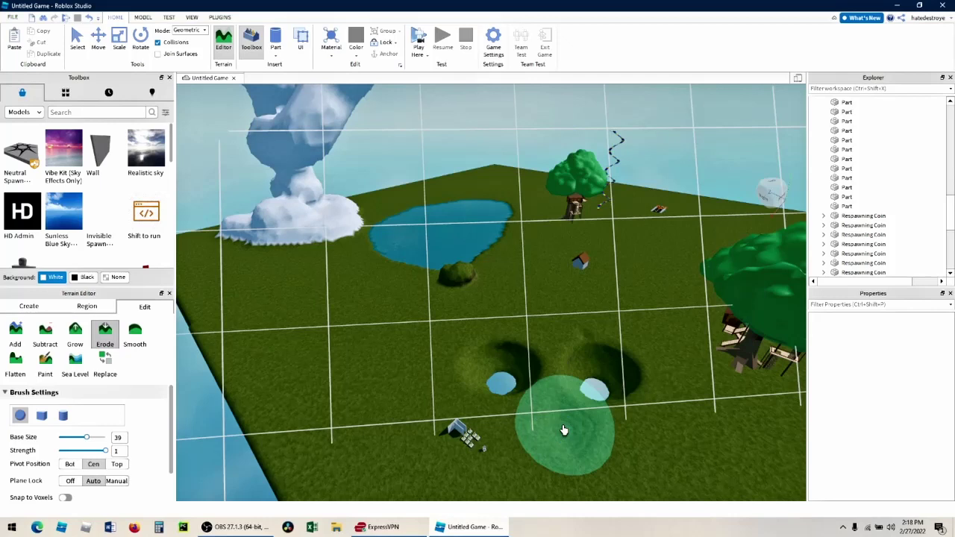
pyautogui.click(564, 430)
pyautogui.click(565, 431)
pyautogui.click(564, 433)
pyautogui.click(563, 437)
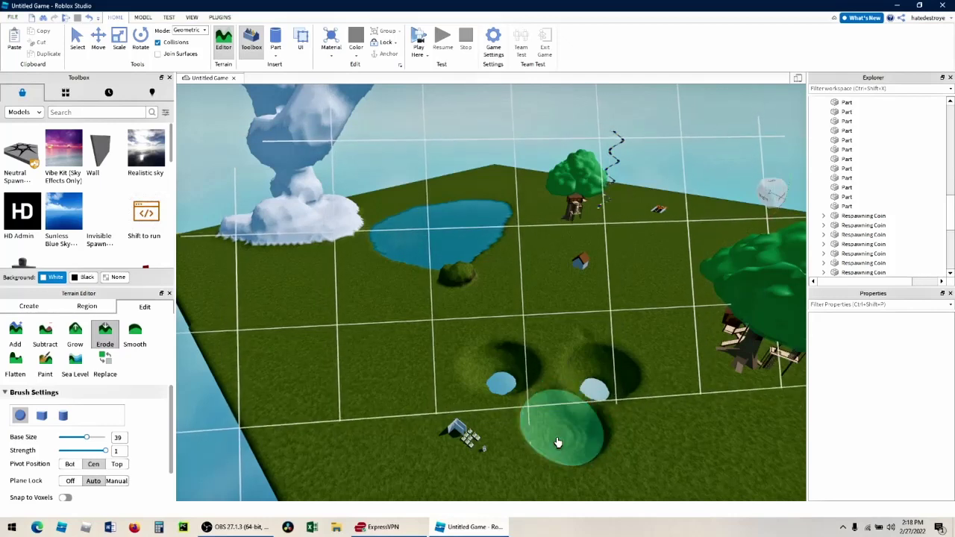
pyautogui.click(560, 443)
pyautogui.click(584, 453)
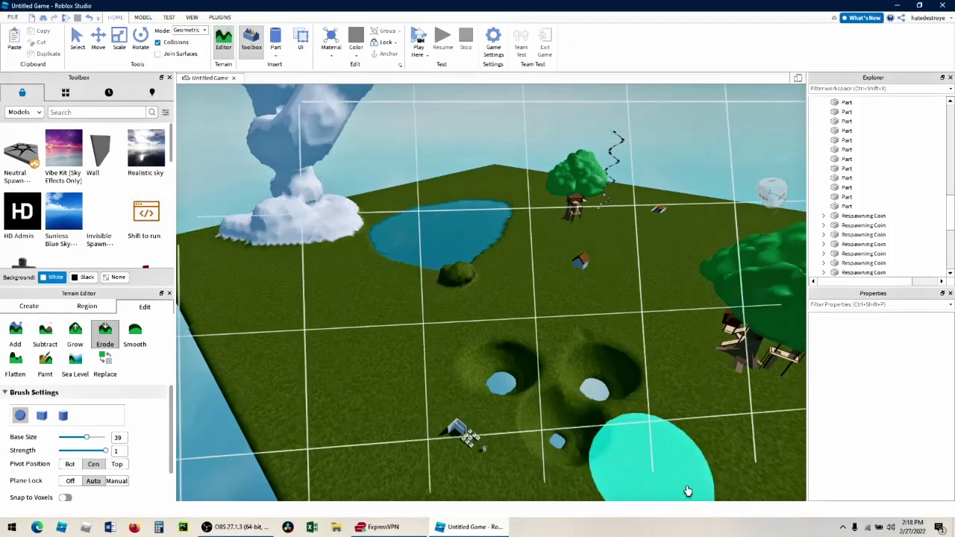
pyautogui.click(565, 441)
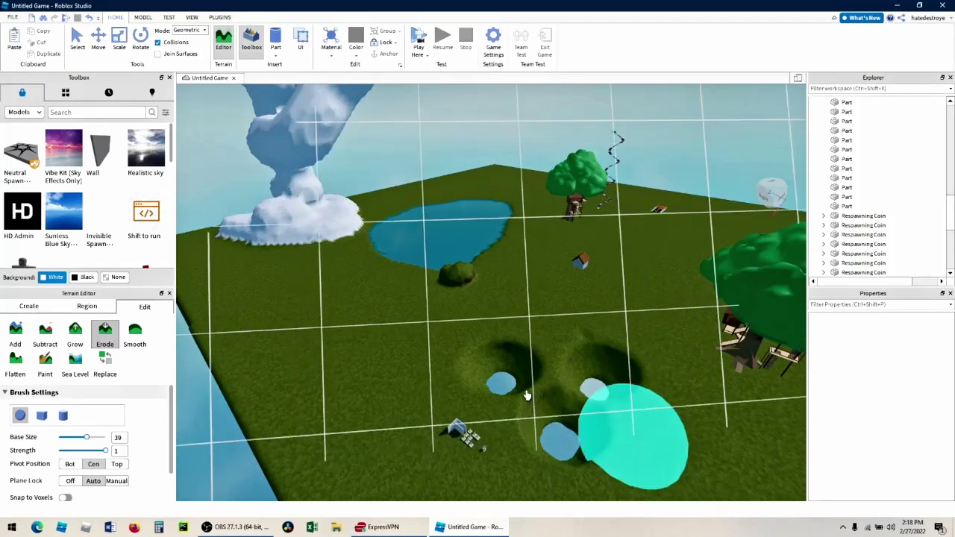
pyautogui.click(108, 338)
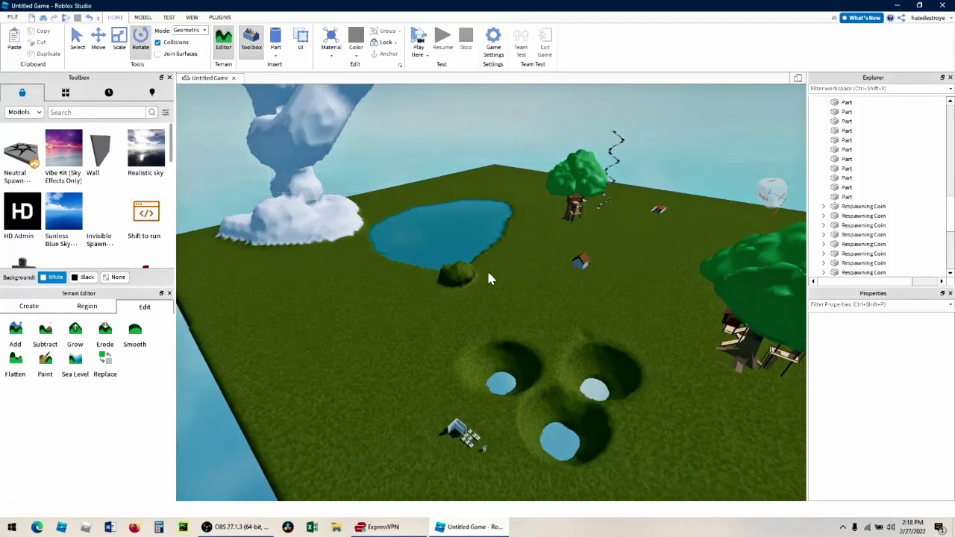
pyautogui.scroll(5, 599, 292)
pyautogui.moveTo(610, 381); pyautogui.dragTo(610, 381, button='right')
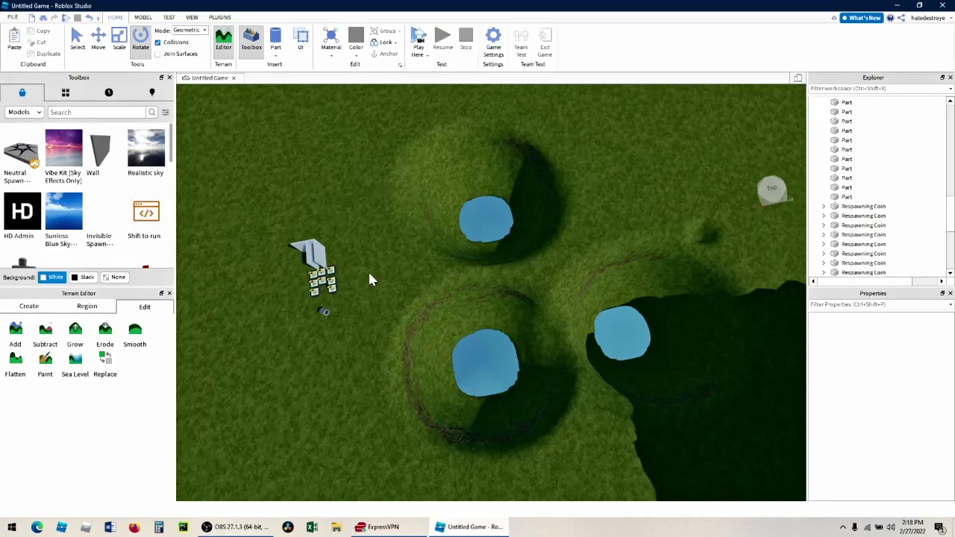
pyautogui.click(377, 241)
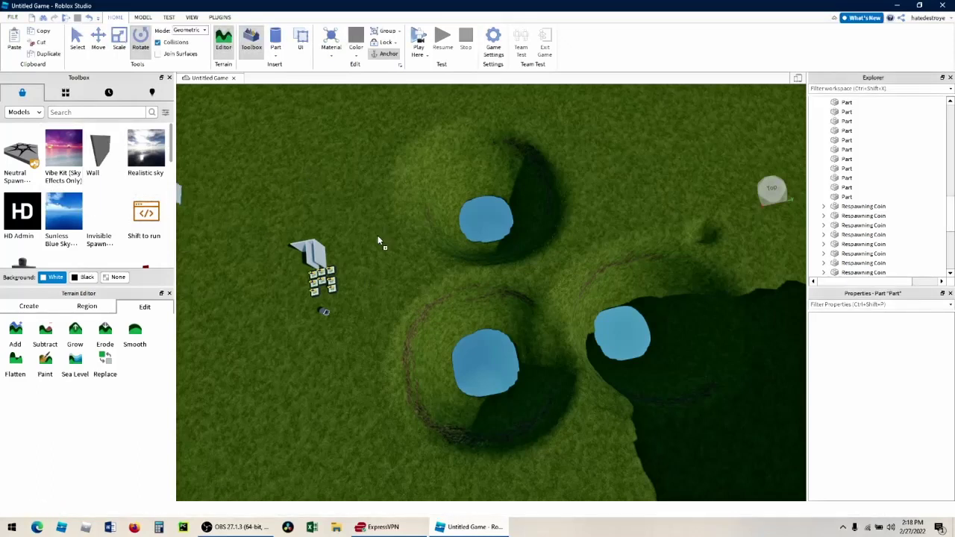
pyautogui.hotkey('ctrl', '2')
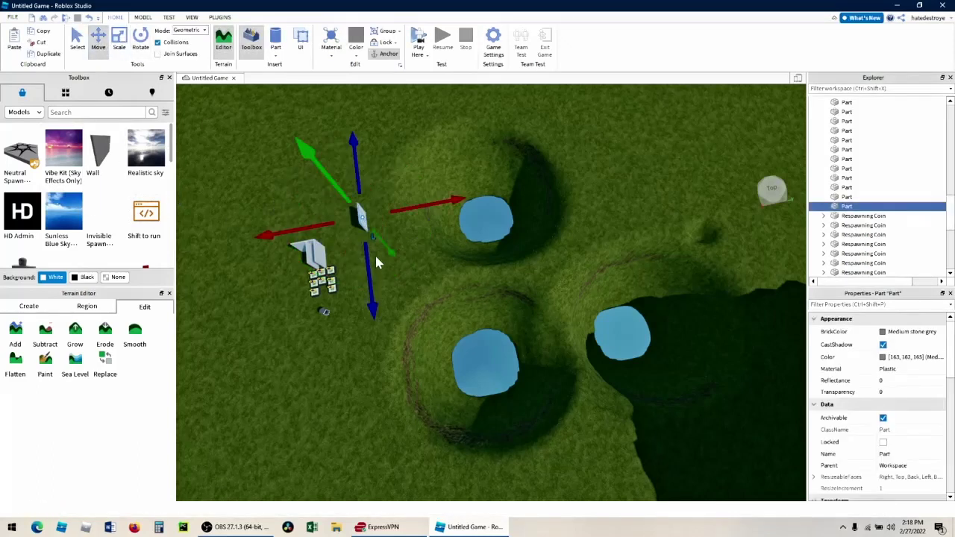
pyautogui.click(124, 41)
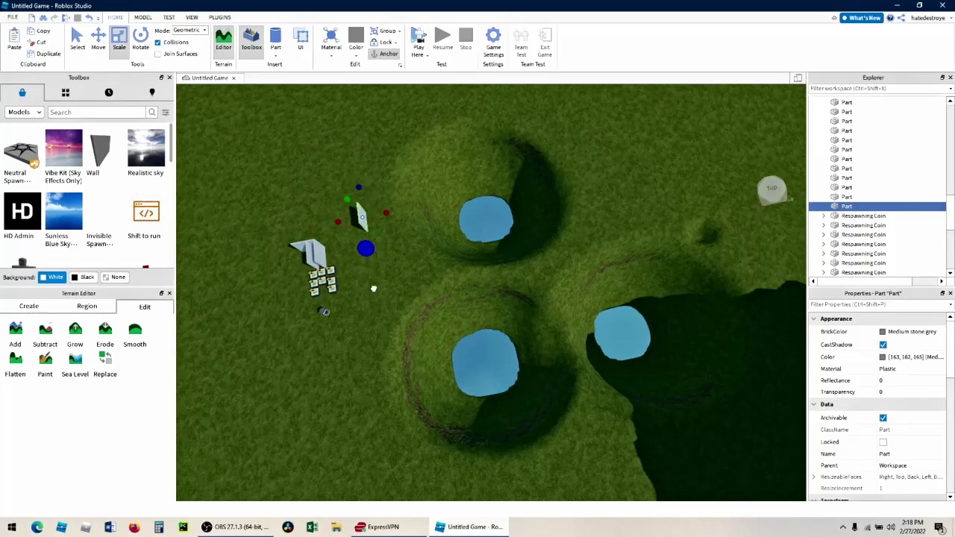
pyautogui.press('Delete')
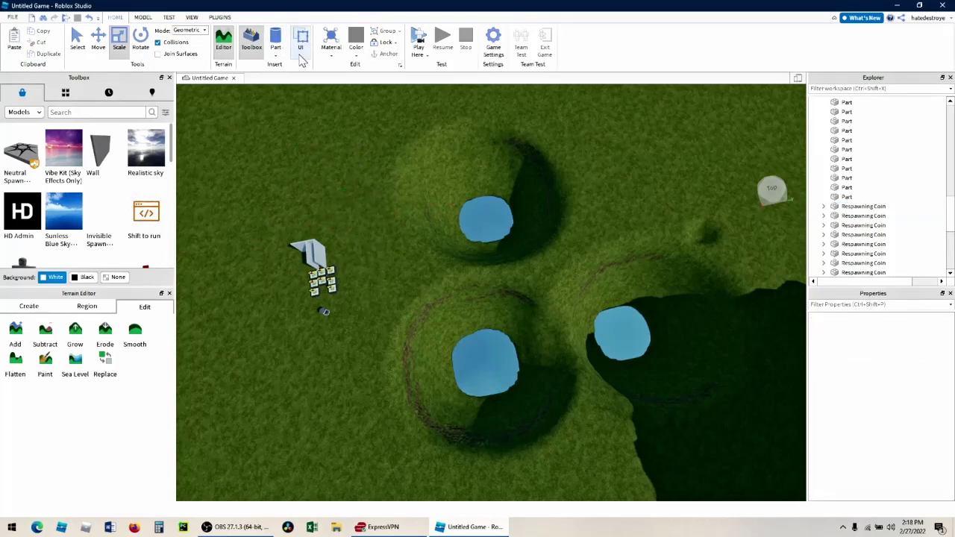
# - Insert a block part between the terrain pits and stretch it, undoing the last two adjustments
pyautogui.click(275, 56)
pyautogui.click(288, 66)
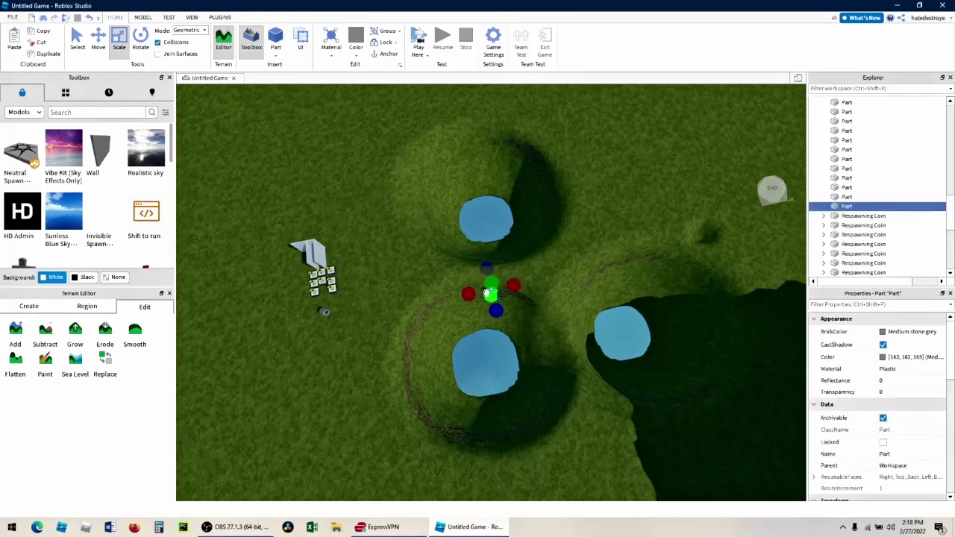
pyautogui.moveTo(501, 309); pyautogui.dragTo(530, 383)
pyautogui.moveTo(476, 327); pyautogui.dragTo(344, 357)
pyautogui.moveTo(485, 346); pyautogui.dragTo(452, 343)
pyautogui.hotkey('ctrl', 'z')
pyautogui.hotkey('ctrl', 'z')
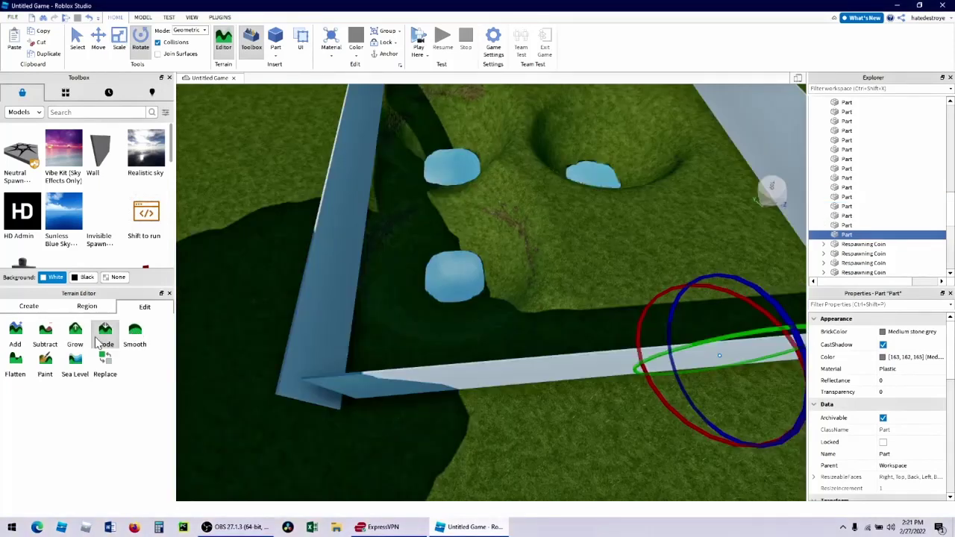
# - Merge the pits inside the walls into one large hole using Erode at base size 64 and Subtract at base size 46
pyautogui.click(97, 340)
pyautogui.moveTo(87, 440); pyautogui.dragTo(132, 440)
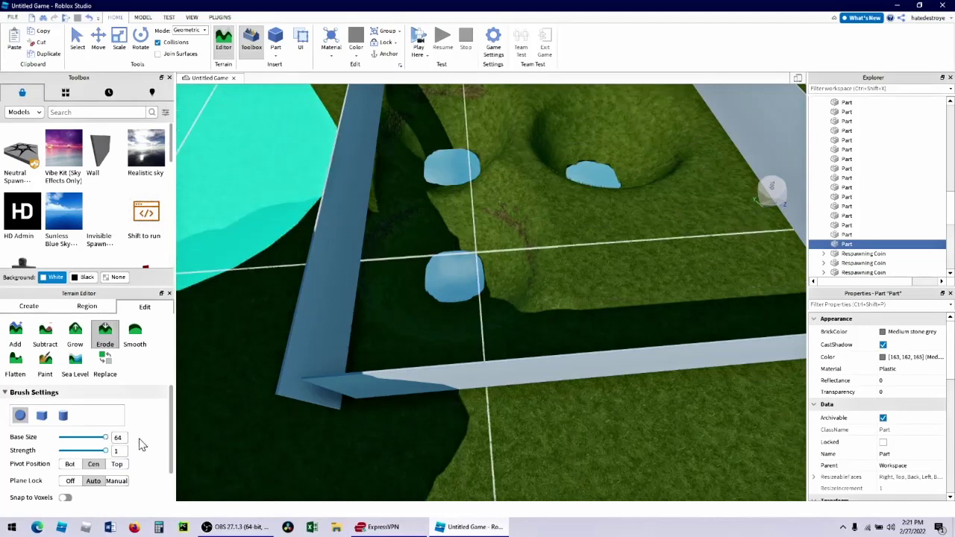
pyautogui.moveTo(536, 188)
pyautogui.mouseDown()
pyautogui.moveTo(552, 187)
pyautogui.moveTo(546, 203)
pyautogui.moveTo(550, 187)
pyautogui.mouseUp()
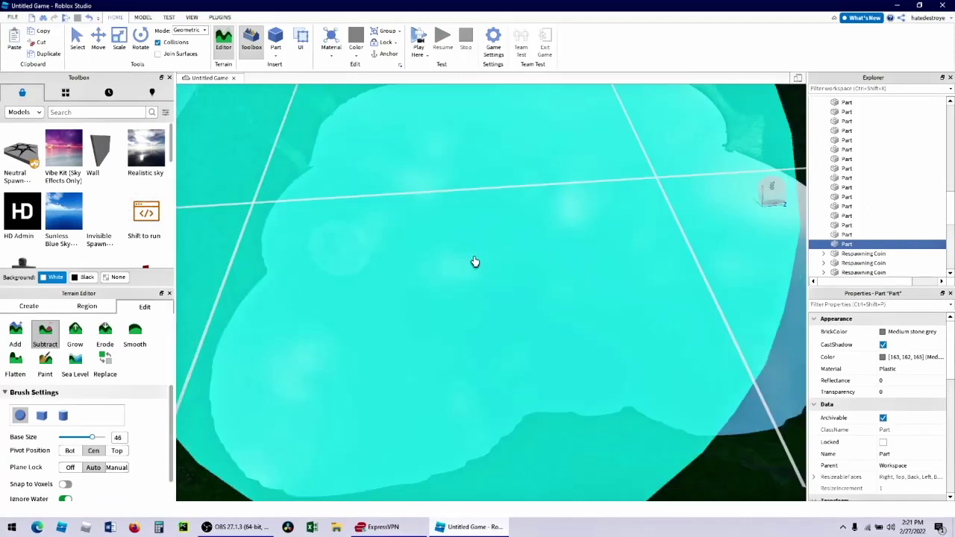
pyautogui.moveTo(475, 262); pyautogui.dragTo(475, 261, button='right')
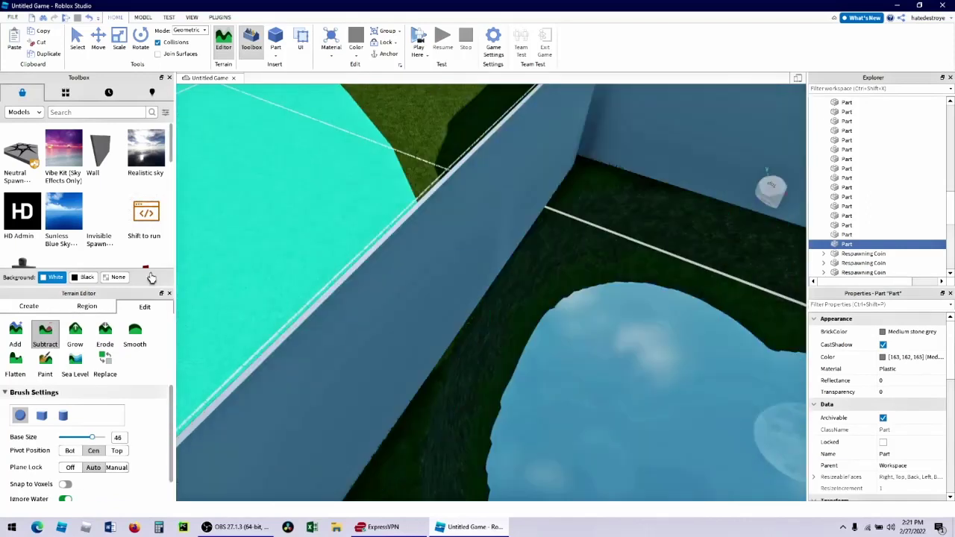
pyautogui.click(52, 340)
pyautogui.moveTo(611, 170); pyautogui.dragTo(610, 168, button='right')
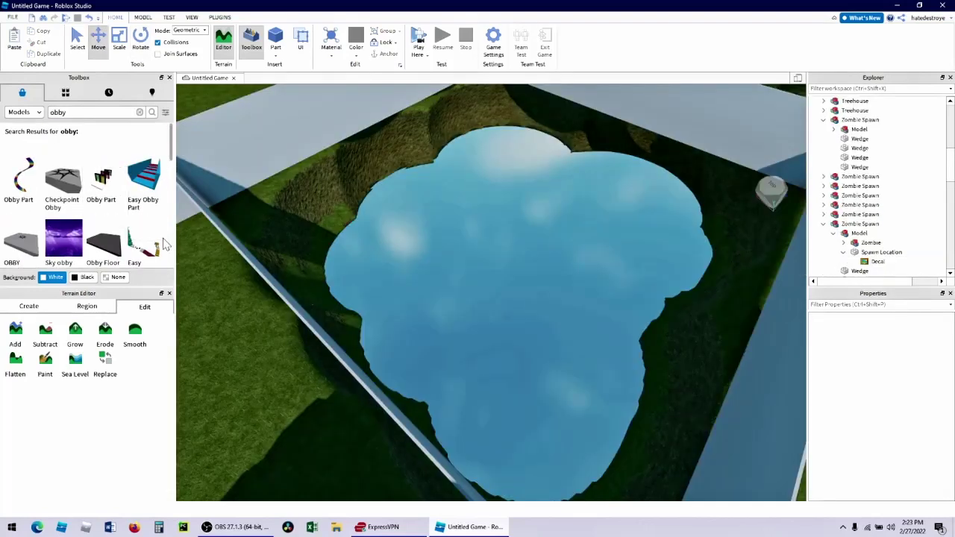
# - Insert the Easy Obby/Parkour model over the hole, dismiss its script notice, and rotate it -90 degrees about the vertical axis
pyautogui.moveTo(439, 336); pyautogui.dragTo(506, 324)
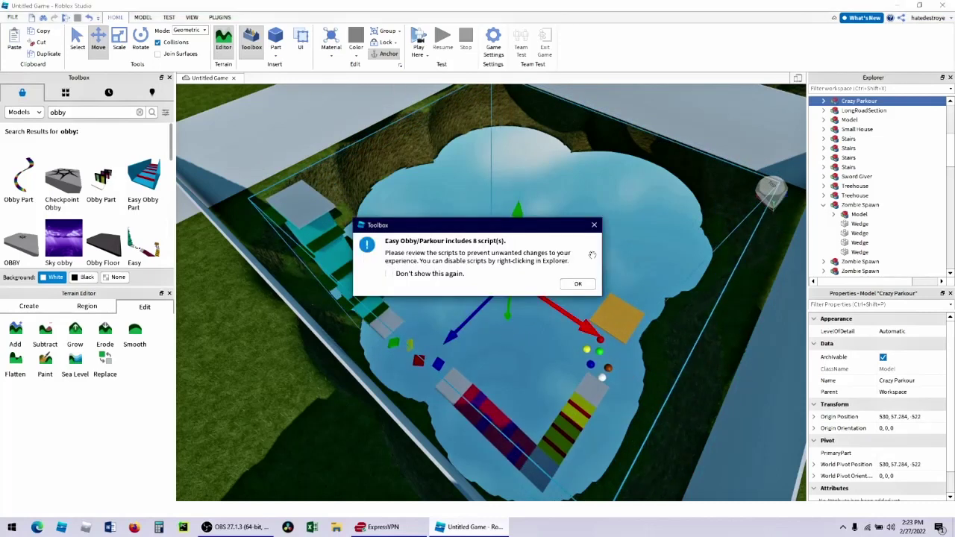
pyautogui.click(578, 284)
pyautogui.click(153, 44)
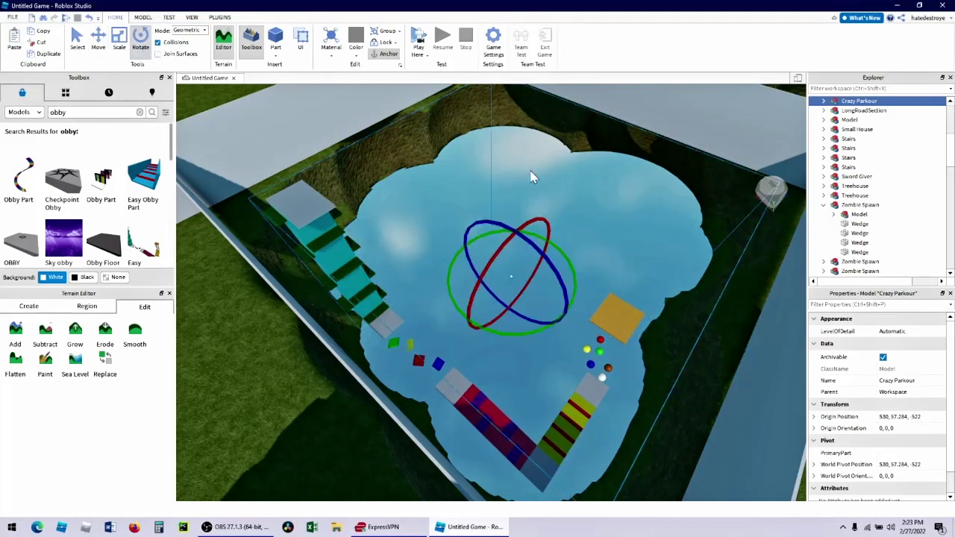
pyautogui.moveTo(571, 317); pyautogui.dragTo(422, 329)
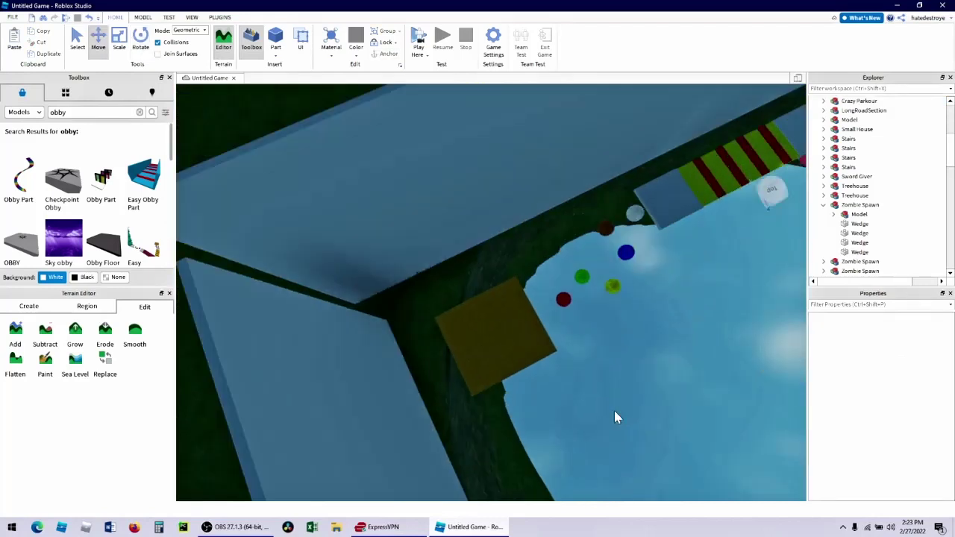
# - Examine the parkour course's placement around the hole and inside the walls from several angles
pyautogui.scroll(3, 574, 405)
pyautogui.moveTo(574, 404); pyautogui.dragTo(575, 414, button='right')
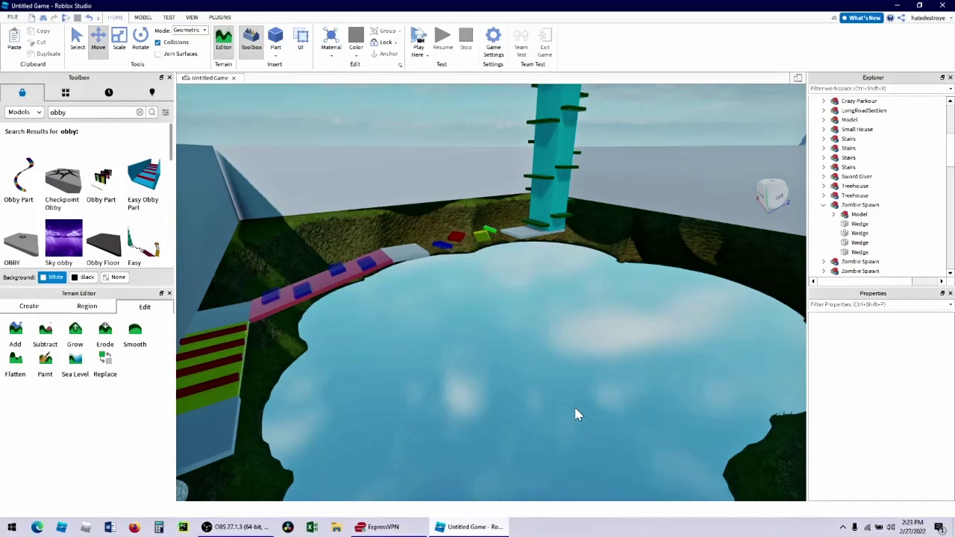
pyautogui.scroll(-5, 573, 409)
pyautogui.scroll(5, 530, 160)
pyautogui.moveTo(515, 171); pyautogui.dragTo(514, 170, button='right')
pyautogui.scroll(-3, 514, 171)
pyautogui.scroll(-5, 515, 177)
pyautogui.scroll(4, 500, 149)
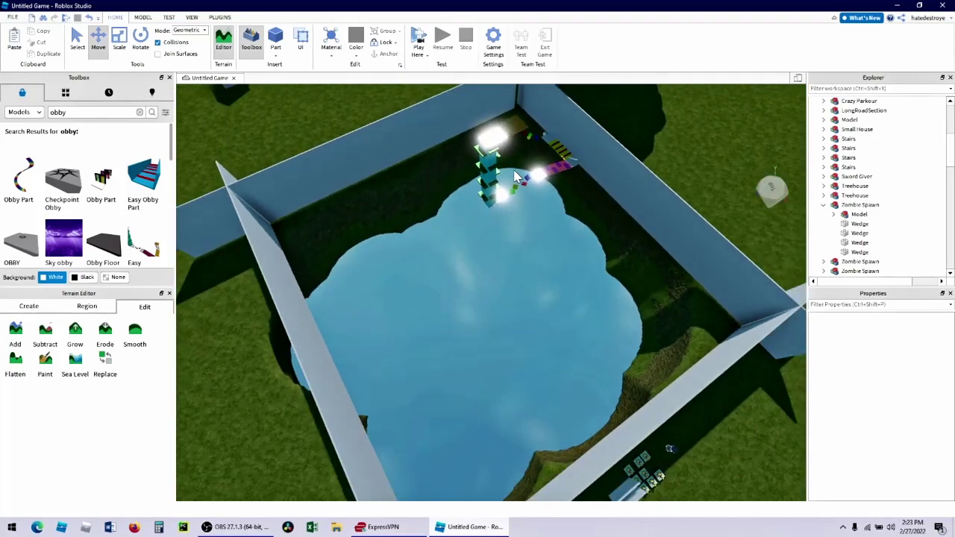
# - Ungroup the Crazy Parkour model and the nested parkour 1 model into separate parts
pyautogui.scroll(3, 496, 133)
pyautogui.click(498, 144)
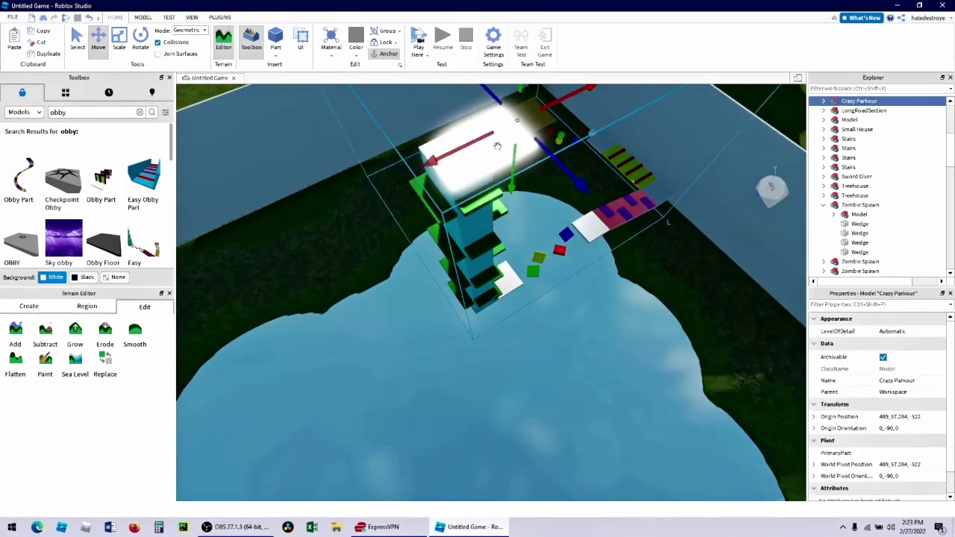
pyautogui.hotkey('ctrl', 'd')
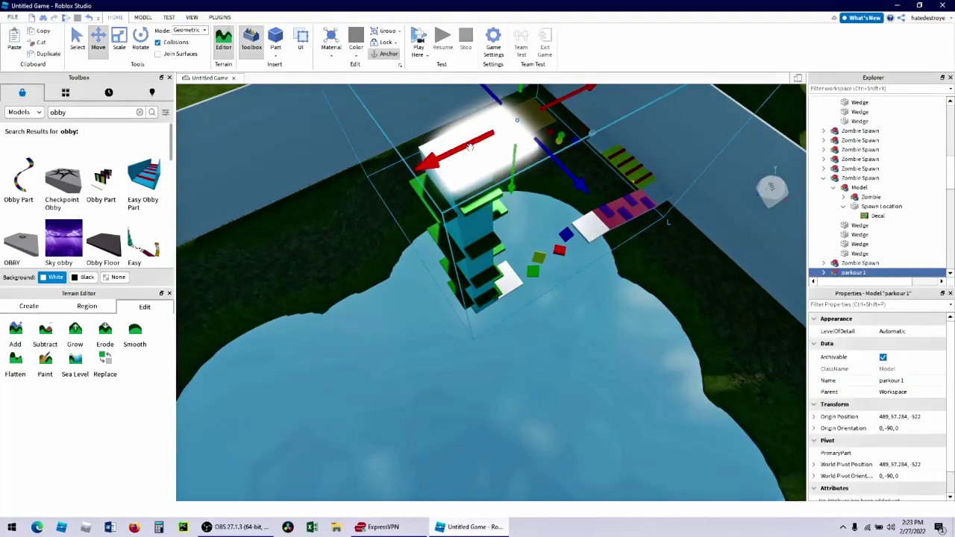
pyautogui.hotkey('ctrl', 'u')
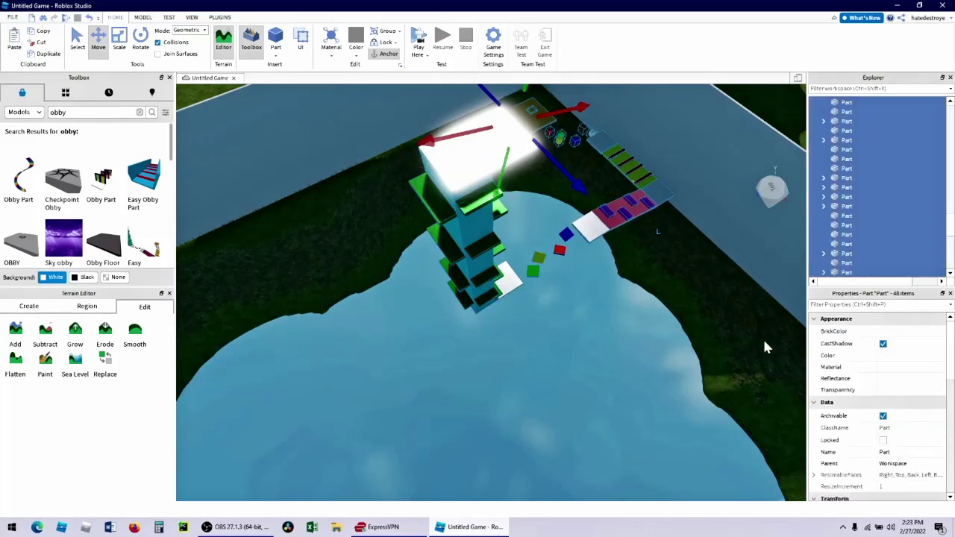
# - Delete the glowing white metal part from the top of the parkour tower
pyautogui.click(516, 192)
pyautogui.click(468, 143)
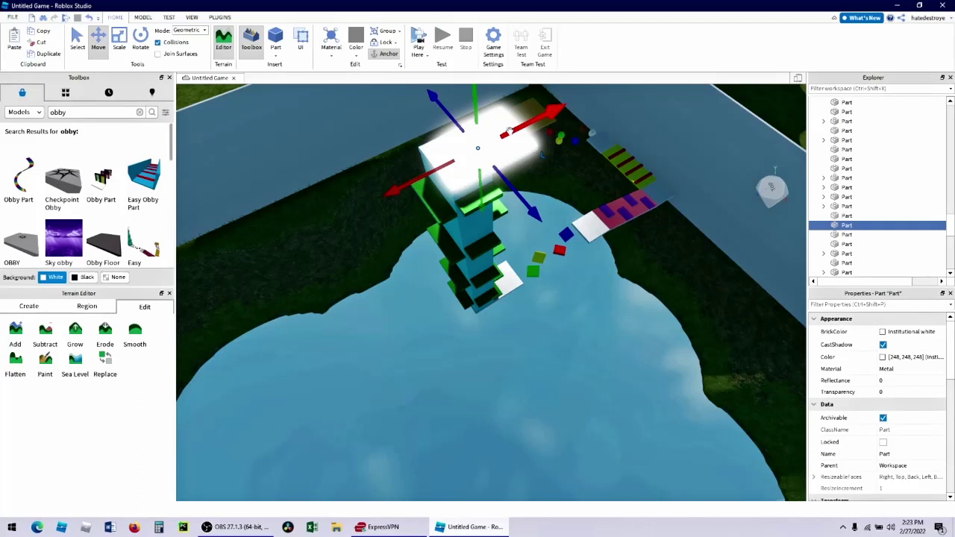
pyautogui.press('Delete')
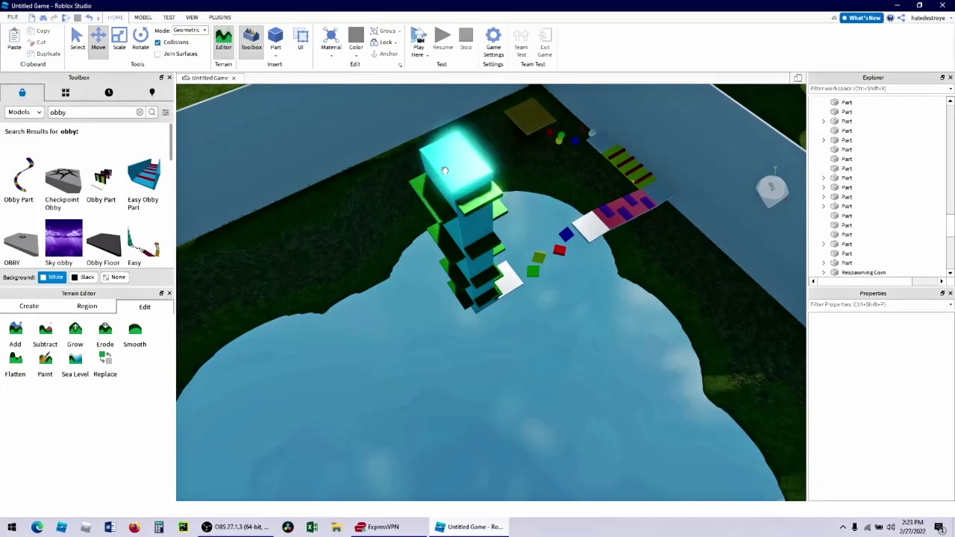
# - Search the model library for "teleporter"
pyautogui.click(141, 112)
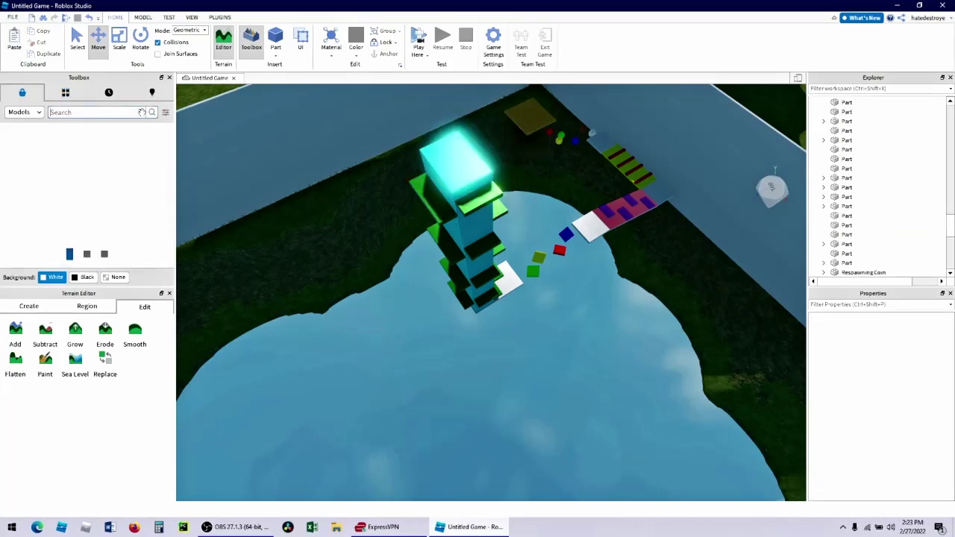
pyautogui.write('tel')
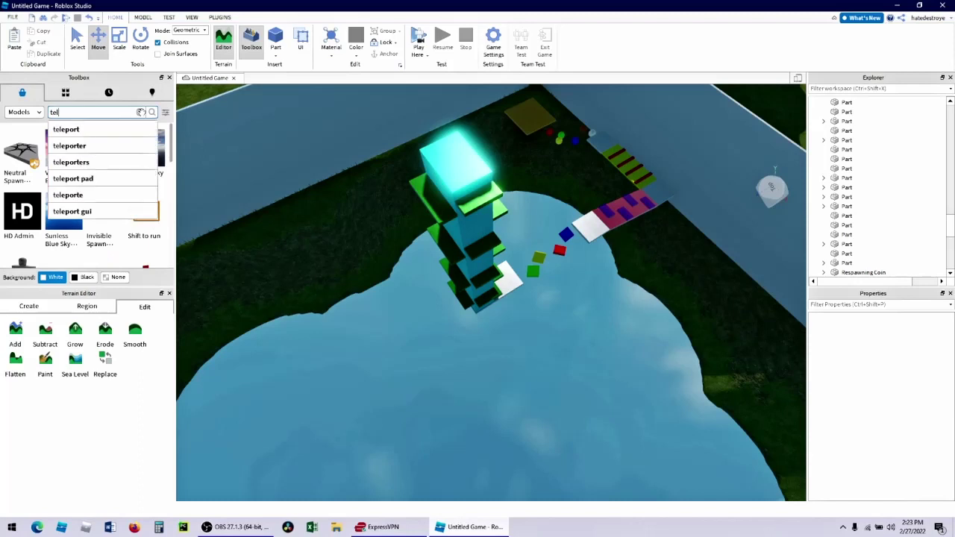
pyautogui.click(108, 146)
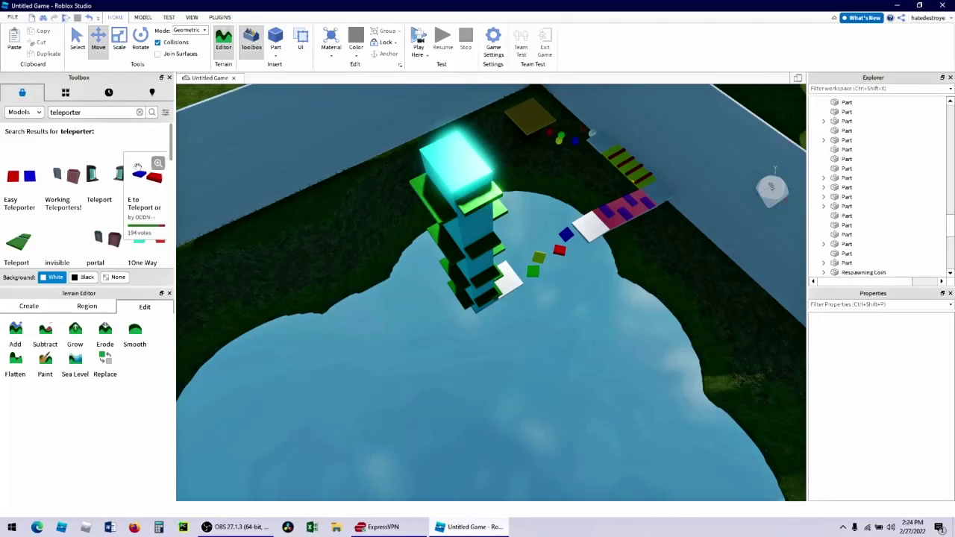
pyautogui.moveTo(142, 213)
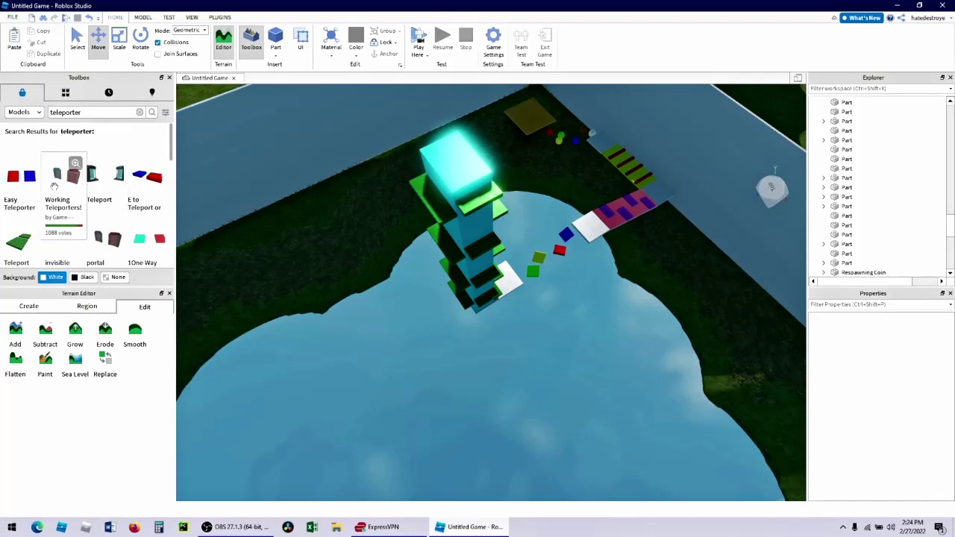
pyautogui.moveTo(251, 202); pyautogui.dragTo(458, 177)
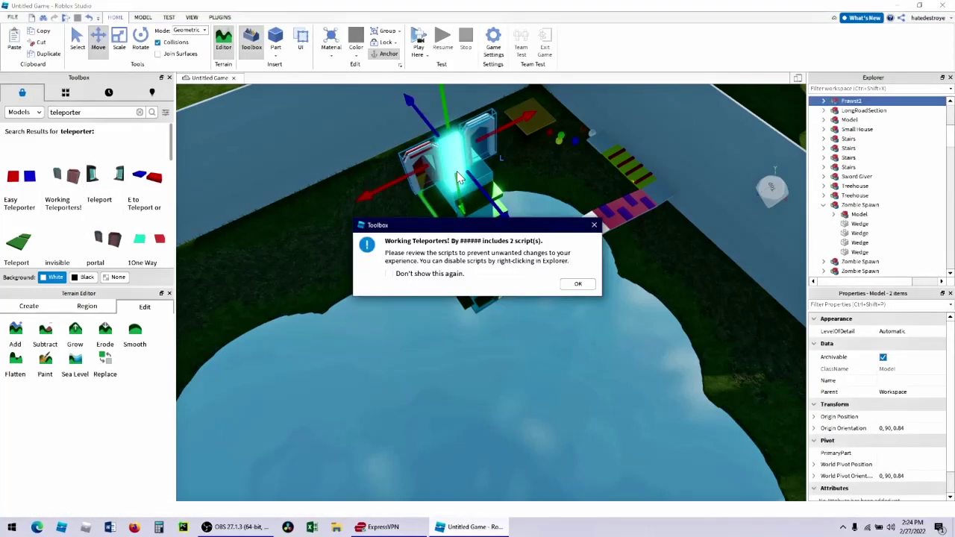
pyautogui.click(577, 282)
pyautogui.press('Delete')
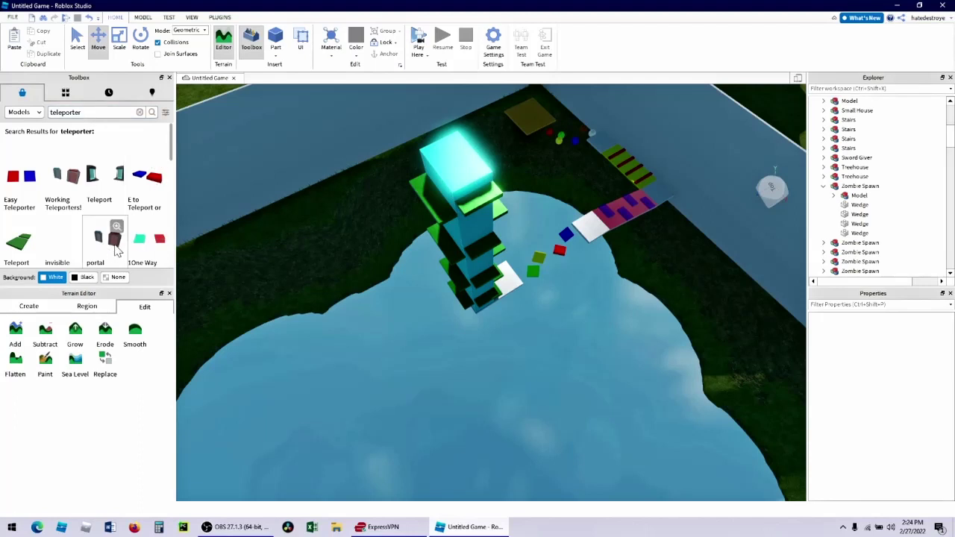
# - Insert the 1One Way Teleport model onto the top of the parkour tower
pyautogui.moveTo(250, 256); pyautogui.dragTo(473, 185)
pyautogui.click(577, 285)
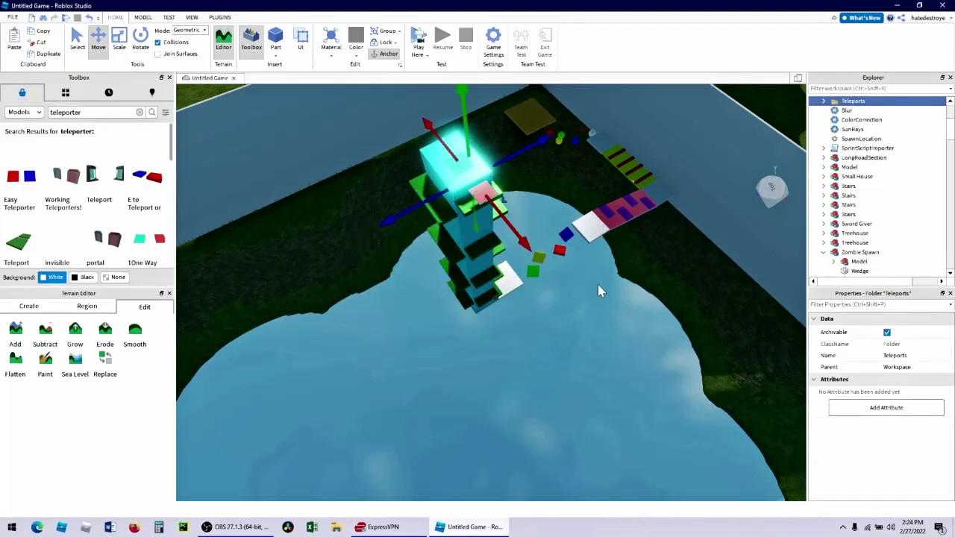
pyautogui.click(672, 289)
# - Move the Teleport2 part out of the walled pit onto the grass and set its transparency to 1
pyautogui.scroll(-5, 463, 302)
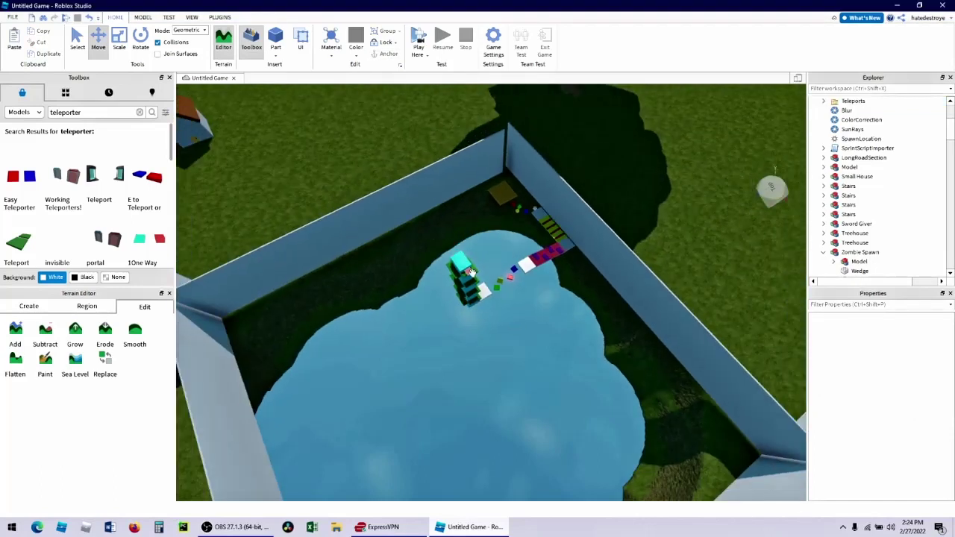
pyautogui.click(469, 272)
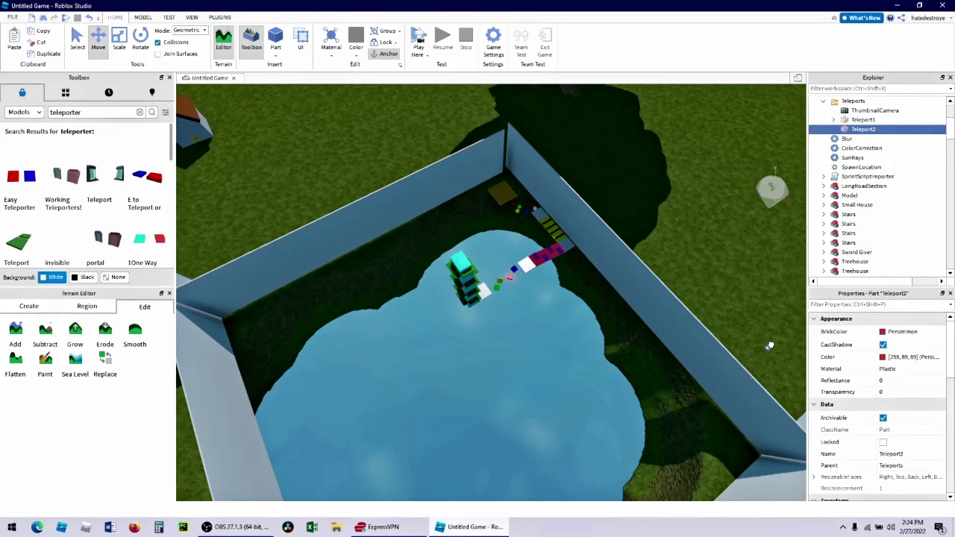
pyautogui.scroll(5, 734, 306)
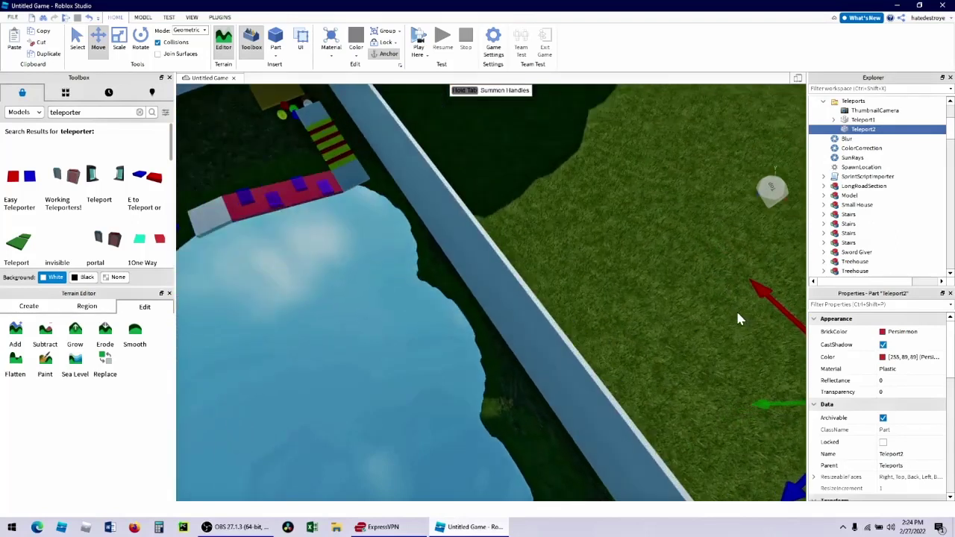
pyautogui.moveTo(736, 310); pyautogui.dragTo(697, 300, button='right')
pyautogui.moveTo(622, 269); pyautogui.dragTo(620, 269)
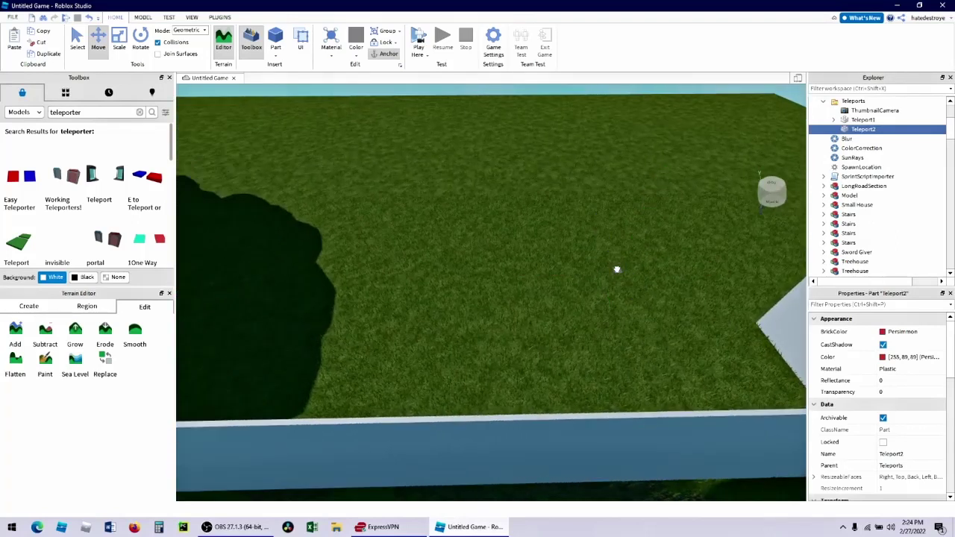
pyautogui.click(901, 391)
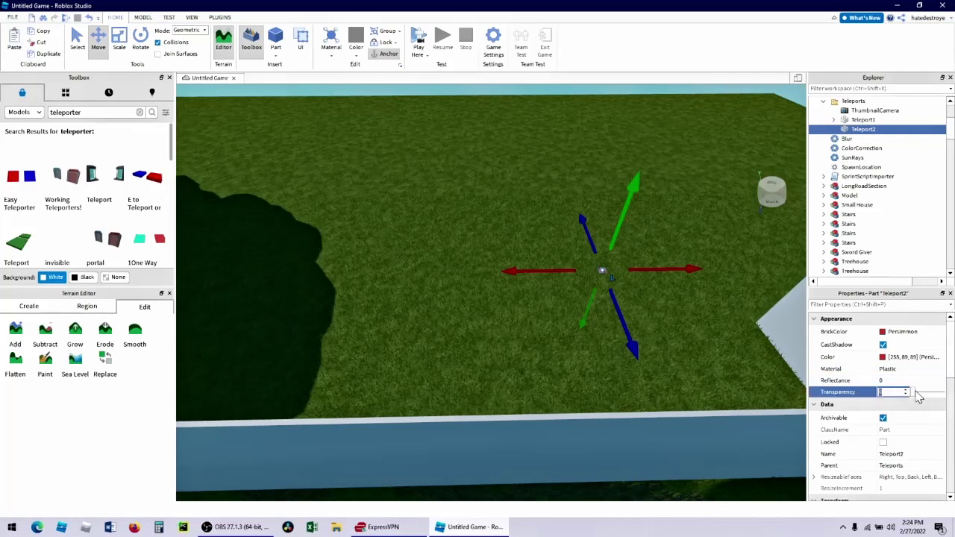
# - Move the Teleport2 part across the grass to the open area near the small house
pyautogui.scroll(-10, 727, 352)
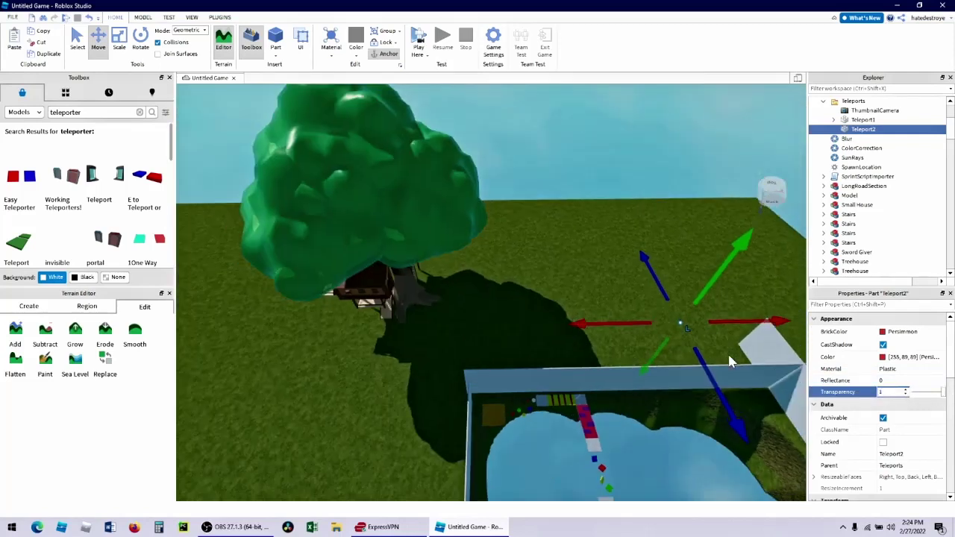
pyautogui.click(694, 340)
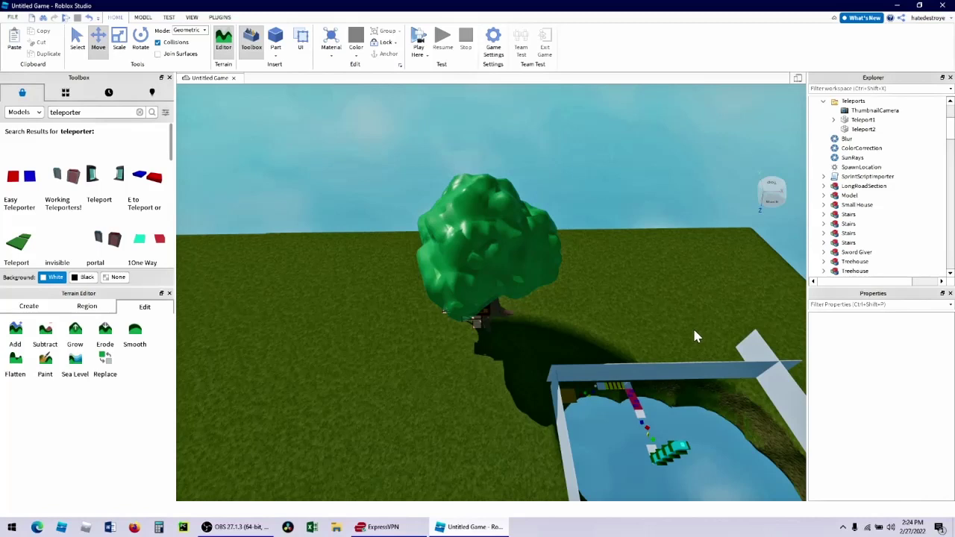
pyautogui.moveTo(693, 332); pyautogui.dragTo(330, 394)
pyautogui.press('f')
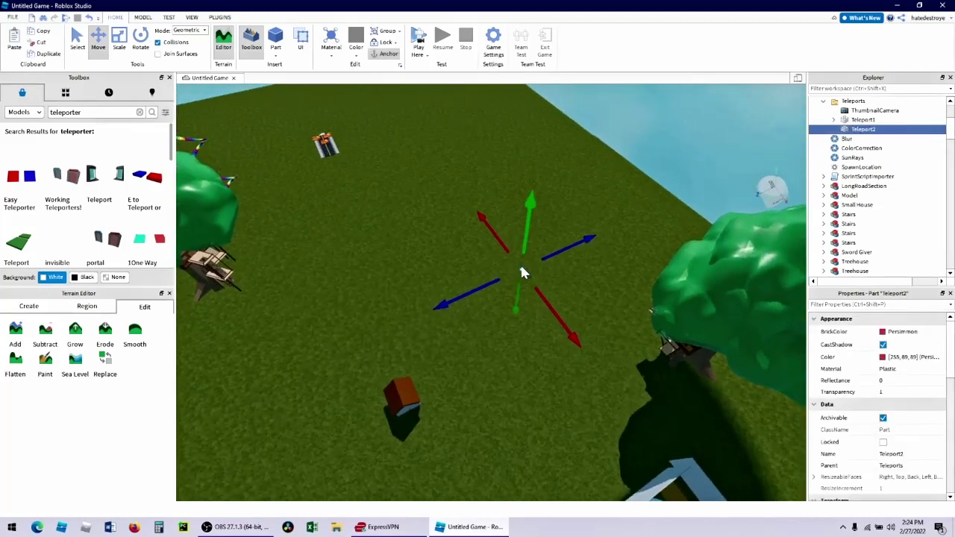
pyautogui.moveTo(520, 272); pyautogui.dragTo(520, 269)
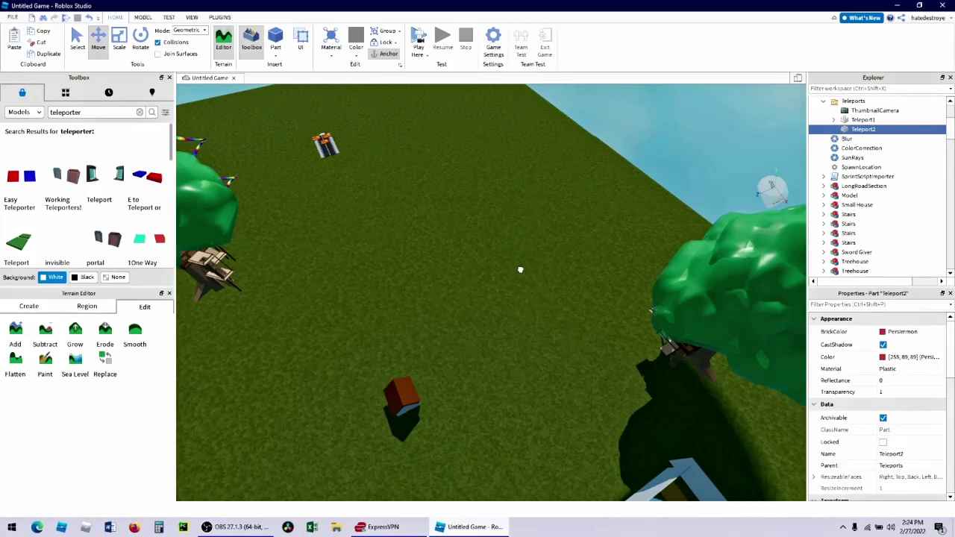
pyautogui.moveTo(417, 254); pyautogui.dragTo(414, 256)
pyautogui.moveTo(542, 308); pyautogui.dragTo(542, 309, button='right')
pyautogui.click(543, 315)
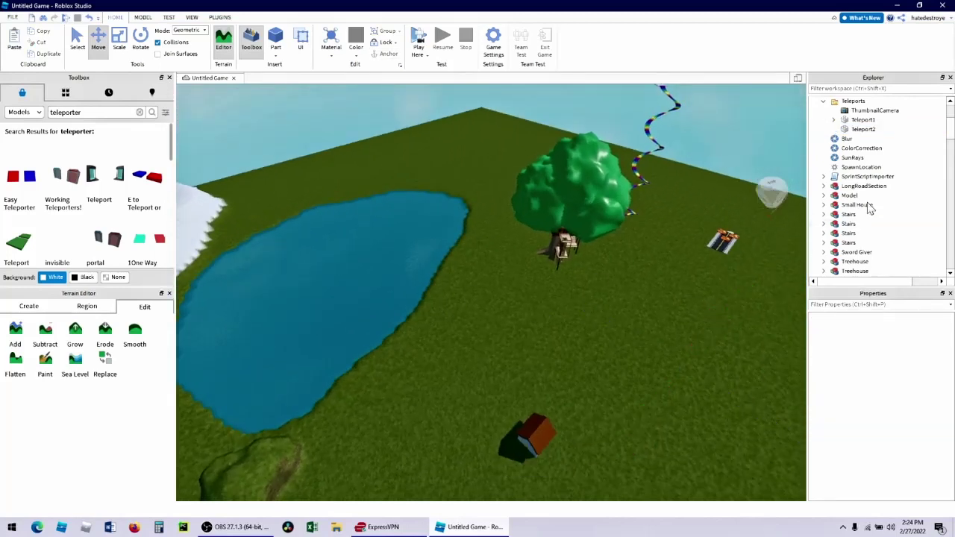
# - Select the SpawnLocation and reposition it on the grass between the lake and the small house
pyautogui.click(860, 168)
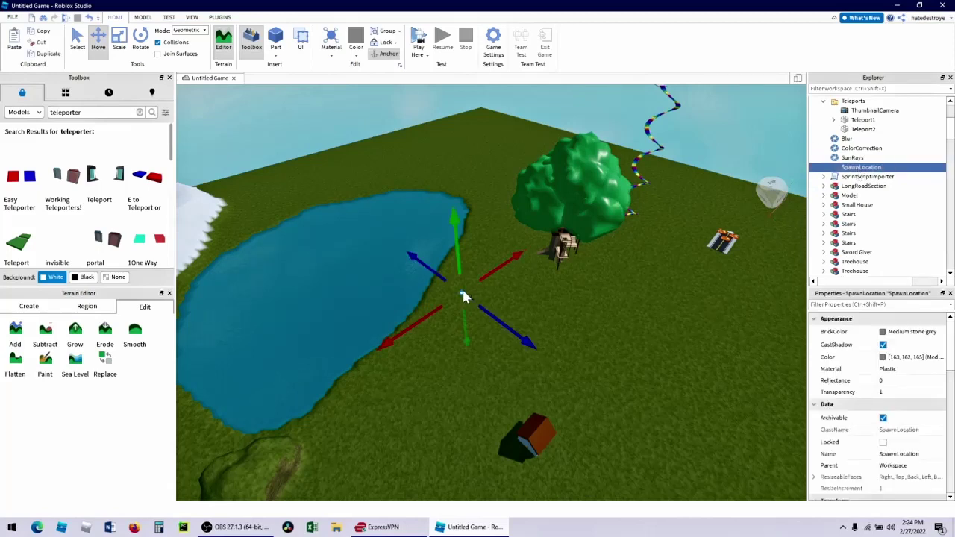
pyautogui.moveTo(461, 293); pyautogui.dragTo(552, 305)
pyautogui.moveTo(426, 328); pyautogui.dragTo(560, 333)
pyautogui.click(689, 412)
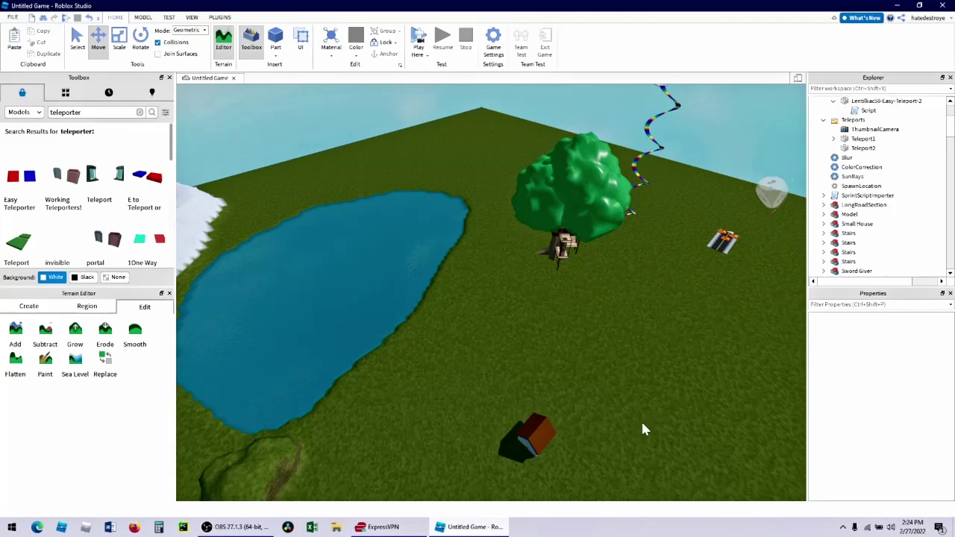
# - Examine the layout of the whole map, including the walled pit, lake, trees and snow formation
pyautogui.moveTo(641, 421); pyautogui.dragTo(636, 424, button='right')
pyautogui.scroll(-4, 636, 424)
pyautogui.scroll(-1, 636, 424)
pyautogui.scroll(2, 598, 314)
pyautogui.scroll(7, 480, 252)
pyautogui.moveTo(532, 268); pyautogui.dragTo(534, 271, button='right')
pyautogui.scroll(-6, 534, 271)
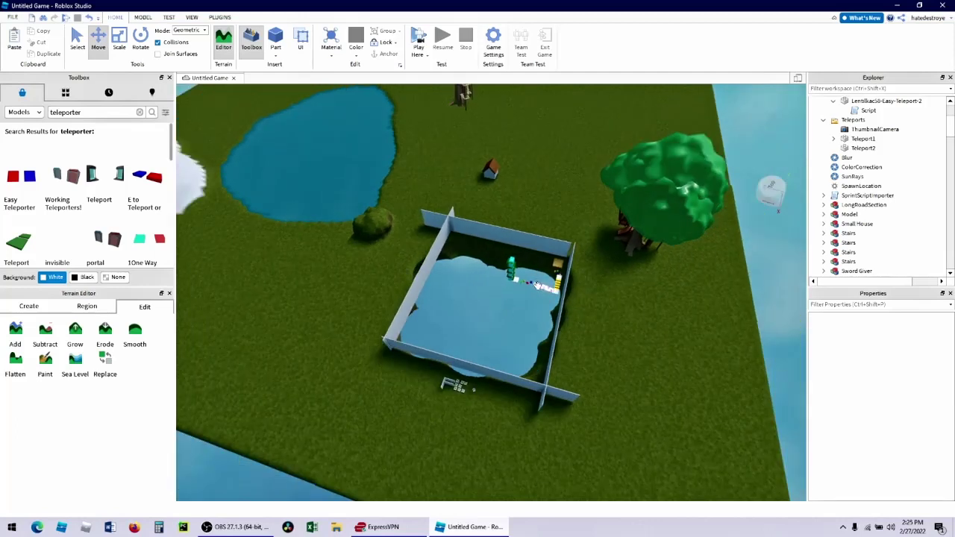
pyautogui.press('s')
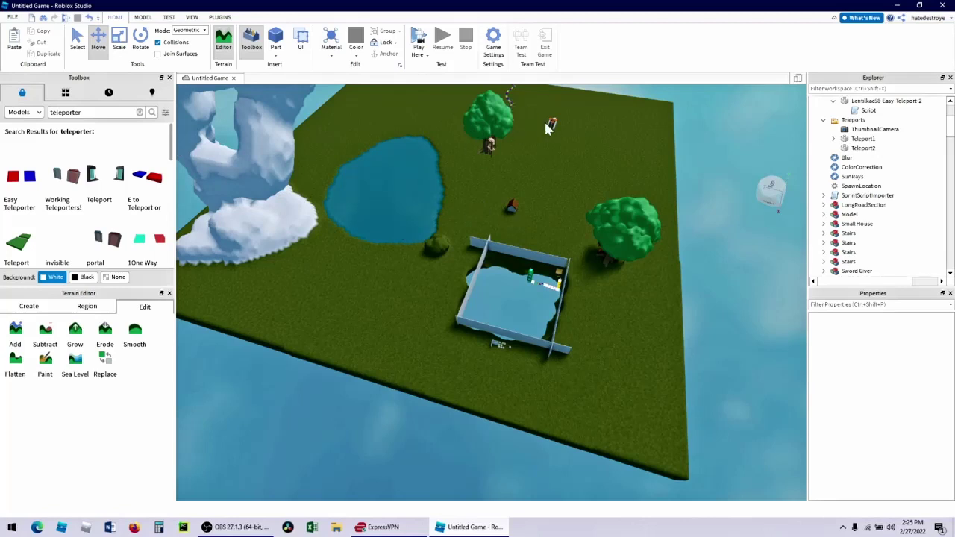
pyautogui.press('s')
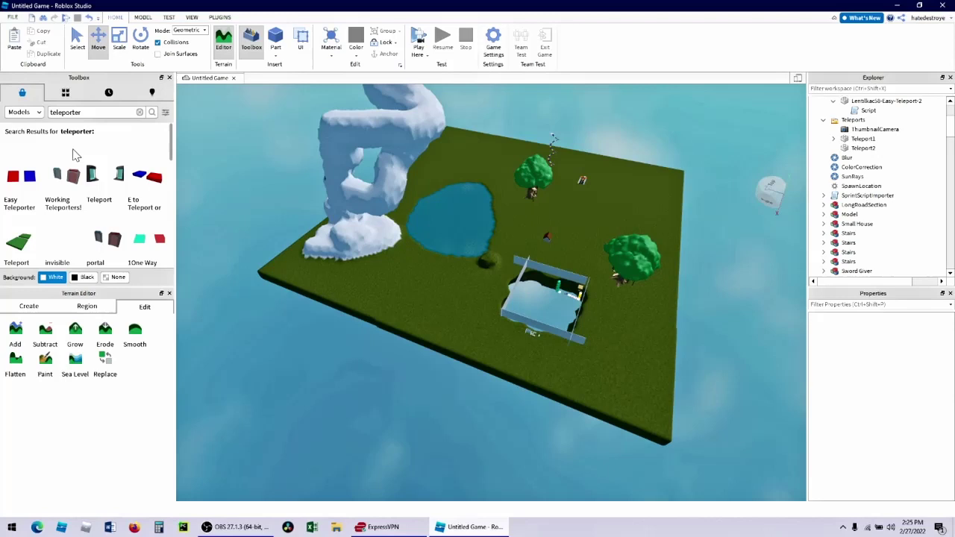
# - Insert a Respawning Coin from the recent models onto the top of the parkour tower
pyautogui.scroll(5, 490, 241)
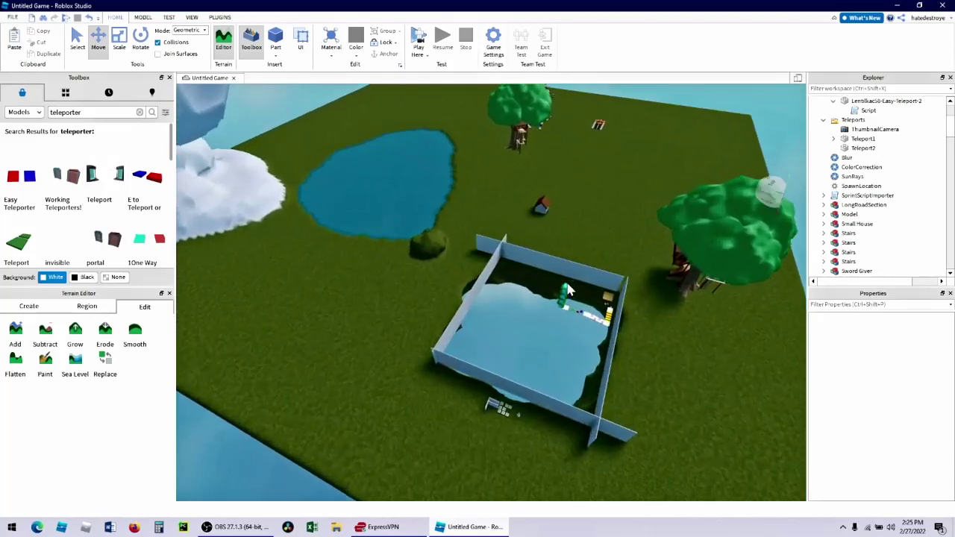
pyautogui.scroll(6, 567, 289)
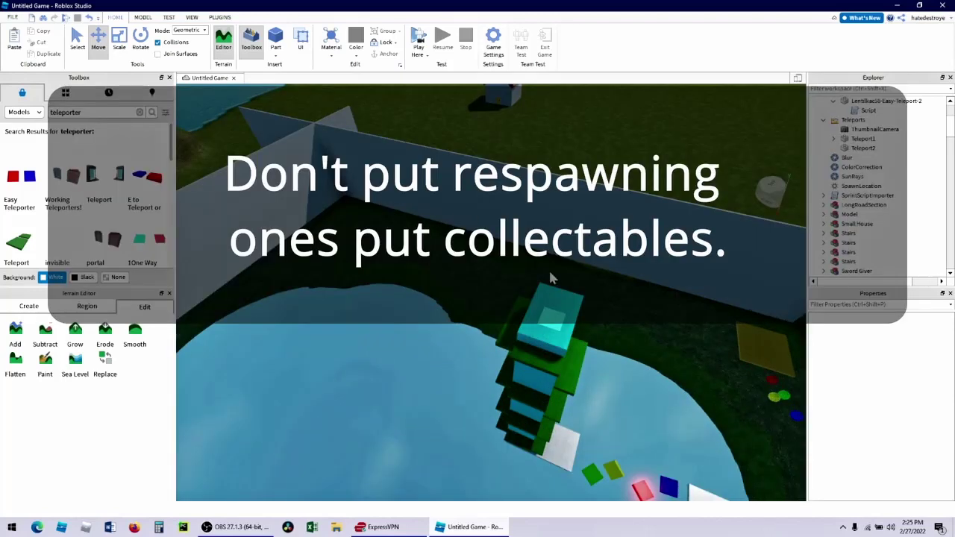
pyautogui.click(110, 94)
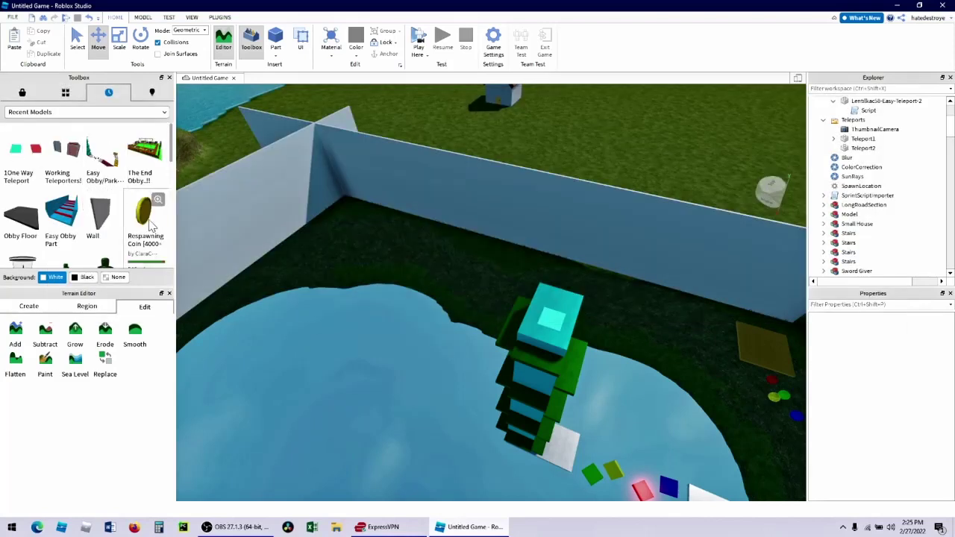
pyautogui.moveTo(536, 327); pyautogui.dragTo(550, 292)
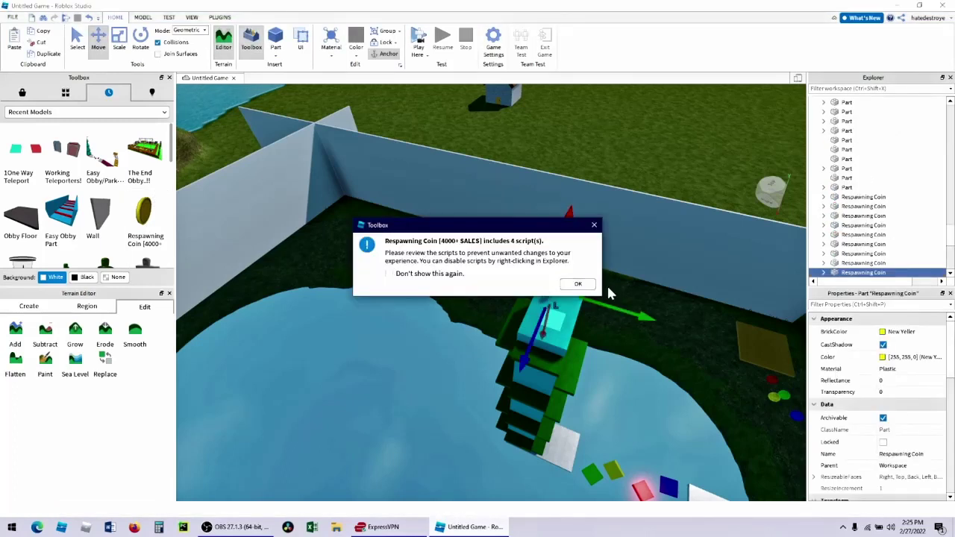
pyautogui.click(581, 285)
# - Carve a hole into the snow formation near the lake using the Erode brush with base size 10
pyautogui.moveTo(572, 262); pyautogui.dragTo(571, 263, button='right')
pyautogui.scroll(-8, 571, 262)
pyautogui.moveTo(571, 375); pyautogui.dragTo(565, 375, button='right')
pyautogui.scroll(-8, 565, 381)
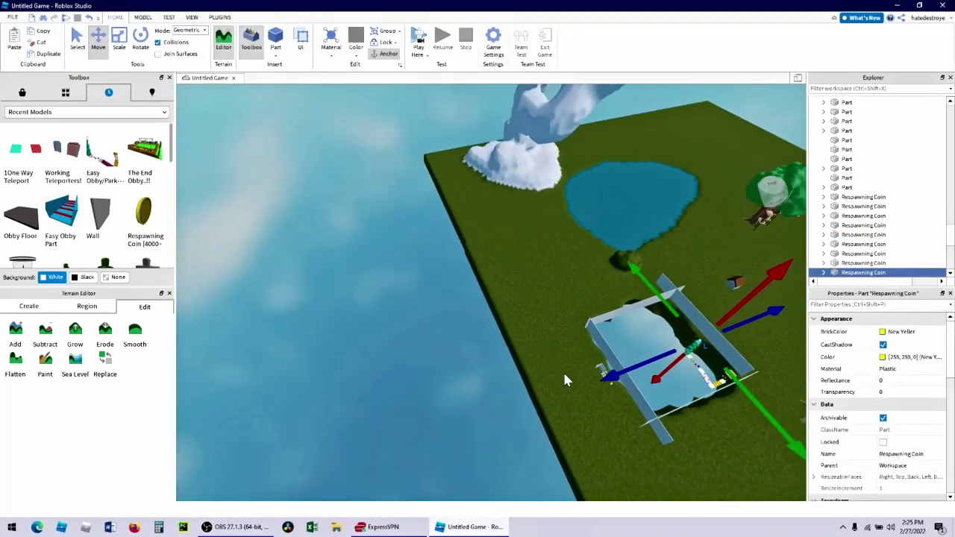
pyautogui.scroll(8, 552, 185)
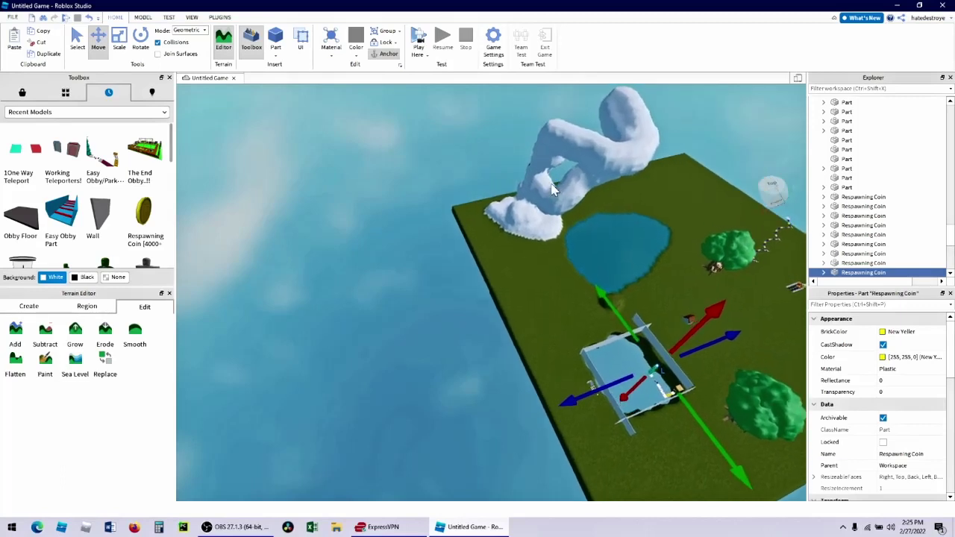
pyautogui.scroll(3, 551, 186)
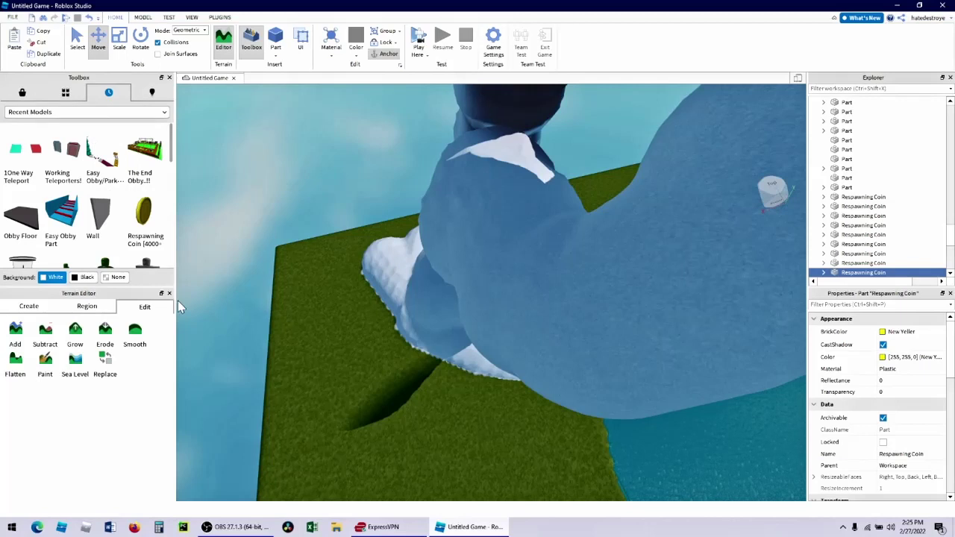
pyautogui.click(102, 336)
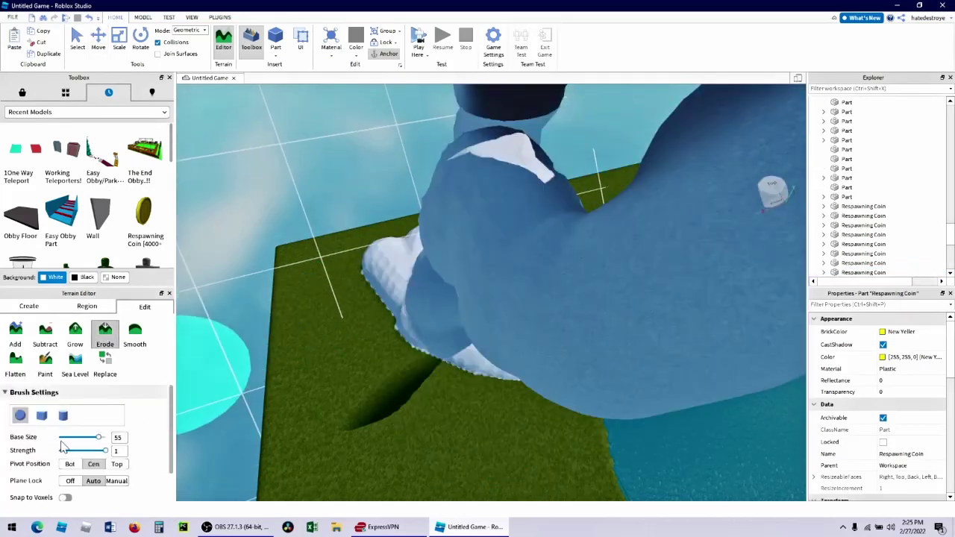
pyautogui.click(64, 439)
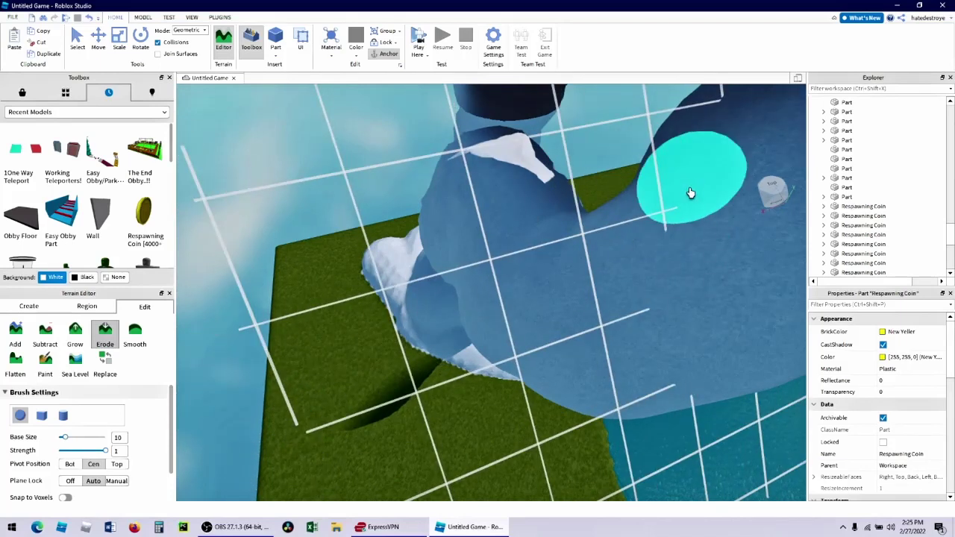
pyautogui.moveTo(690, 255); pyautogui.dragTo(671, 258)
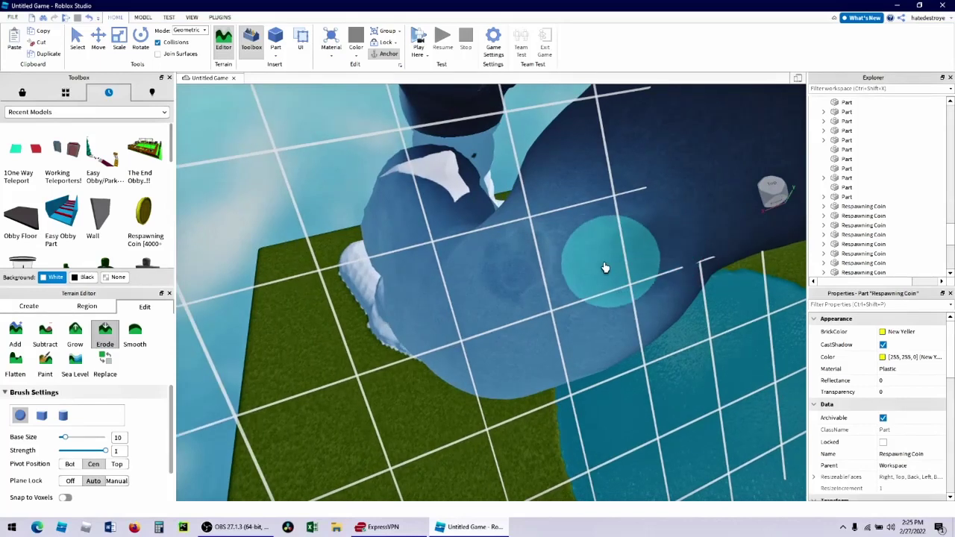
pyautogui.moveTo(569, 262)
pyautogui.mouseDown()
pyautogui.moveTo(582, 266)
pyautogui.moveTo(574, 271)
pyautogui.moveTo(782, 144)
pyautogui.moveTo(278, 362)
pyautogui.moveTo(409, 246)
pyautogui.mouseUp()
pyautogui.scroll(5, 572, 271)
pyautogui.scroll(5, 410, 247)
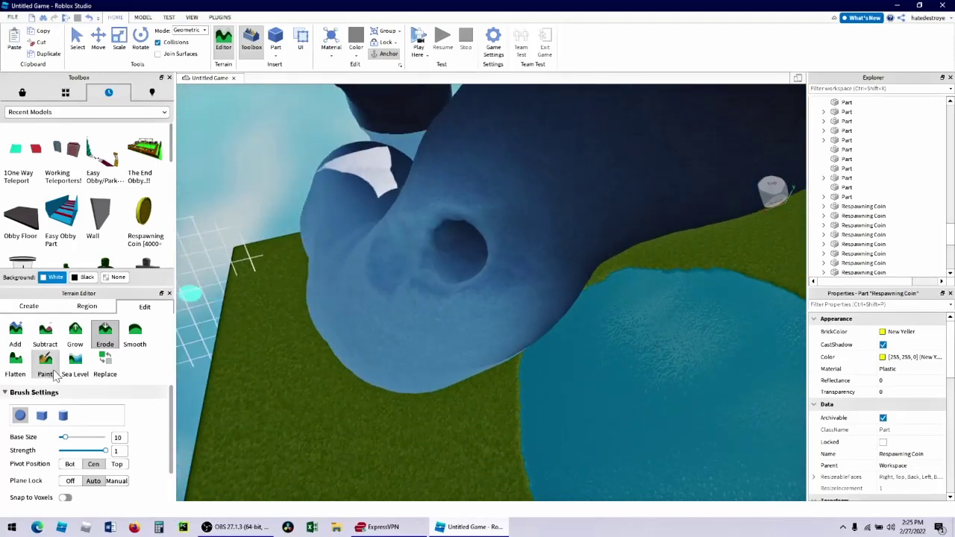
# - Add rounded terrain to the snow formation beside the carved hole with a spherical Add brush of base size 32
pyautogui.click(15, 334)
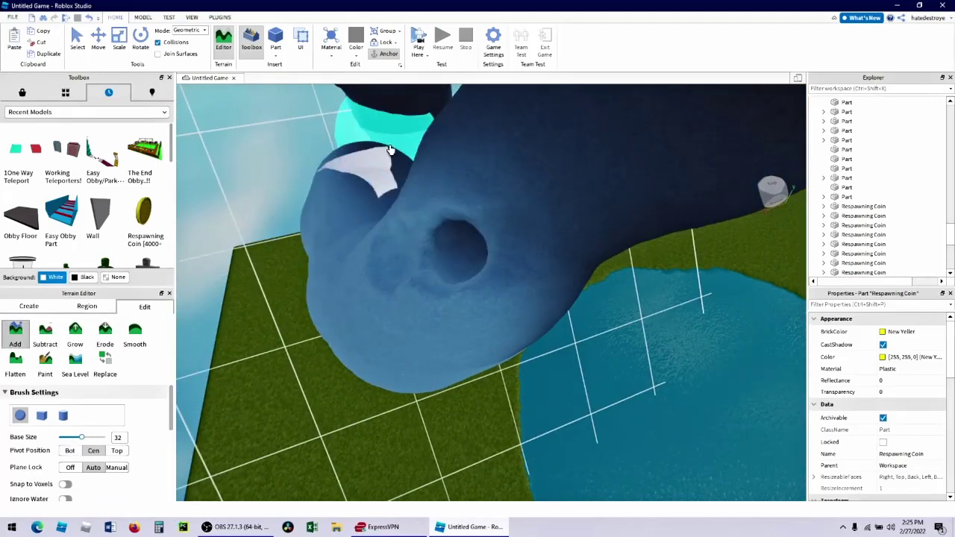
pyautogui.click(312, 242)
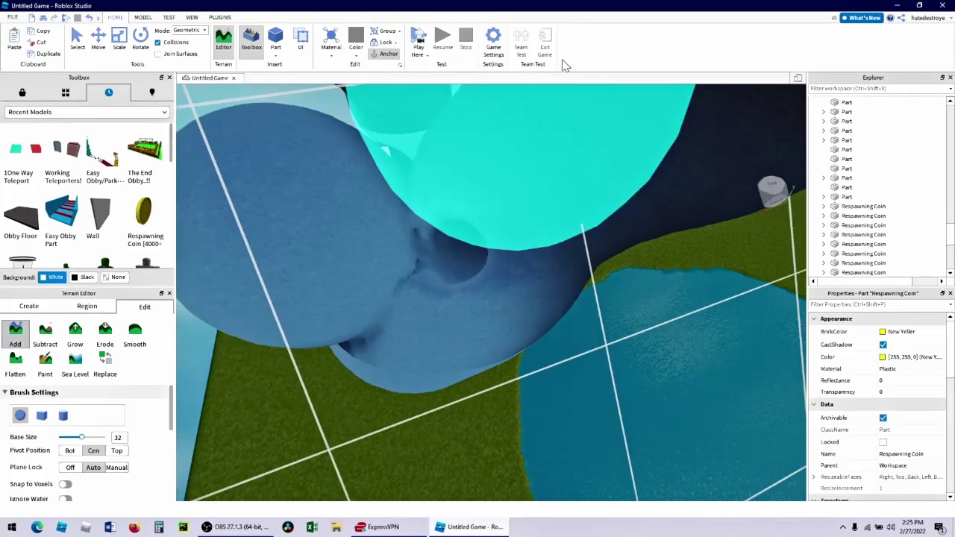
pyautogui.scroll(-5, 522, 267)
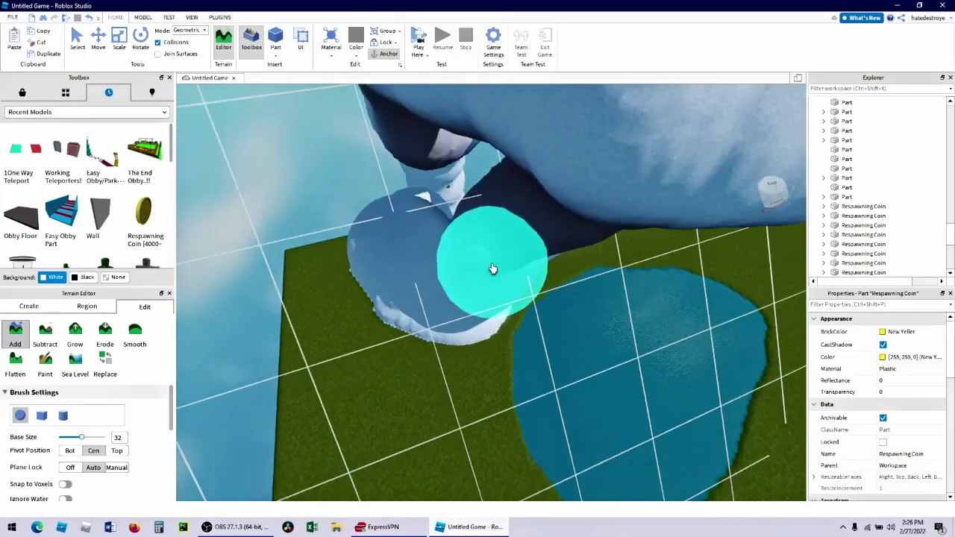
pyautogui.scroll(5, 450, 217)
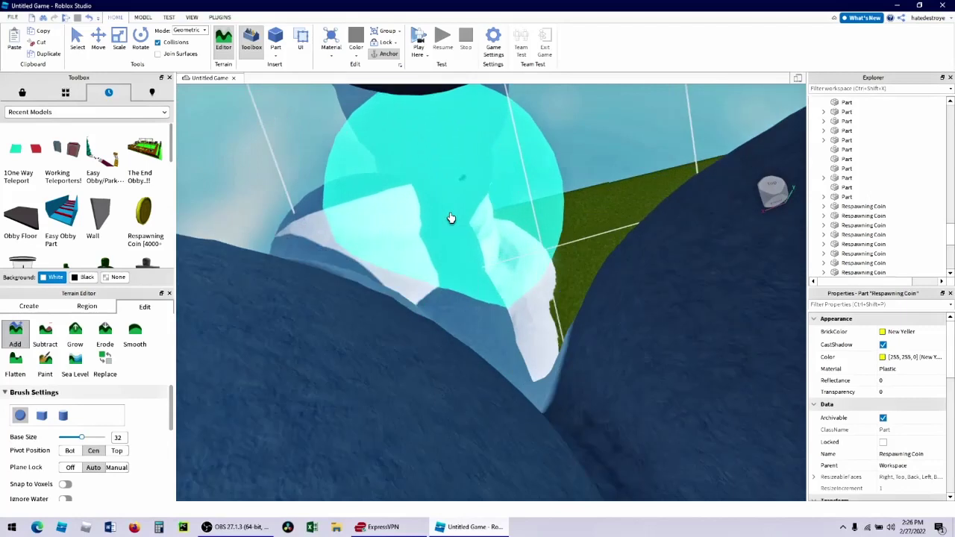
pyautogui.scroll(2, 451, 218)
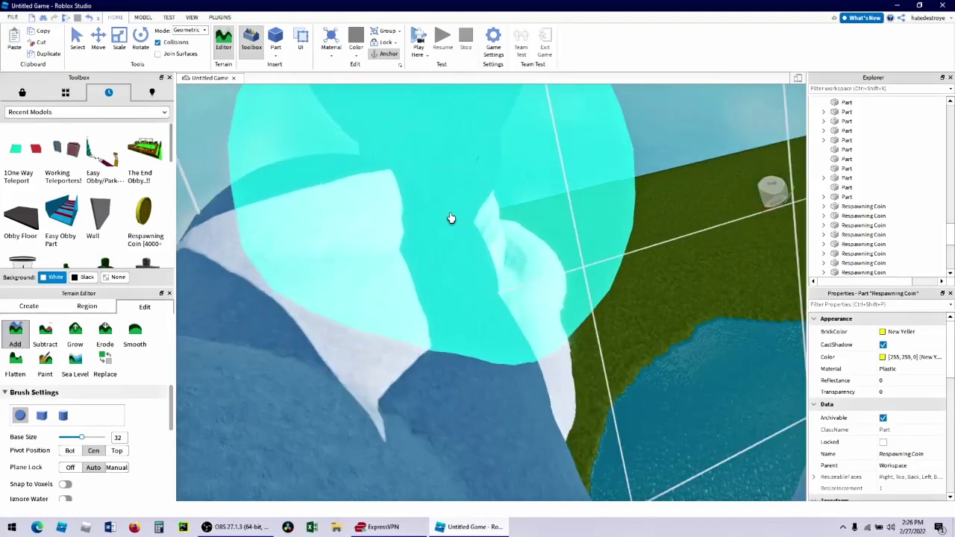
pyautogui.scroll(-5, 451, 218)
# - Insert a Respawning Coin from the recent models into the snow formation beside the lake
pyautogui.moveTo(152, 218); pyautogui.dragTo(487, 379)
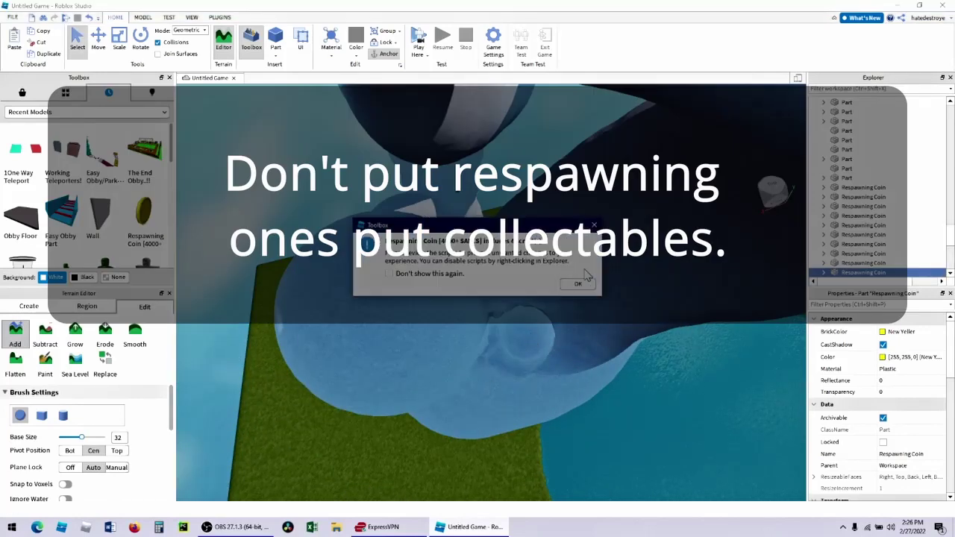
pyautogui.click(576, 286)
pyautogui.scroll(-7, 594, 409)
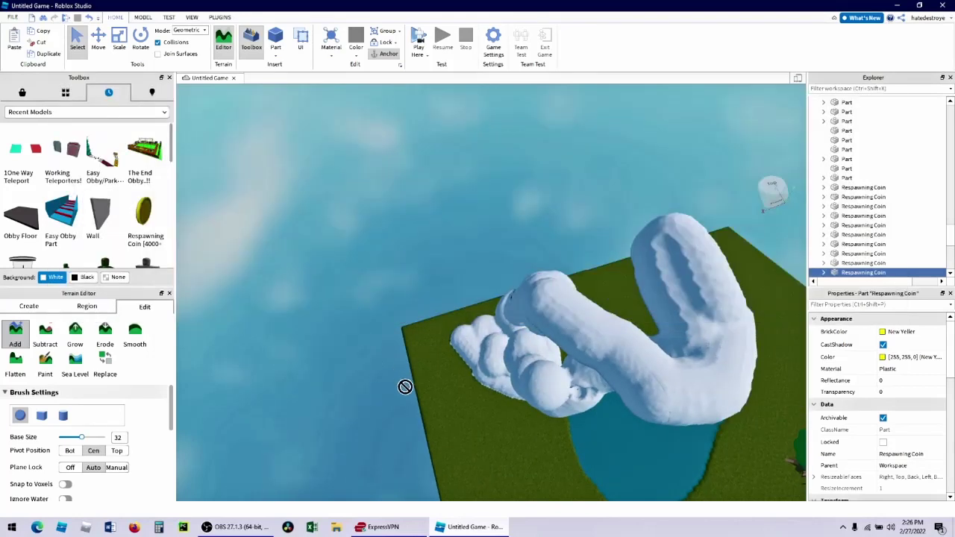
# - Place a copy of a pit wall upright along the grass edge of the map beside the pit
pyautogui.click(409, 369)
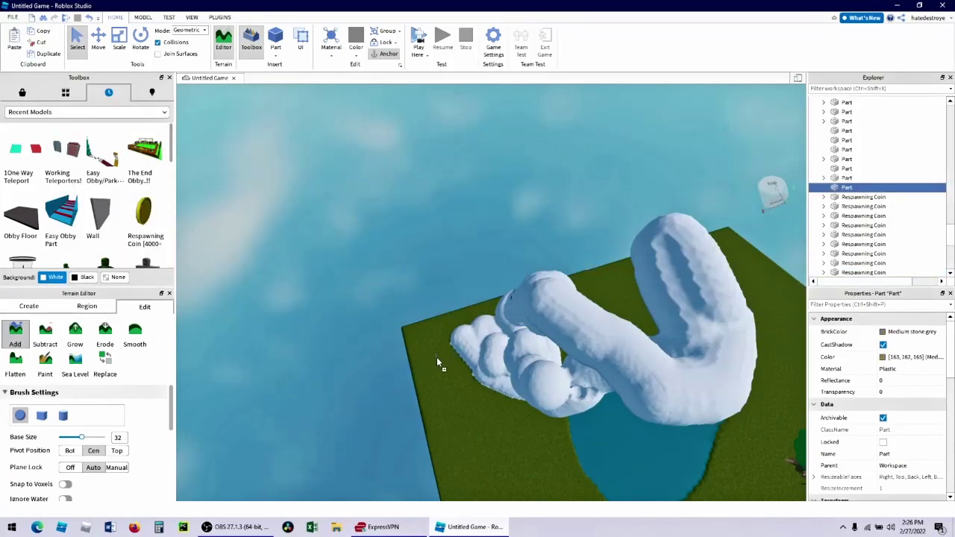
pyautogui.press('Delete')
pyautogui.moveTo(446, 366); pyautogui.dragTo(454, 385, button='right')
pyautogui.scroll(-5, 529, 323)
pyautogui.click(503, 320)
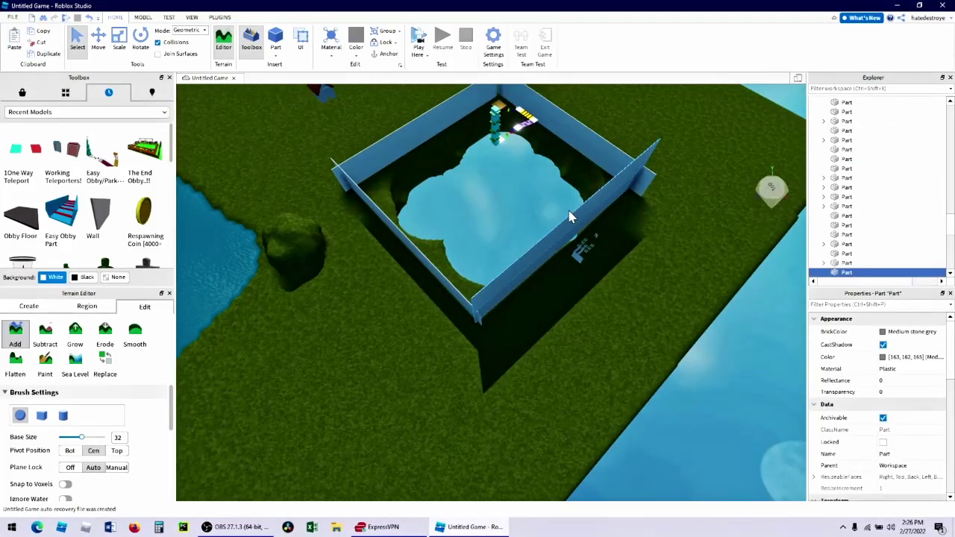
pyautogui.moveTo(570, 216); pyautogui.dragTo(695, 260)
pyautogui.moveTo(625, 357); pyautogui.dragTo(643, 226, button='right')
pyautogui.moveTo(560, 251); pyautogui.dragTo(588, 177)
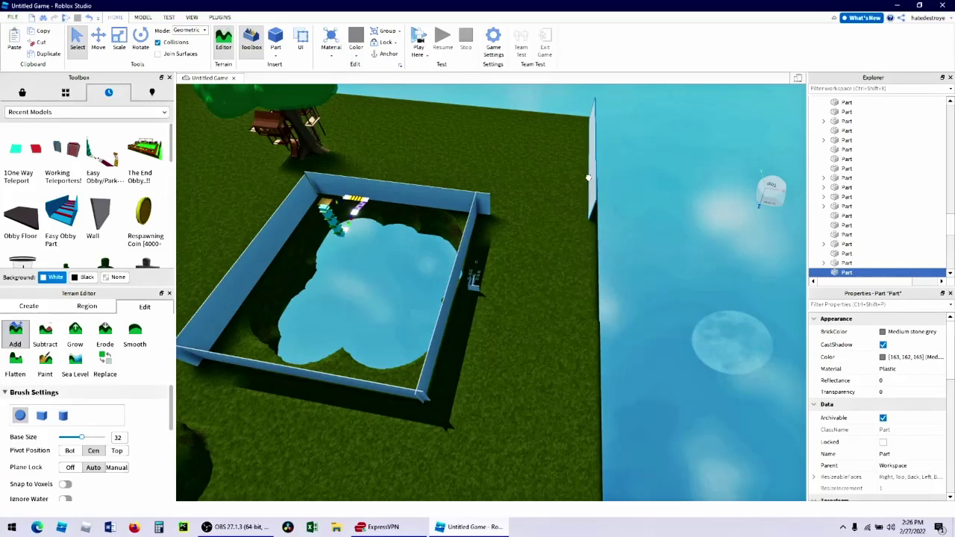
# - Adjust the copied wall's position and stretch it lengthwise along the map's edge as a boundary wall
pyautogui.click(119, 41)
pyautogui.scroll(-5, 607, 388)
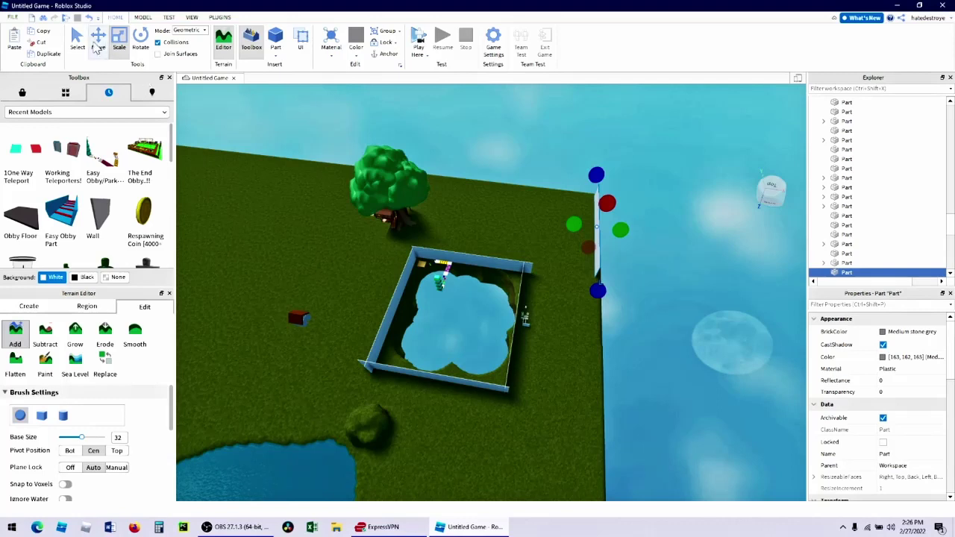
pyautogui.click(98, 41)
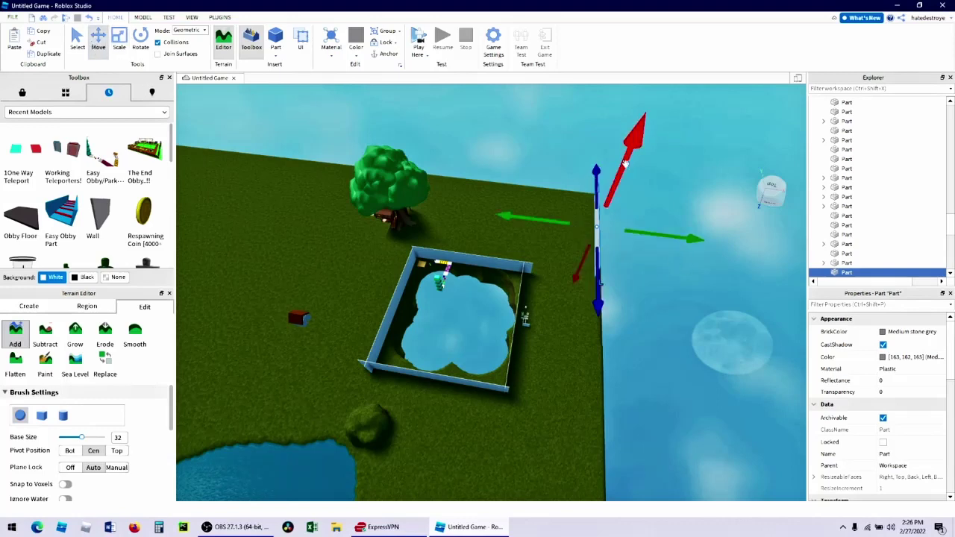
pyautogui.click(119, 41)
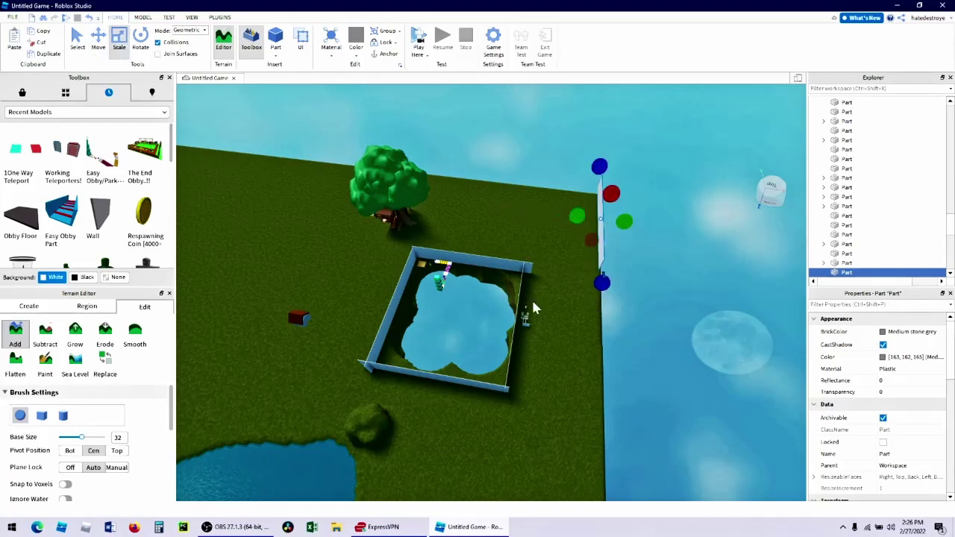
pyautogui.moveTo(607, 278); pyautogui.dragTo(610, 497)
# - Set Transparency to 1 for the boundary wall behind the rainbow spiral and the adjoining one along the tree and pit side
pyautogui.moveTo(657, 467); pyautogui.dragTo(654, 459, button='right')
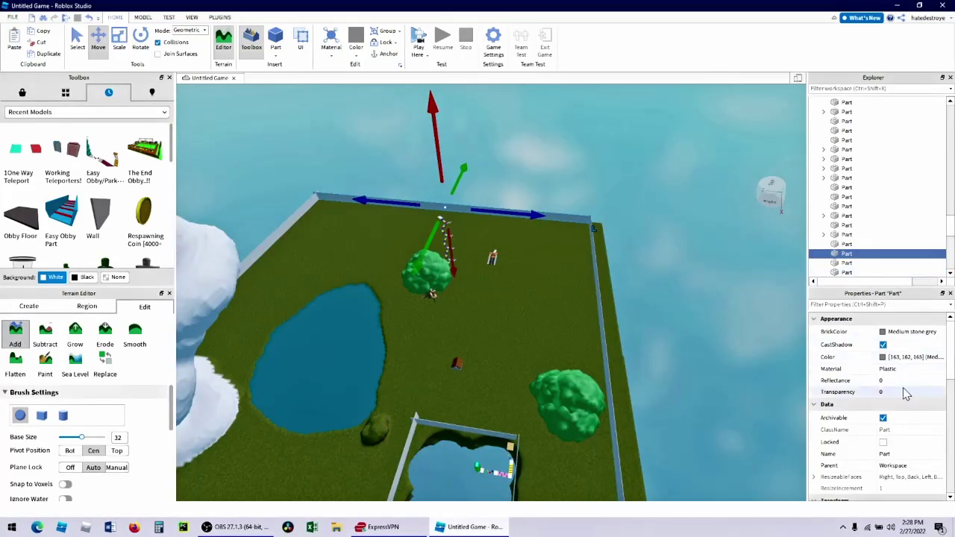
pyautogui.click(900, 391)
pyautogui.moveTo(916, 397); pyautogui.dragTo(951, 399)
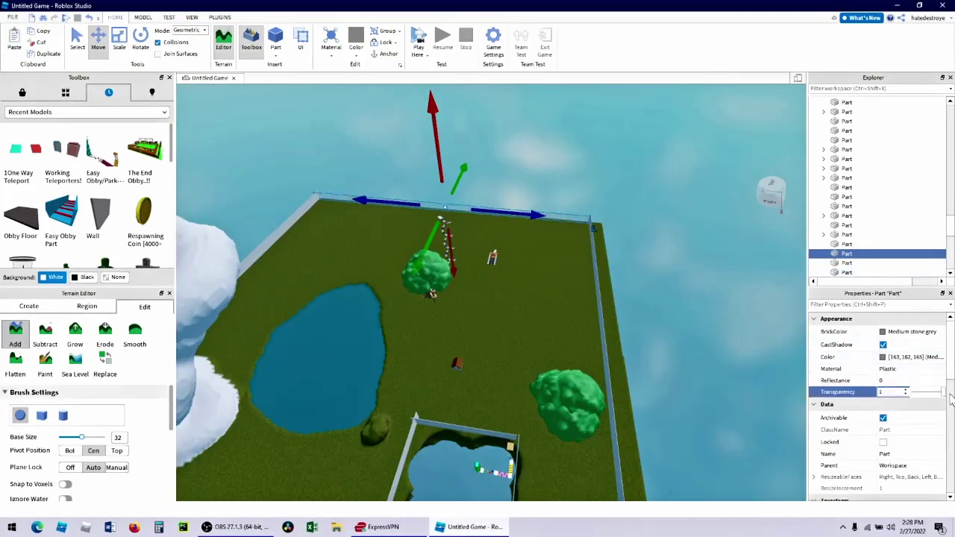
pyautogui.click(606, 277)
pyautogui.click(895, 393)
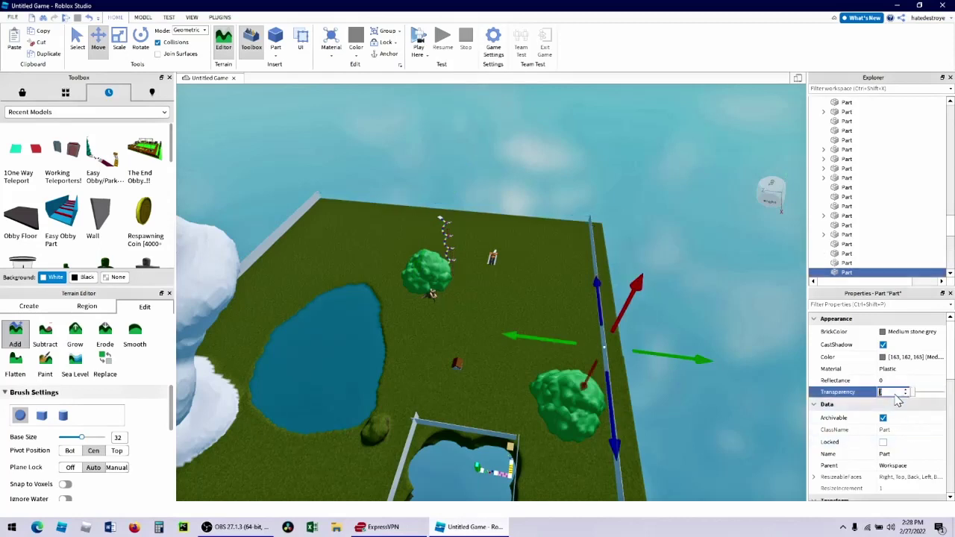
pyautogui.moveTo(916, 393); pyautogui.dragTo(946, 394)
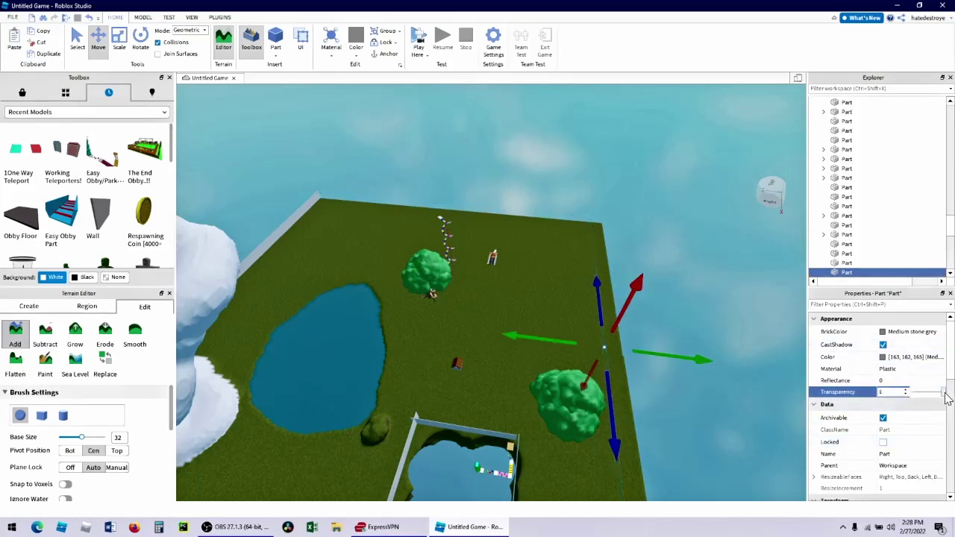
# - Set Transparency to 1 for the boundary wall on the map edge running from the pit's corner towards the snow formation
pyautogui.click(761, 331)
pyautogui.moveTo(720, 349); pyautogui.dragTo(720, 349, button='right')
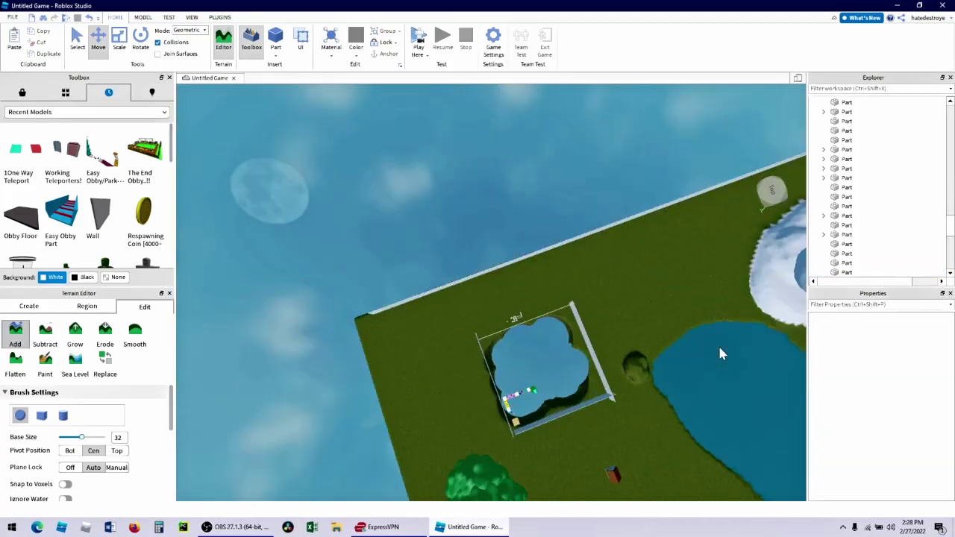
pyautogui.click(446, 284)
pyautogui.click(913, 392)
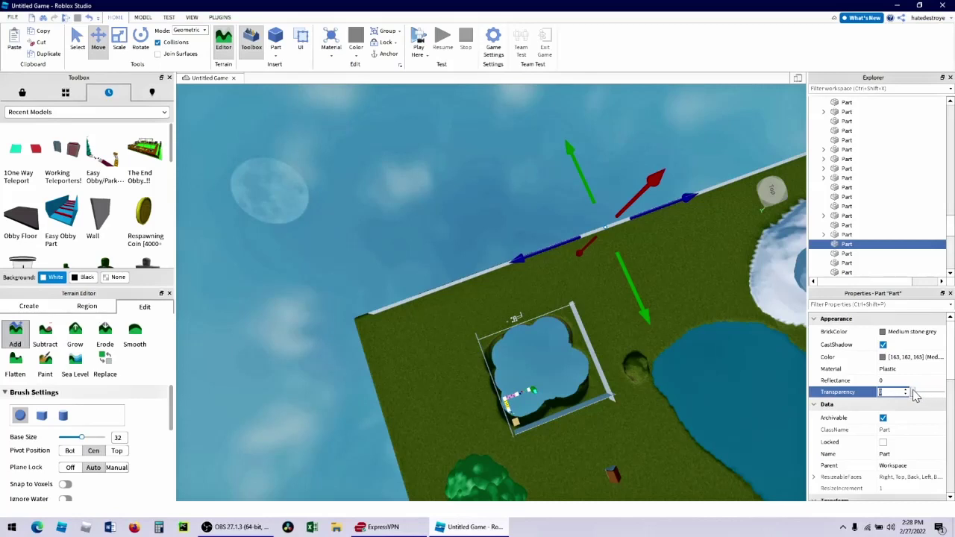
pyautogui.moveTo(913, 392); pyautogui.dragTo(953, 394)
pyautogui.click(730, 286)
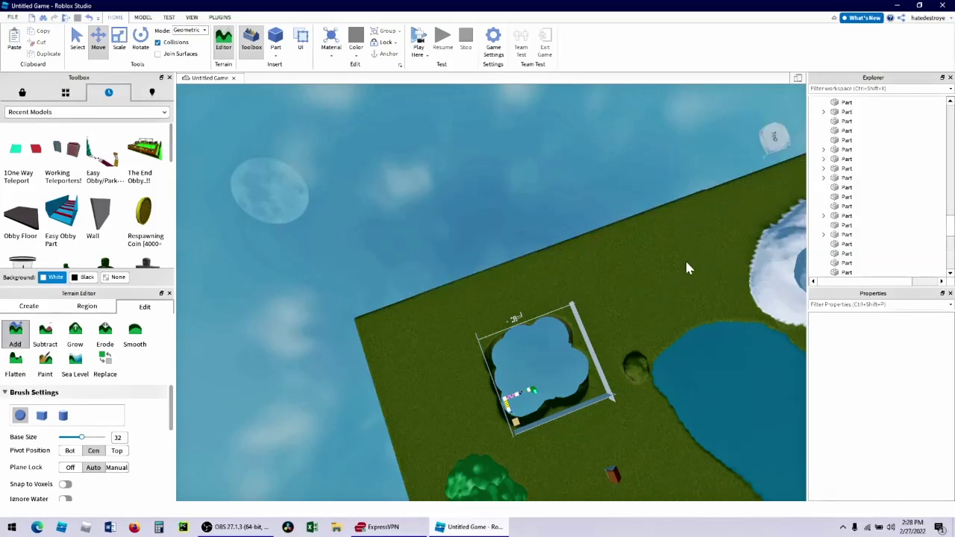
# - Set Transparency to 1 for the remaining boundary wall behind the snow formation
pyautogui.moveTo(724, 217); pyautogui.dragTo(724, 220, button='right')
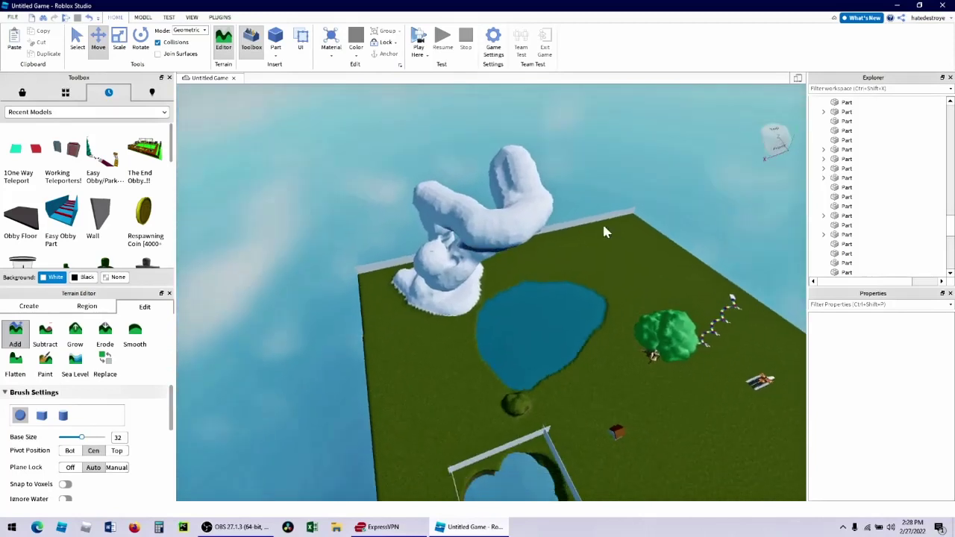
pyautogui.click(556, 238)
pyautogui.click(828, 392)
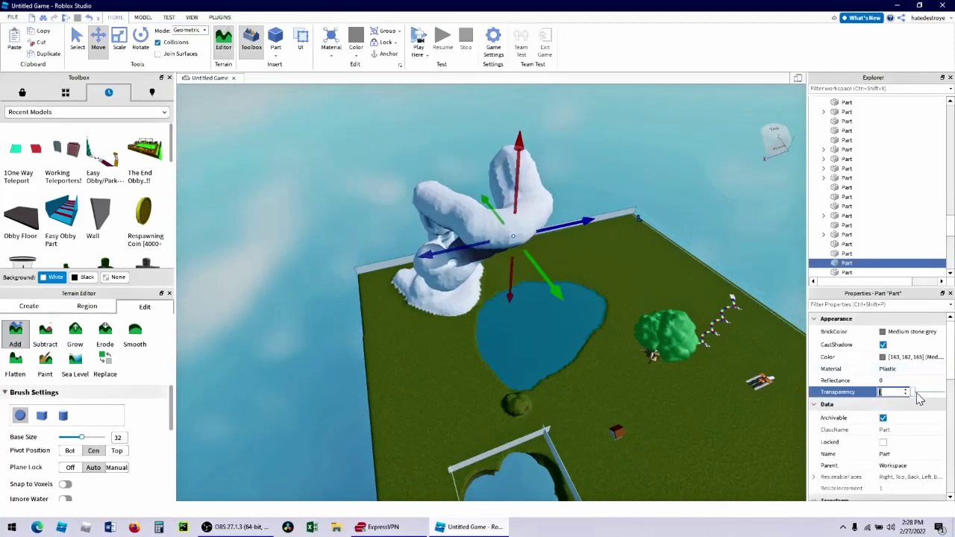
pyautogui.write('1')
pyautogui.press('Return')
pyautogui.scroll(3, 628, 274)
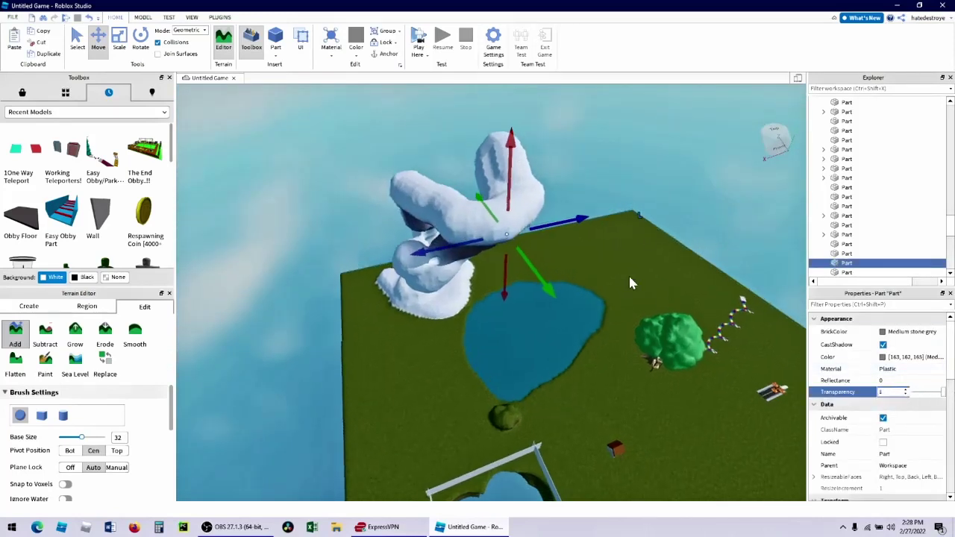
pyautogui.scroll(2, 597, 261)
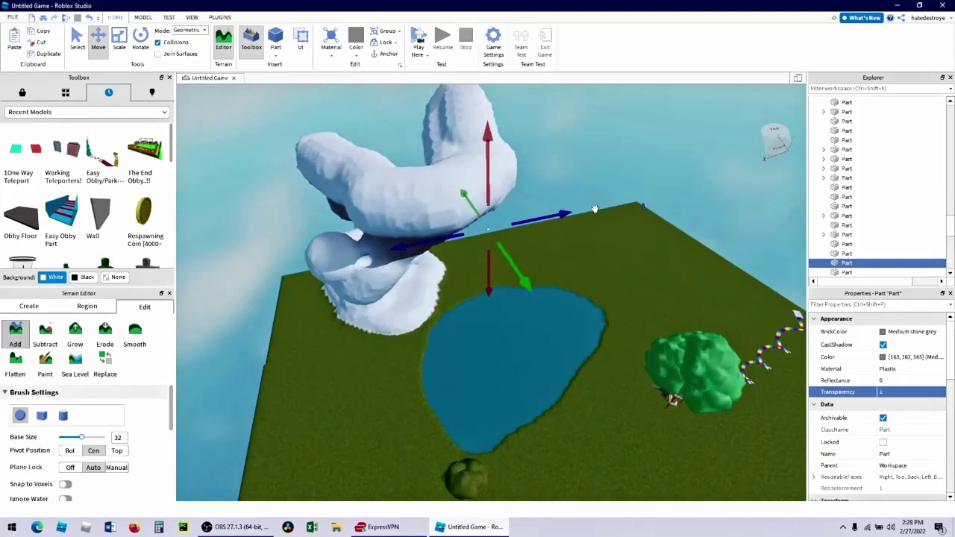
pyautogui.scroll(3, 595, 209)
pyautogui.scroll(5, 594, 209)
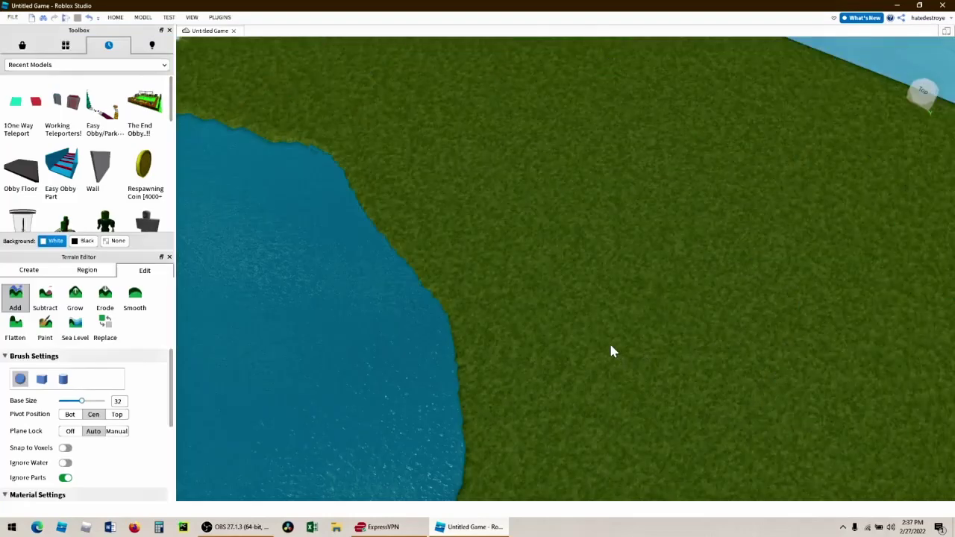
# - Move the tall cylinder at the end of the lava road closer to the stepped cylinders
pyautogui.scroll(-5, 609, 341)
pyautogui.scroll(-3, 616, 354)
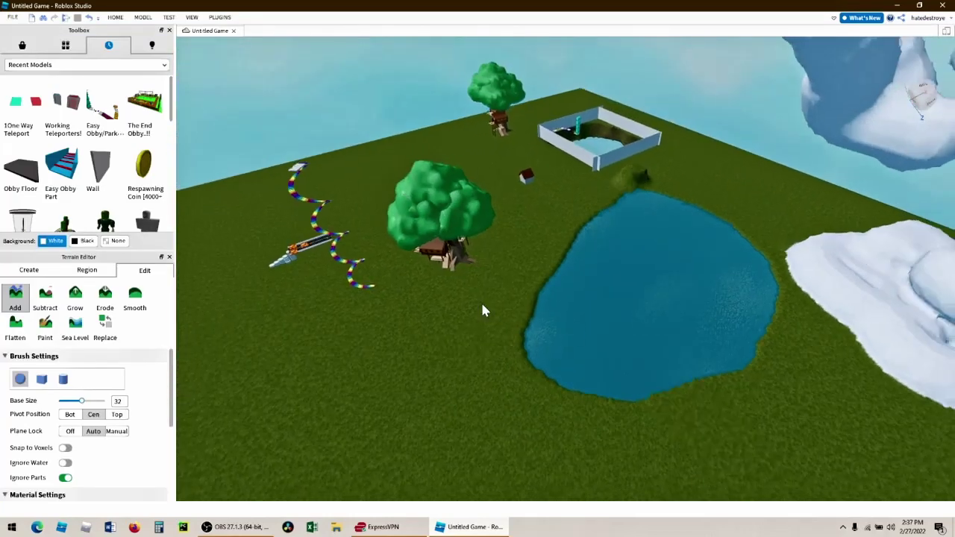
pyautogui.moveTo(437, 294); pyautogui.dragTo(438, 294, button='right')
pyautogui.scroll(5, 485, 243)
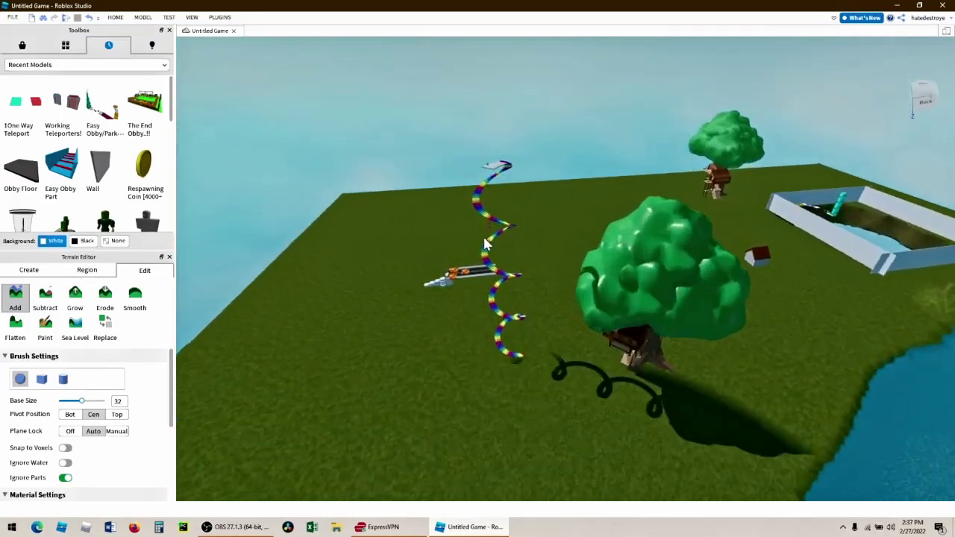
pyautogui.scroll(10, 415, 336)
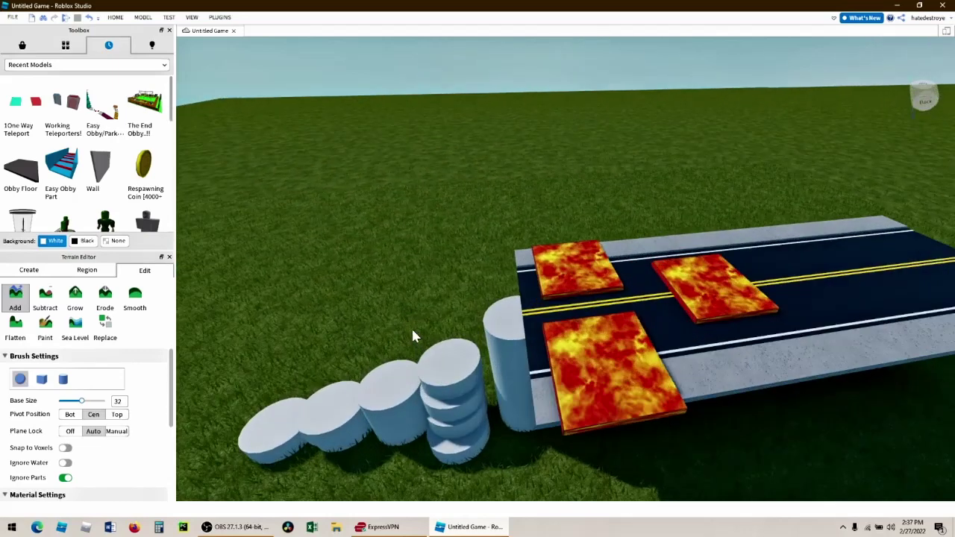
pyautogui.moveTo(500, 363); pyautogui.dragTo(501, 446)
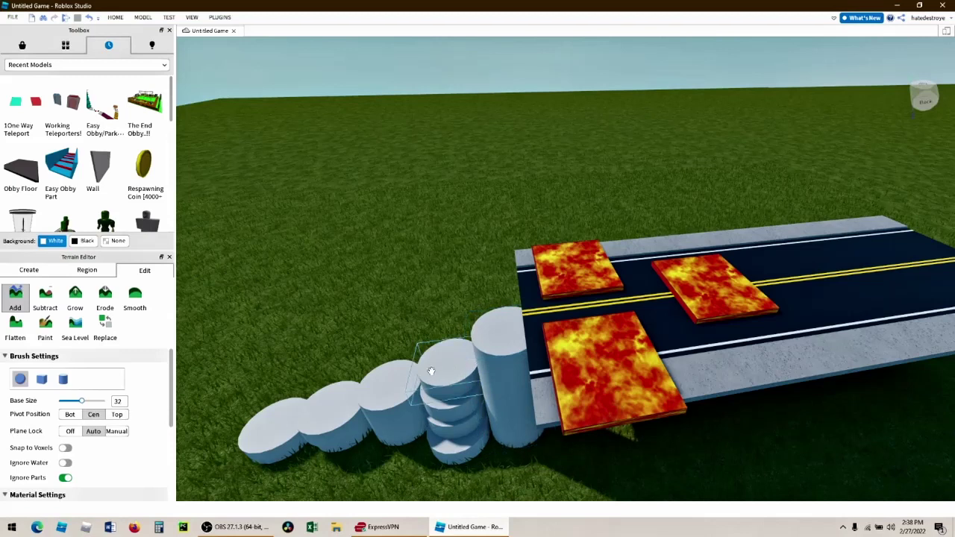
# - Duplicate the cylinder discs and stack the copies on the stepping cylinders leading to the lava road to raise them
pyautogui.hotkey('ctrl', 'd')
pyautogui.moveTo(489, 294); pyautogui.dragTo(276, 426)
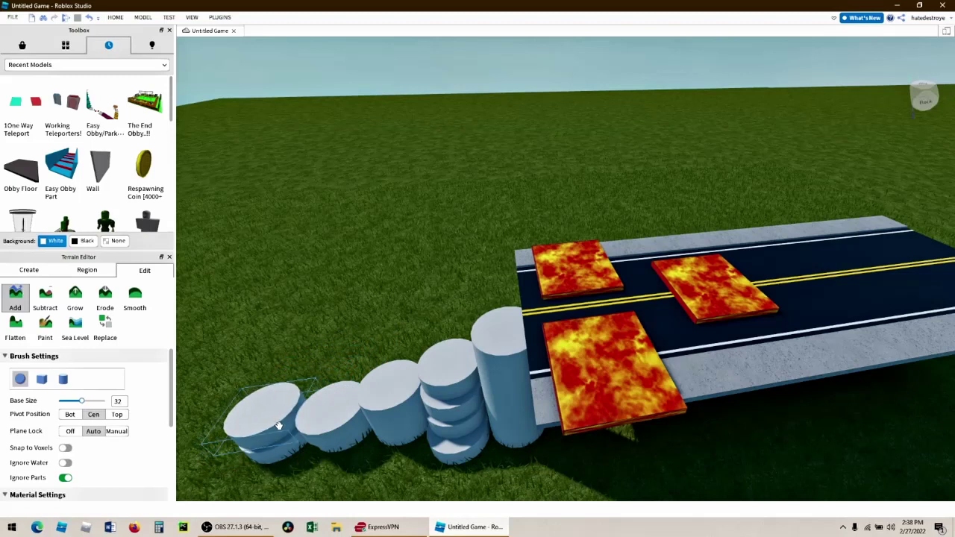
pyautogui.moveTo(277, 425); pyautogui.dragTo(398, 384)
pyautogui.moveTo(304, 387); pyautogui.dragTo(439, 366)
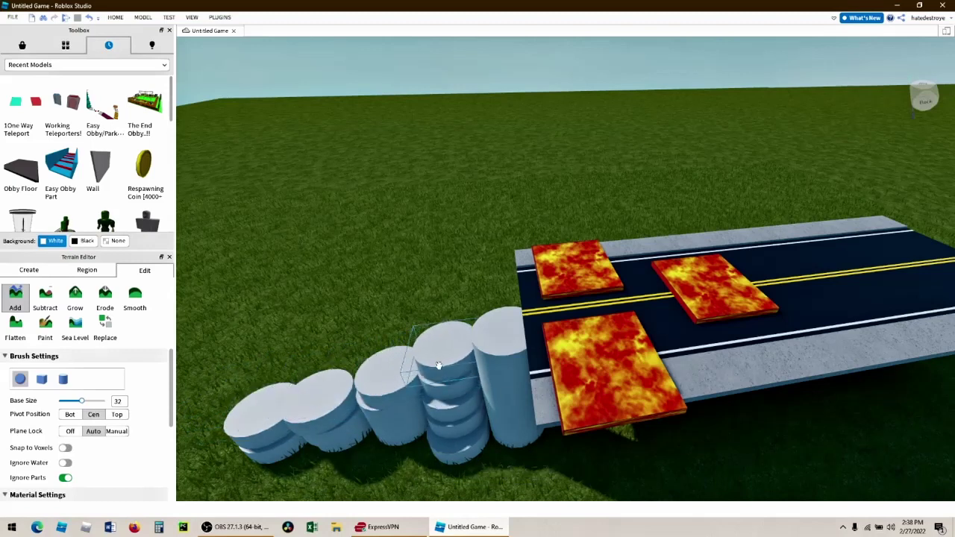
# - Rearrange the front discs to add a new lowest step at the foot of the cylinder staircase
pyautogui.moveTo(259, 417); pyautogui.dragTo(218, 401)
pyautogui.moveTo(259, 445)
pyautogui.mouseDown()
pyautogui.moveTo(244, 440)
pyautogui.moveTo(273, 449)
pyautogui.mouseUp()
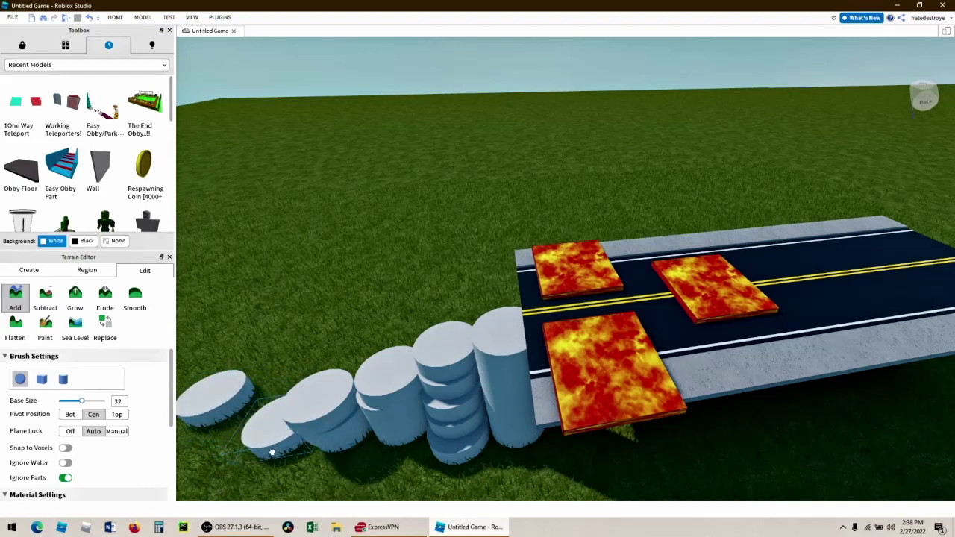
pyautogui.moveTo(211, 392); pyautogui.dragTo(223, 462)
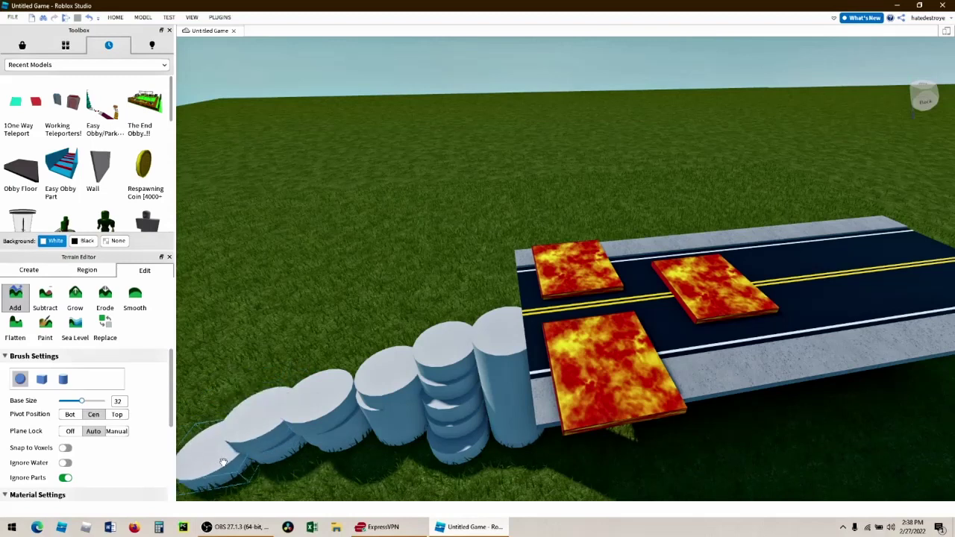
# - Examine the map around the lava road, walled pit, tree houses, lake and rainbow spiral
pyautogui.scroll(-10, 565, 446)
pyautogui.moveTo(565, 446); pyautogui.dragTo(557, 411, button='right')
pyautogui.scroll(6, 545, 209)
pyautogui.scroll(4, 673, 252)
pyautogui.moveTo(672, 252); pyautogui.dragTo(673, 252, button='right')
pyautogui.scroll(-5, 674, 258)
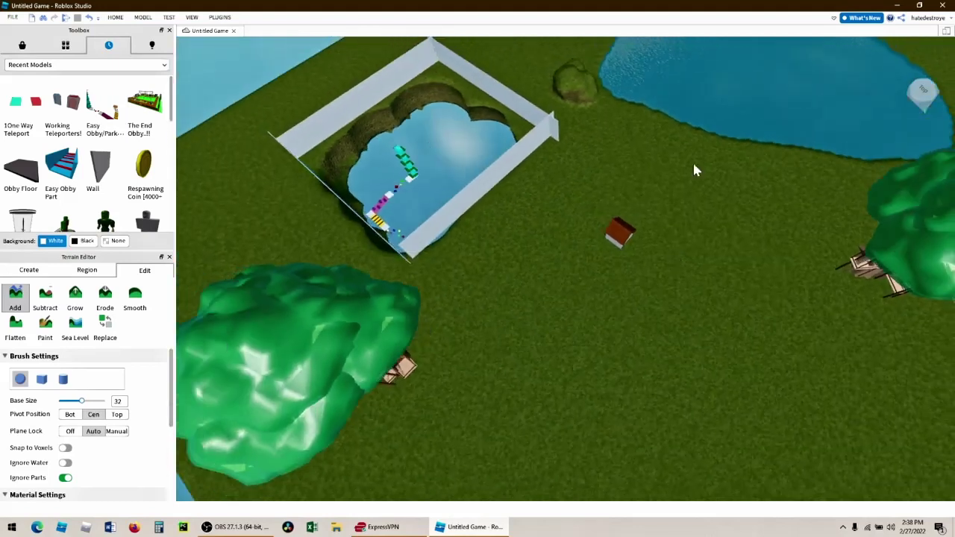
pyautogui.scroll(-5, 745, 319)
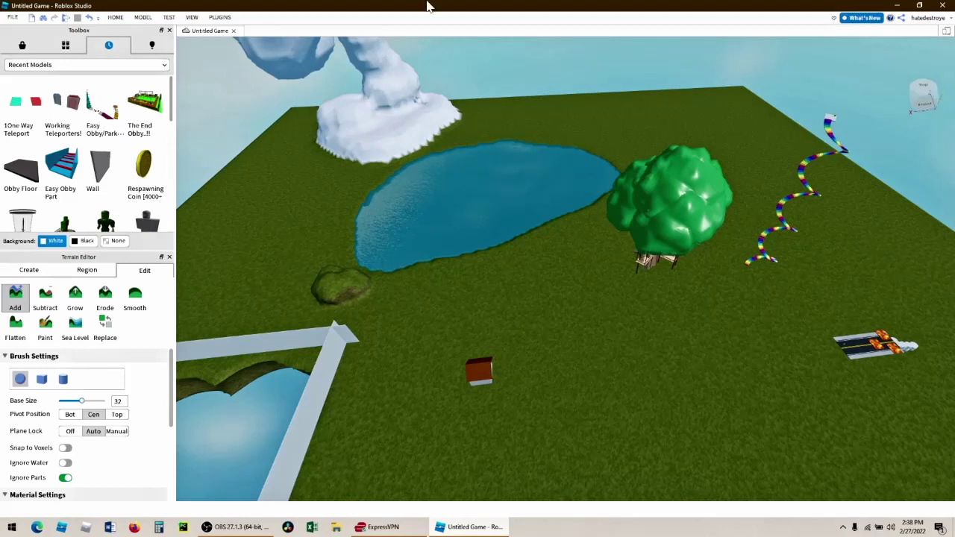
# - Show the Explorer and Properties panels
pyautogui.click(192, 17)
pyautogui.click(17, 38)
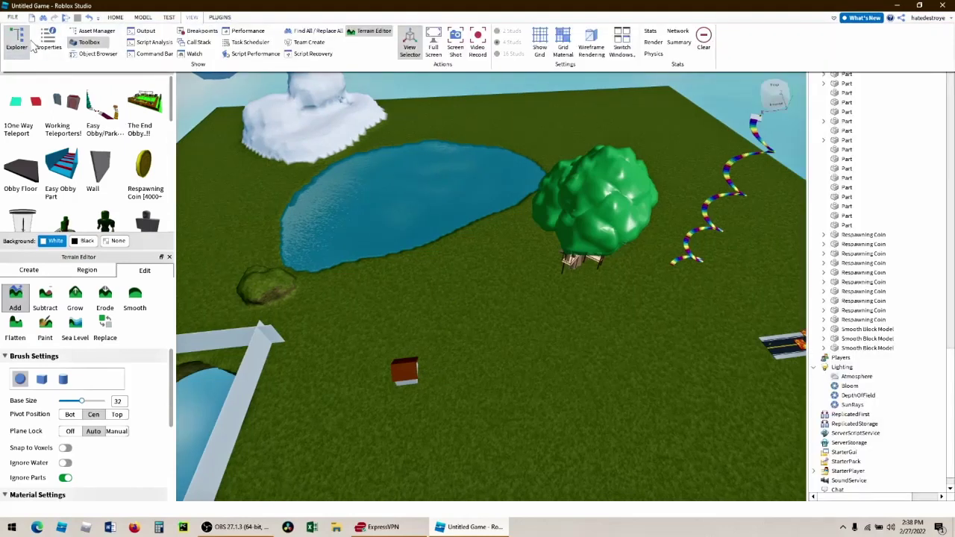
pyautogui.click(48, 39)
# - Locate the SpawnLocation and the teleporter parts Teleport1 and Easy-Teleport-2 on the map by selecting them in the object hierarchy
pyautogui.moveTo(951, 200); pyautogui.dragTo(951, 73)
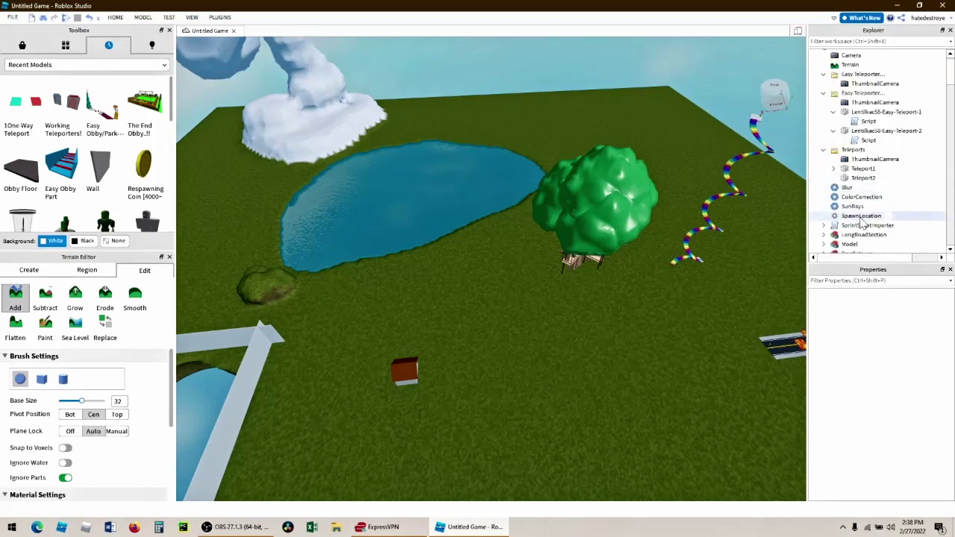
pyautogui.click(862, 218)
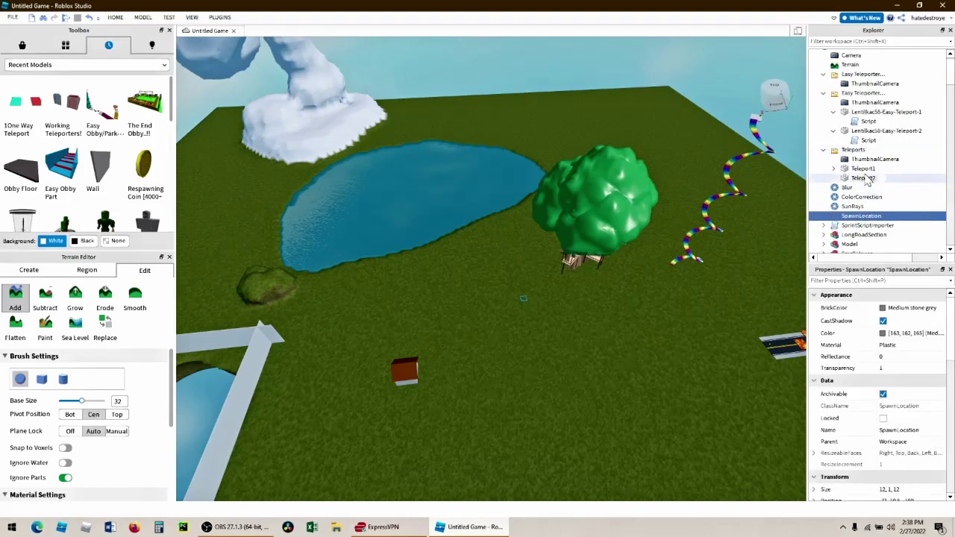
pyautogui.click(863, 169)
pyautogui.click(868, 132)
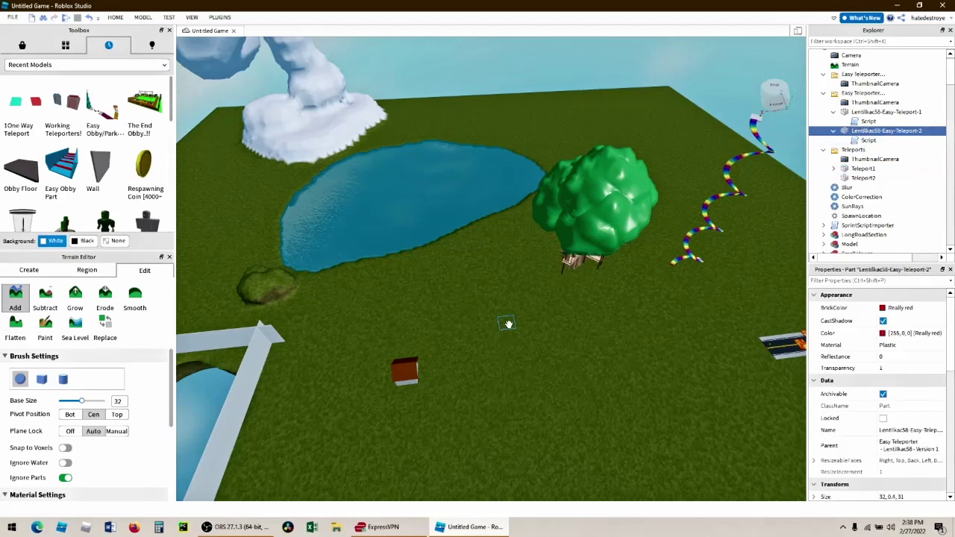
pyautogui.click(858, 217)
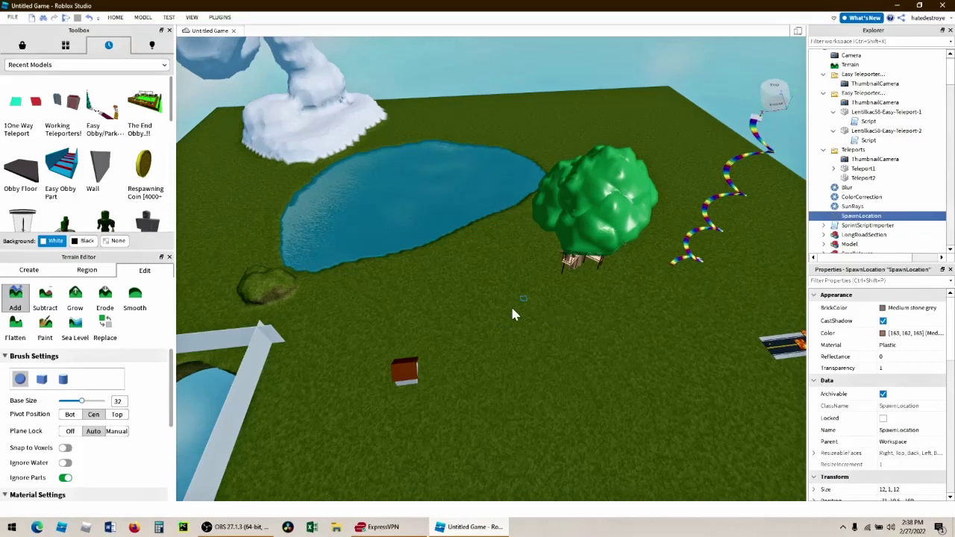
# - Reposition the red Easy-Teleport-2 pad on the grass in front of the tree house
pyautogui.moveTo(508, 318); pyautogui.dragTo(516, 315)
pyautogui.scroll(5, 524, 312)
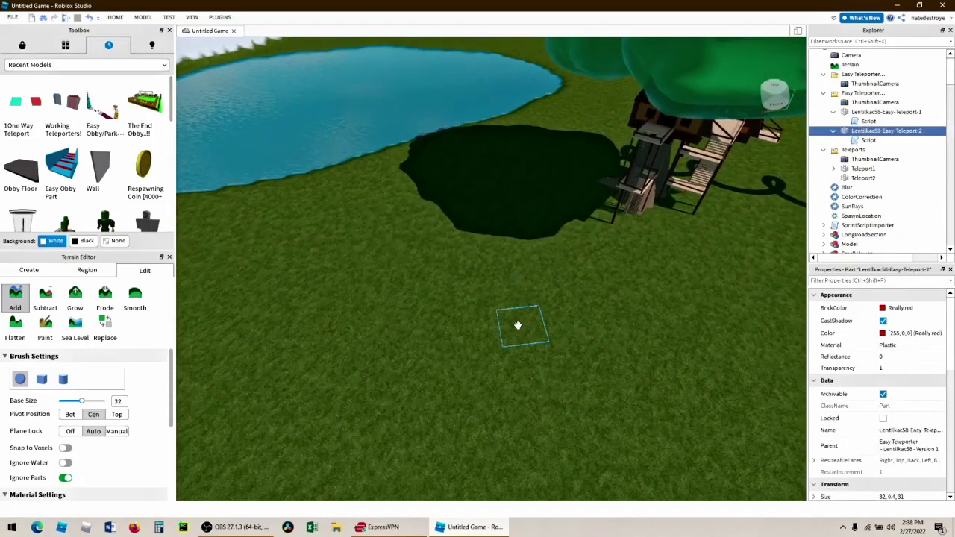
pyautogui.moveTo(517, 326); pyautogui.dragTo(534, 305)
pyautogui.moveTo(518, 302); pyautogui.dragTo(518, 306)
pyautogui.click(615, 287)
pyautogui.scroll(-10, 614, 287)
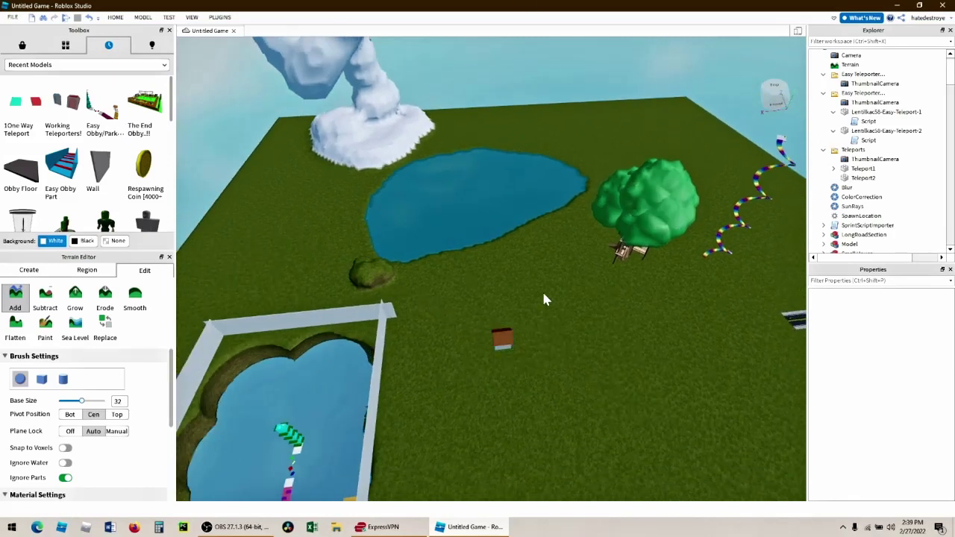
# - Anchor the four light grey walls around the parkour pit, working through them one at a time
pyautogui.moveTo(459, 346); pyautogui.dragTo(472, 181, button='right')
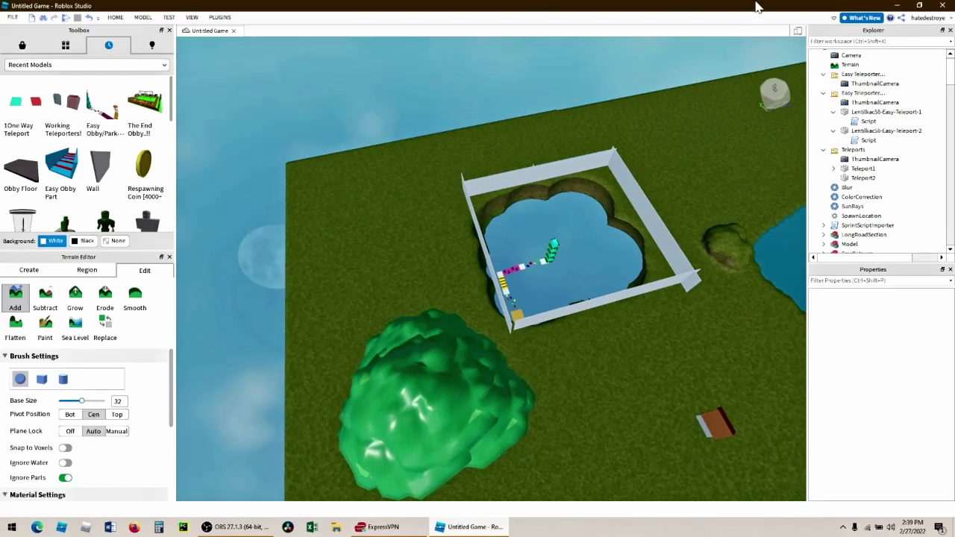
pyautogui.click(832, 17)
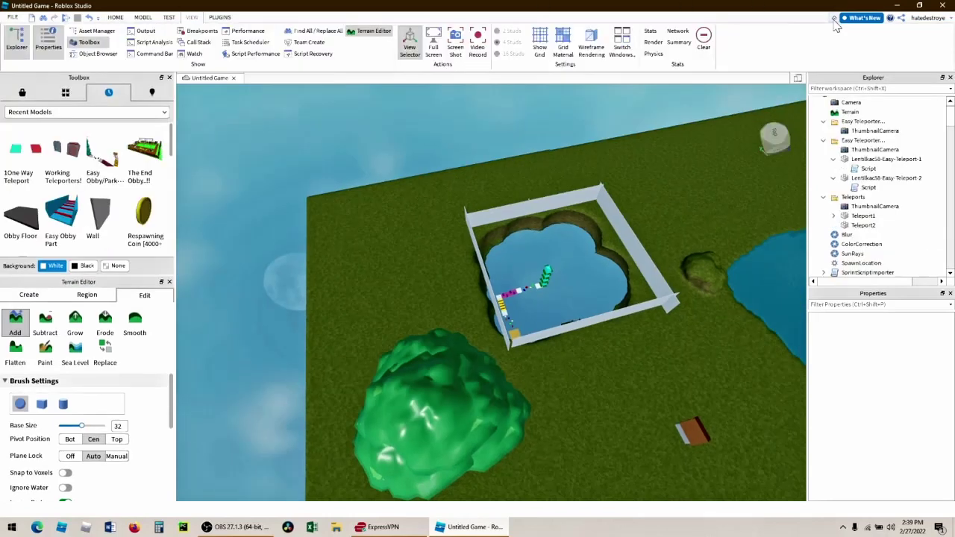
pyautogui.click(507, 213)
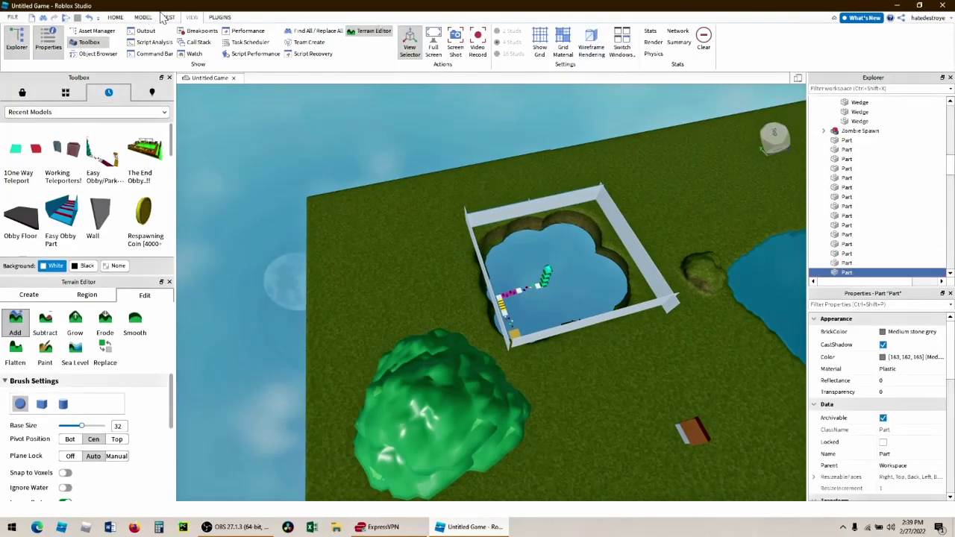
pyautogui.click(115, 17)
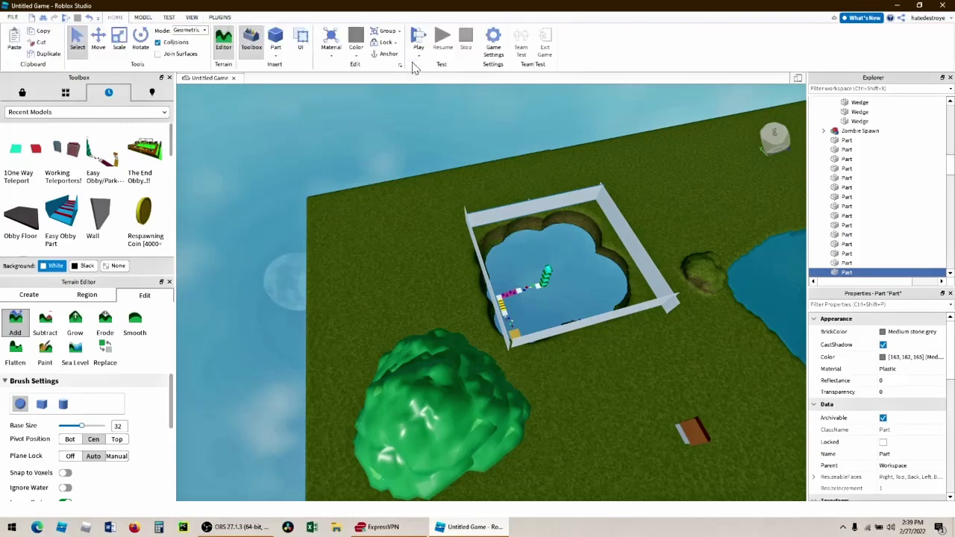
pyautogui.click(480, 253)
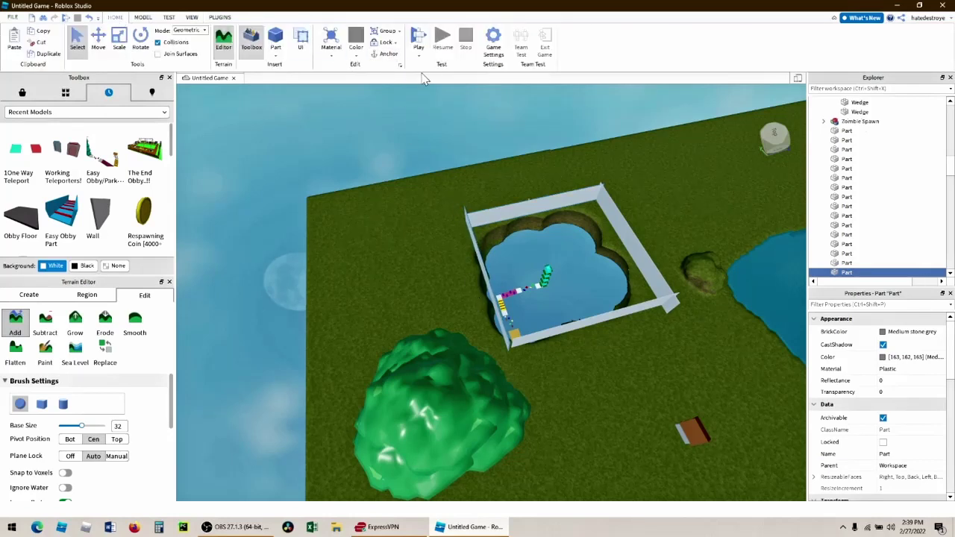
pyautogui.click(627, 228)
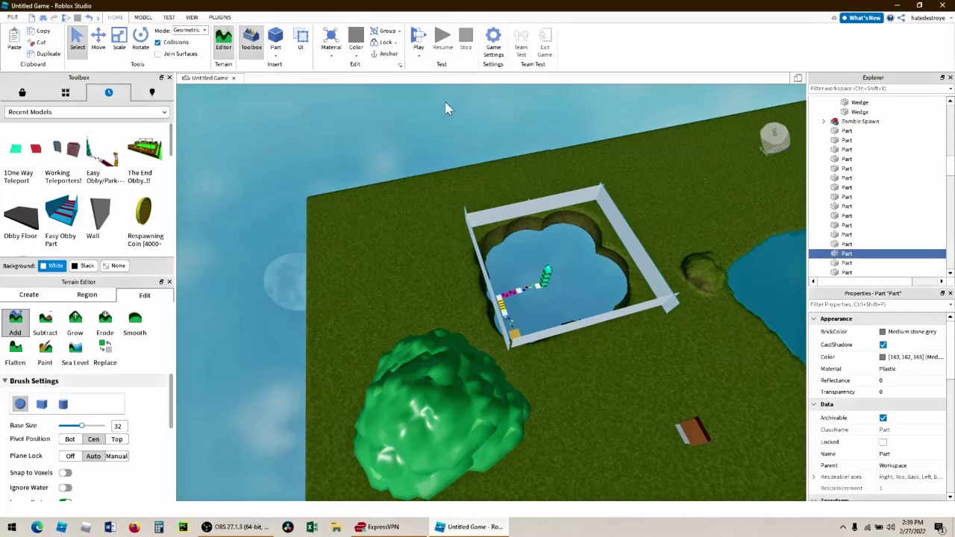
pyautogui.click(607, 318)
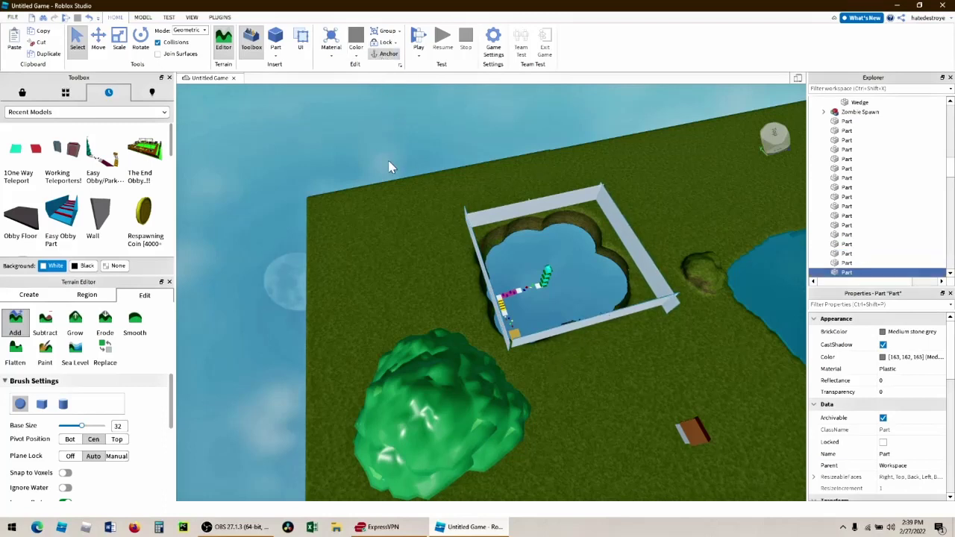
# - Anchor the invisible boundary walls along the outer edges of the map and clear the selection
pyautogui.click(386, 181)
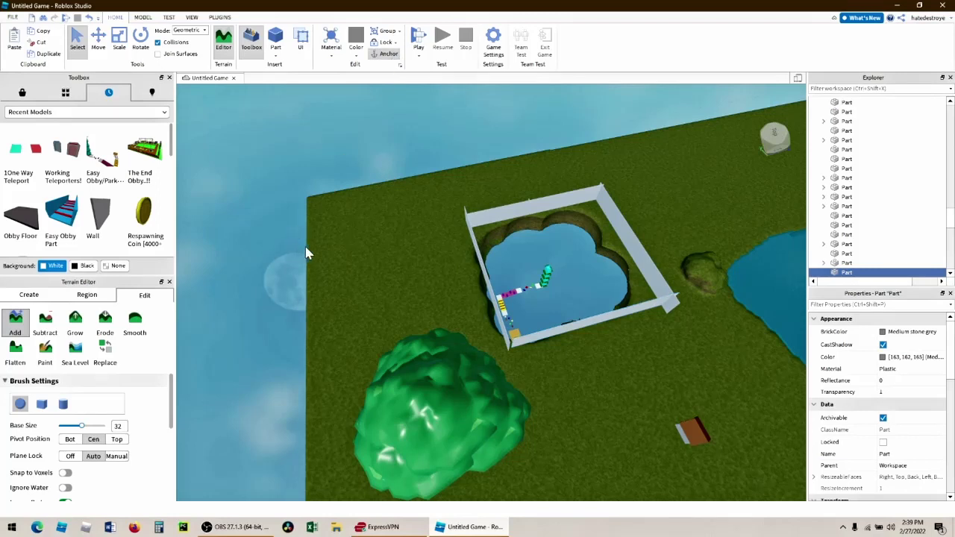
pyautogui.scroll(5, 309, 256)
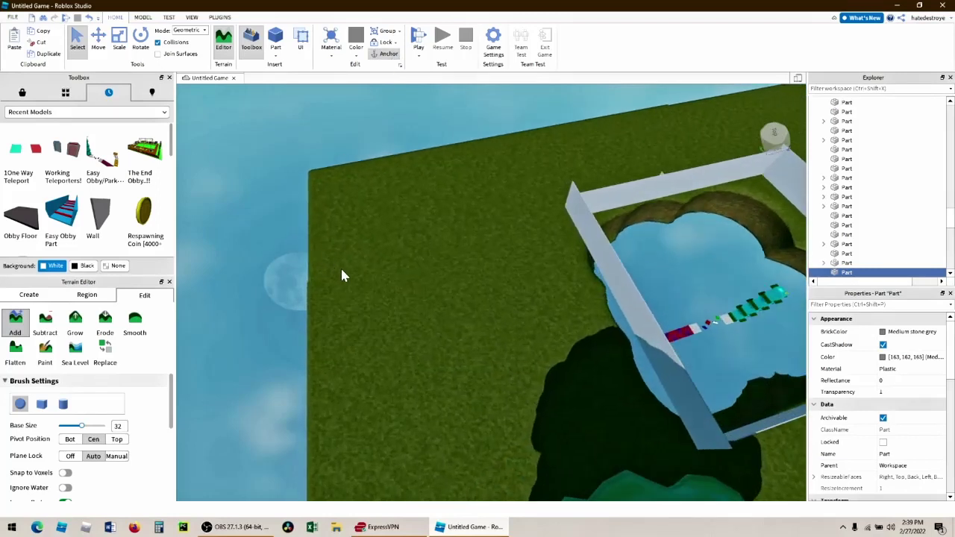
pyautogui.click(392, 56)
pyautogui.moveTo(453, 214); pyautogui.dragTo(378, 169, button='right')
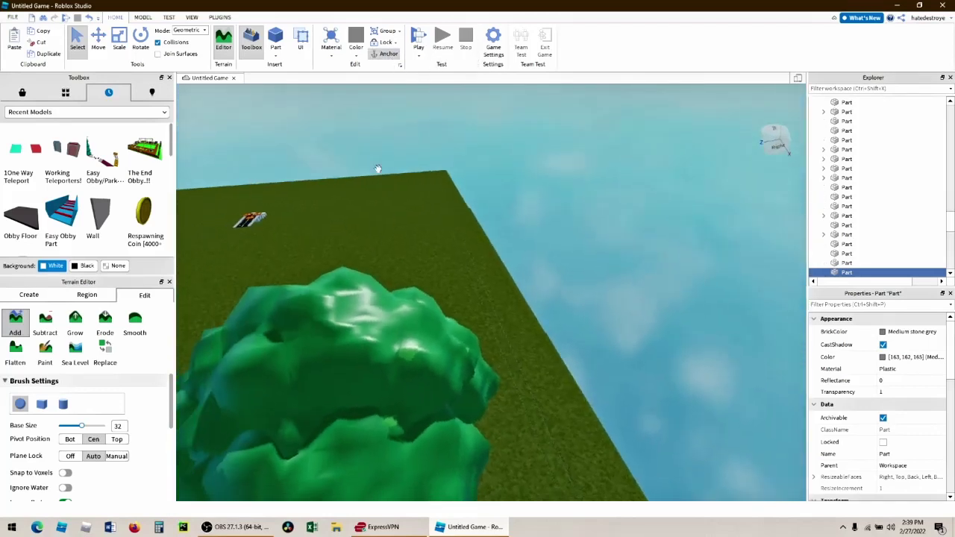
pyautogui.scroll(4, 357, 186)
pyautogui.click(339, 178)
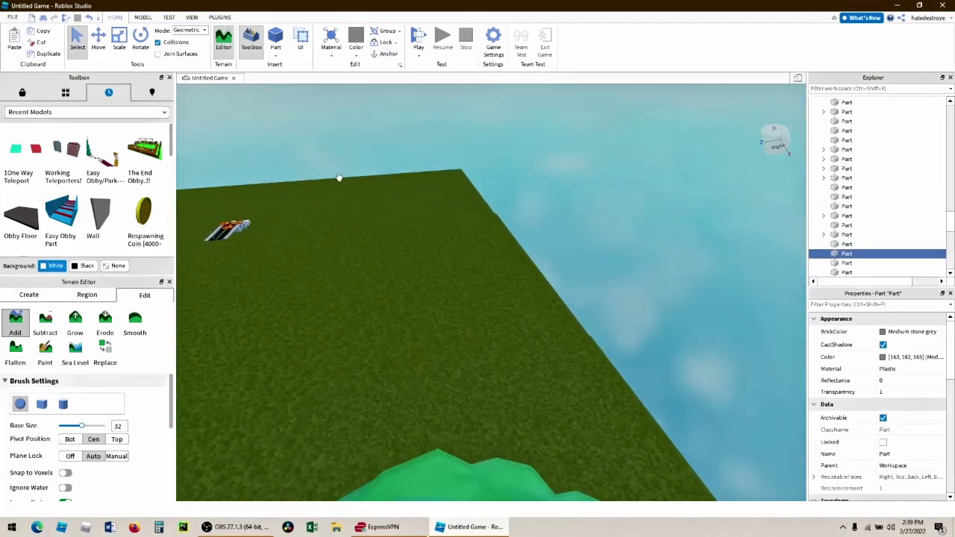
pyautogui.click(387, 56)
pyautogui.moveTo(419, 171); pyautogui.dragTo(419, 171, button='right')
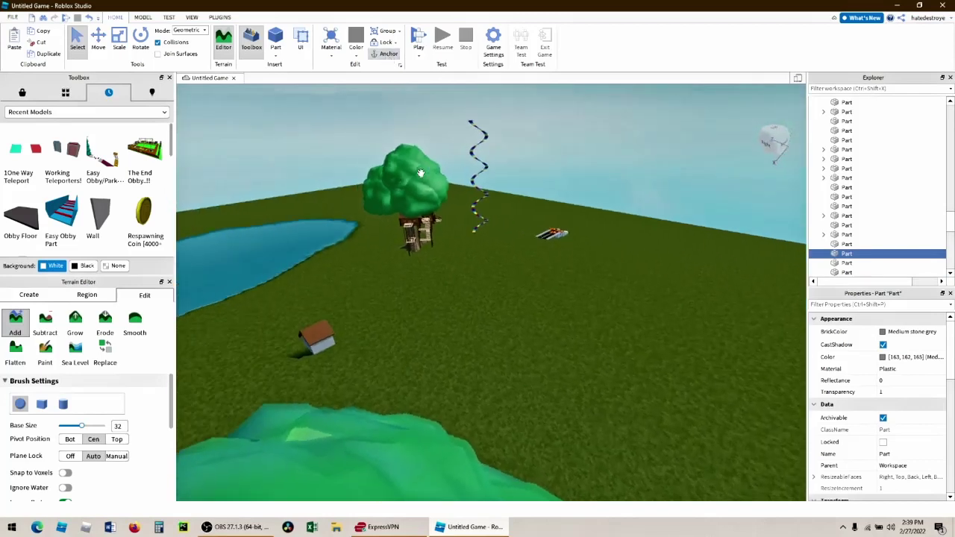
pyautogui.scroll(10, 213, 151)
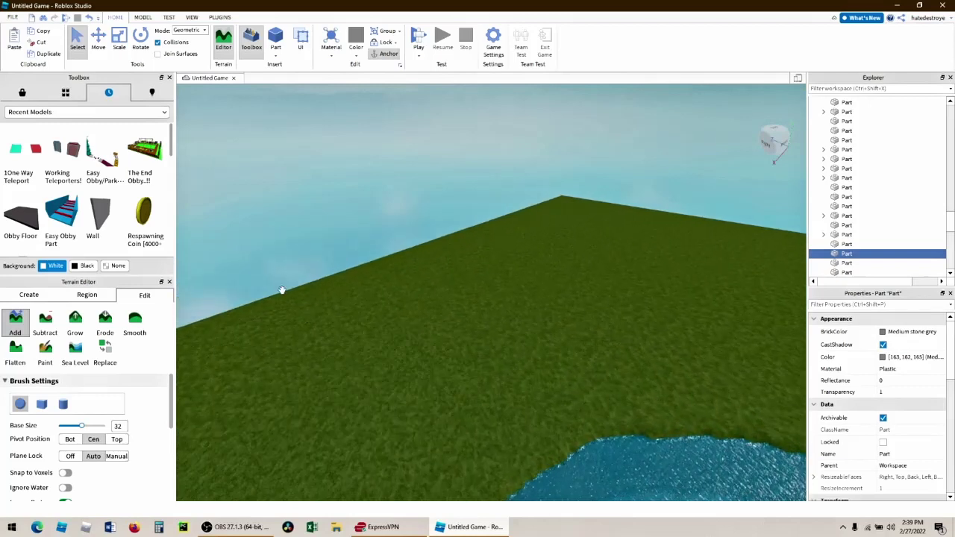
pyautogui.click(279, 286)
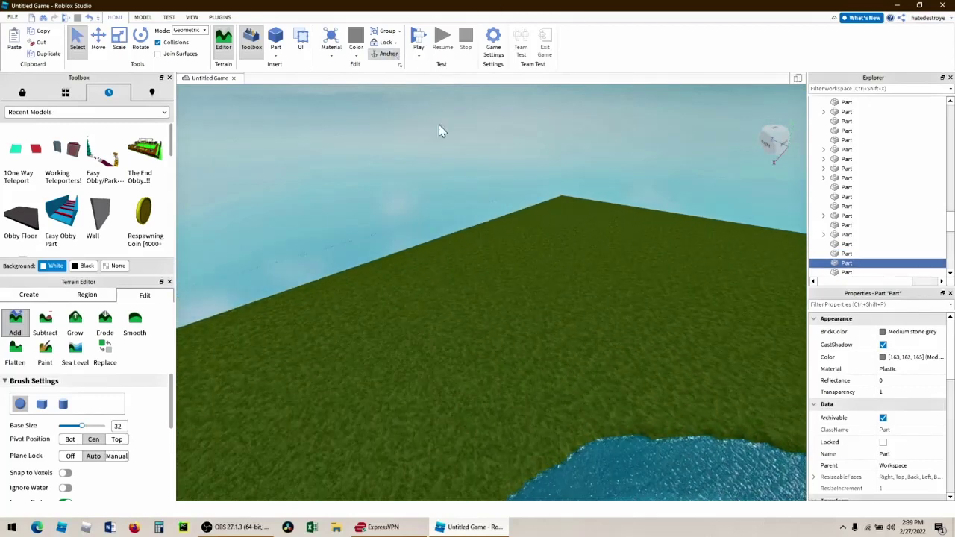
pyautogui.click(619, 286)
# - Examine the map around the lake, rainbow spiral, lava road, tree houses and walled pit
pyautogui.scroll(-10, 625, 307)
pyautogui.moveTo(626, 307); pyautogui.dragTo(625, 308, button='right')
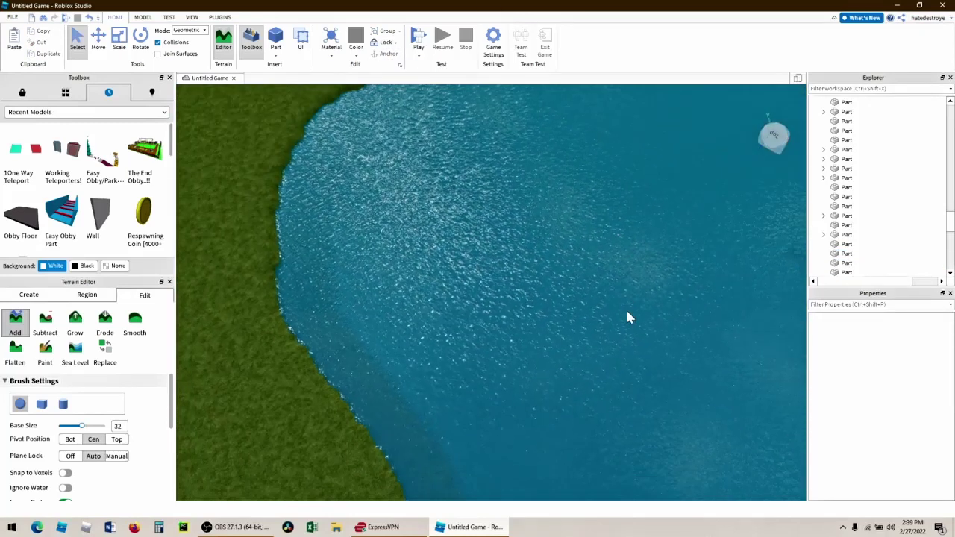
pyautogui.scroll(-10, 625, 307)
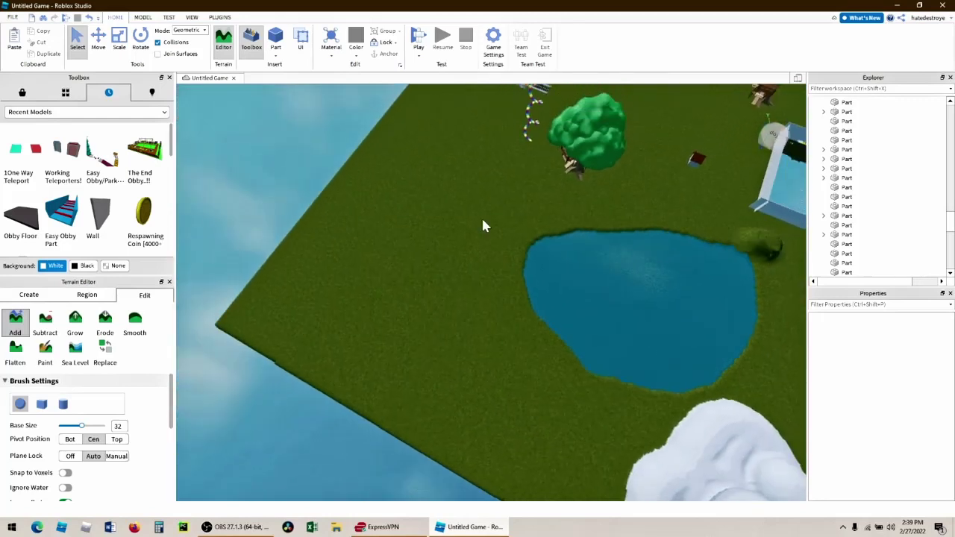
pyautogui.moveTo(499, 198); pyautogui.dragTo(492, 181, button='right')
pyautogui.scroll(8, 499, 182)
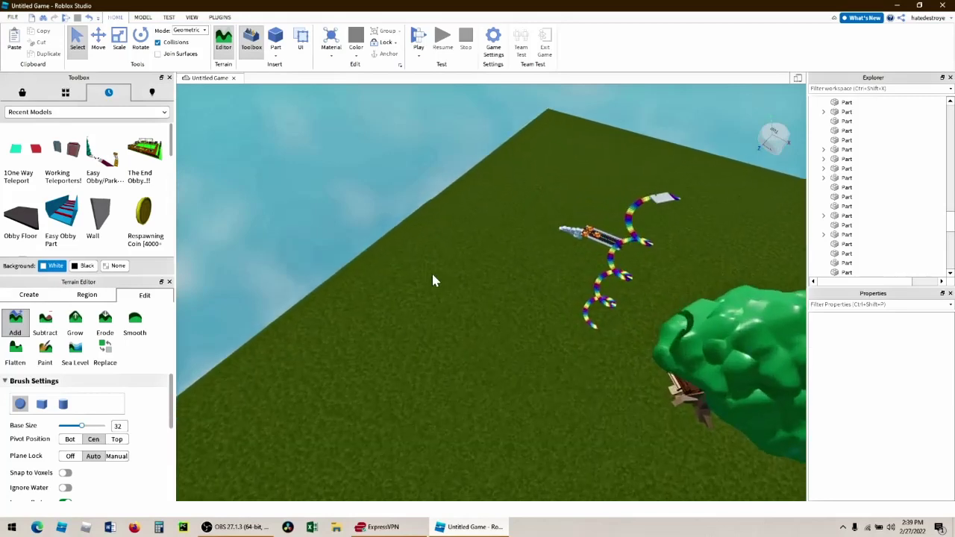
pyautogui.scroll(-10, 585, 262)
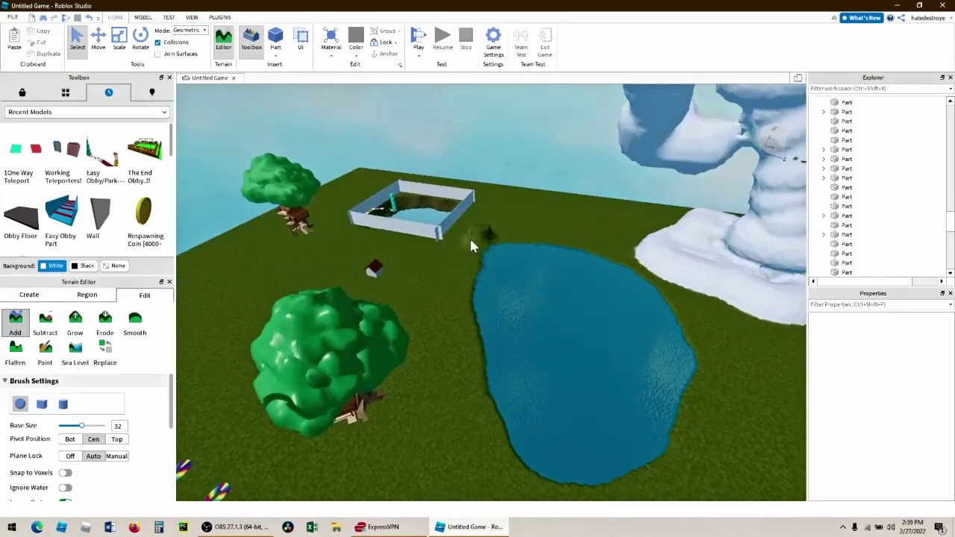
pyautogui.scroll(5, 307, 240)
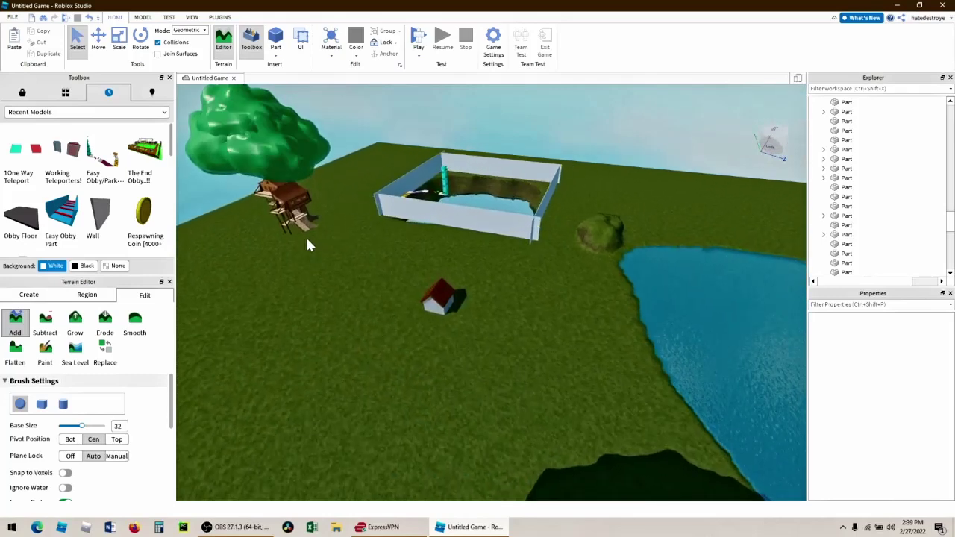
# - Examine the zombie spawns and the small slanted panels along the outer side of the pit wall
pyautogui.moveTo(306, 239); pyautogui.dragTo(306, 238, button='right')
pyautogui.scroll(4, 306, 239)
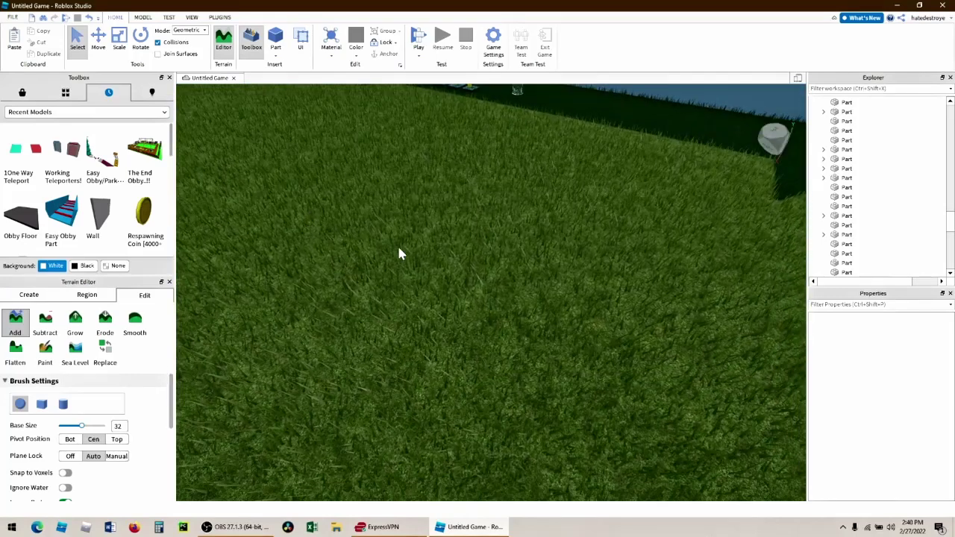
pyautogui.moveTo(502, 233); pyautogui.dragTo(501, 228, button='right')
pyautogui.scroll(-2, 502, 235)
pyautogui.scroll(2, 501, 228)
pyautogui.moveTo(503, 330); pyautogui.dragTo(502, 326, button='right')
pyautogui.moveTo(628, 356); pyautogui.dragTo(627, 355, button='right')
pyautogui.scroll(-5, 627, 355)
pyautogui.click(650, 272)
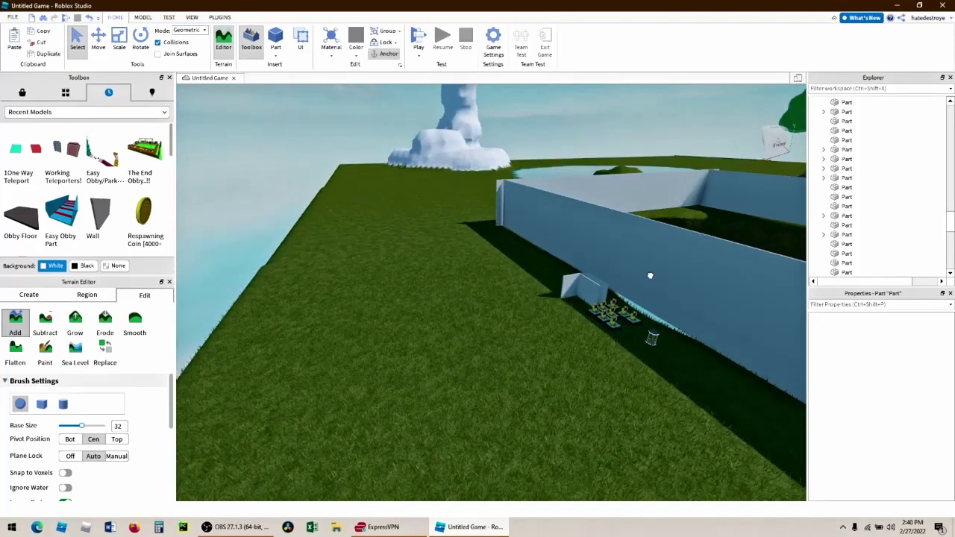
pyautogui.scroll(-6, 615, 341)
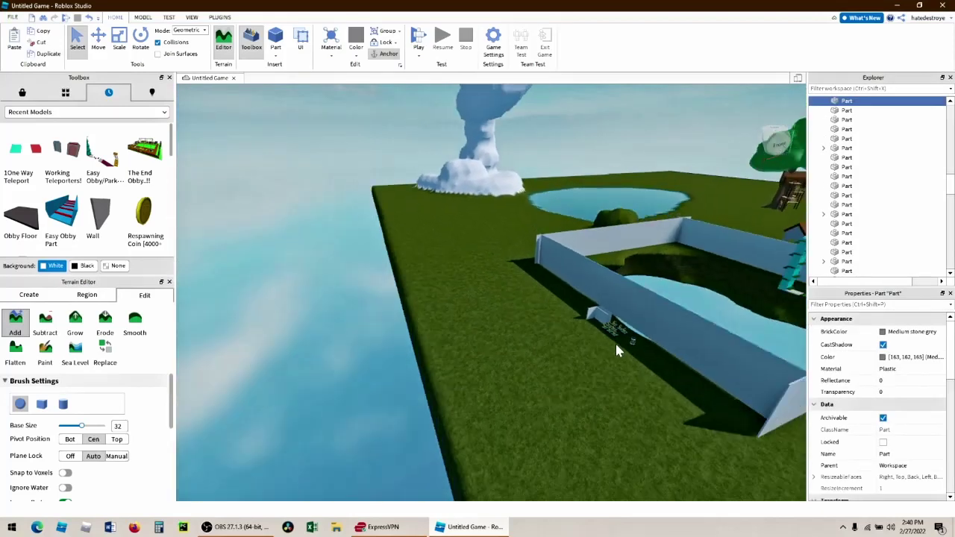
pyautogui.scroll(4, 672, 261)
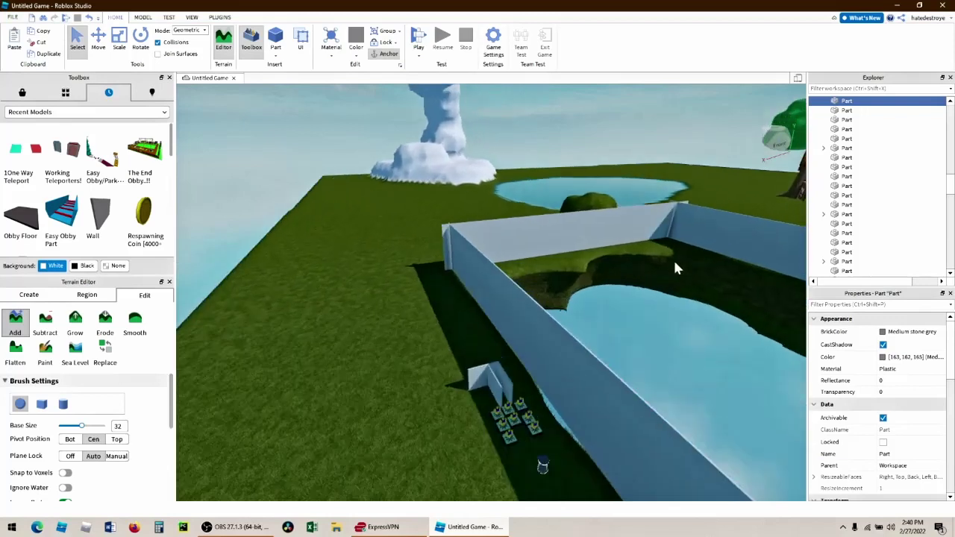
pyautogui.moveTo(528, 405); pyautogui.dragTo(491, 439)
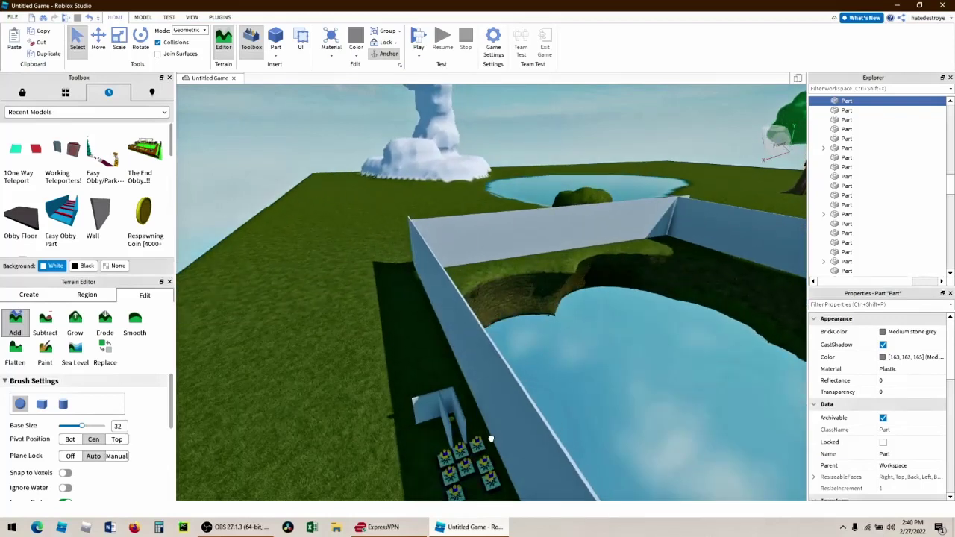
pyautogui.rightClick(627, 379)
pyautogui.rightClick(649, 428)
pyautogui.rightClick(649, 428)
pyautogui.moveTo(659, 473); pyautogui.dragTo(659, 473, button='right')
pyautogui.scroll(5, 498, 252)
pyautogui.moveTo(499, 252); pyautogui.dragTo(503, 258, button='right')
pyautogui.click(426, 281)
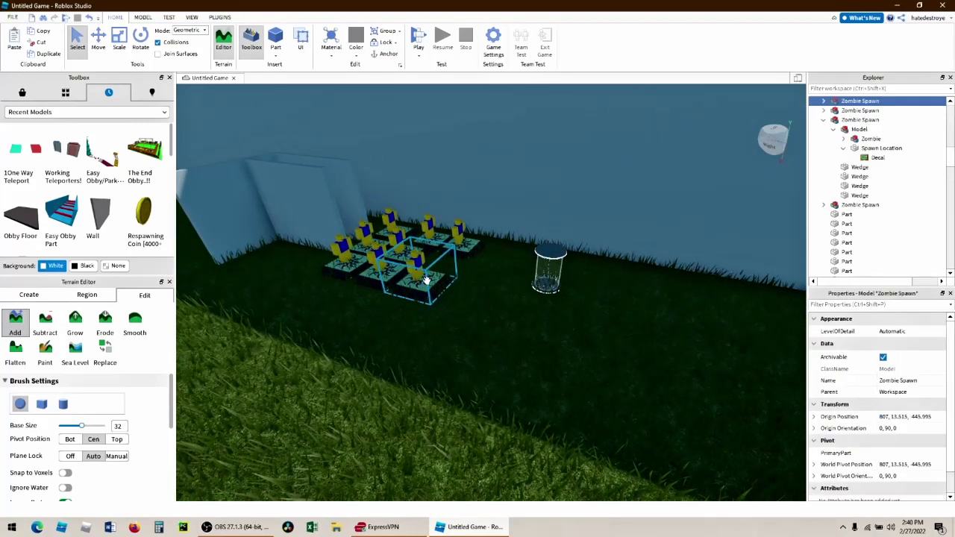
pyautogui.click(427, 281)
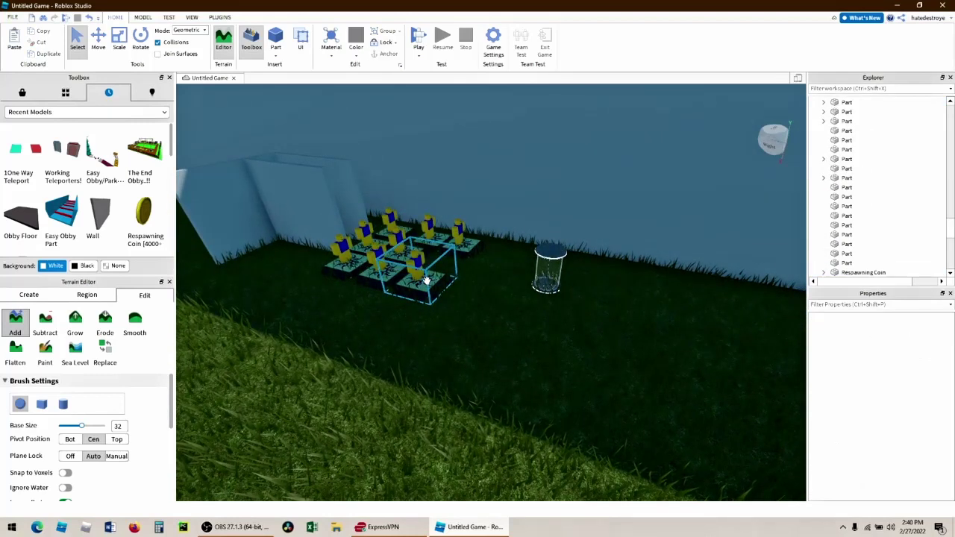
pyautogui.hotkey('ctrl', 'z')
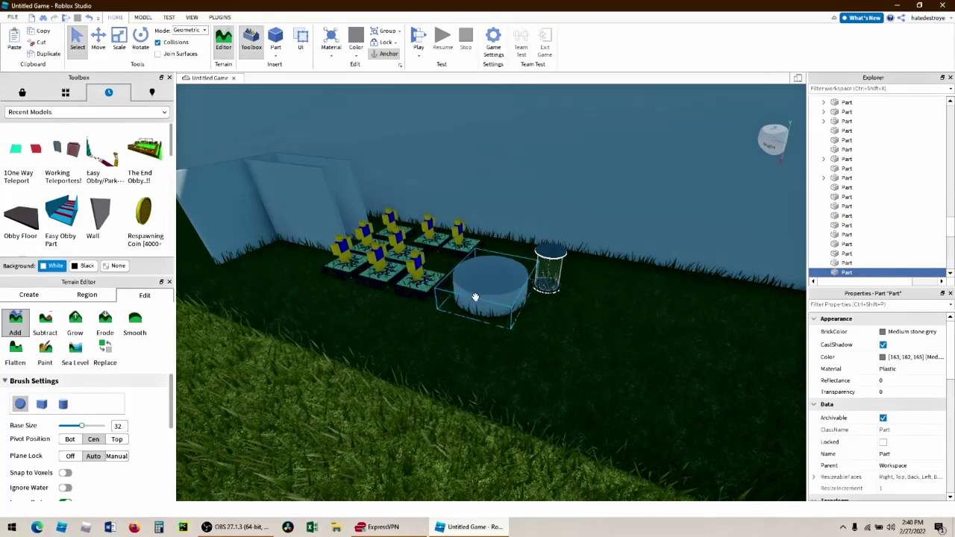
pyautogui.press('Delete')
# - Duplicate a zombie spawn three times and place the copies beside the existing group, near the small slanted panels
pyautogui.click(406, 265)
pyautogui.hotkey('ctrl', 'd')
pyautogui.moveTo(406, 265); pyautogui.dragTo(267, 256)
pyautogui.hotkey('ctrl', 'd')
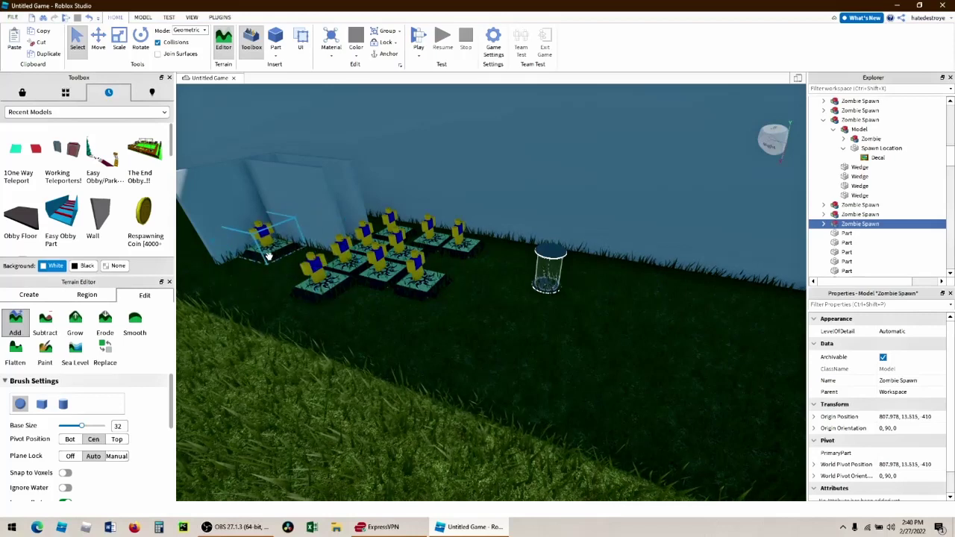
pyautogui.hotkey('ctrl', 'd')
pyautogui.moveTo(245, 162); pyautogui.dragTo(299, 262)
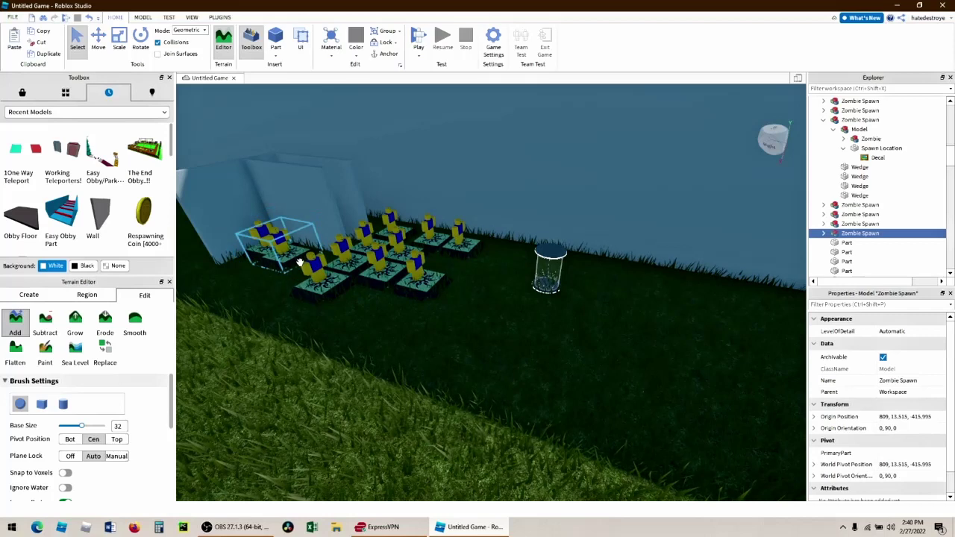
# - Add two more zombie spawn copies in front of the group and move the overlapping copy near the panels apart
pyautogui.hotkey('ctrl', 'd')
pyautogui.hotkey('ctrl', 'd')
pyautogui.moveTo(286, 189); pyautogui.dragTo(360, 293)
pyautogui.moveTo(285, 225); pyautogui.dragTo(419, 314)
pyautogui.click(277, 246)
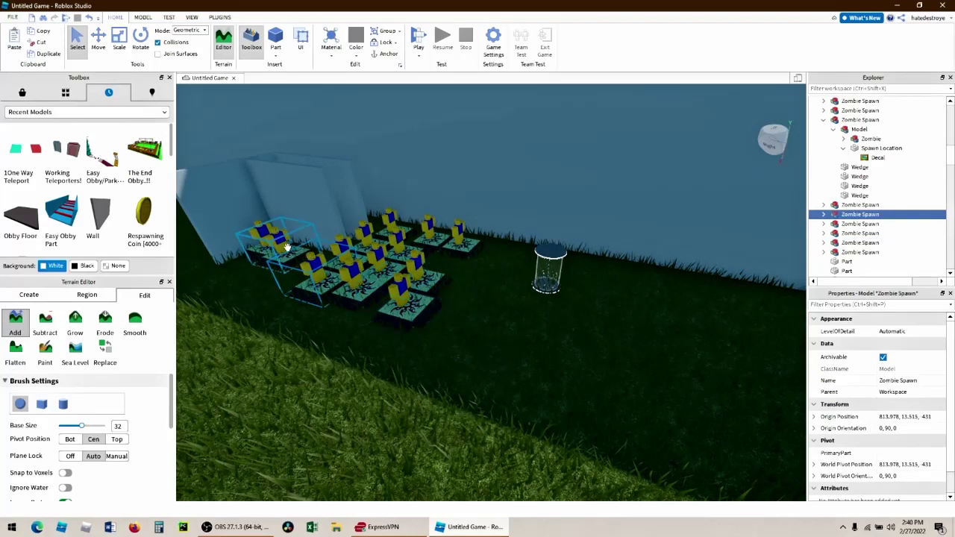
pyautogui.click(291, 246)
pyautogui.moveTo(297, 254); pyautogui.dragTo(270, 275)
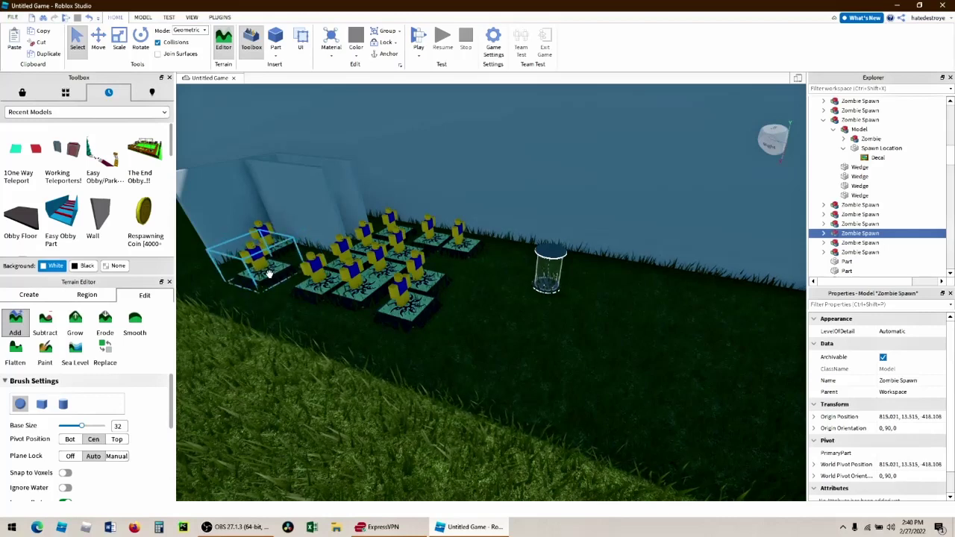
# - Examine the finished map from farther away, from the zombie spawns outside the pit wall to the whole terrain
pyautogui.click(510, 413)
pyautogui.scroll(-10, 510, 413)
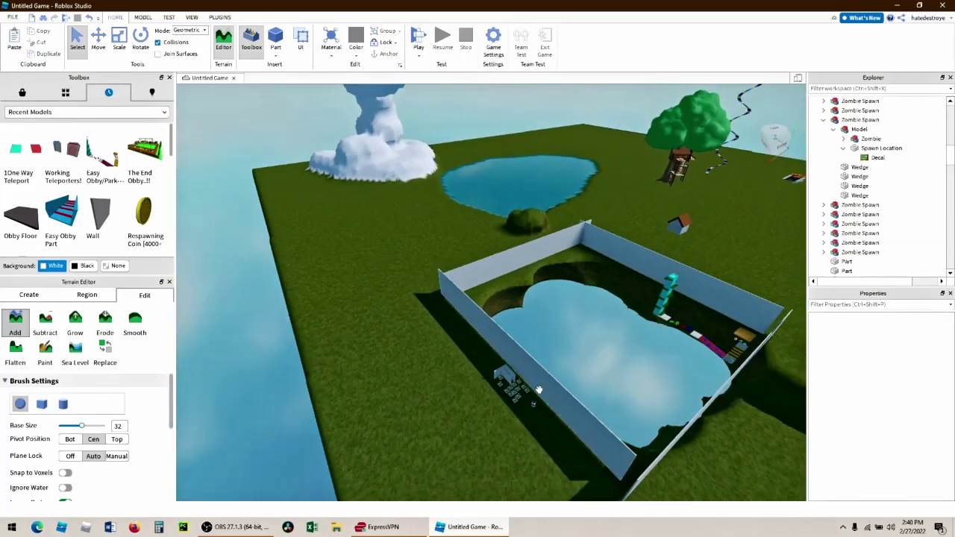
pyautogui.click(531, 403)
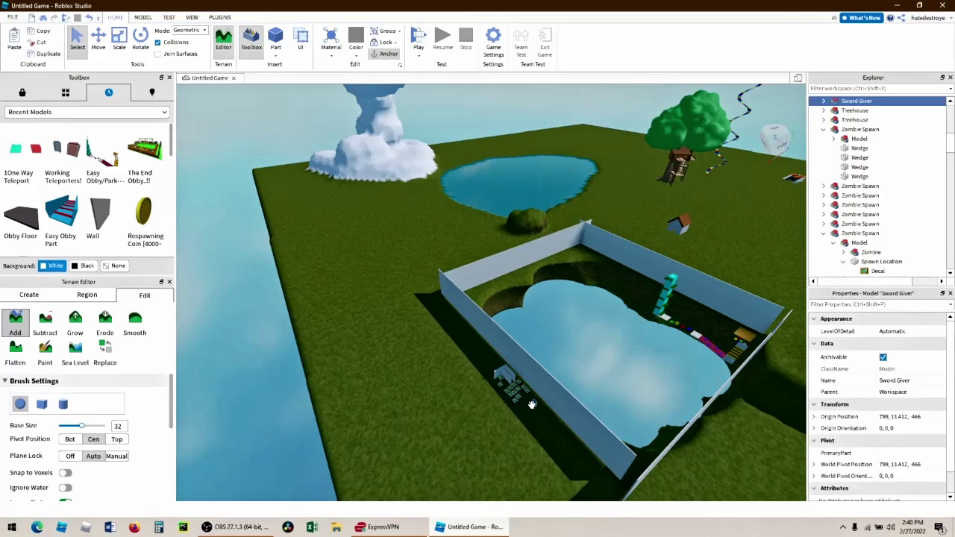
pyautogui.click(502, 442)
pyautogui.scroll(-5, 645, 444)
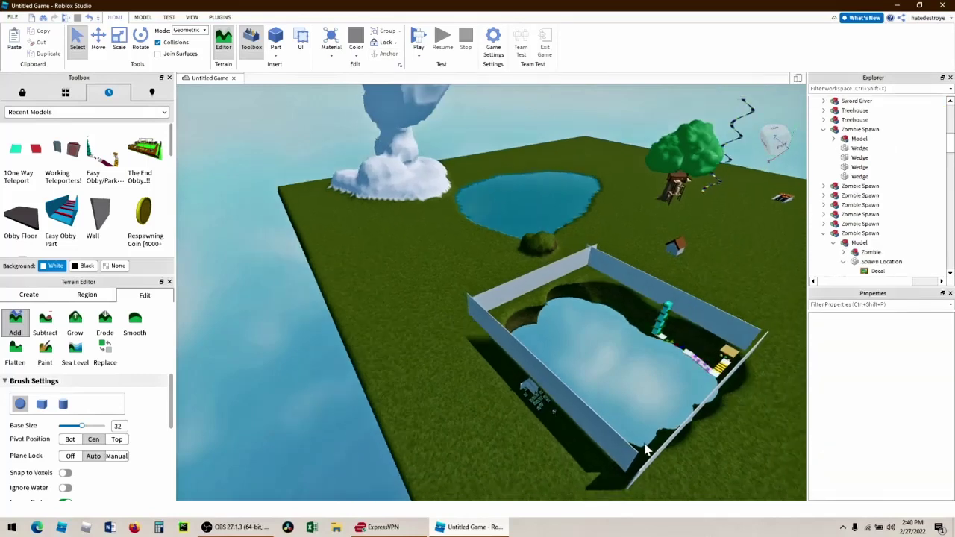
pyautogui.scroll(-4, 644, 444)
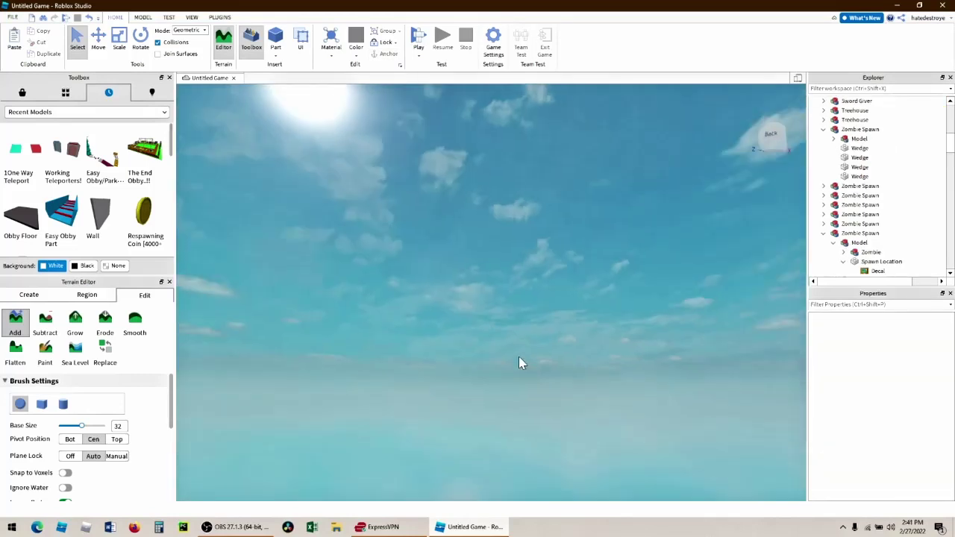
pyautogui.moveTo(521, 363); pyautogui.dragTo(520, 362, button='right')
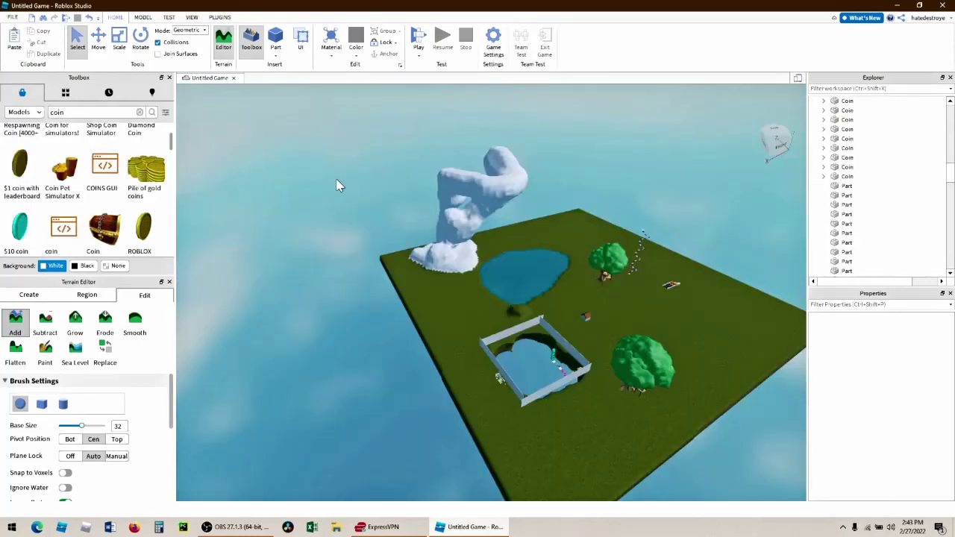
pyautogui.scroll(-5, 409, 258)
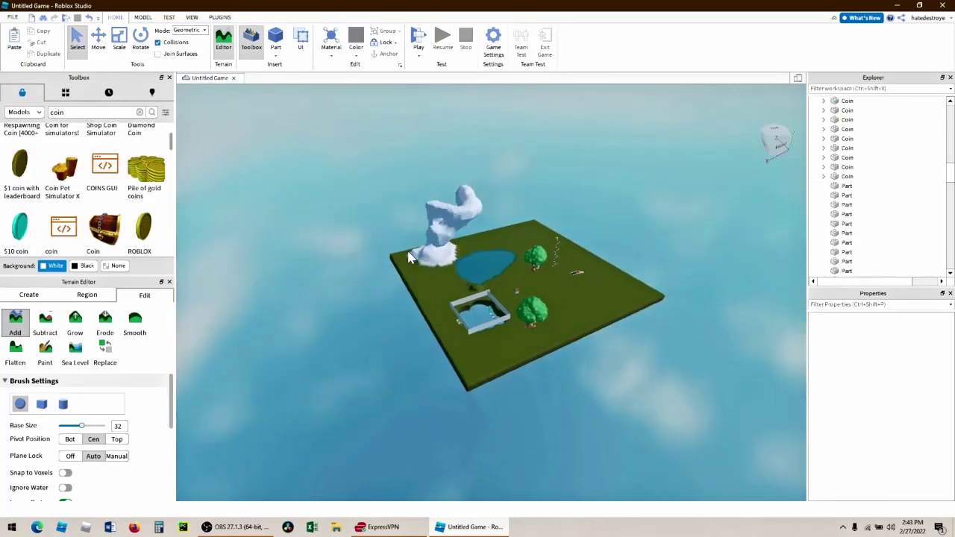
pyautogui.scroll(-1, 408, 257)
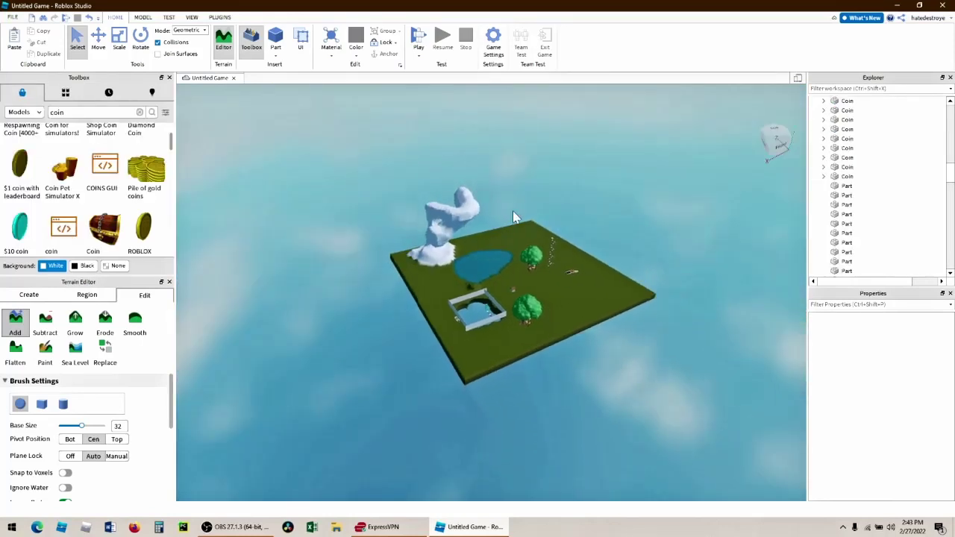
# - In the game settings, name the game "Find ten coins" and enter the description "You need to find ten coins around the map."
pyautogui.click(493, 44)
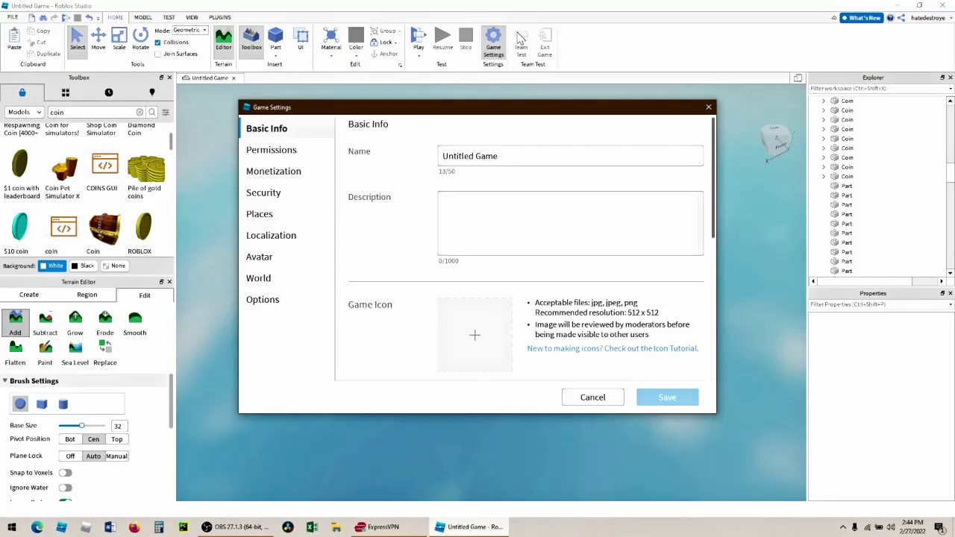
pyautogui.moveTo(549, 158); pyautogui.dragTo(440, 180)
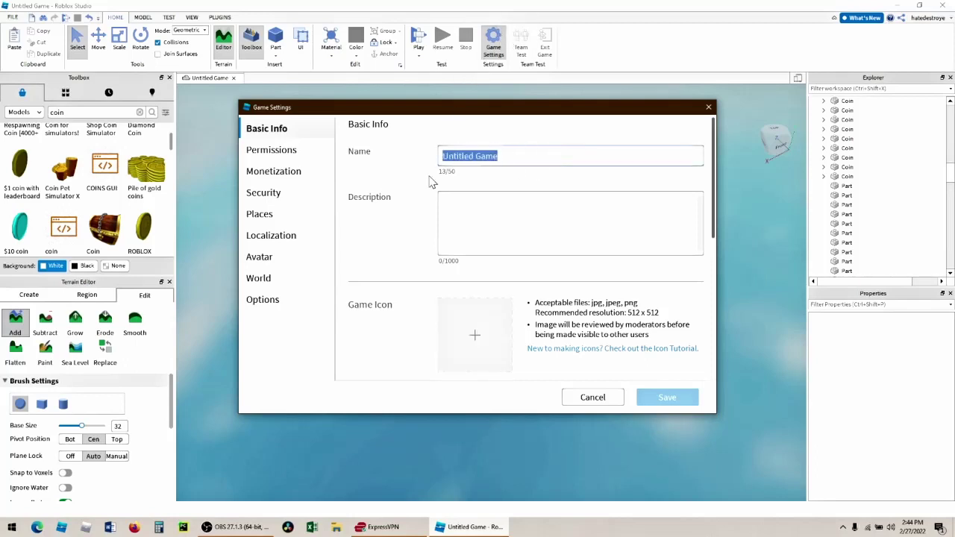
pyautogui.press('BackSpace')
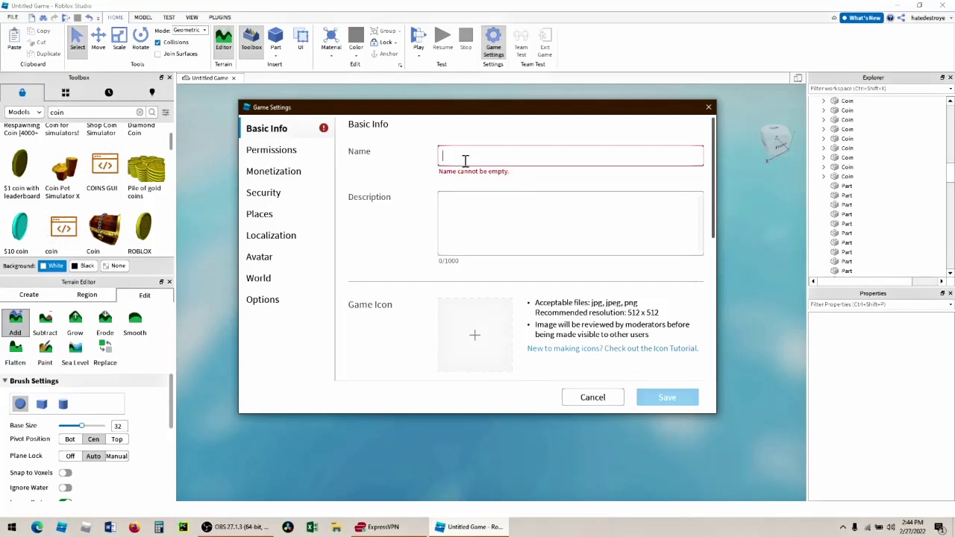
pyautogui.write('Find ten coins')
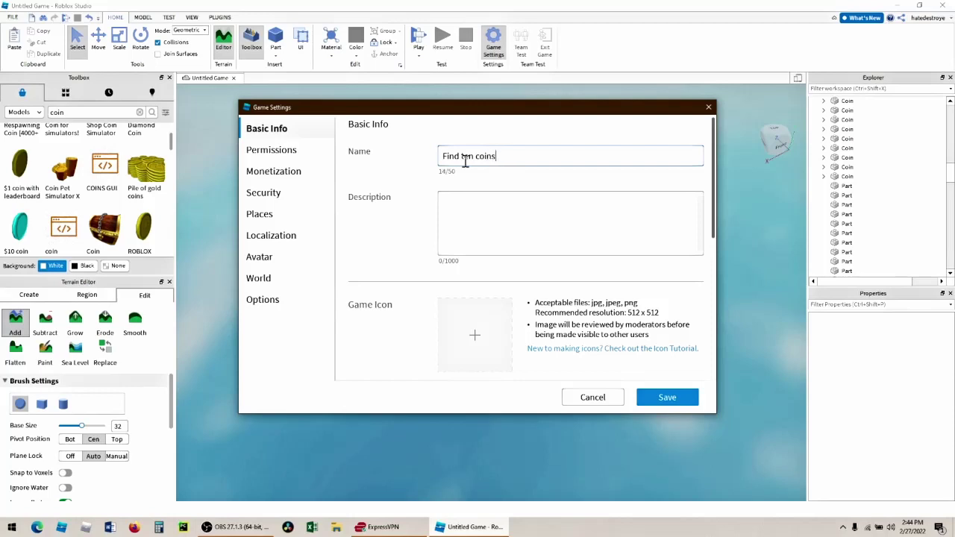
pyautogui.click(466, 241)
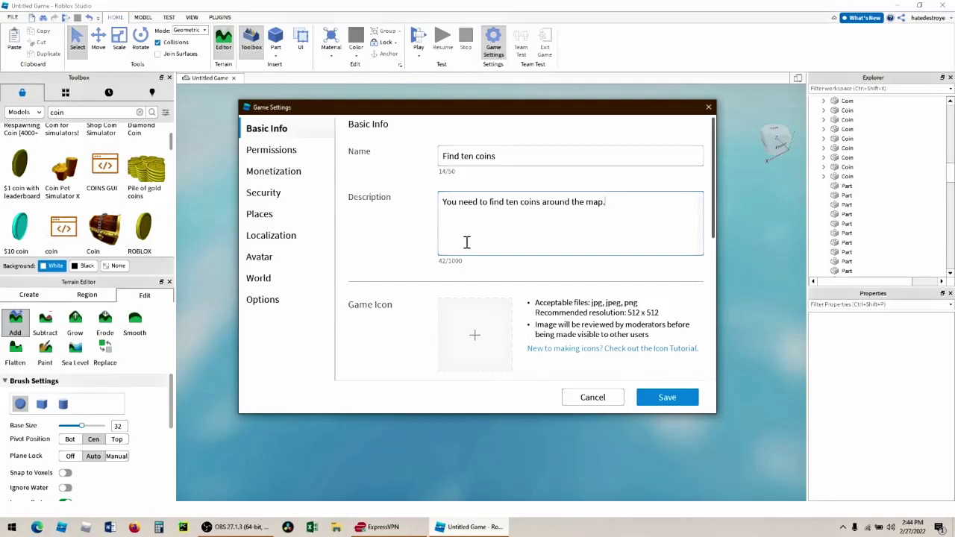
# - Set the game icon to the image IMG_1606.JPG from the dogs folder on the Desktop
pyautogui.scroll(-2, 496, 325)
pyautogui.click(488, 274)
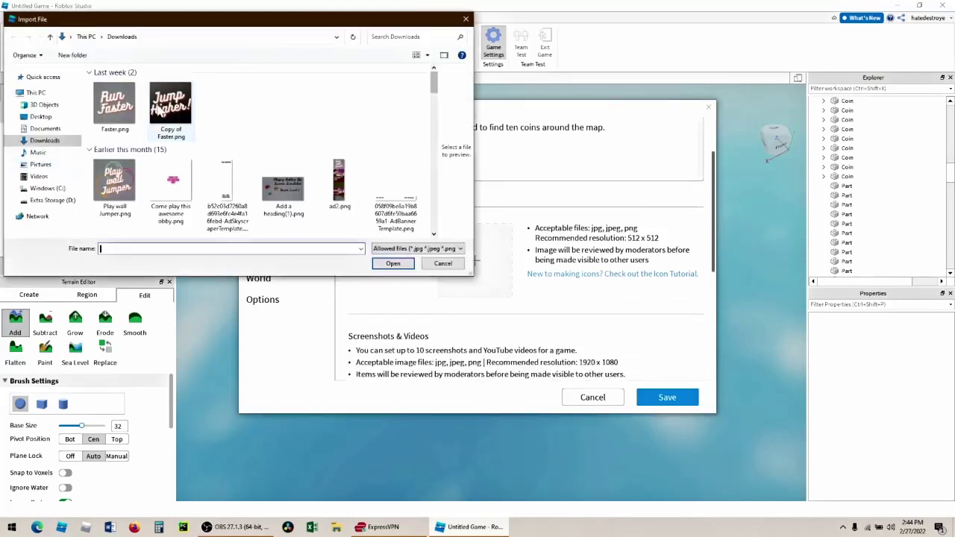
pyautogui.click(40, 165)
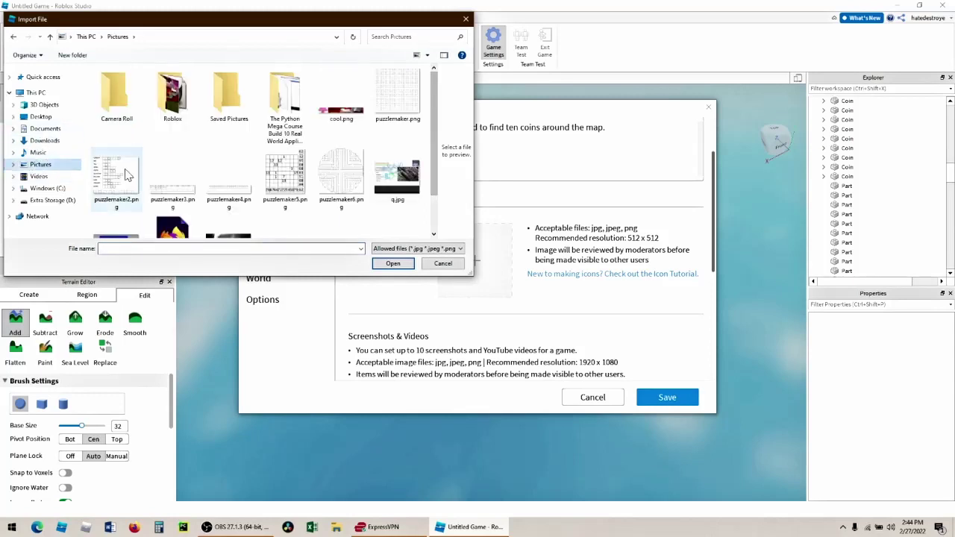
pyautogui.scroll(-1, 126, 173)
pyautogui.click(33, 92)
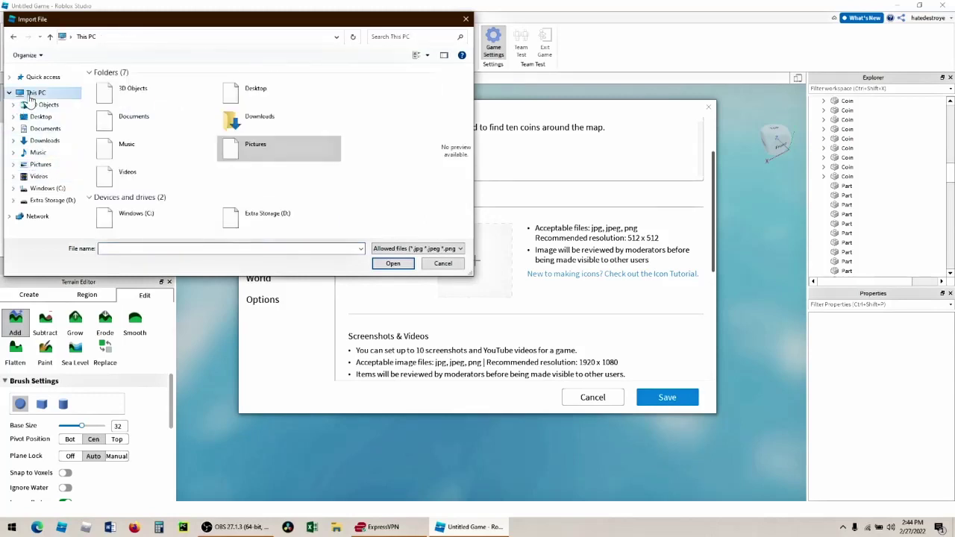
pyautogui.click(43, 104)
pyautogui.click(41, 117)
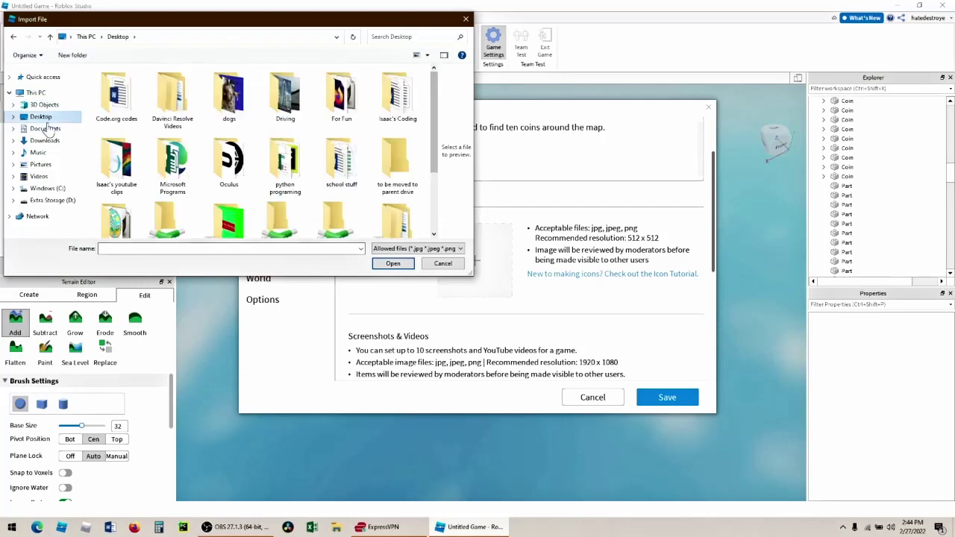
pyautogui.doubleClick(229, 93)
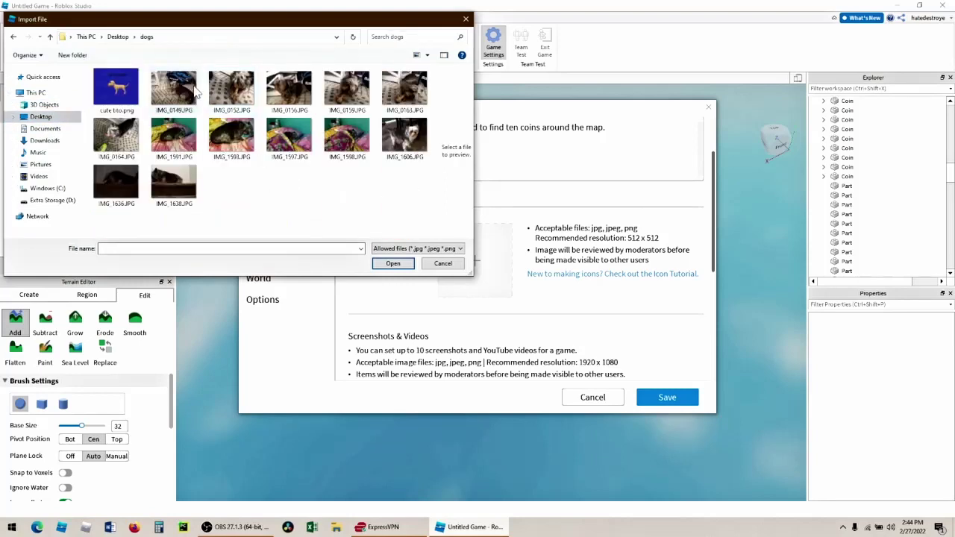
pyautogui.click(407, 141)
pyautogui.click(393, 265)
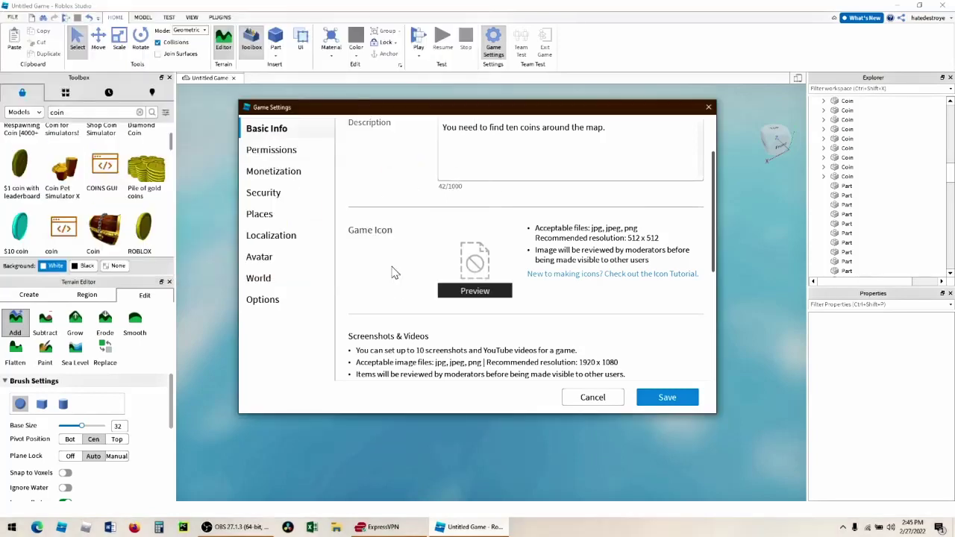
pyautogui.scroll(-3, 495, 309)
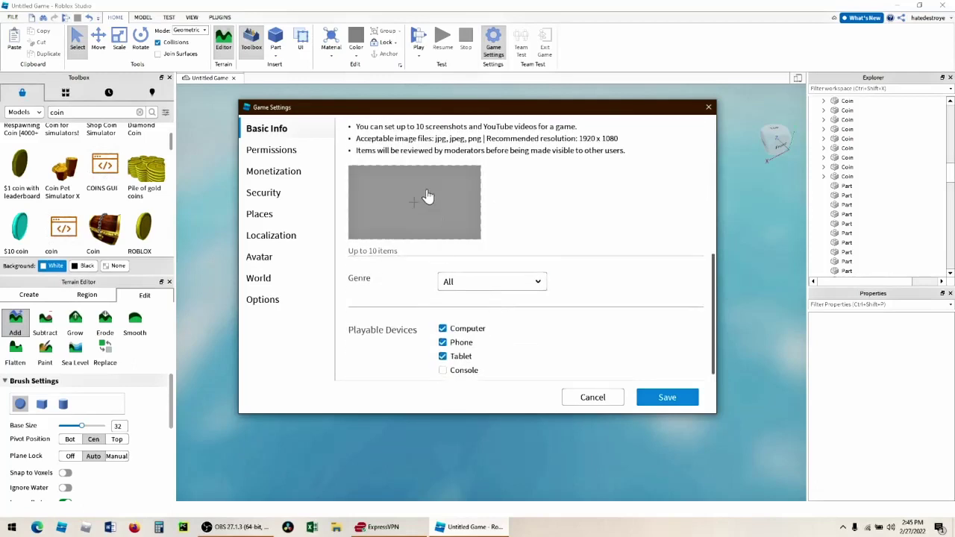